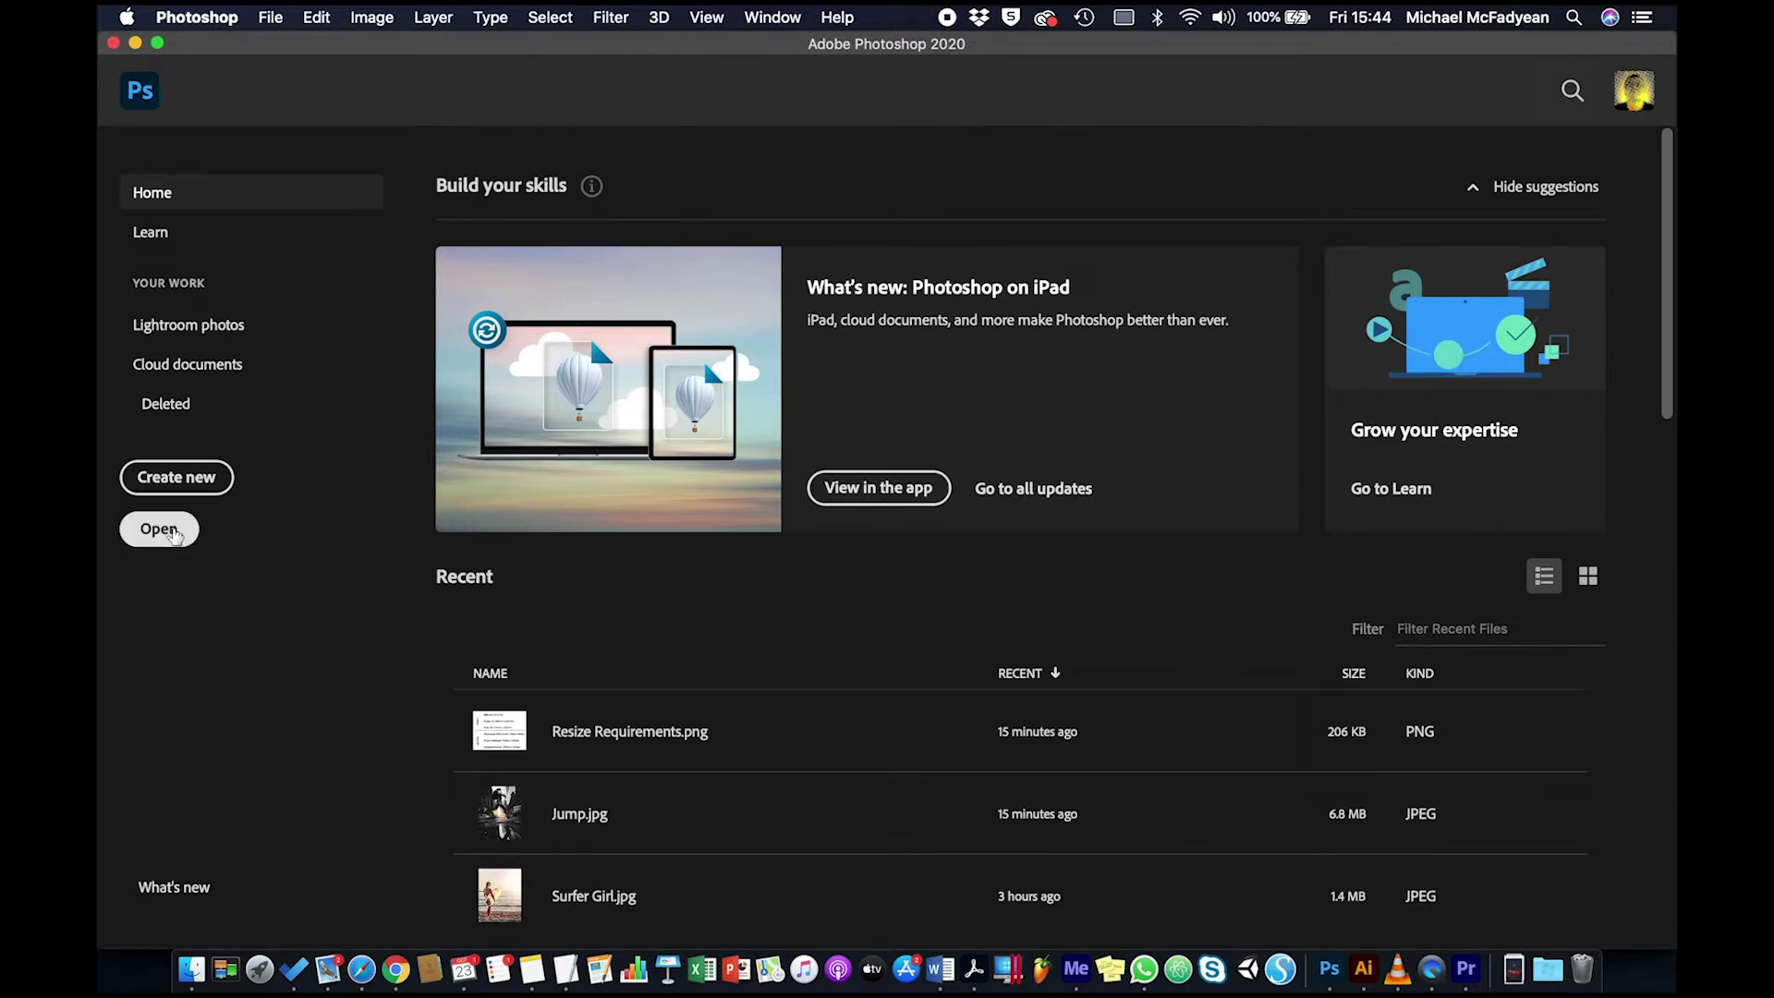
Open Beach.jpg from the Activity_2-2-1_Files folder in Theme 2 of Learning Unit 2.
left_click(173, 534)
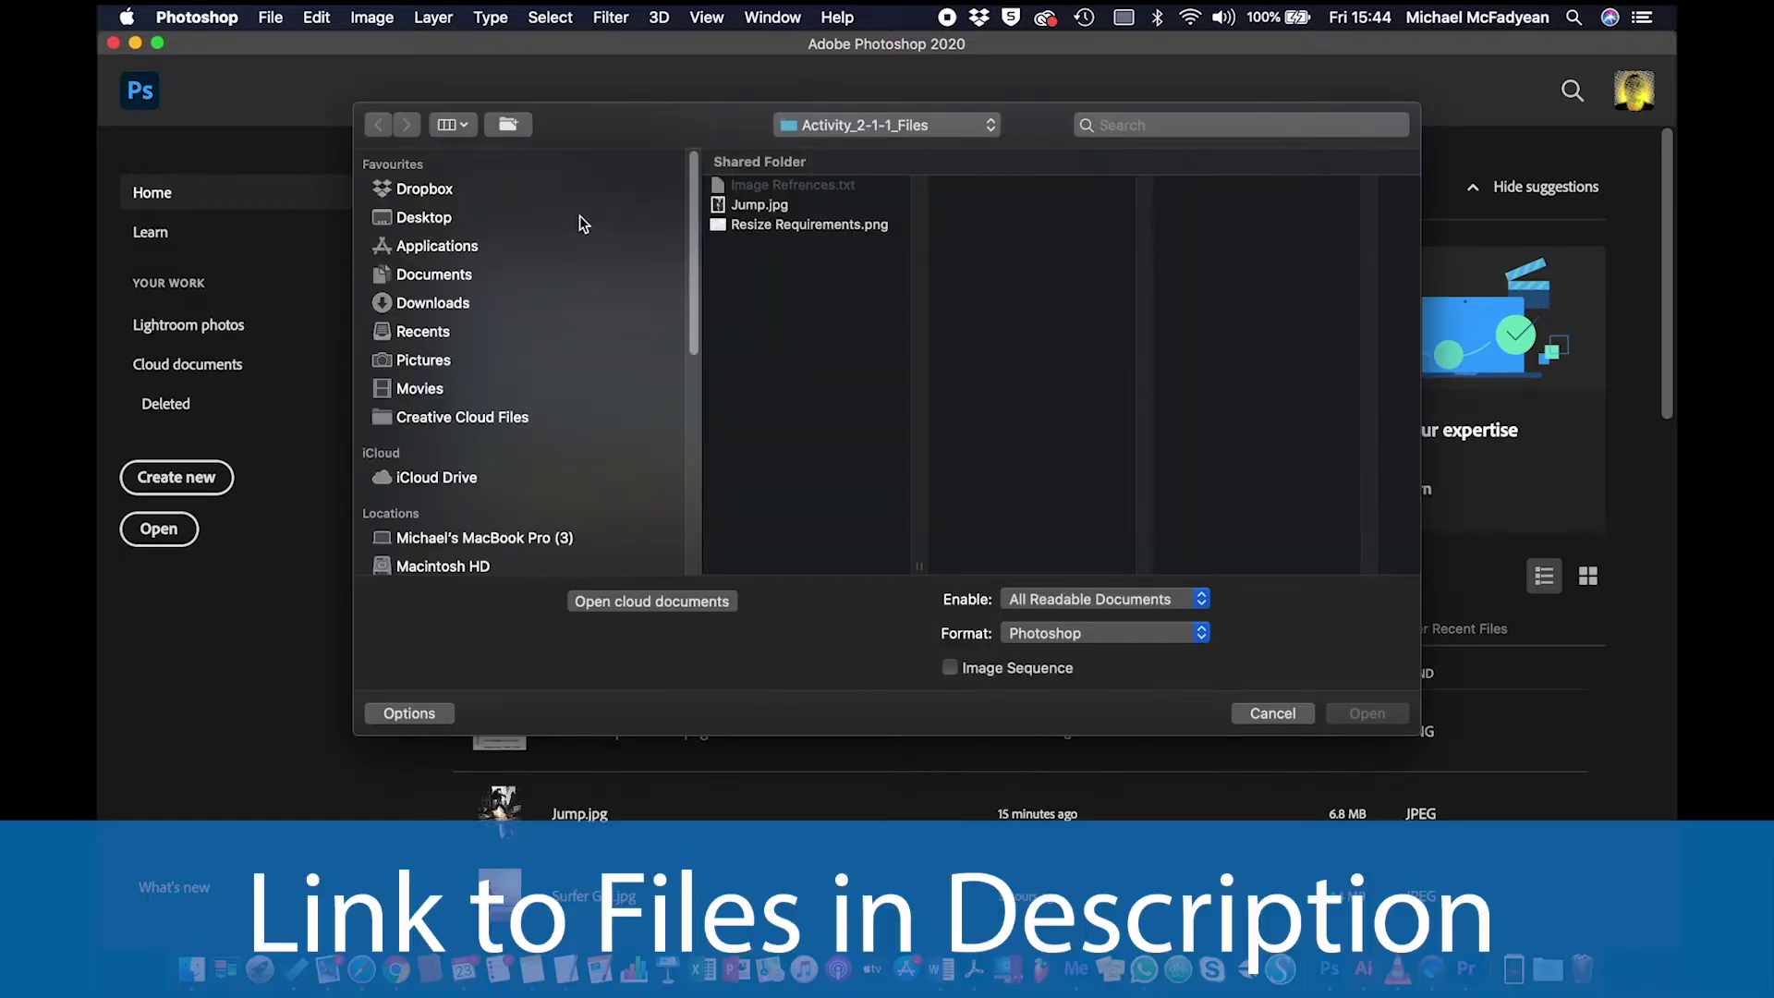
left_click(812, 123)
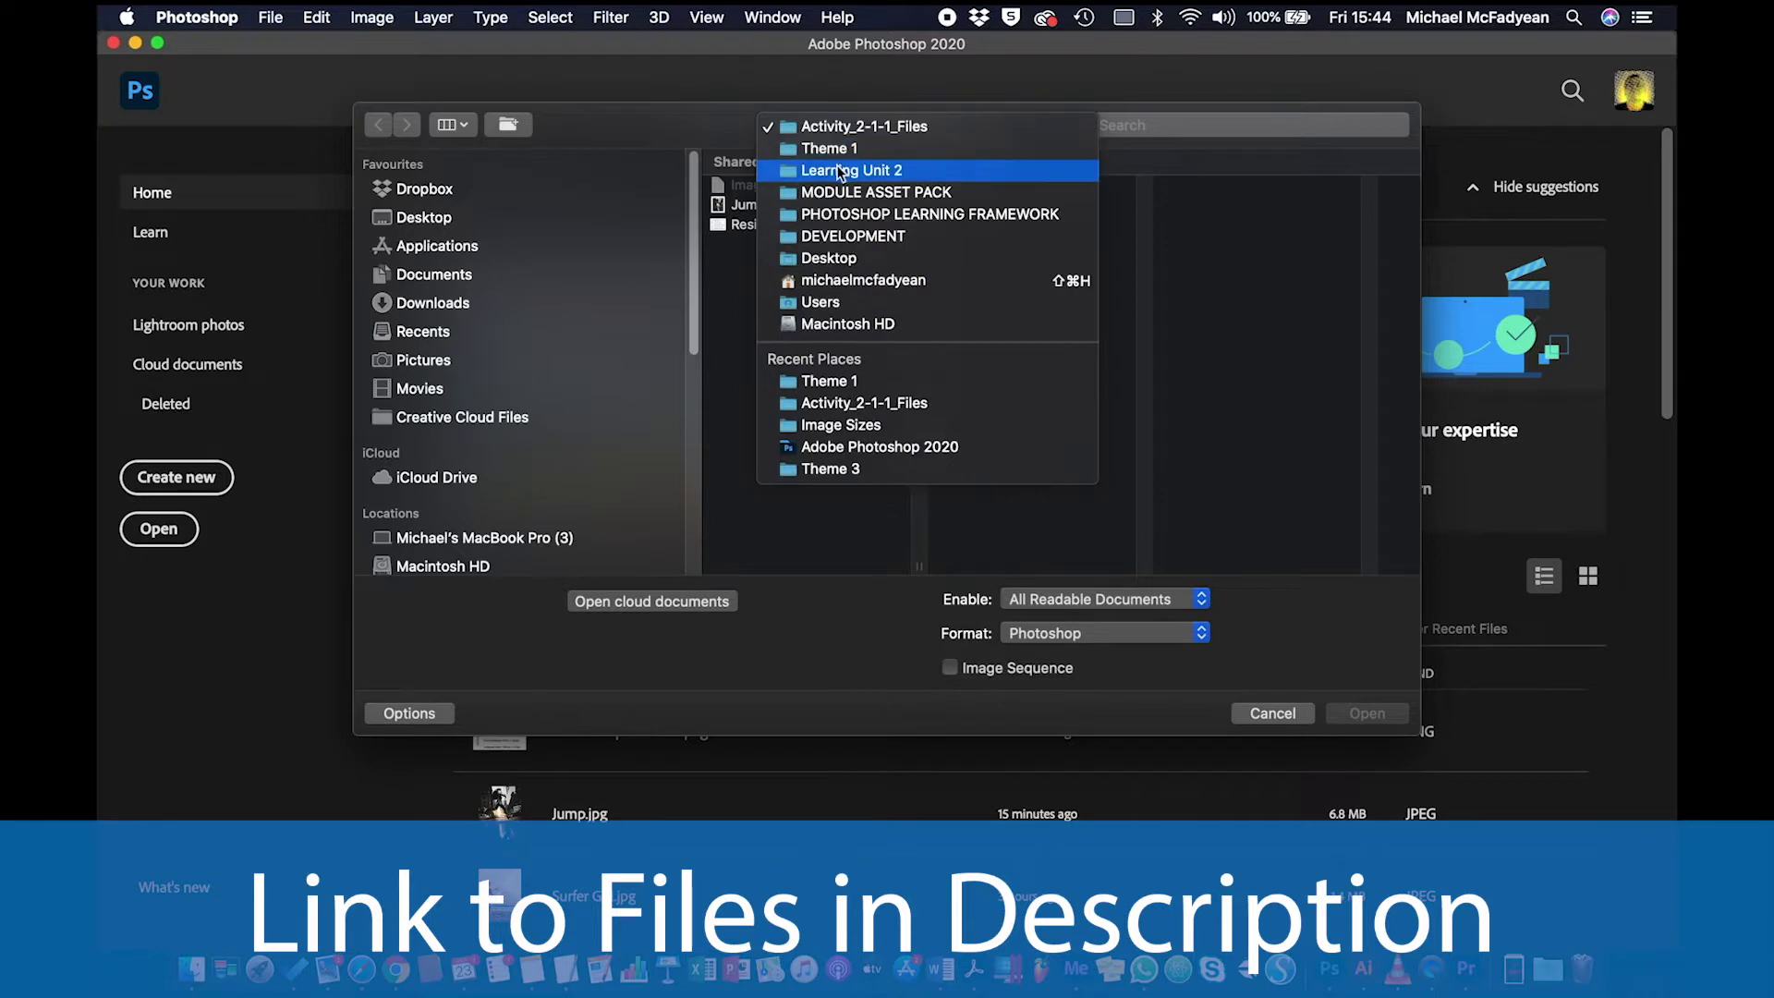
left_click(841, 170)
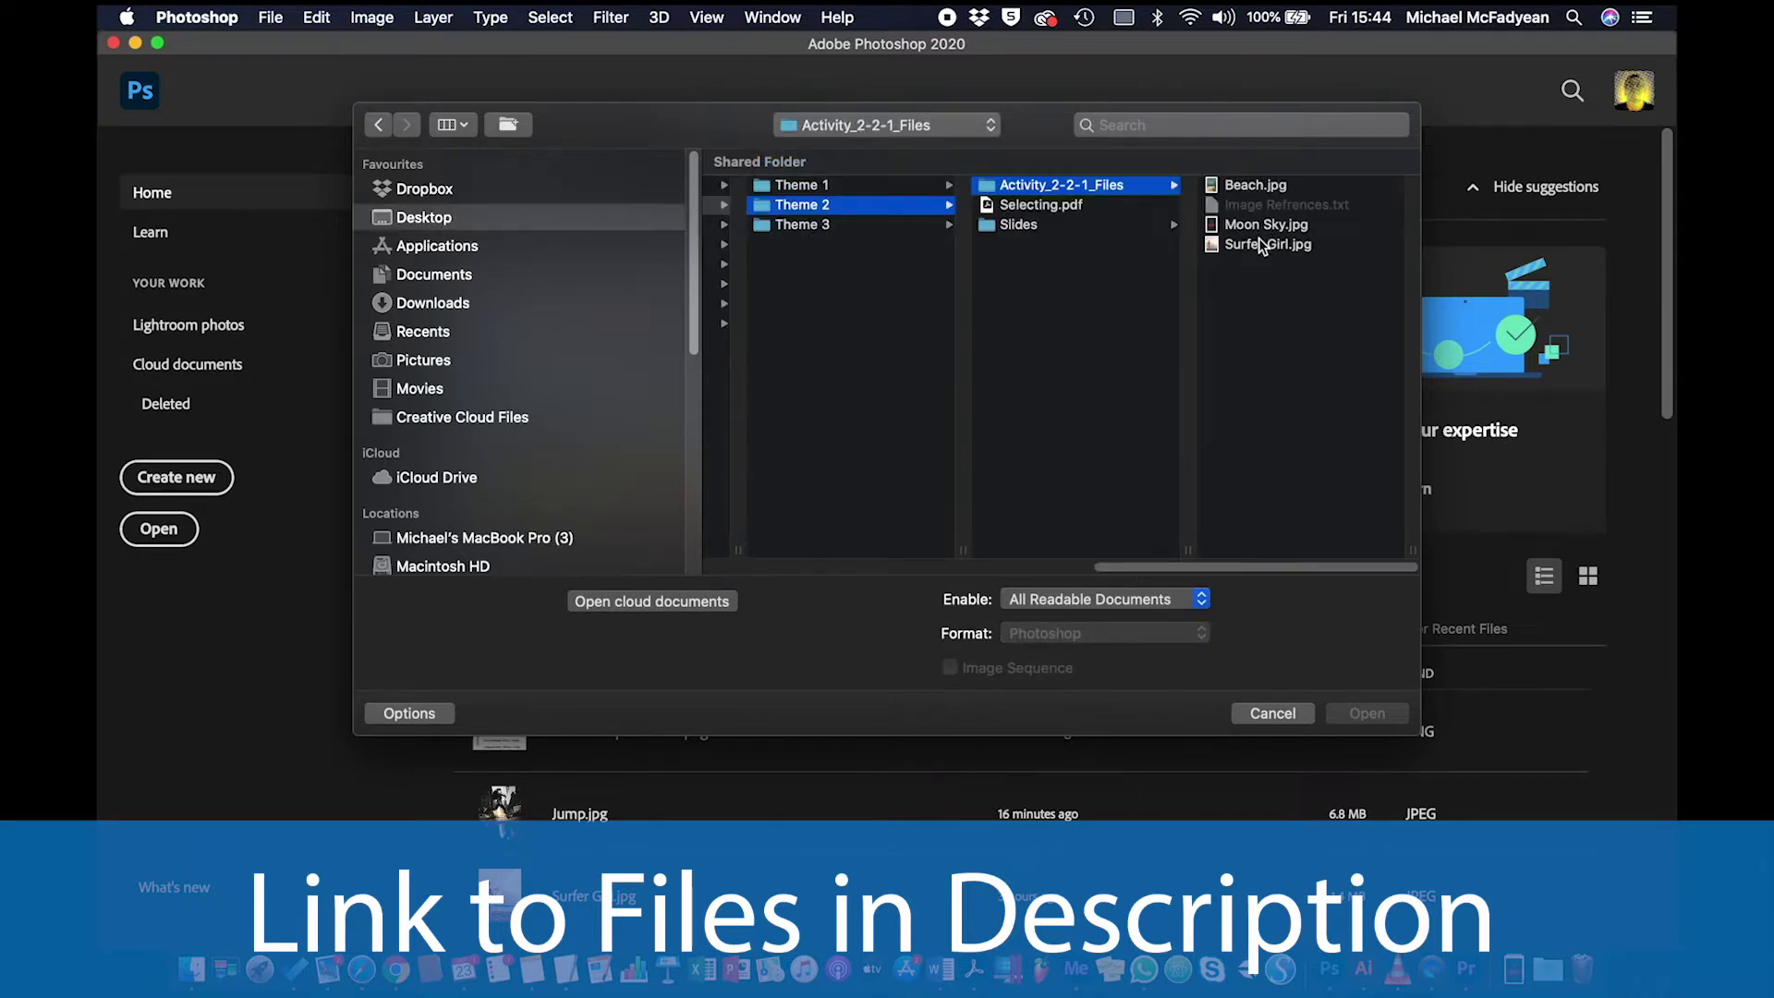
left_click(1253, 186)
left_click(1355, 714)
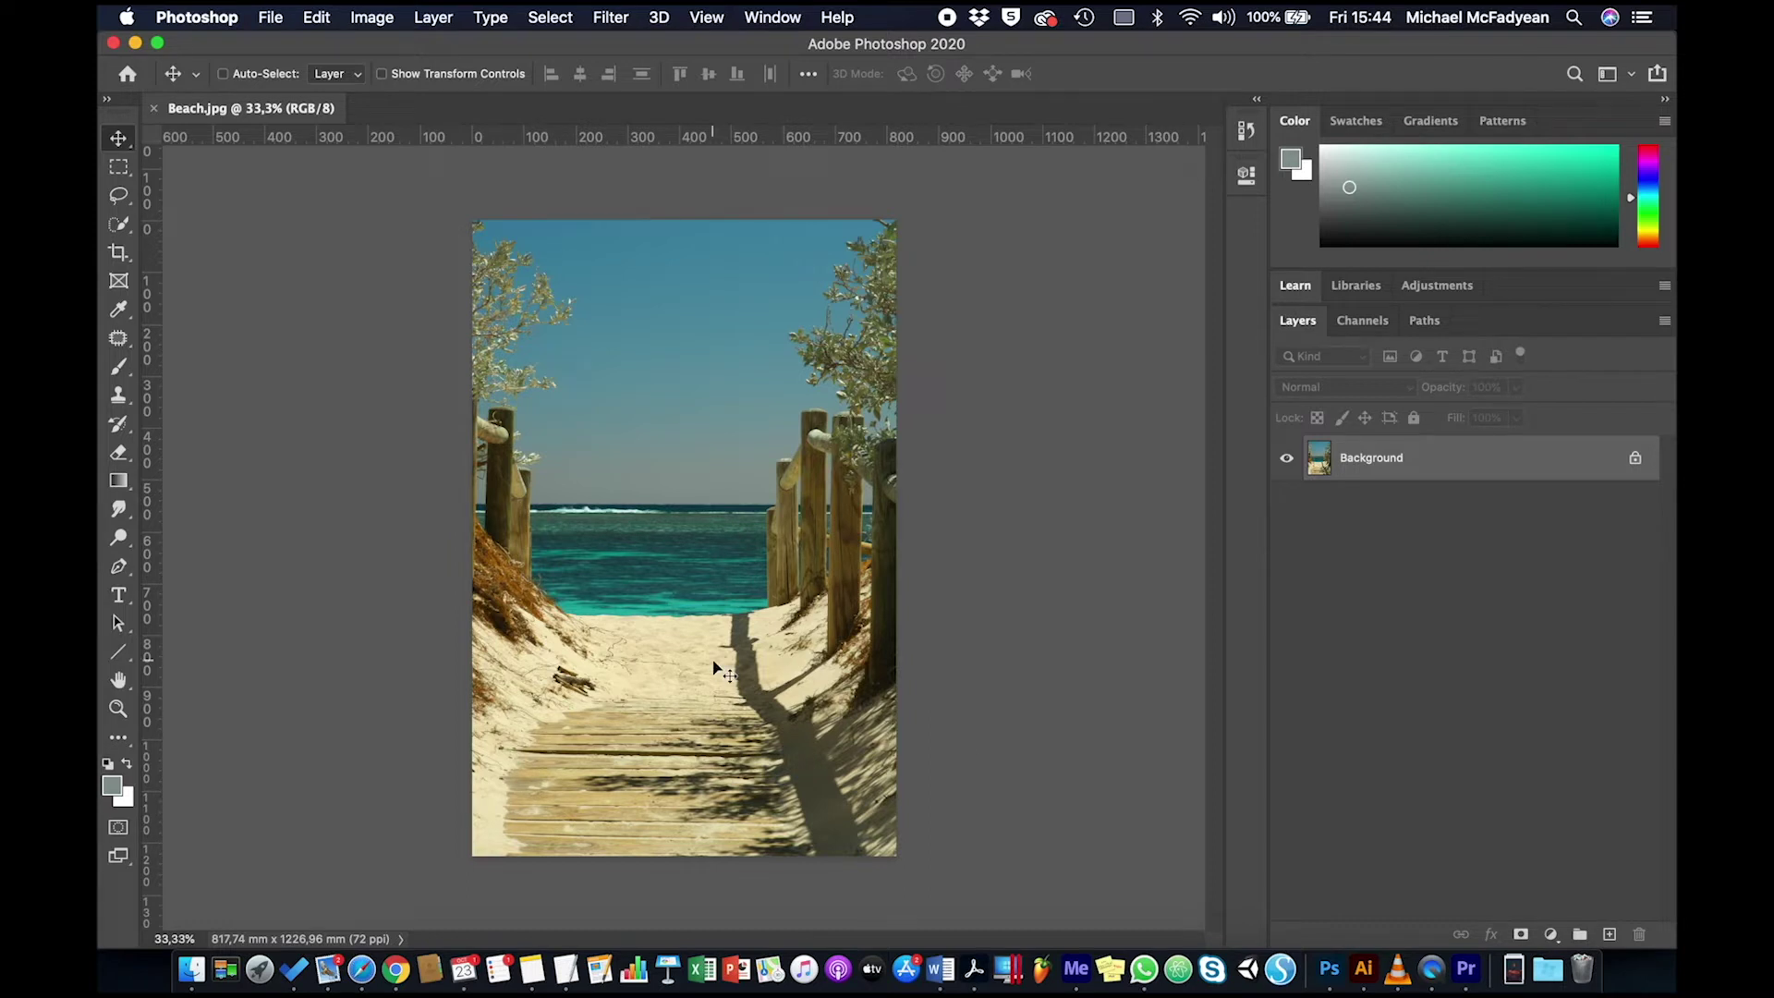
Duplicate the Background layer of the beach image as Background copy.
right_click(1393, 469)
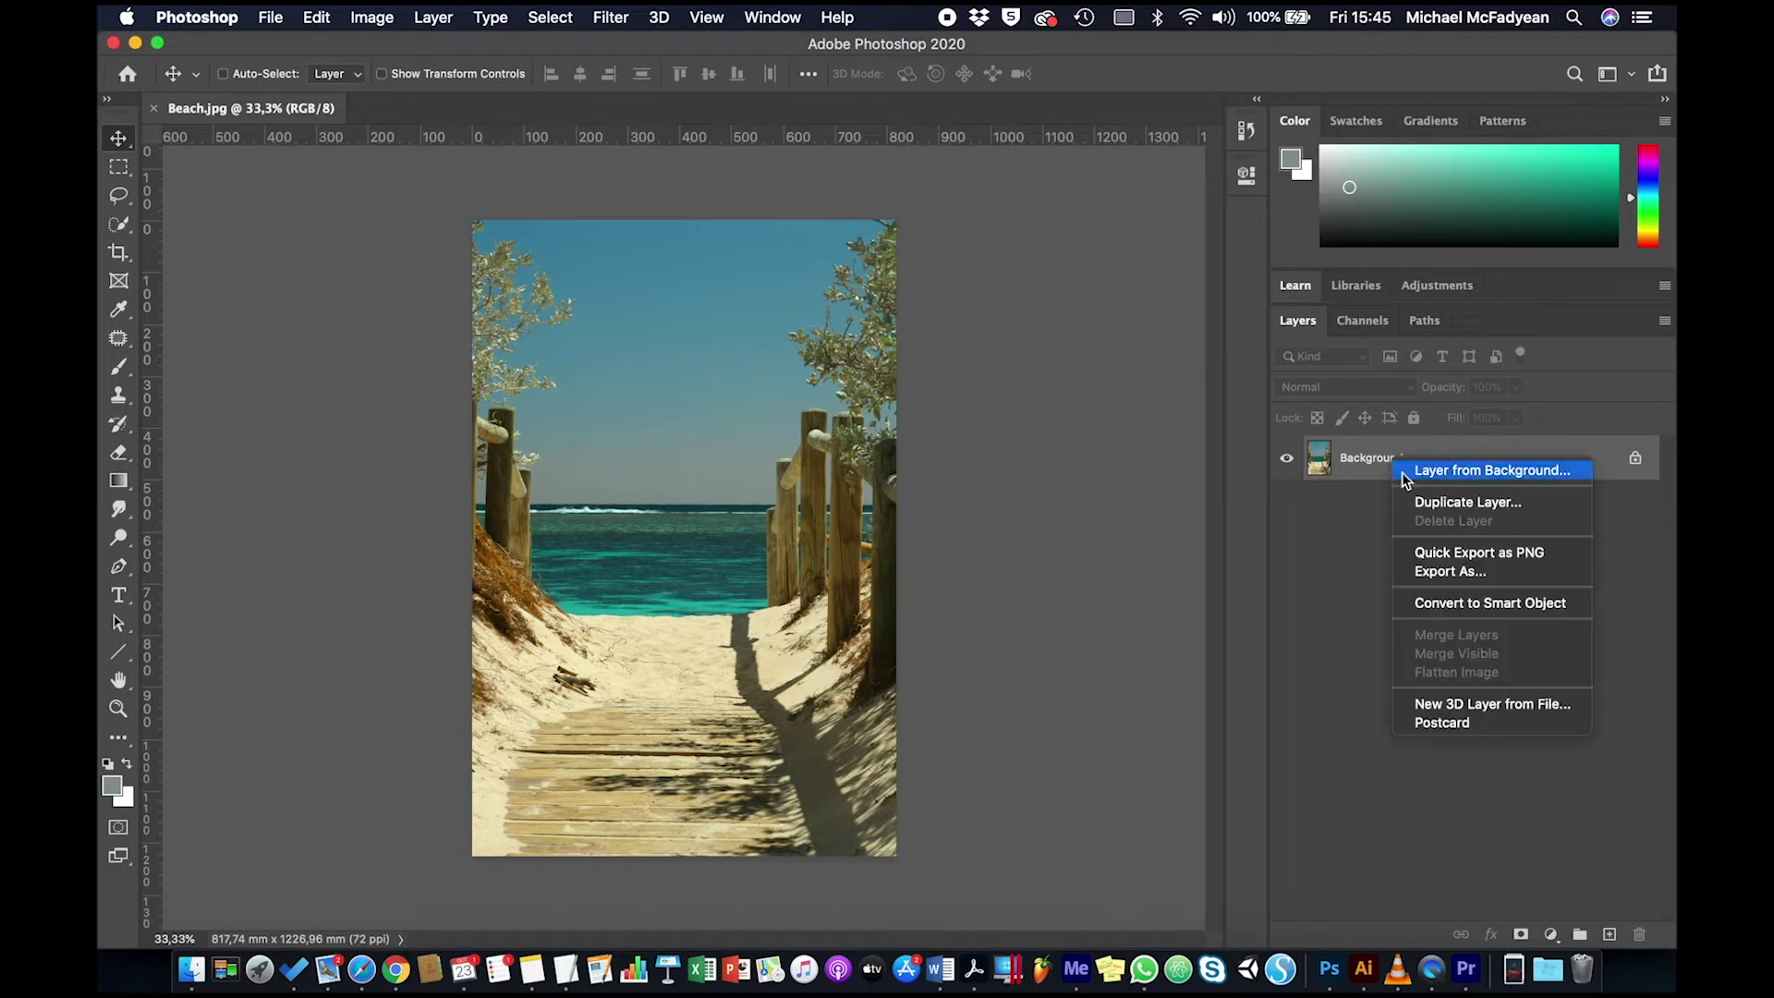
left_click(1419, 501)
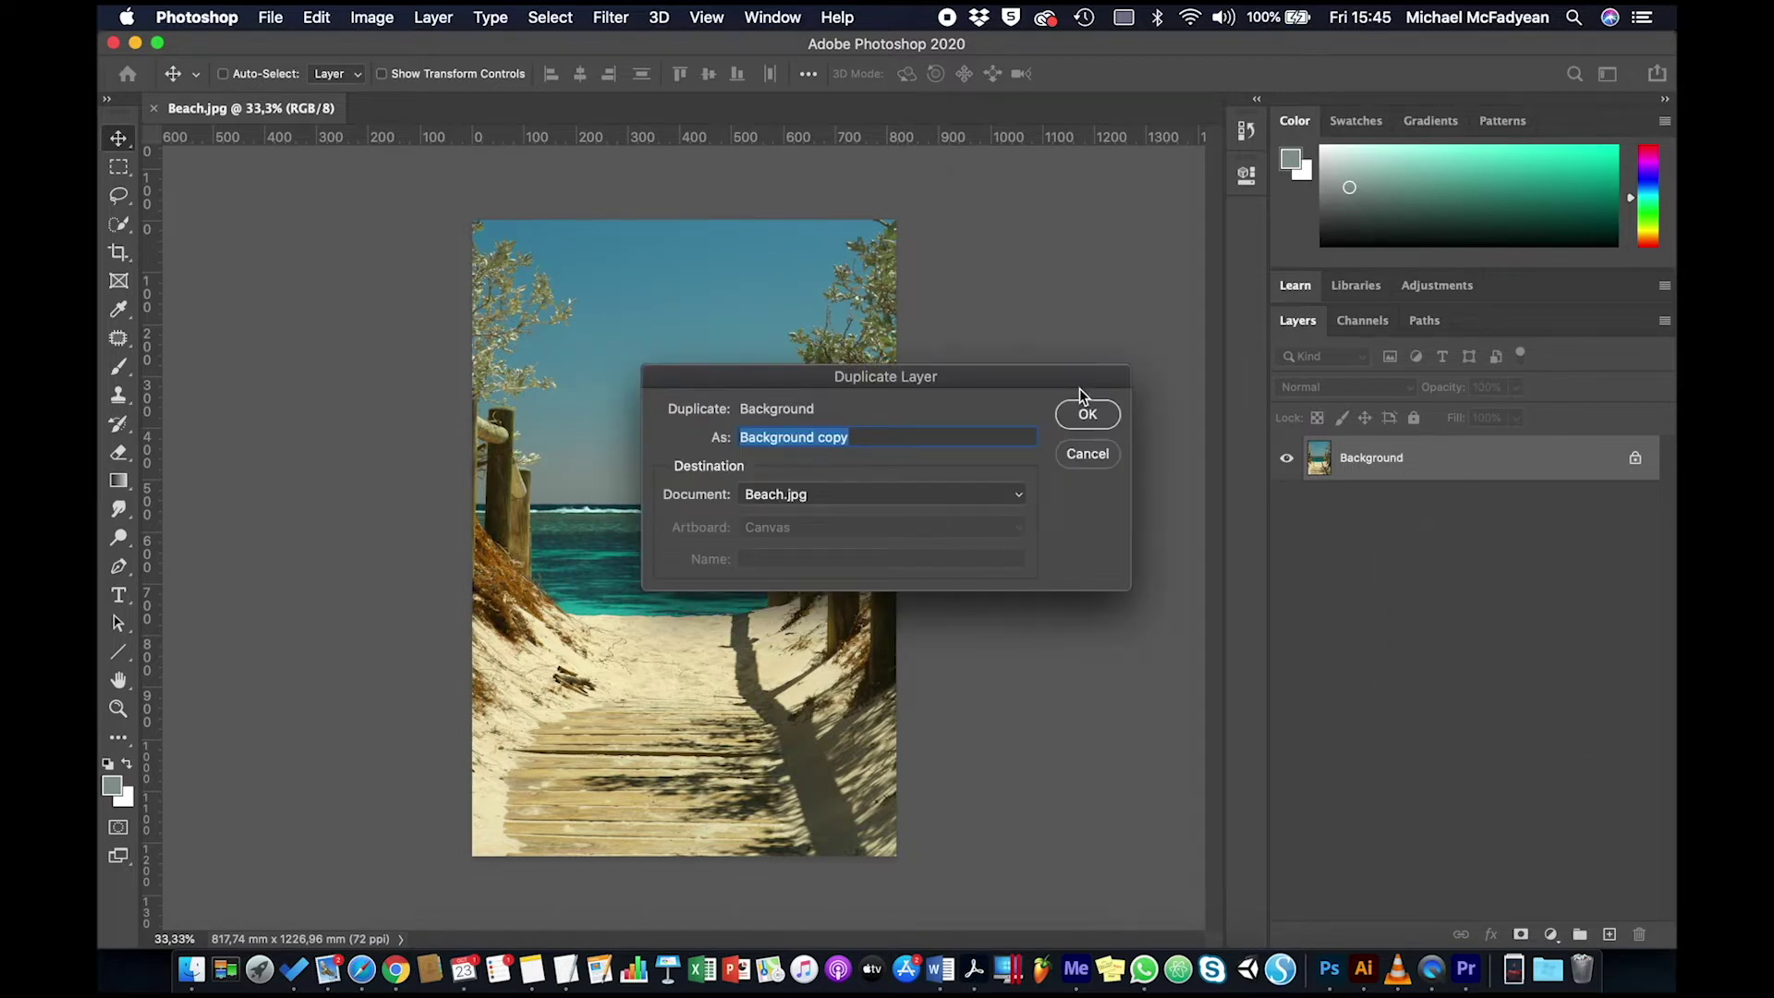
left_click(1087, 415)
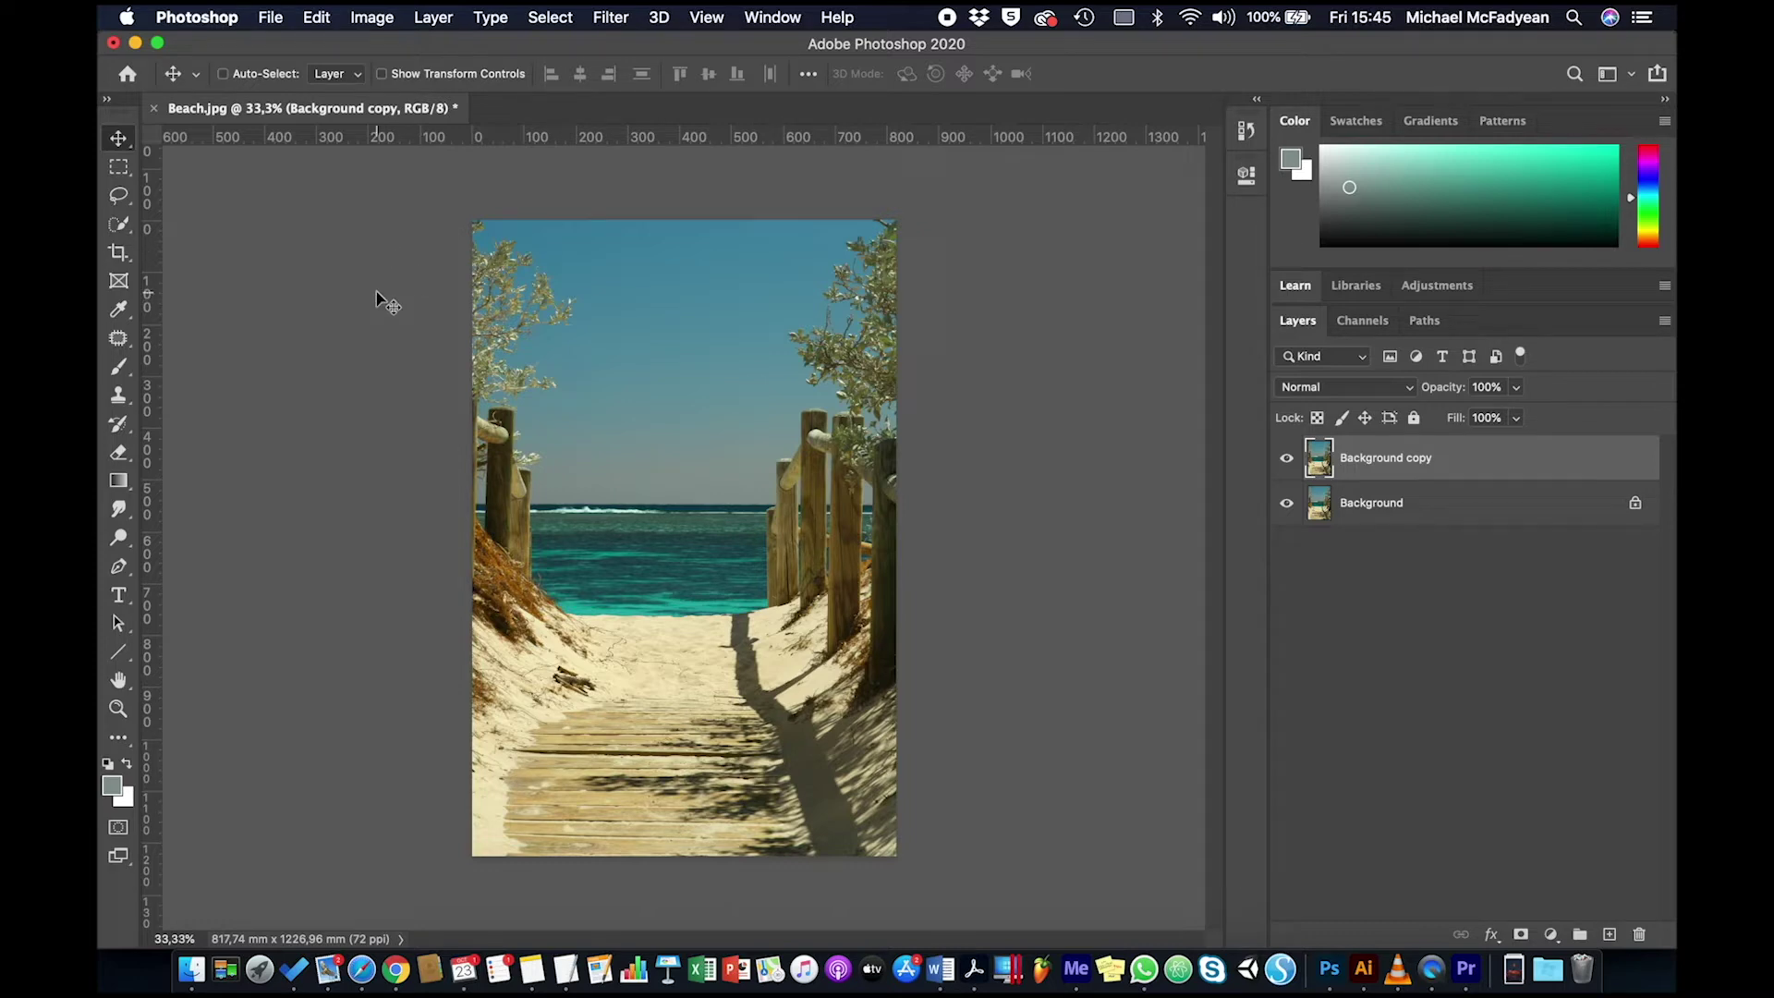
Open Surfer Girl.jpg from the Activity_2-2-1_Files folder as a second document.
left_click(272, 18)
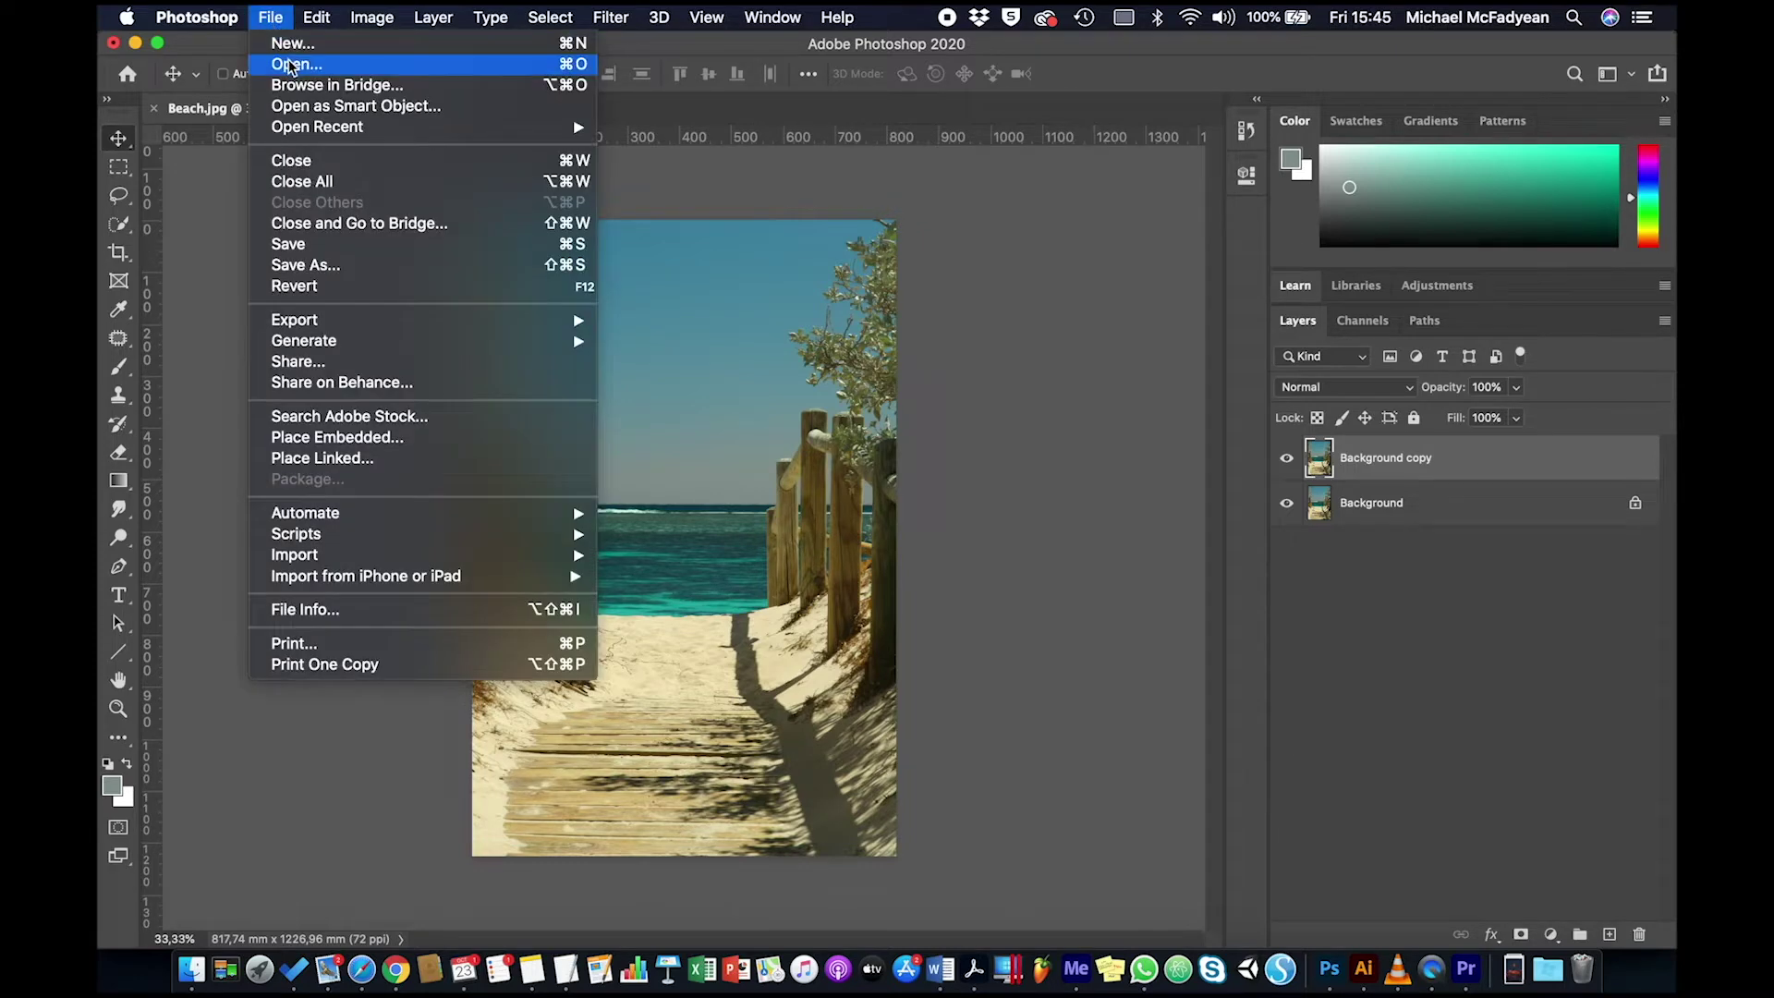
left_click(289, 65)
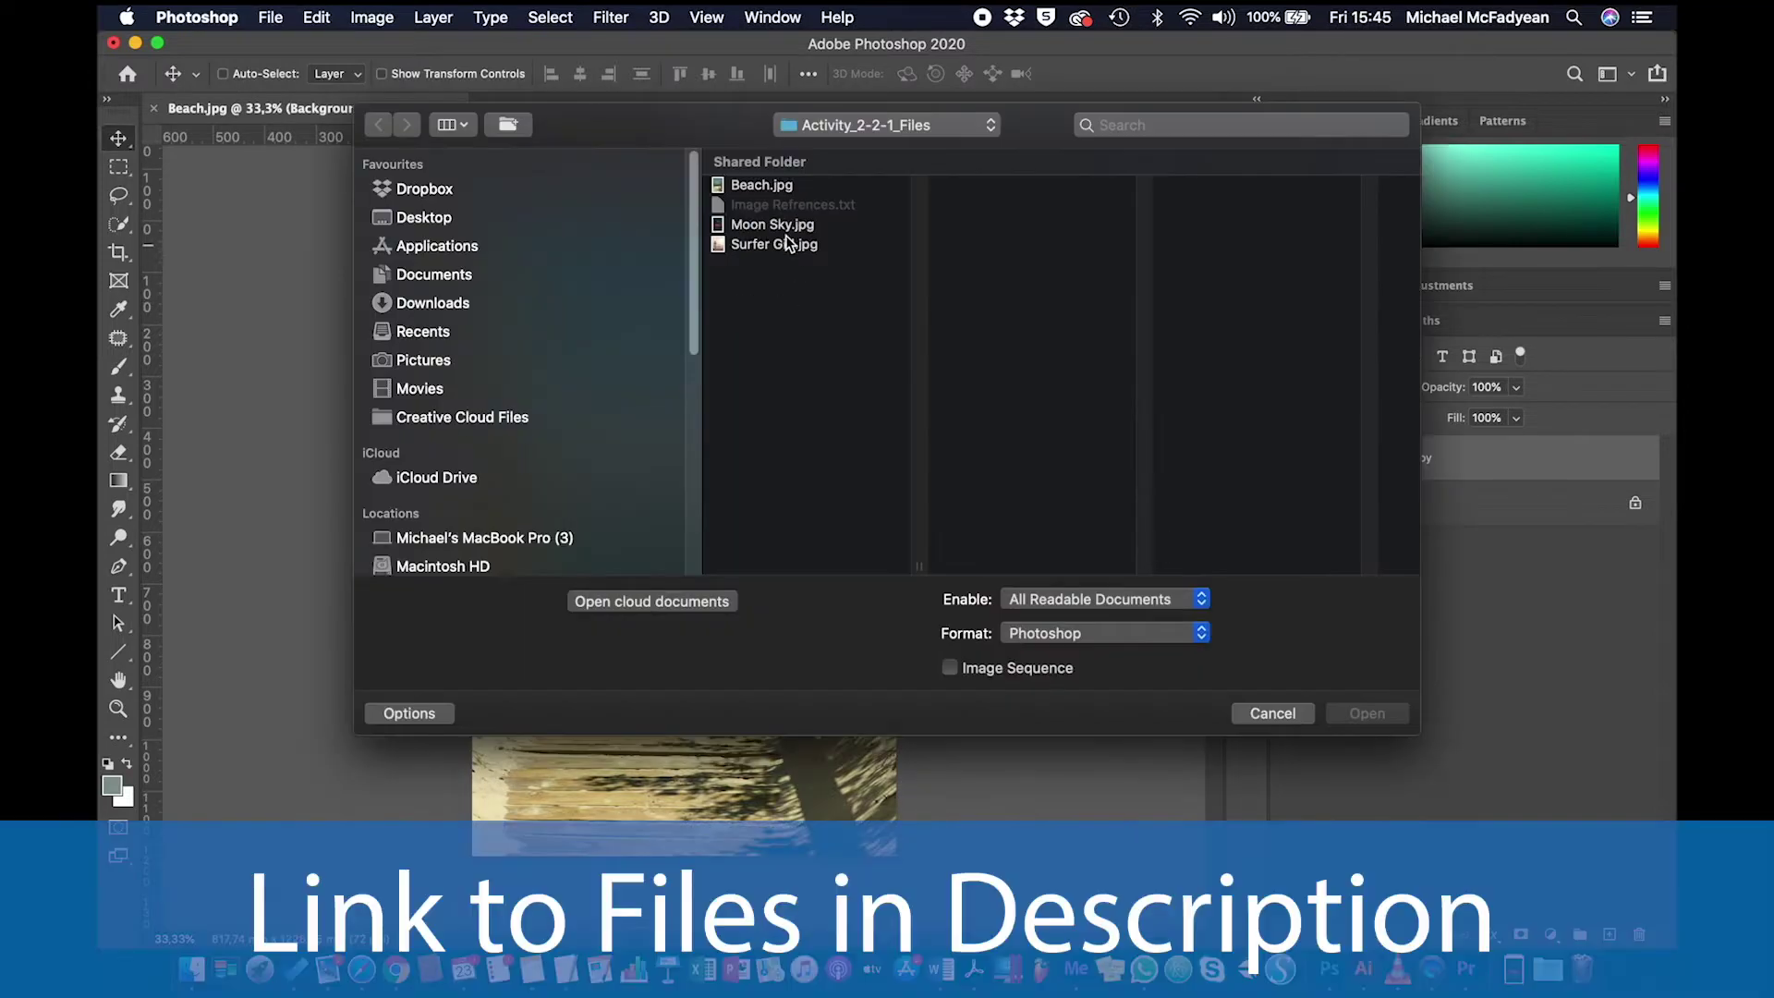
left_click(784, 243)
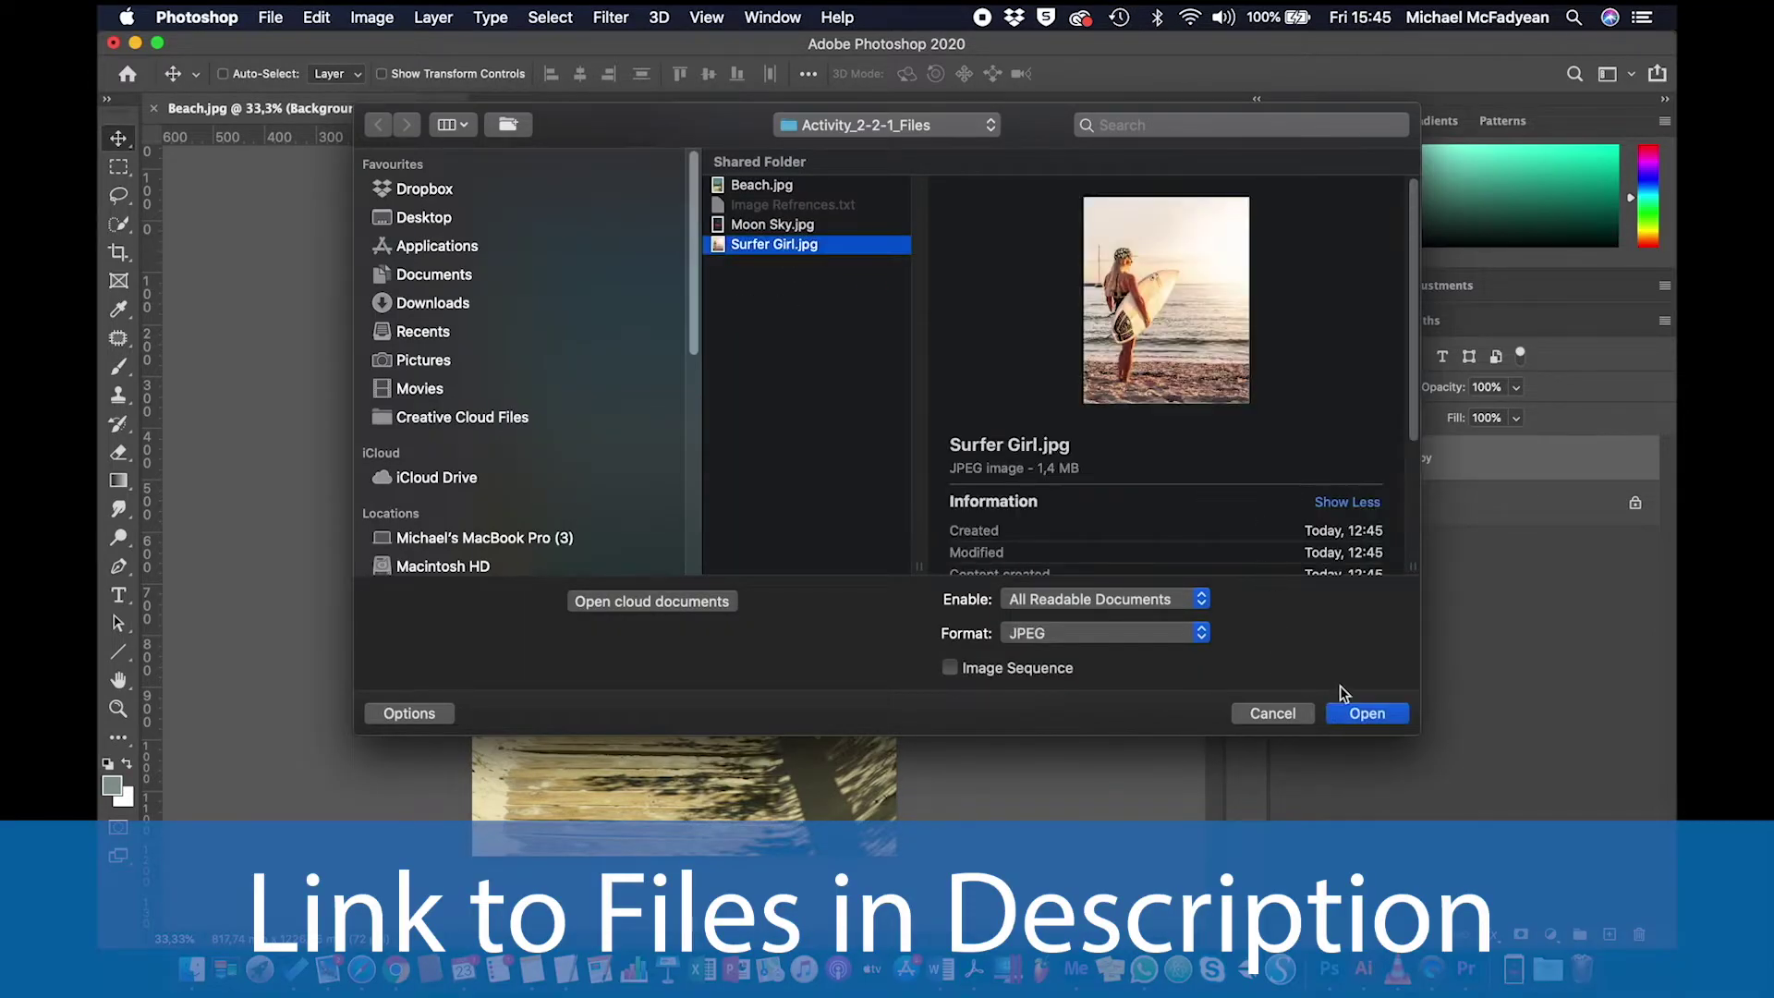
left_click(1351, 713)
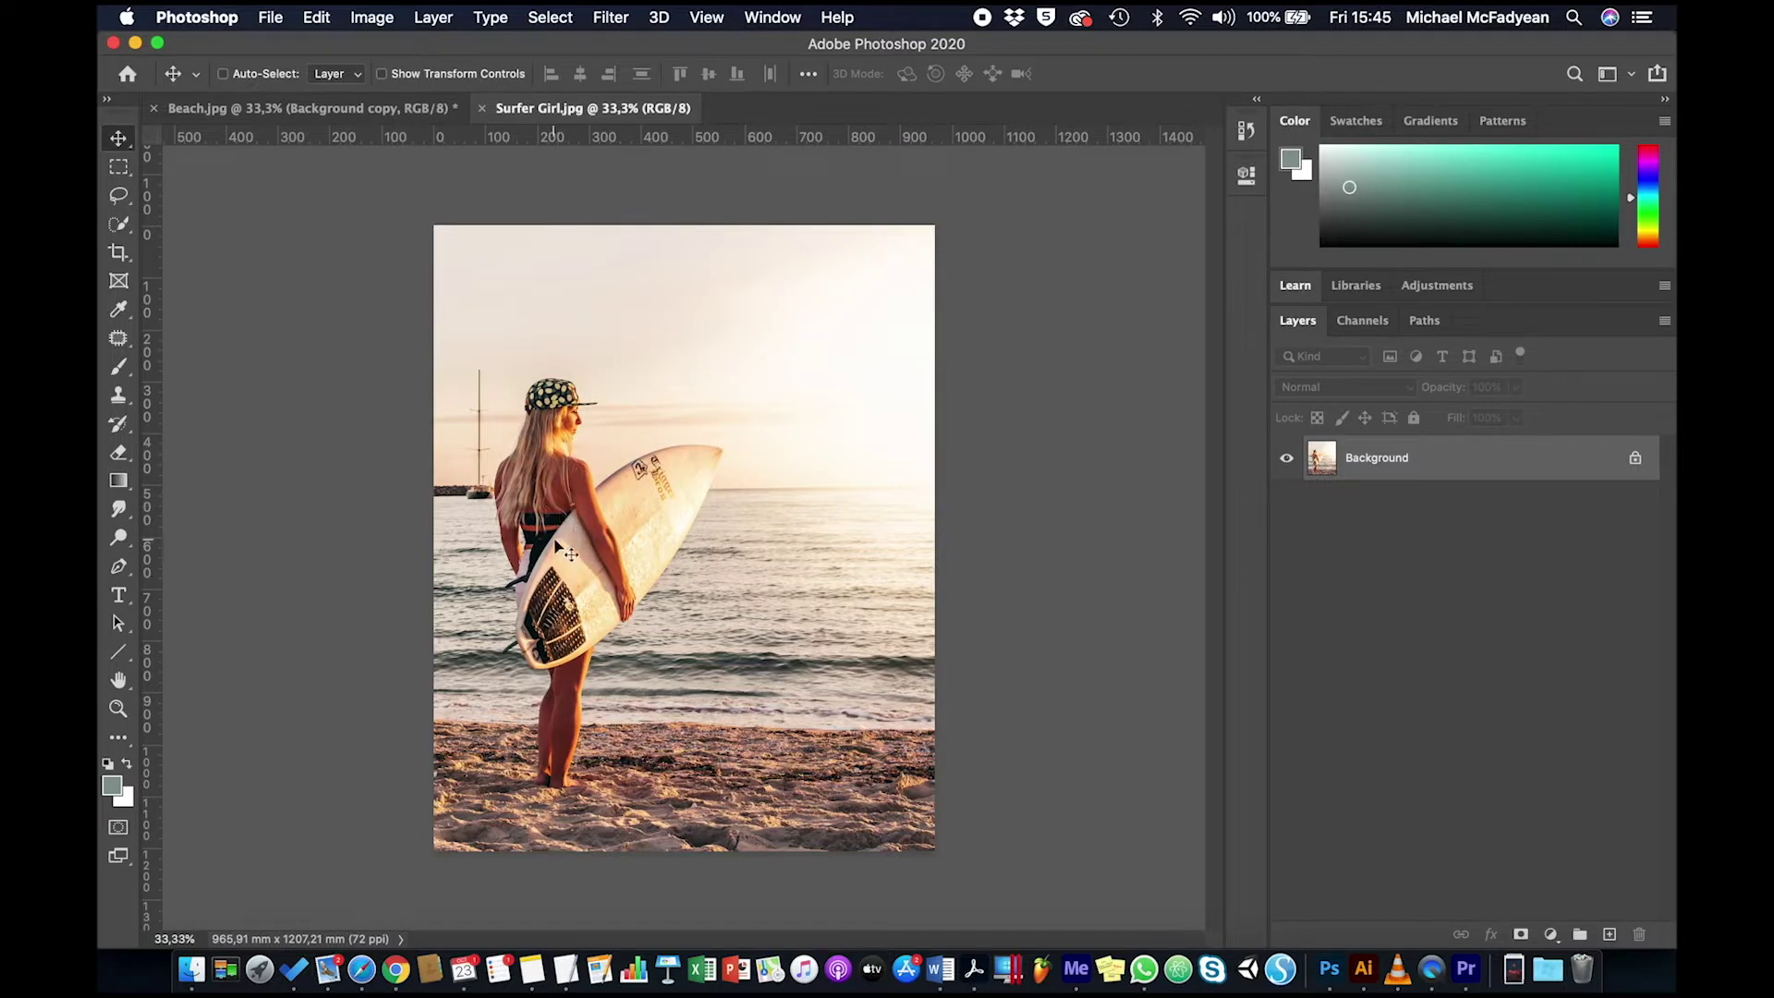
Select the surfer and her surfboard with the Object Selection Tool, using a rectangle around the whole figure.
left_click(119, 227)
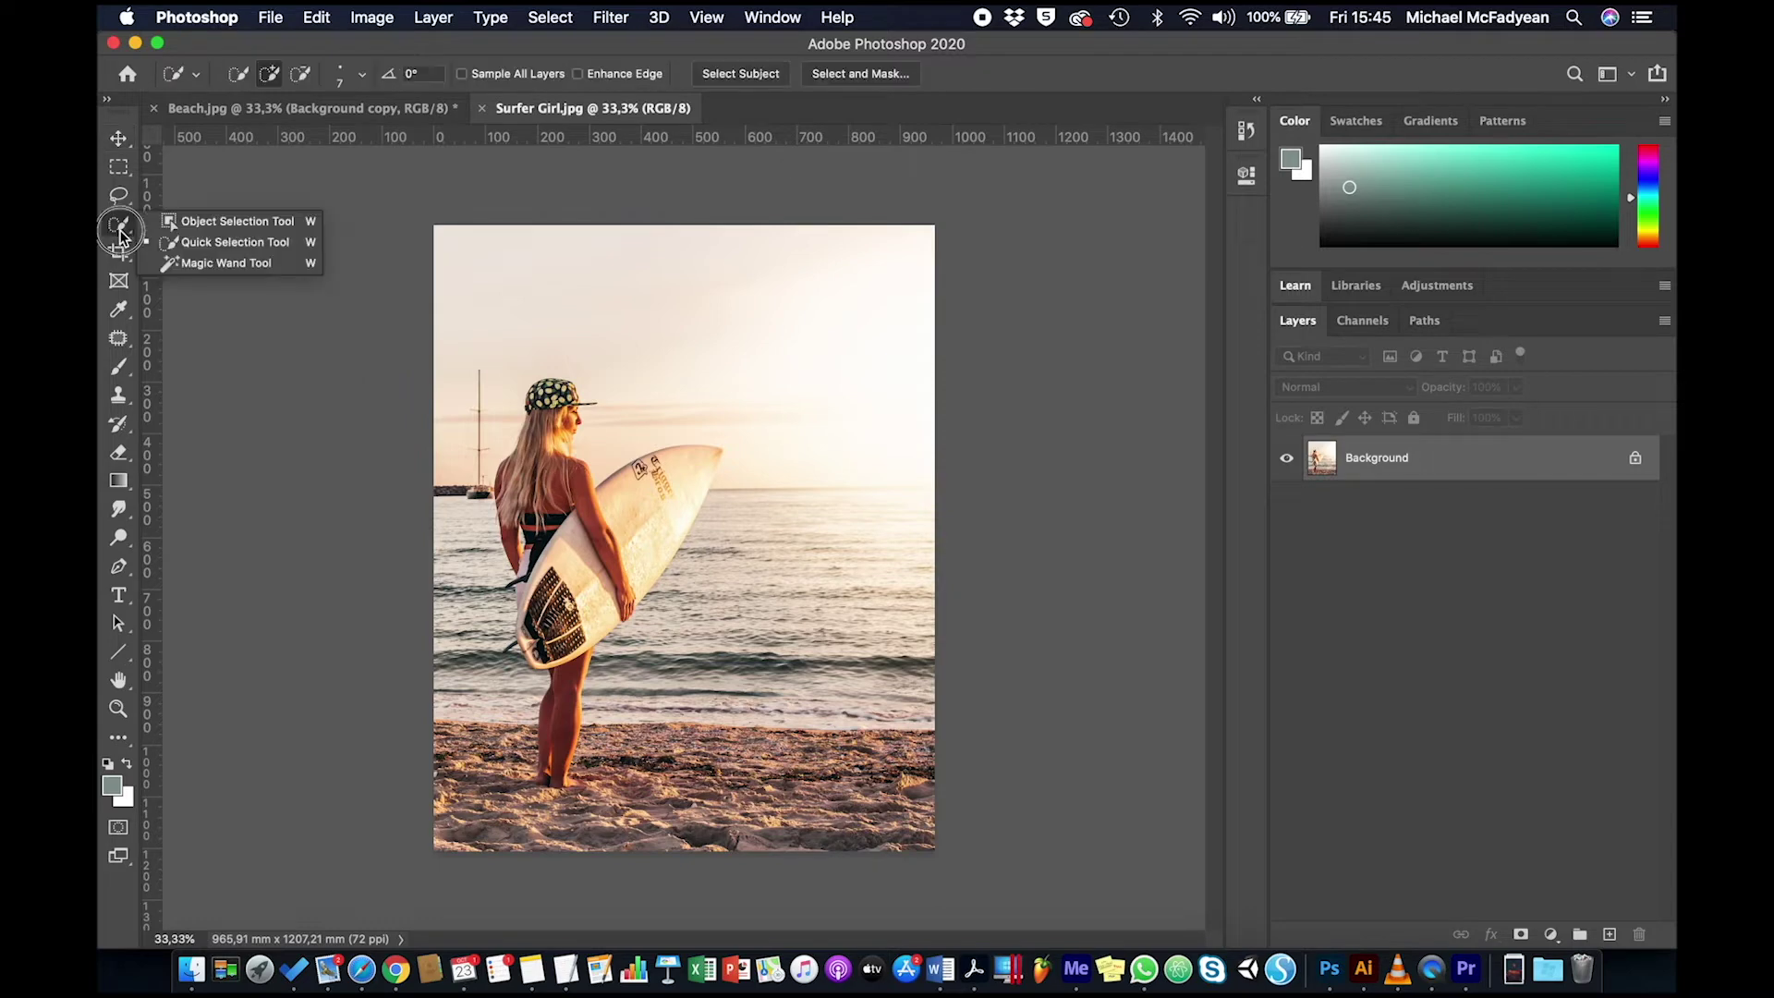
left_click(200, 221)
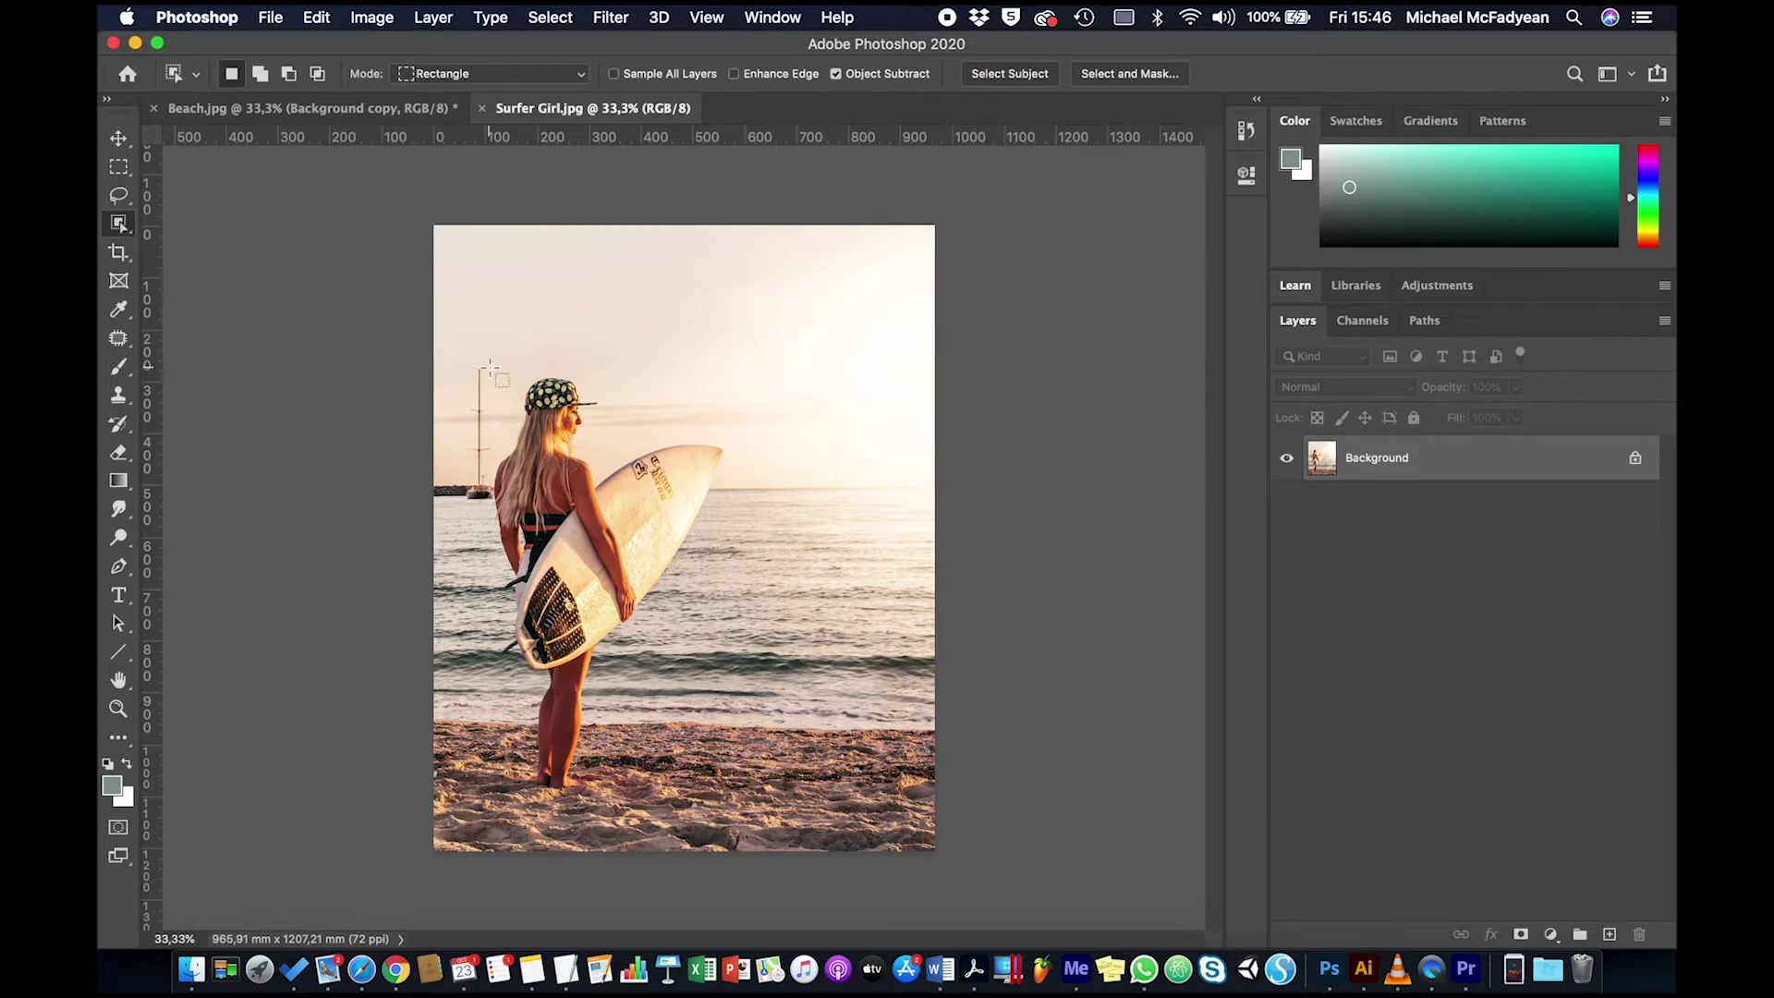
left_click_drag(490, 367, 739, 815)
Add the surfer's missing front foot, out to the toes, to the selection with the Quick Selection Tool.
key("super+1")
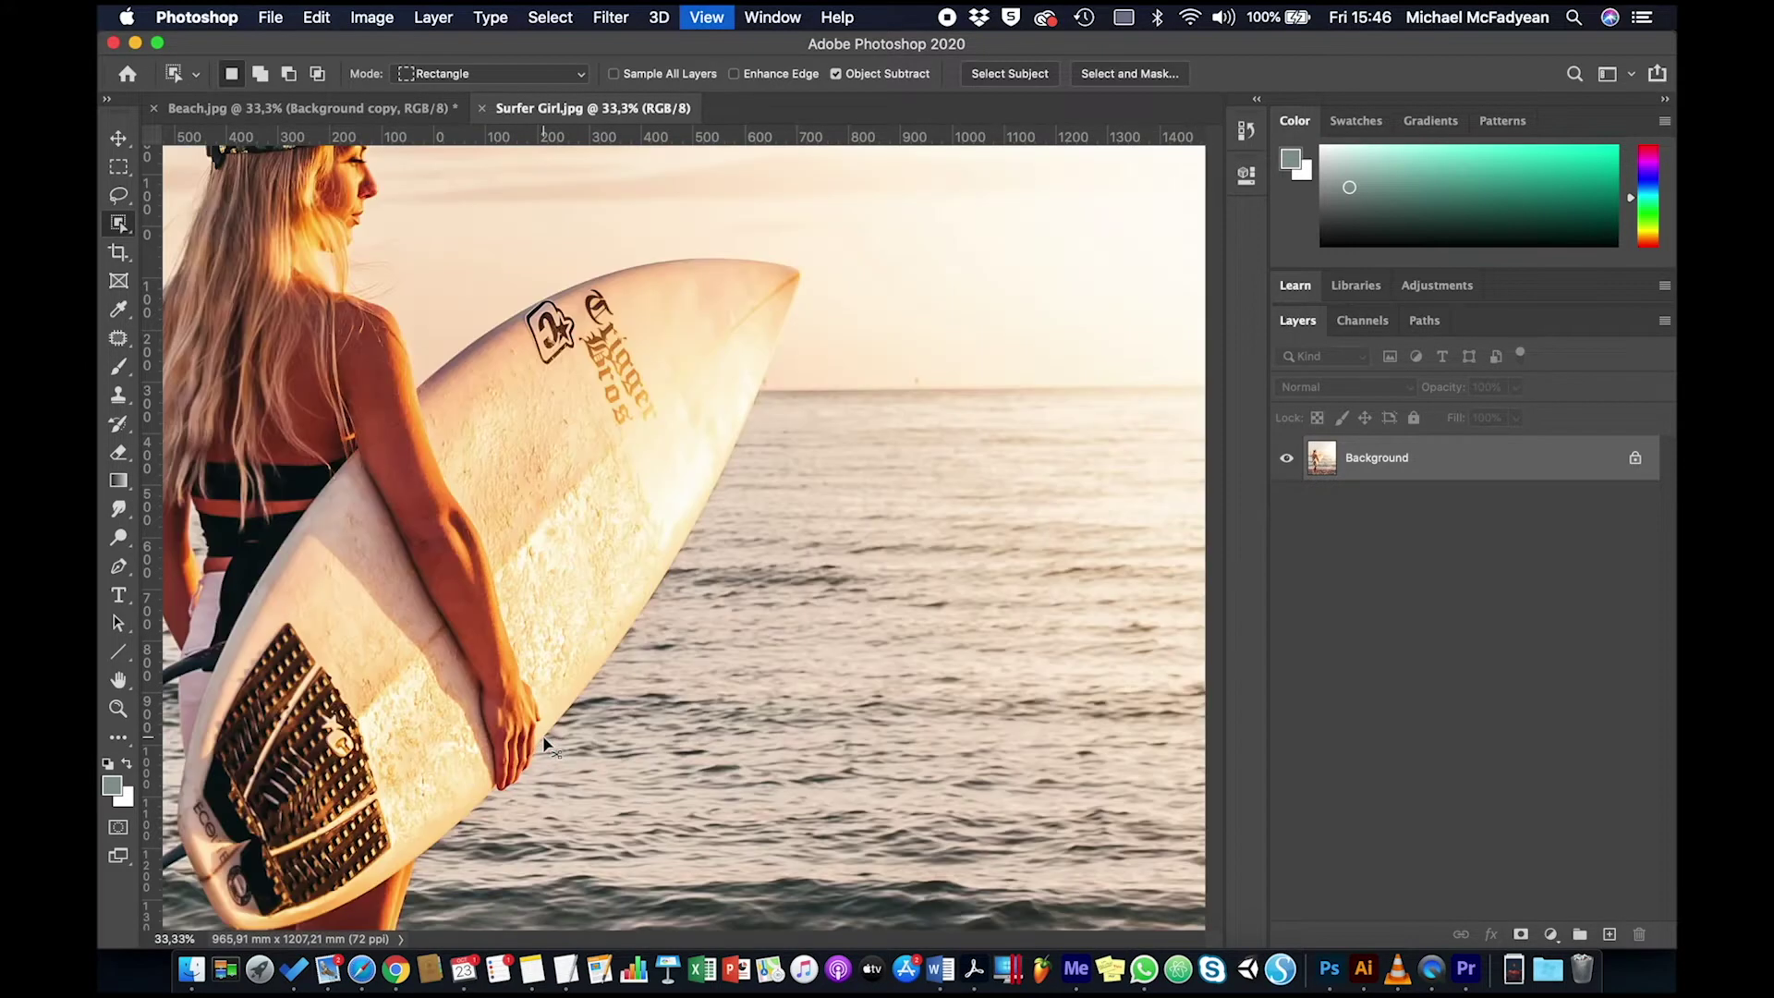
left_click_drag(432, 752, 796, 321)
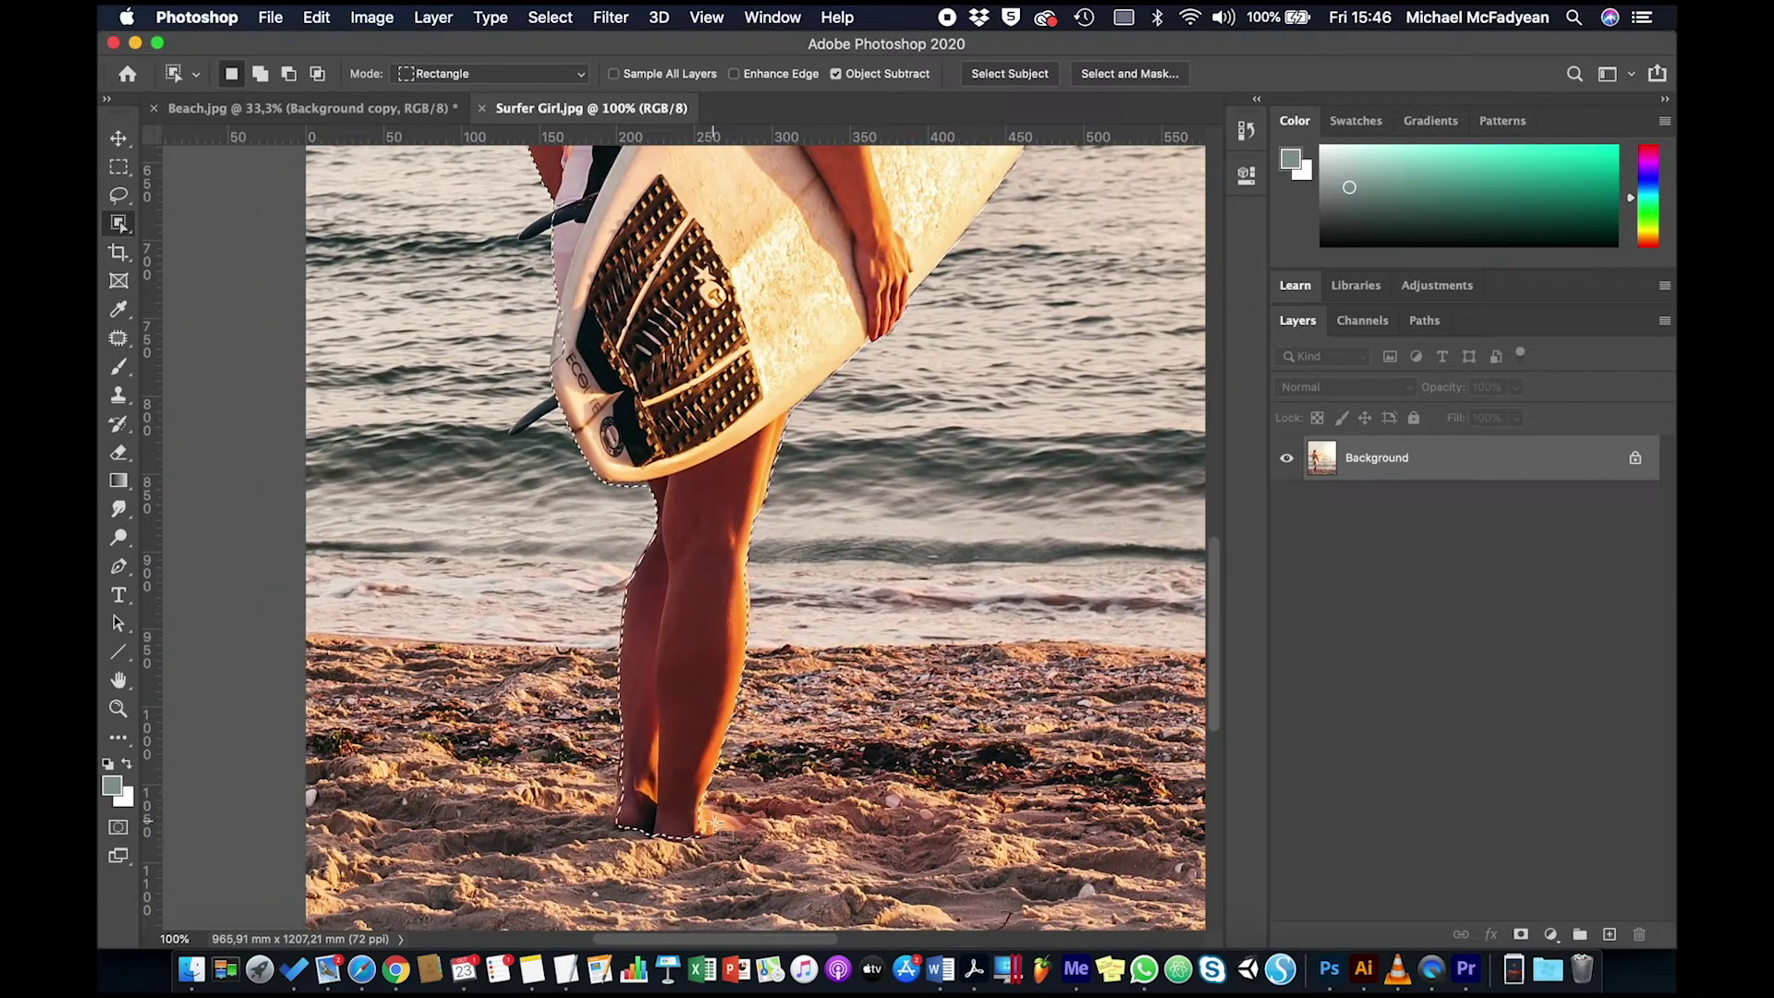
key("super+plus")
key("super+plus")
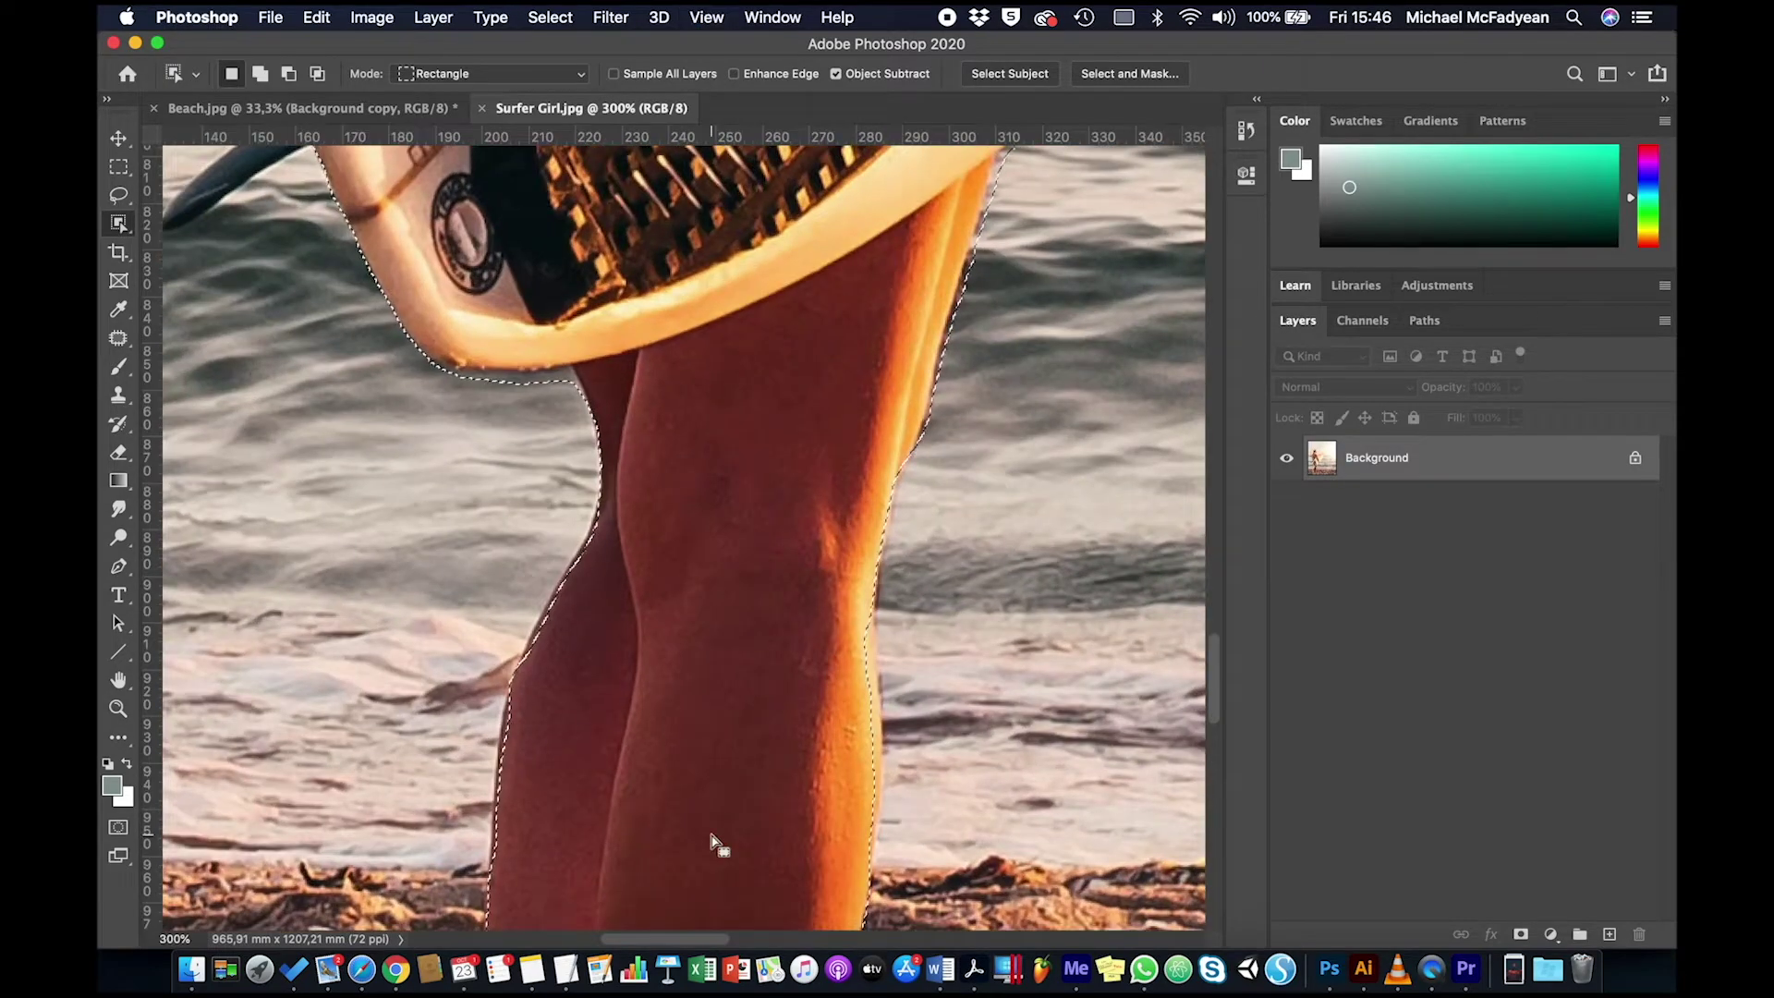
key("space")
left_click_drag(780, 856, 673, 284)
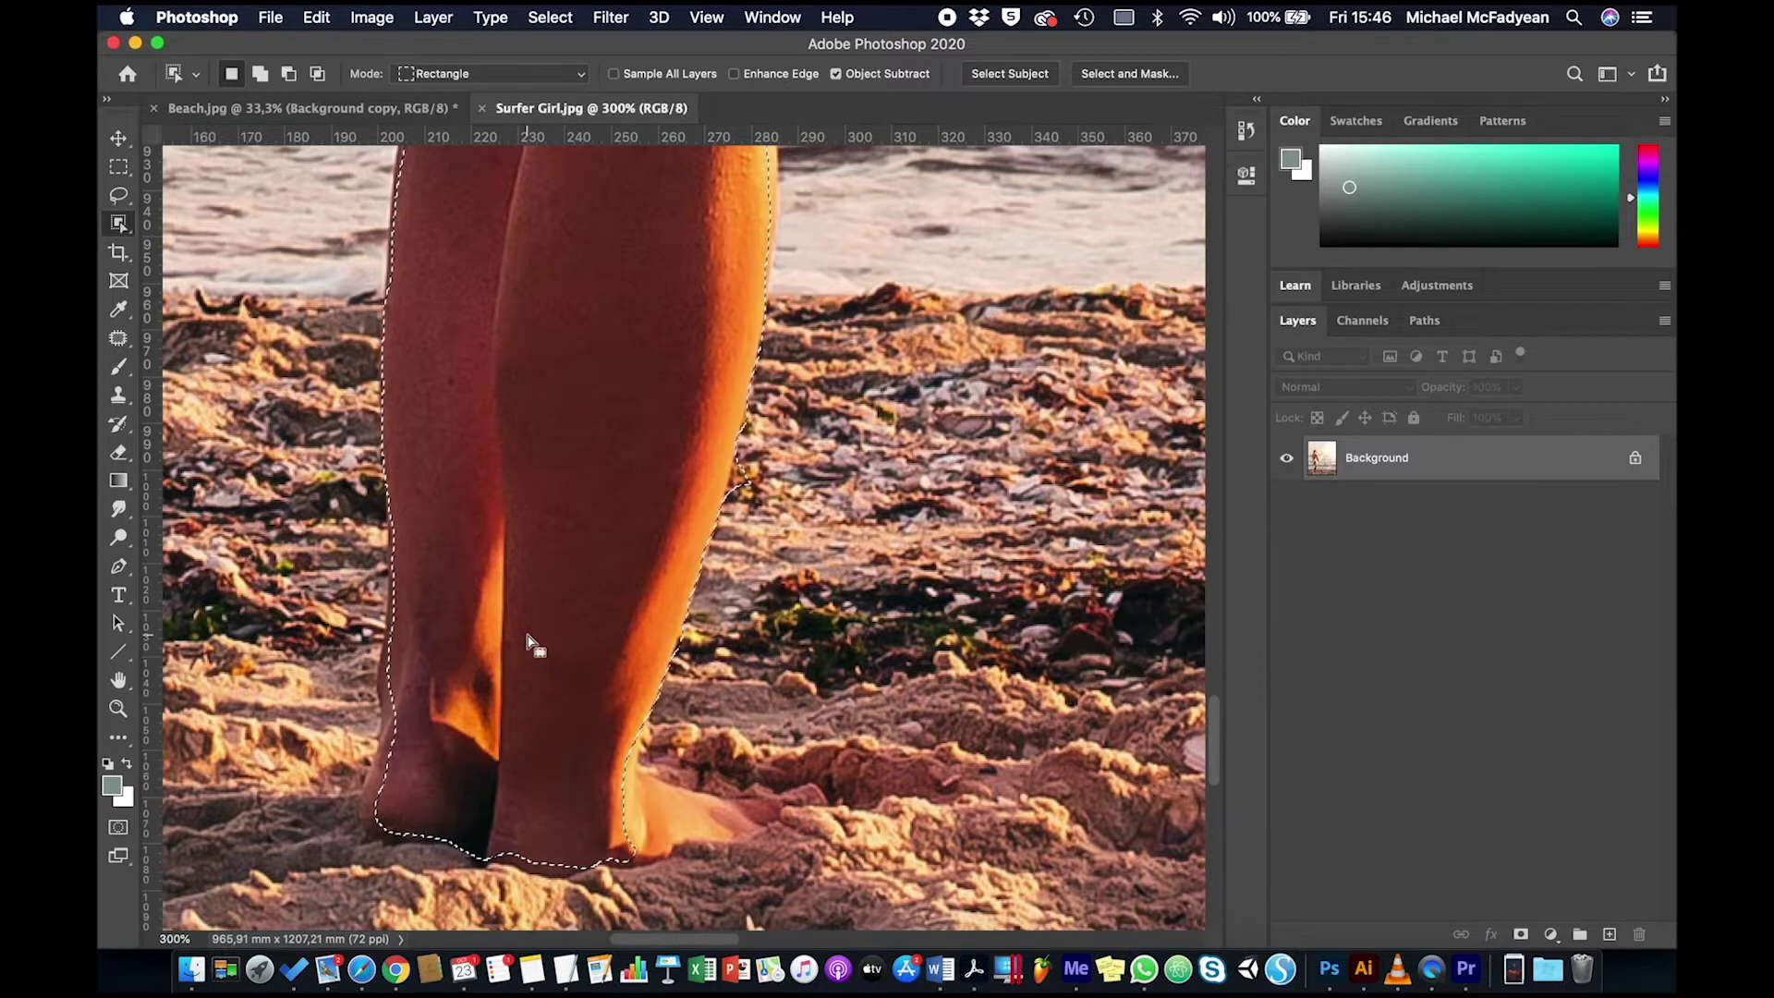
left_click_drag(118, 223, 167, 238)
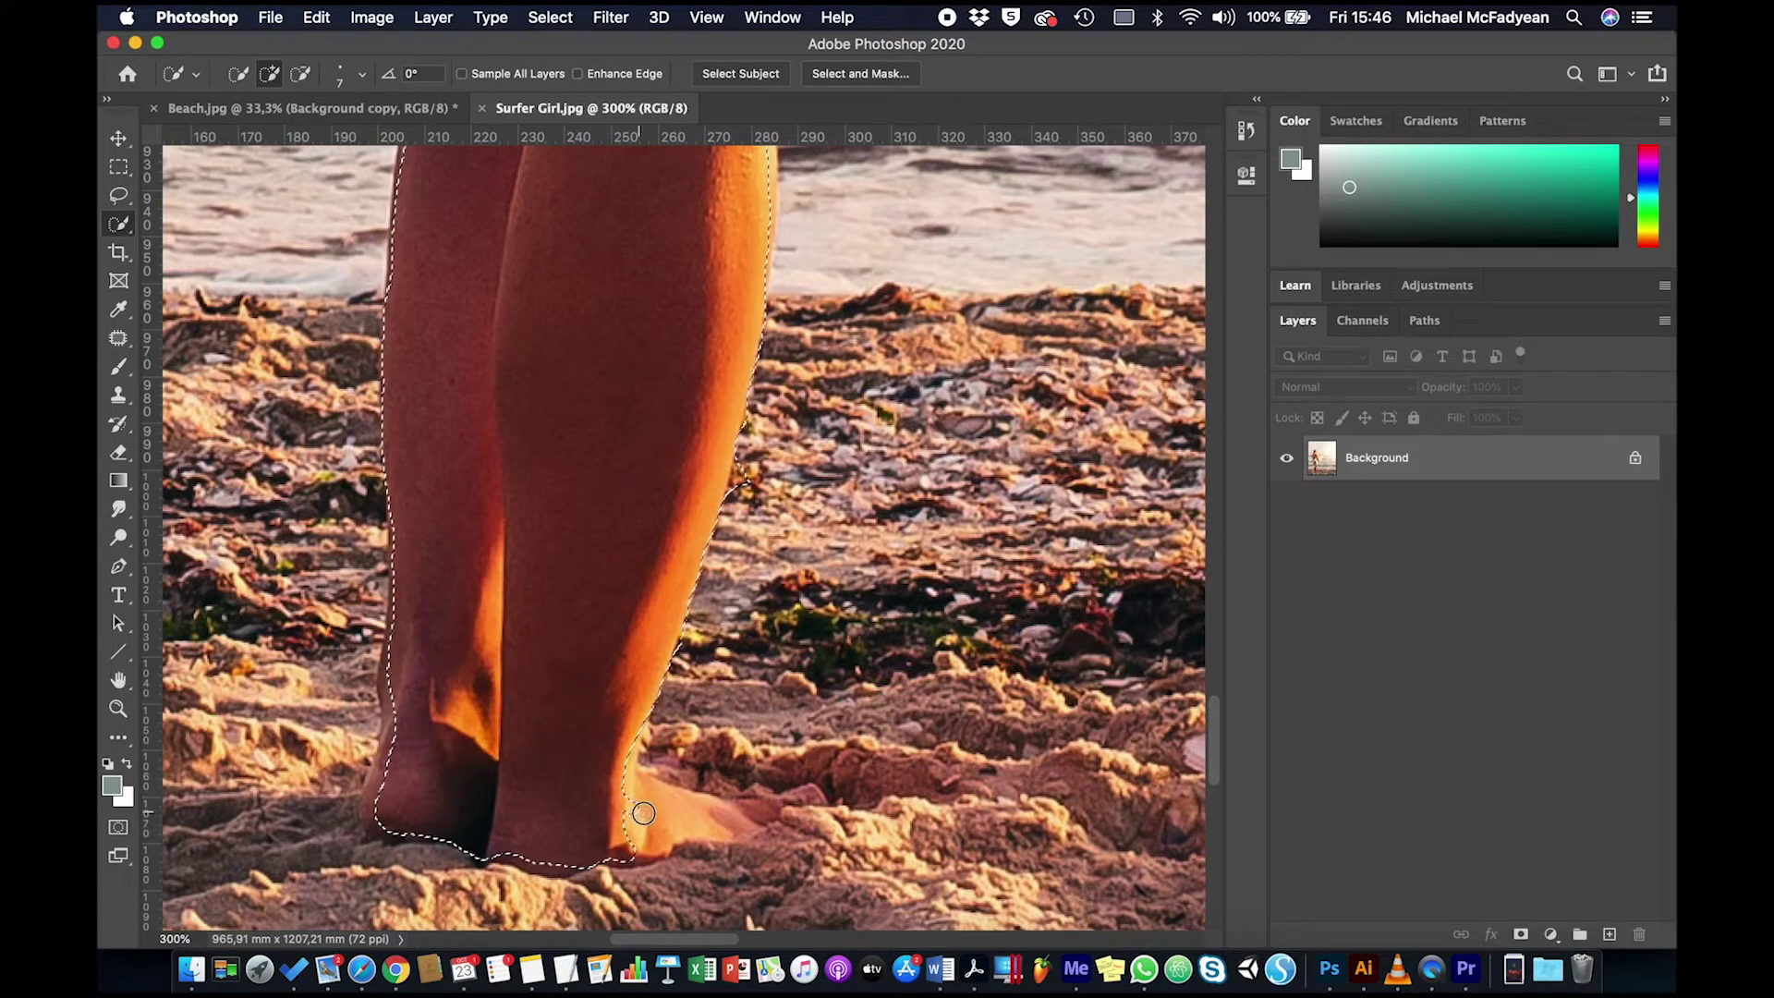
mouse_move(644, 813)
left_mouse_down()
mouse_move(744, 827)
mouse_move(735, 813)
mouse_move(806, 795)
left_mouse_up()
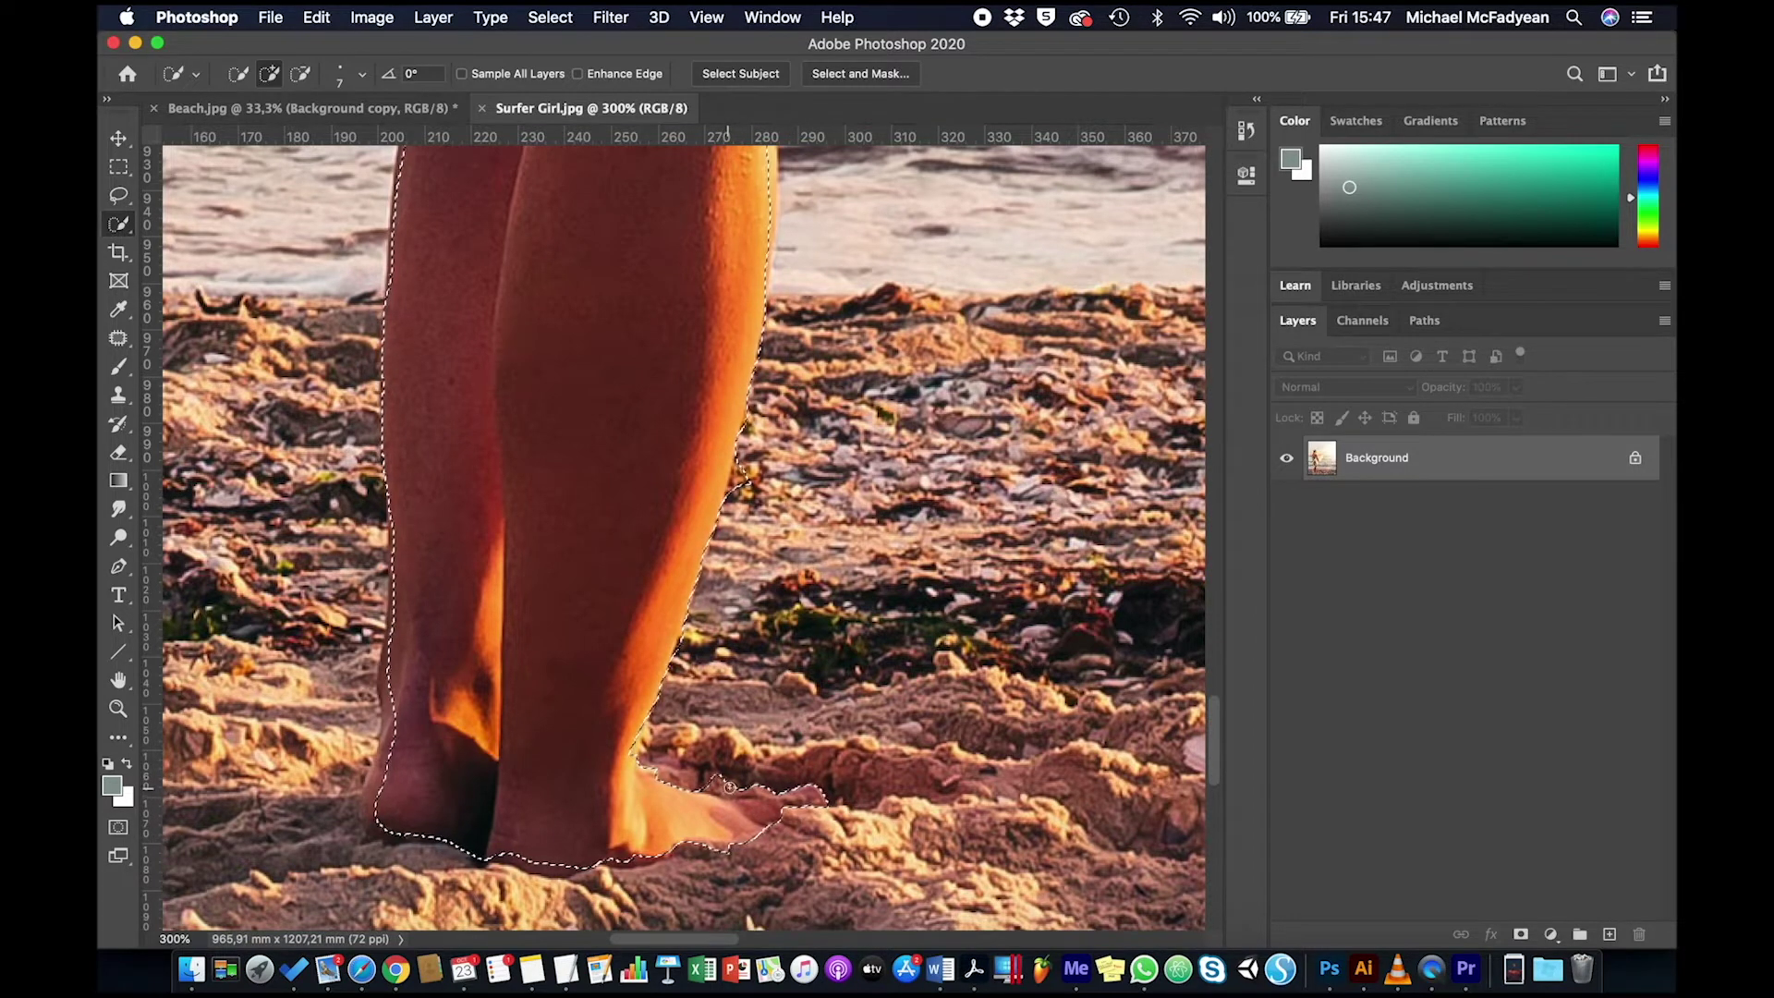
Refine the selection around both feet, subtracting sand above the toes and undoing the spill onto the sand beside the calf.
key("alt")
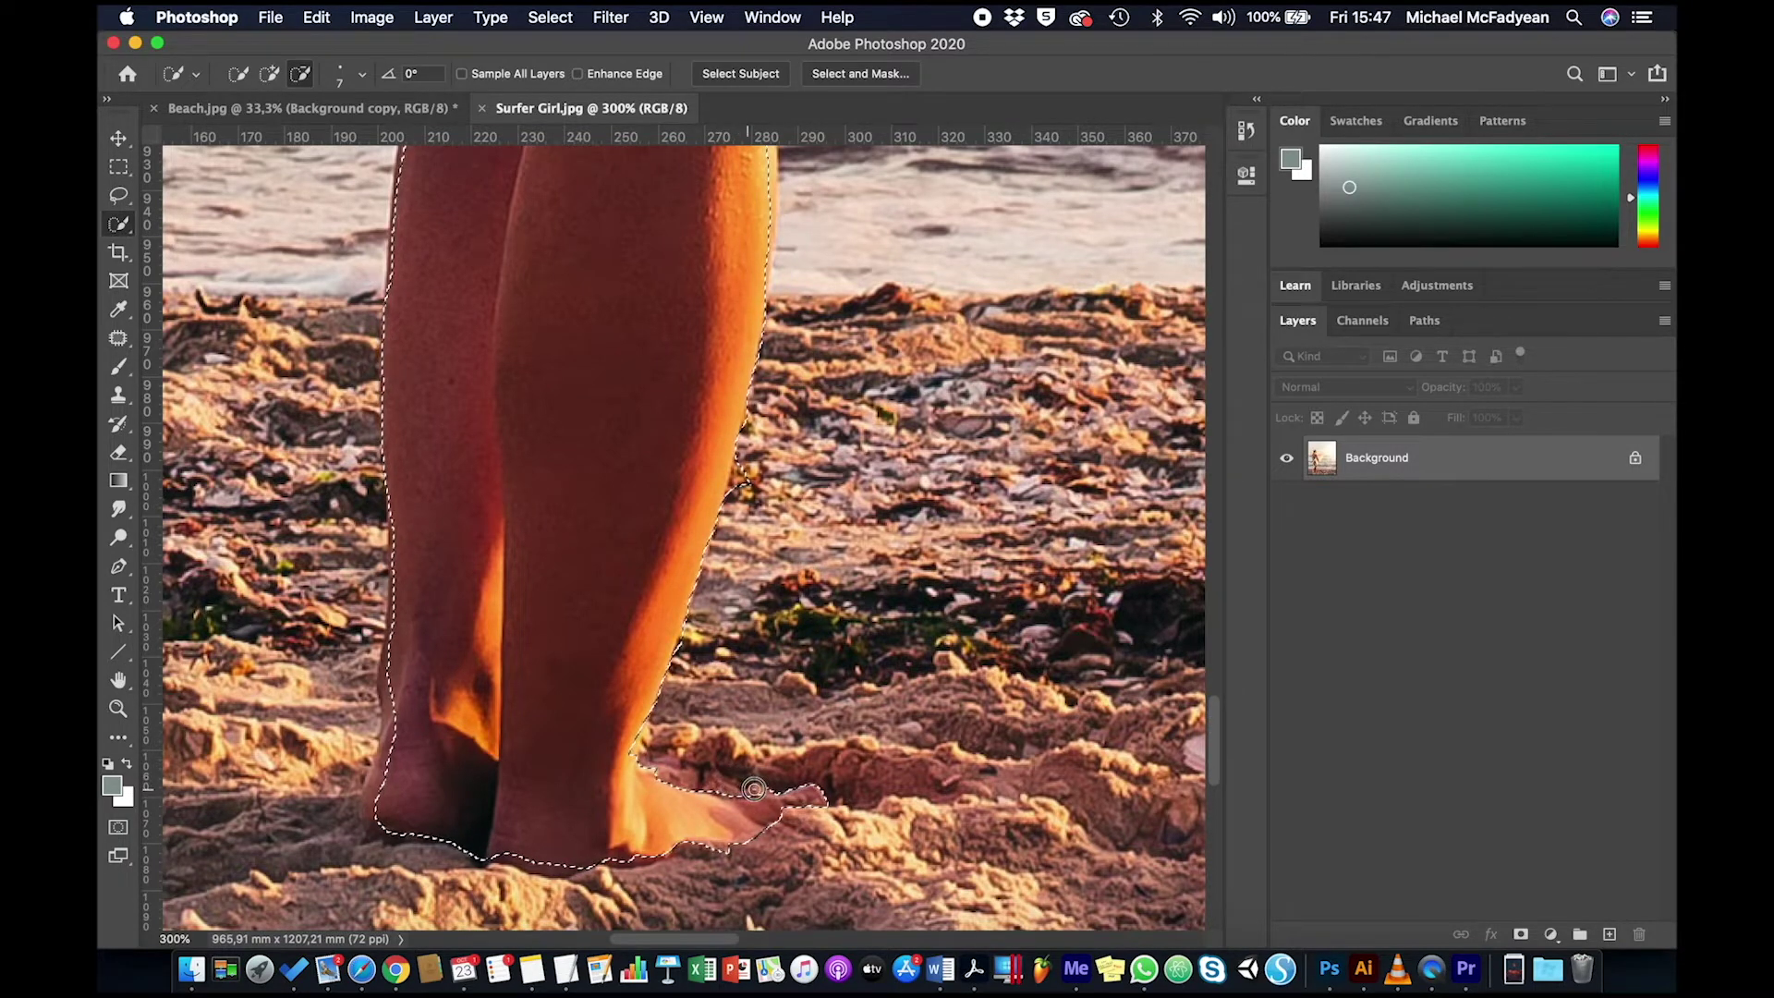
key("alt")
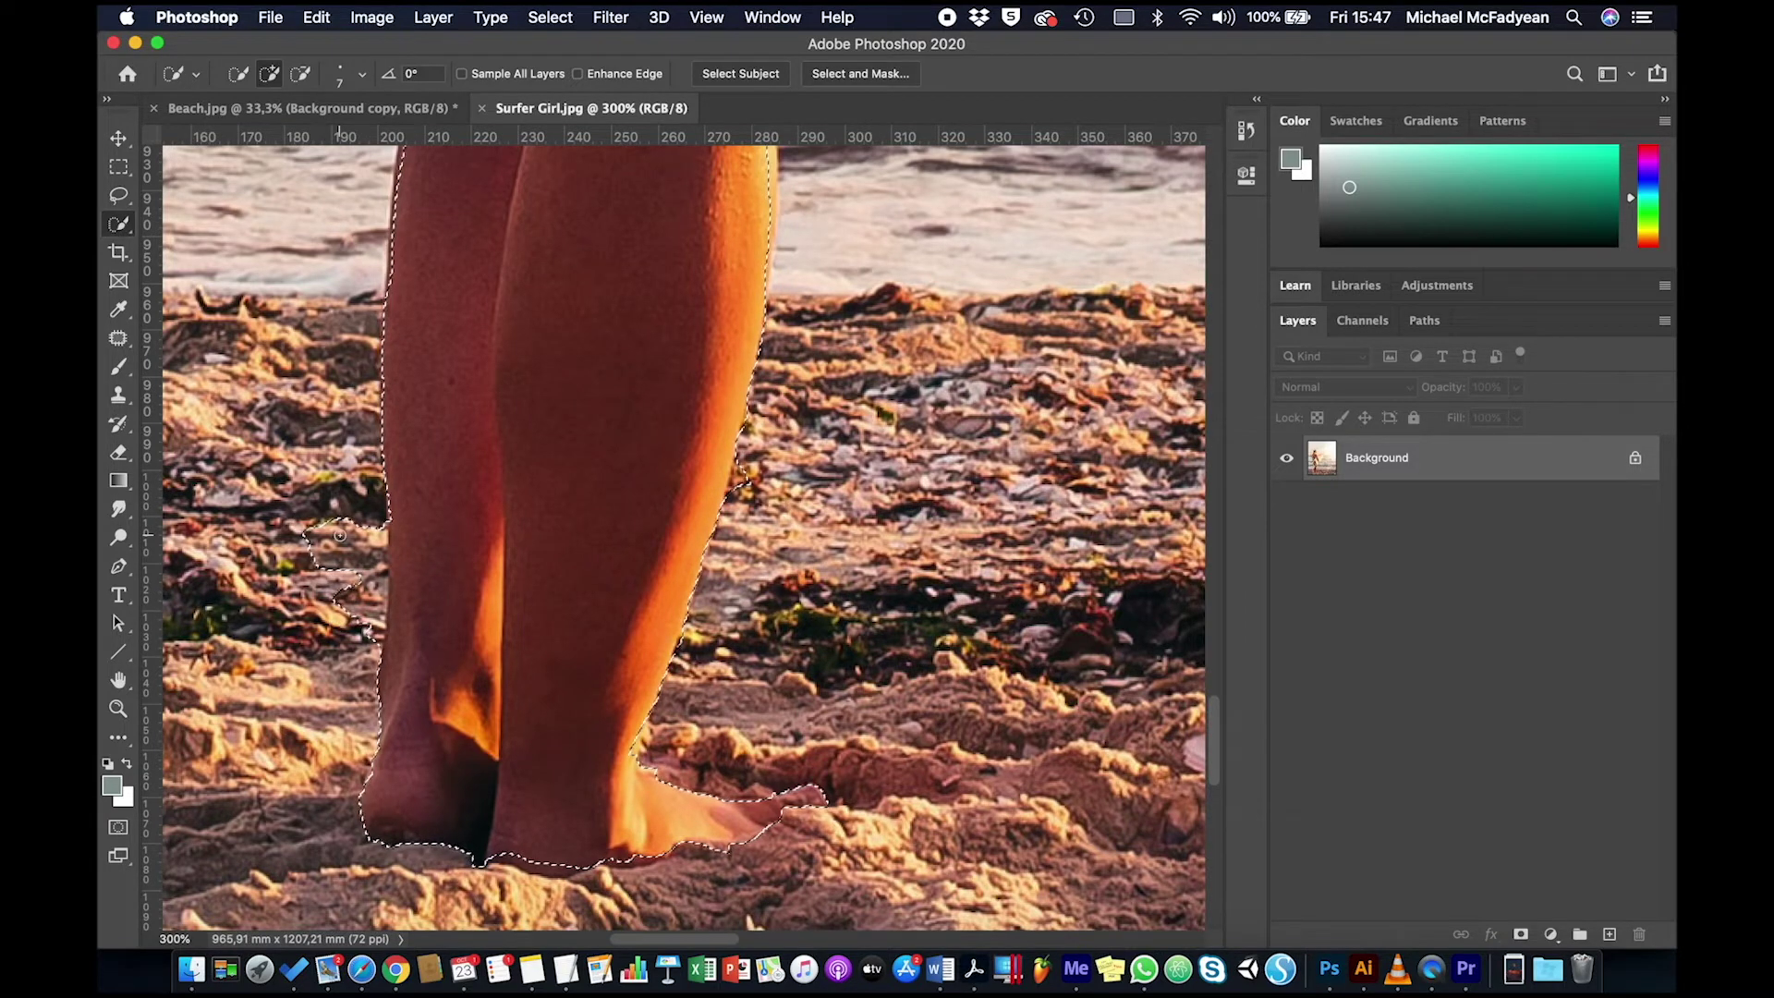
key("super+z")
key("alt")
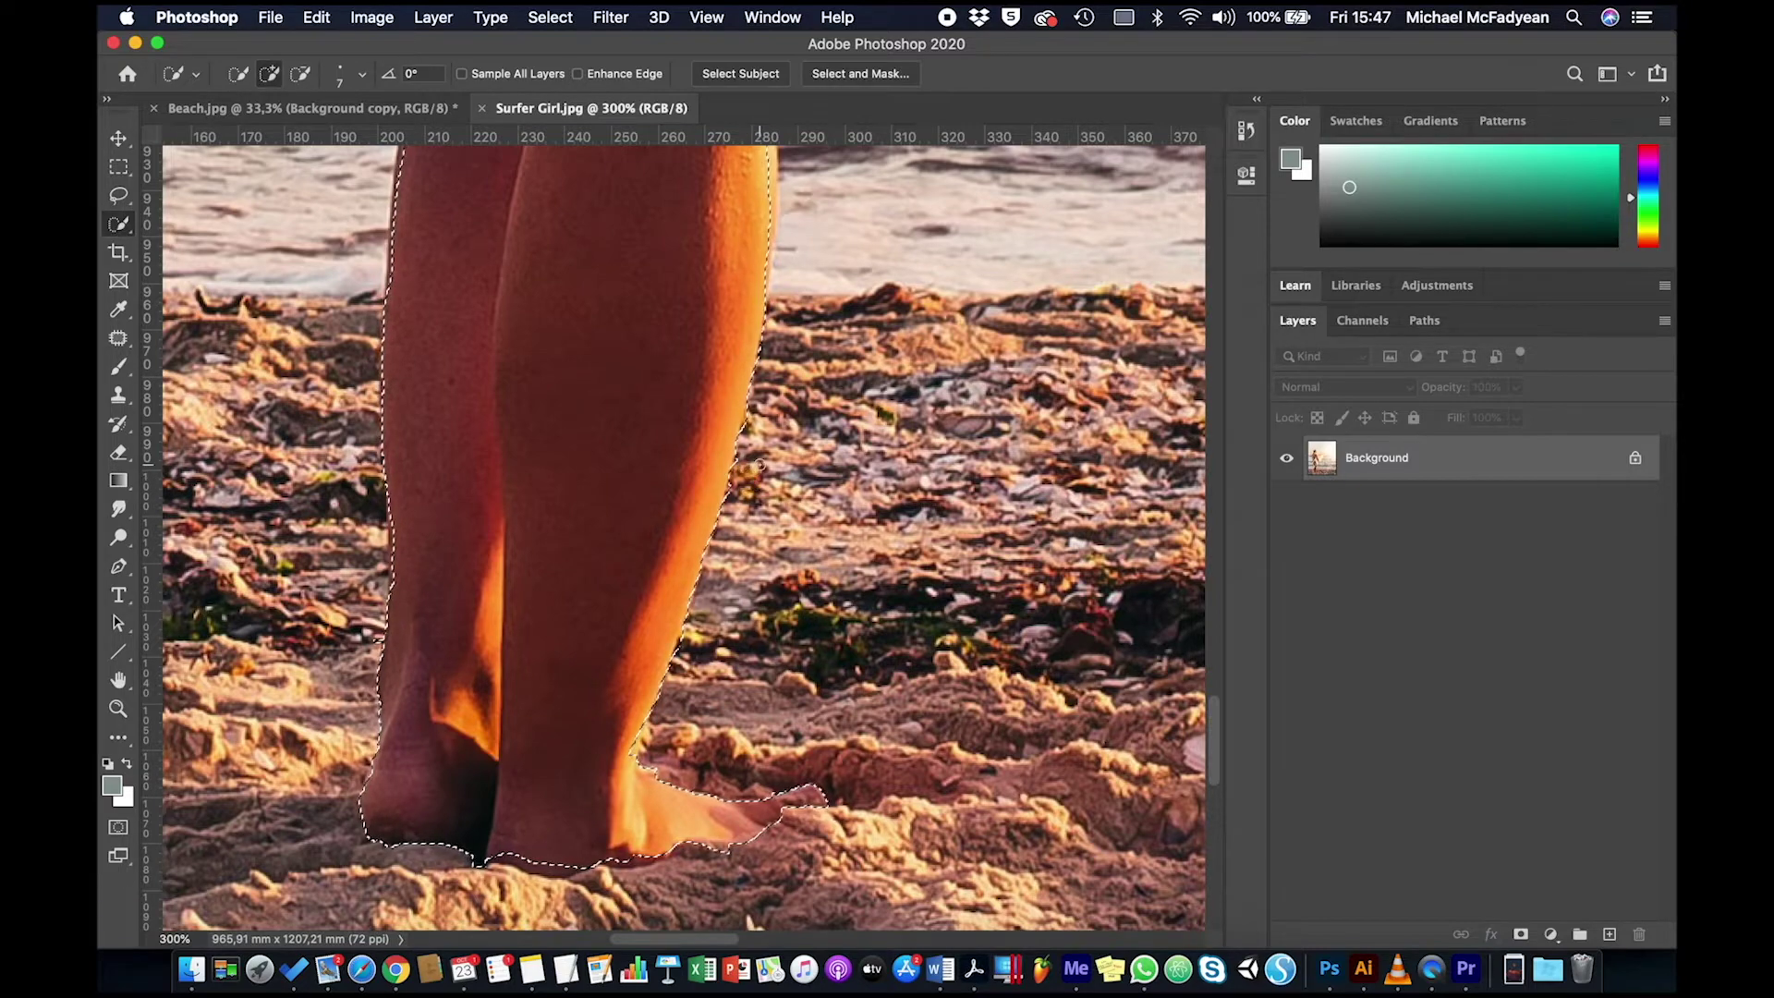
Subtract excess sea from the selection where the thigh meets the surfboard and around the fingertips.
left_click_drag(737, 318, 703, 642)
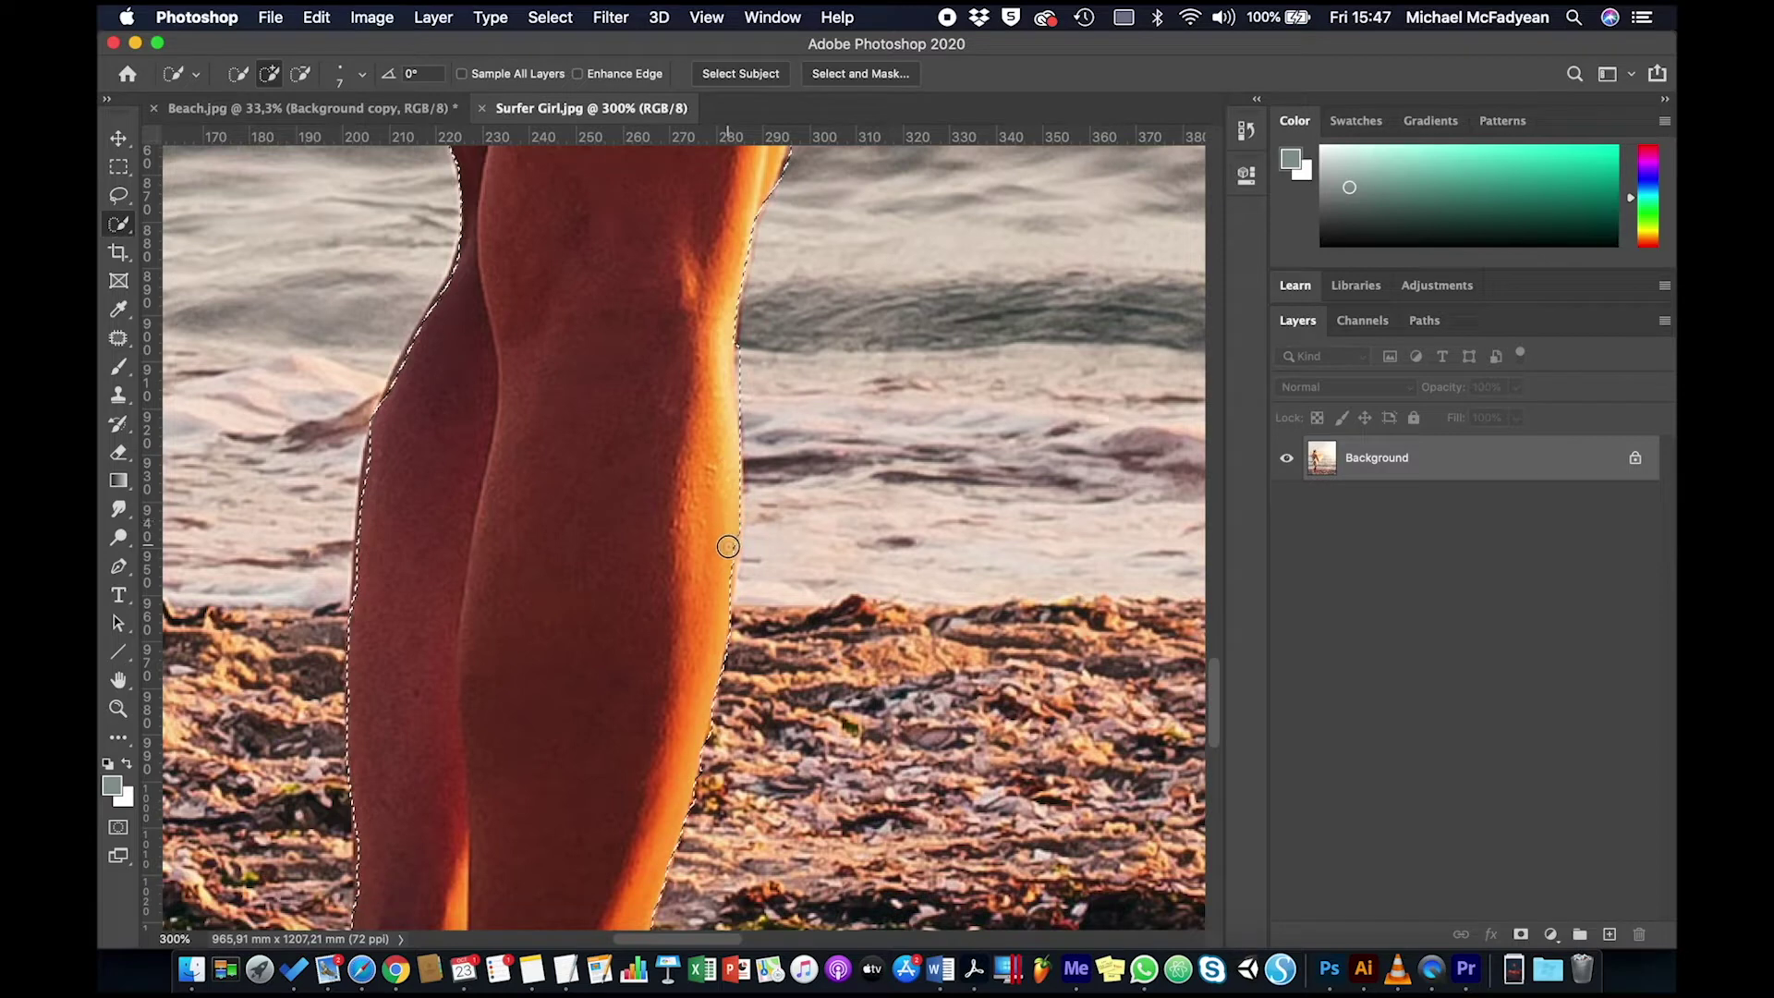
scroll(733, 370, "up", 5)
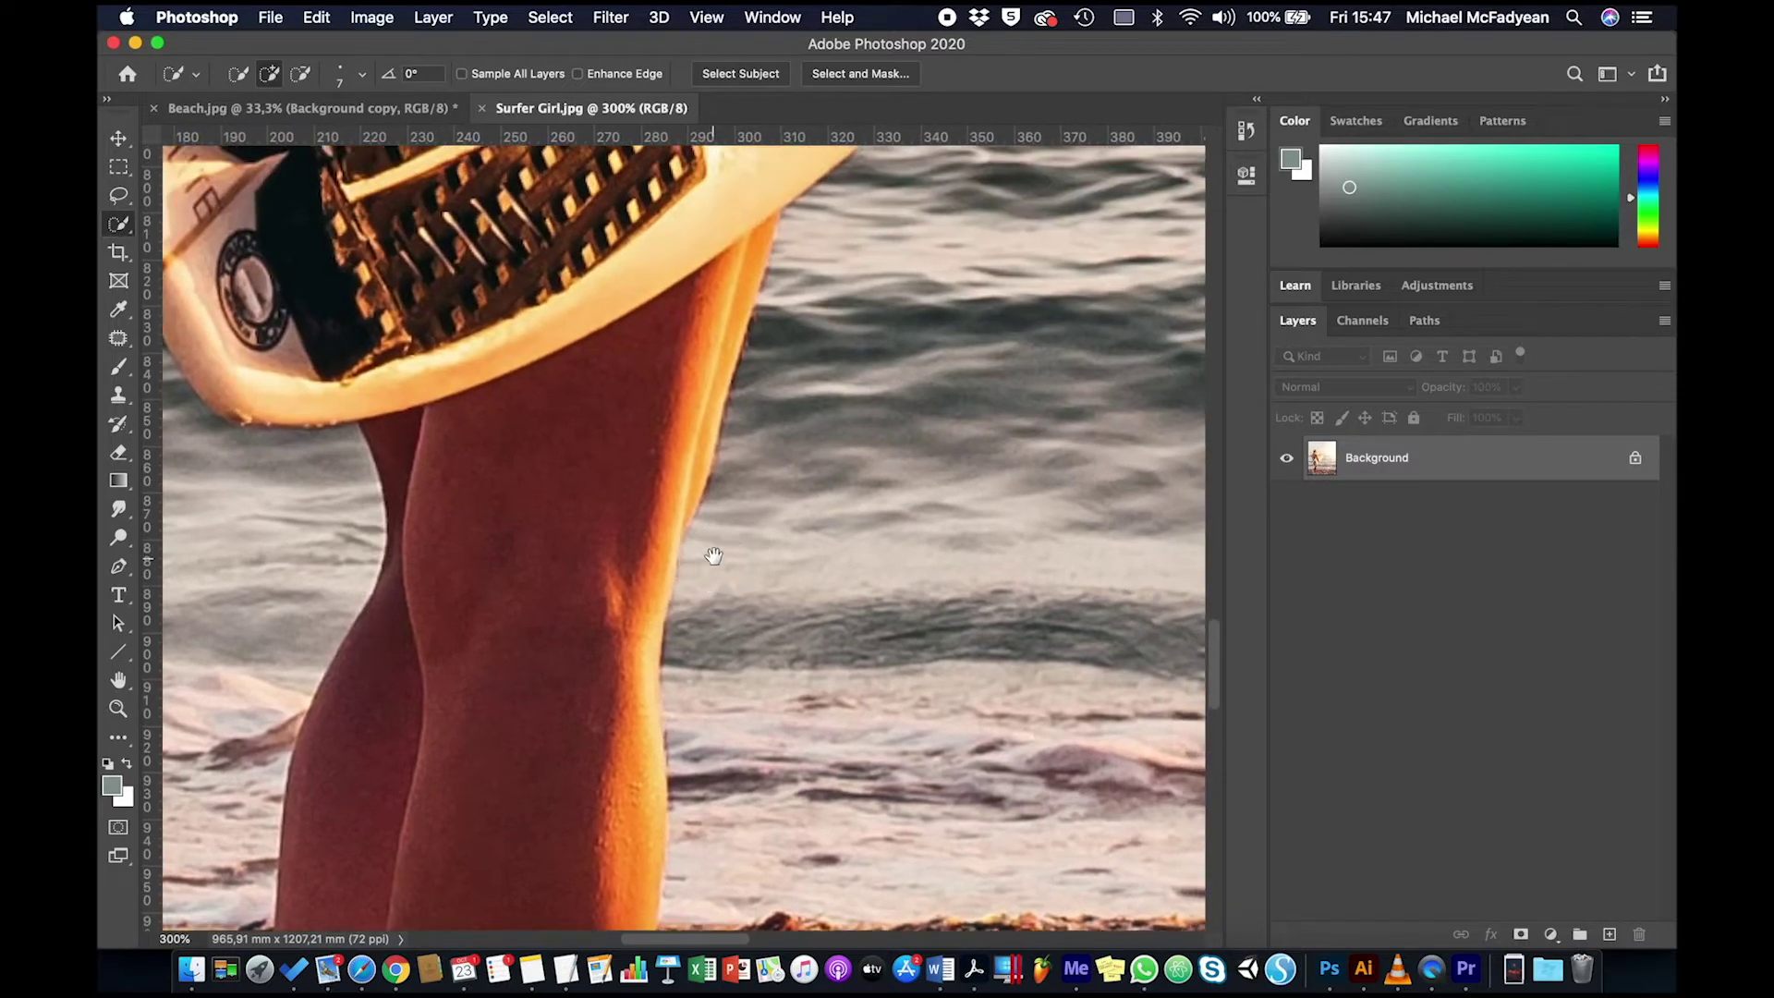
scroll(740, 369, "up", 3)
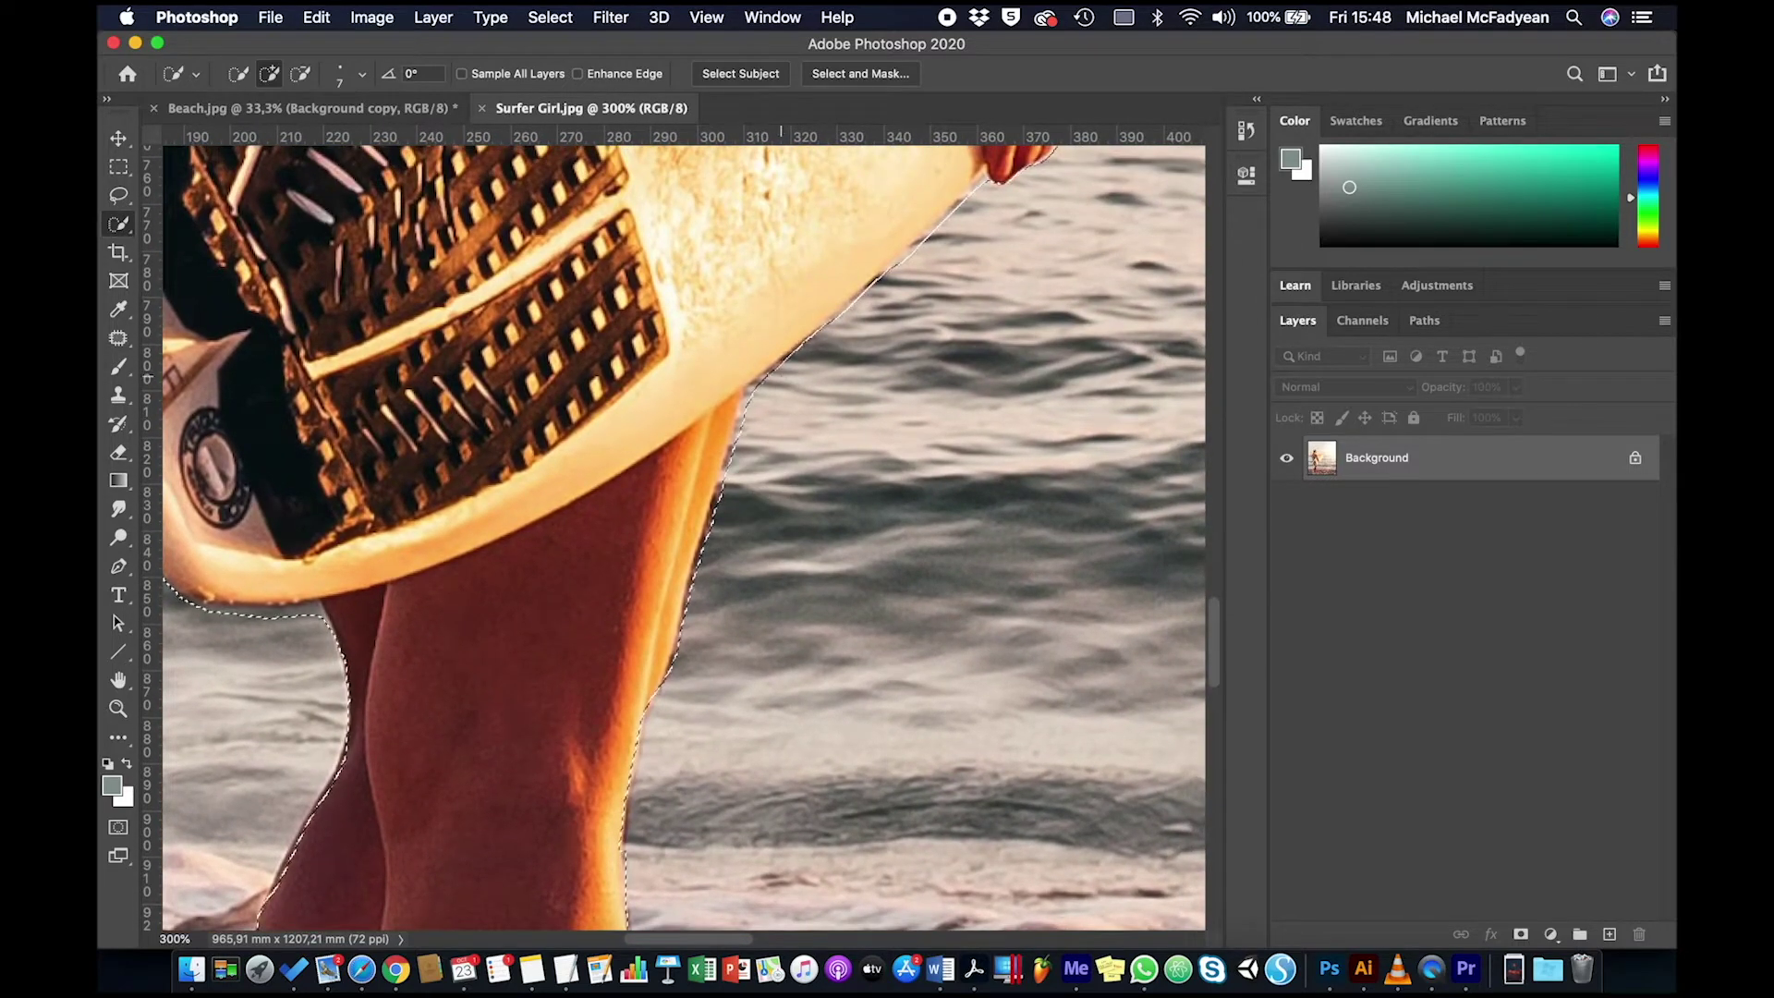
key("alt")
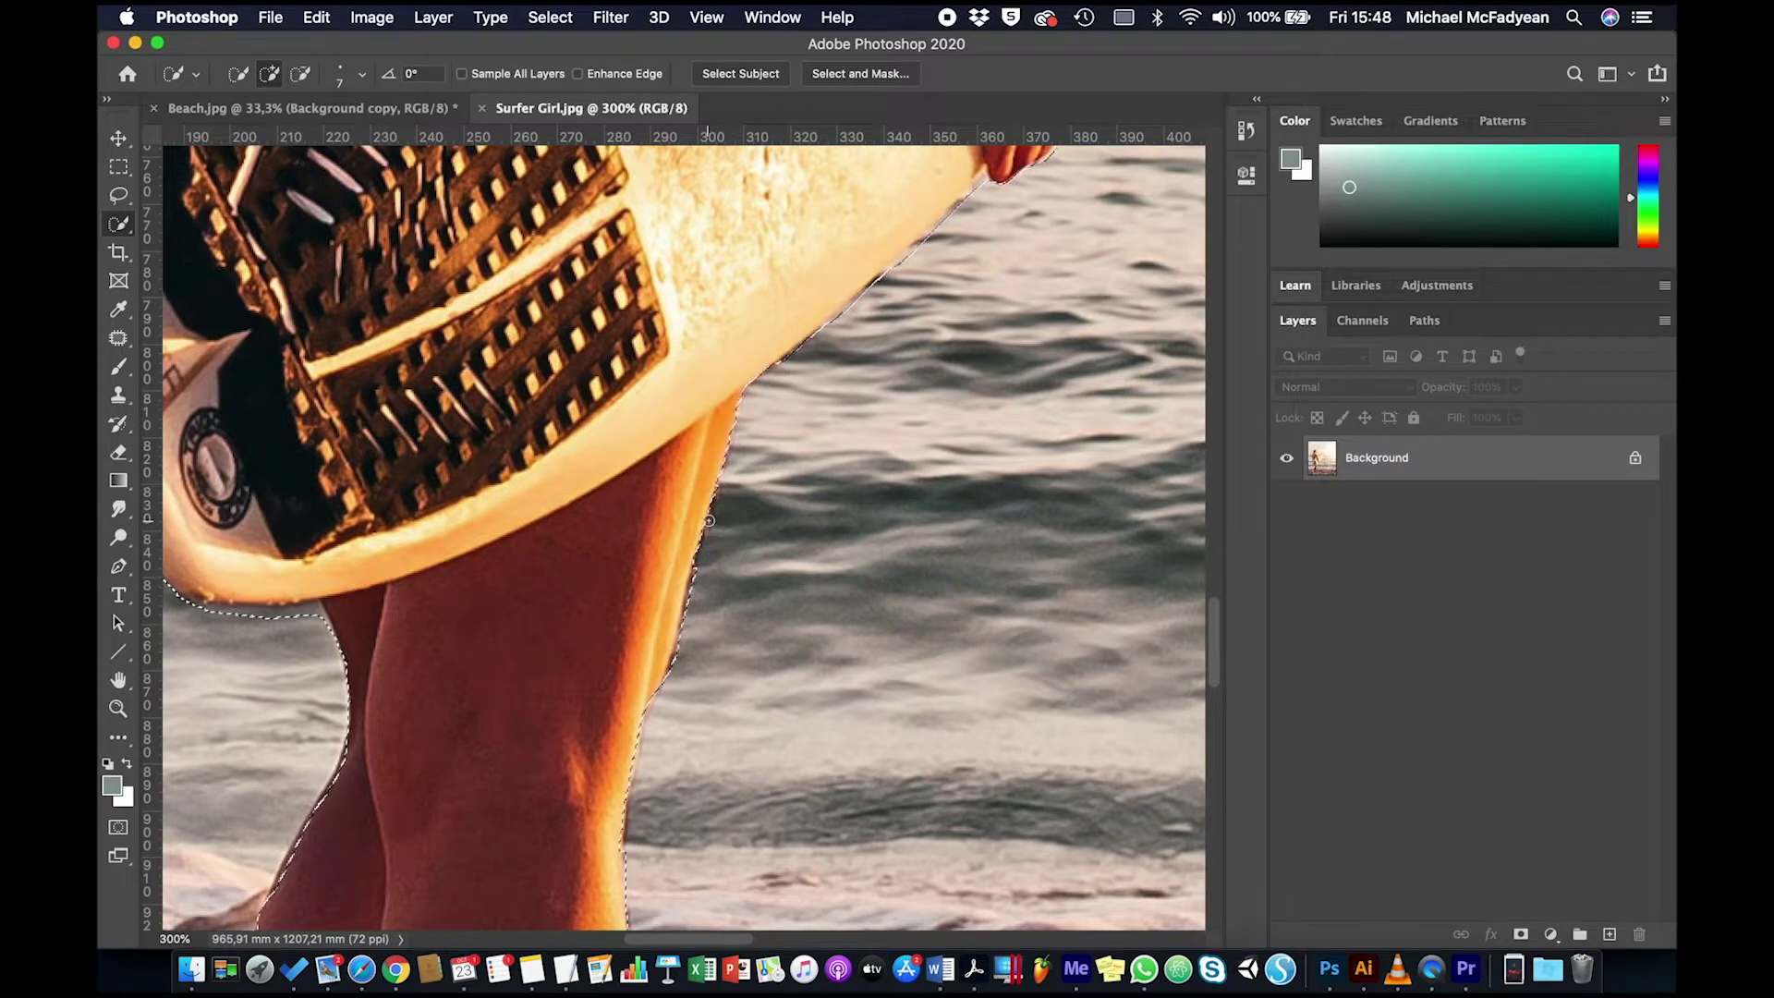
left_click_drag(872, 282, 602, 613)
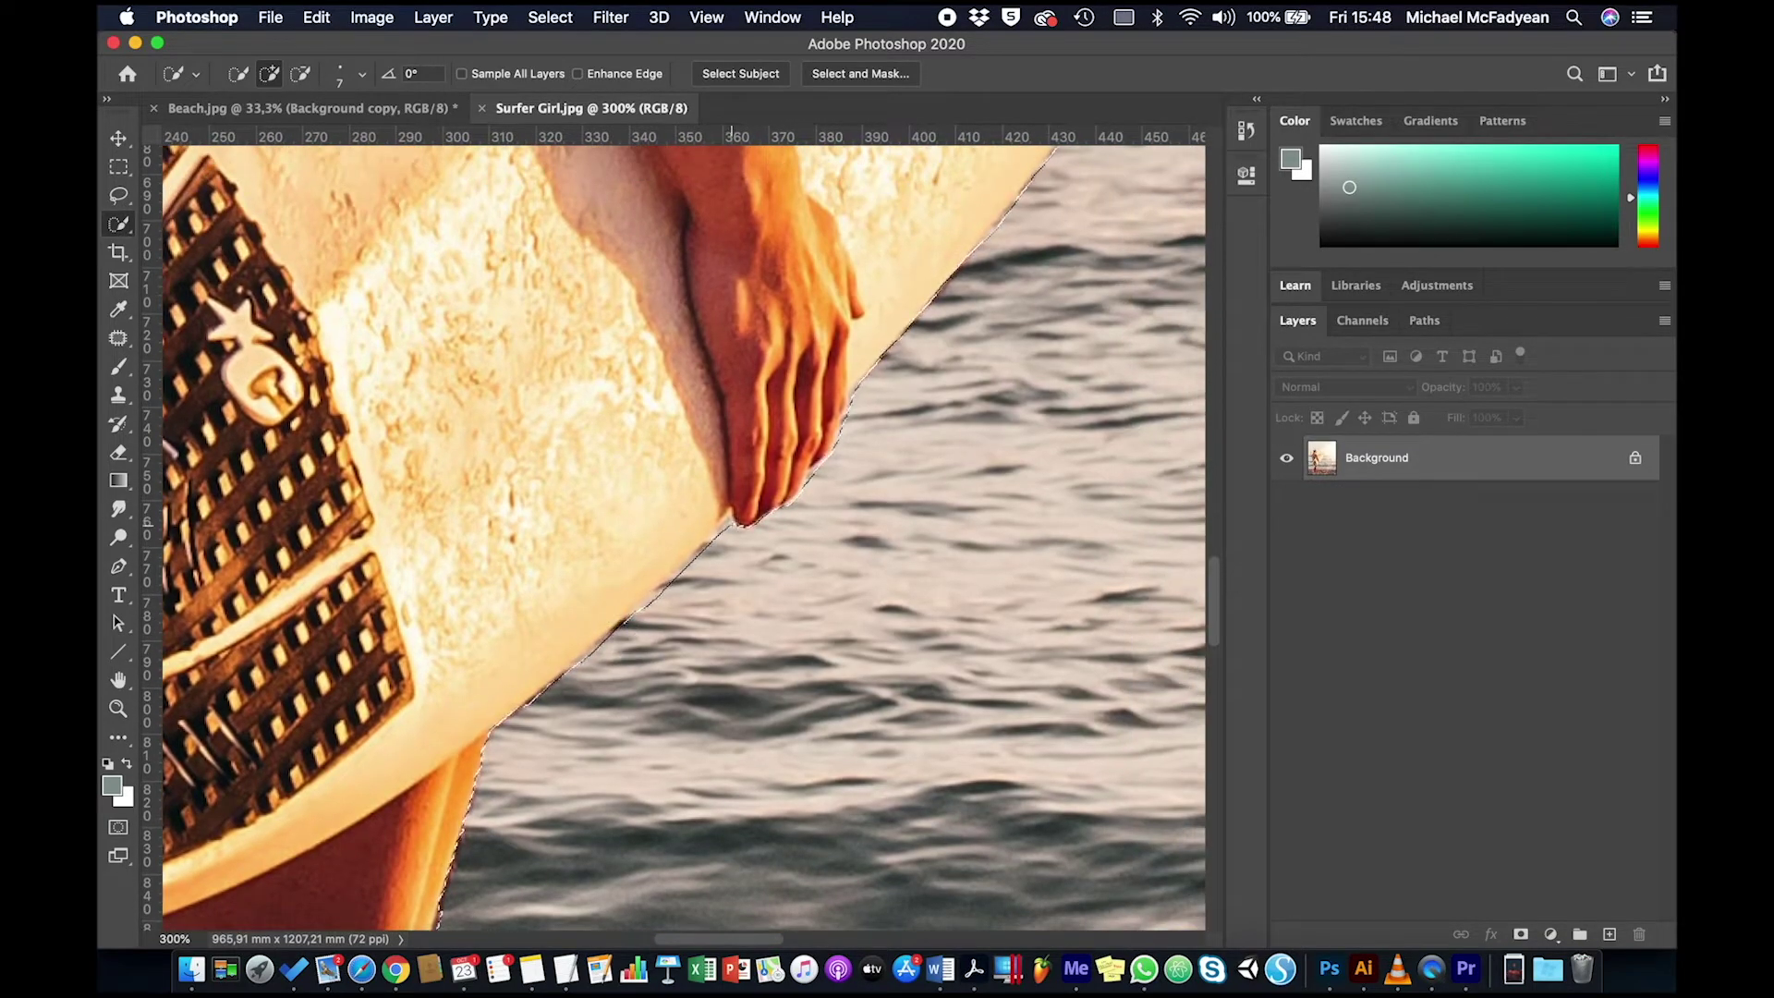
key("alt")
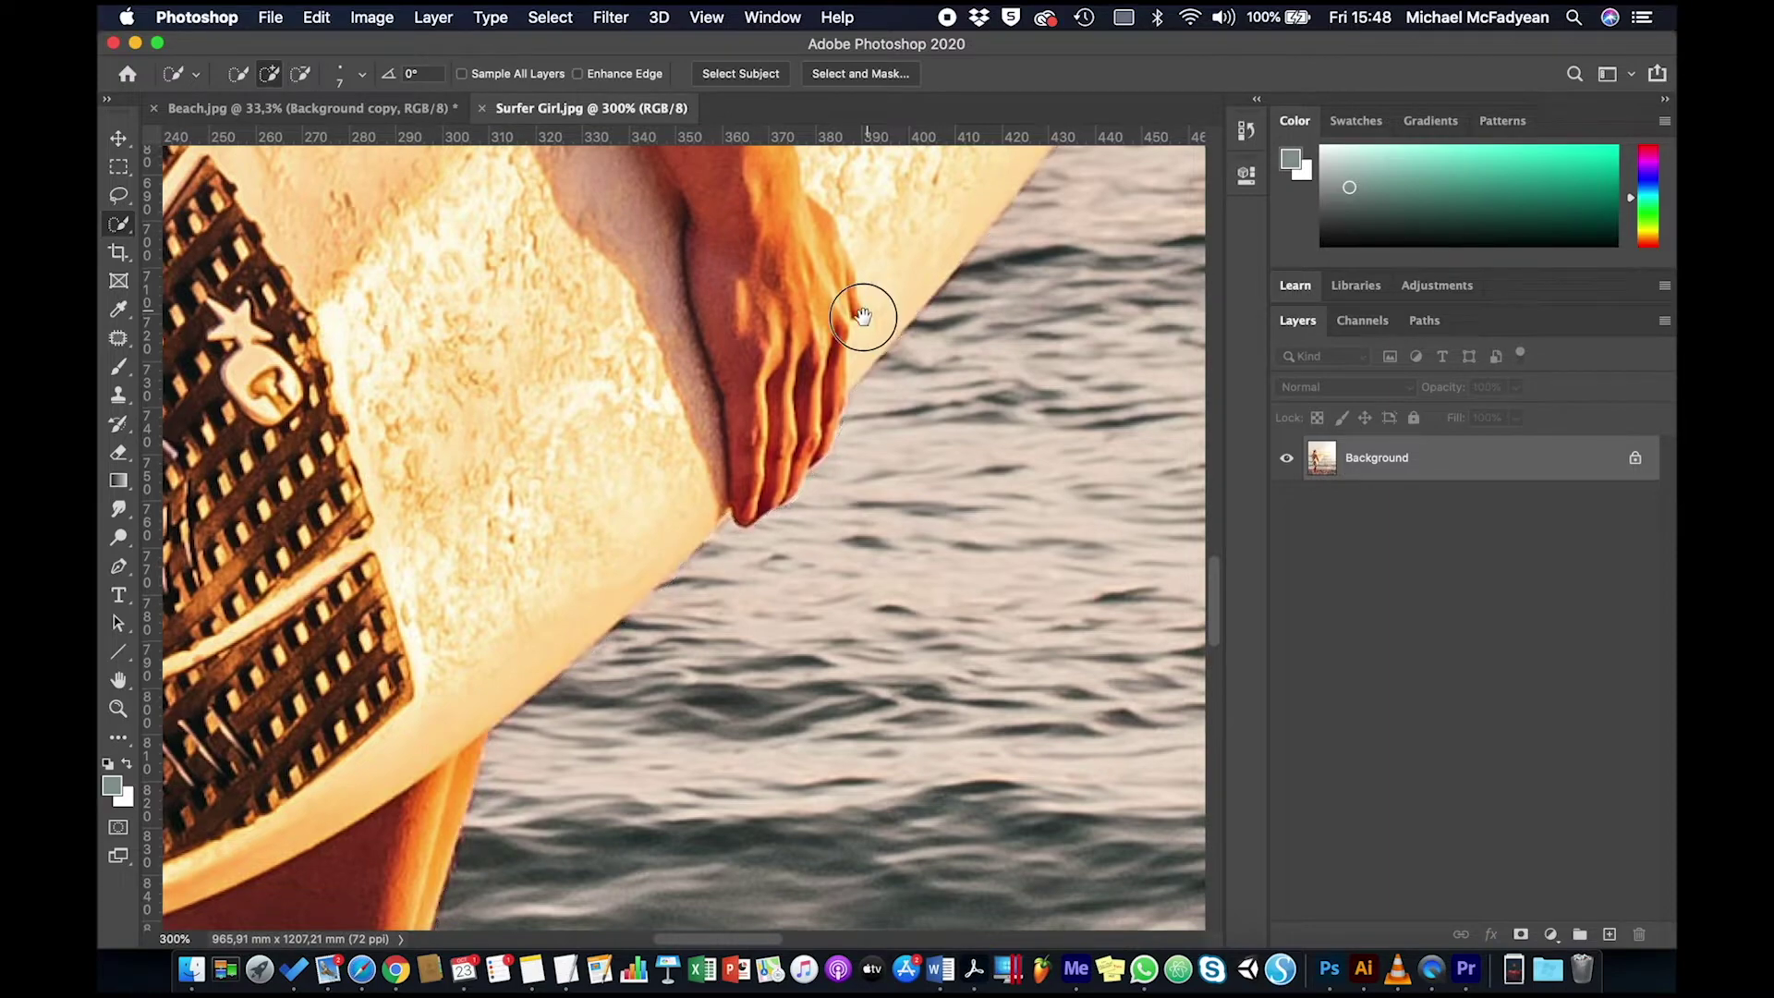
Check the selection along the surfboard's edge and subtract the sky where the upper arm meets the board.
left_click_drag(863, 309, 654, 622)
left_click_drag(796, 437, 749, 585)
scroll(748, 585, "up", 10)
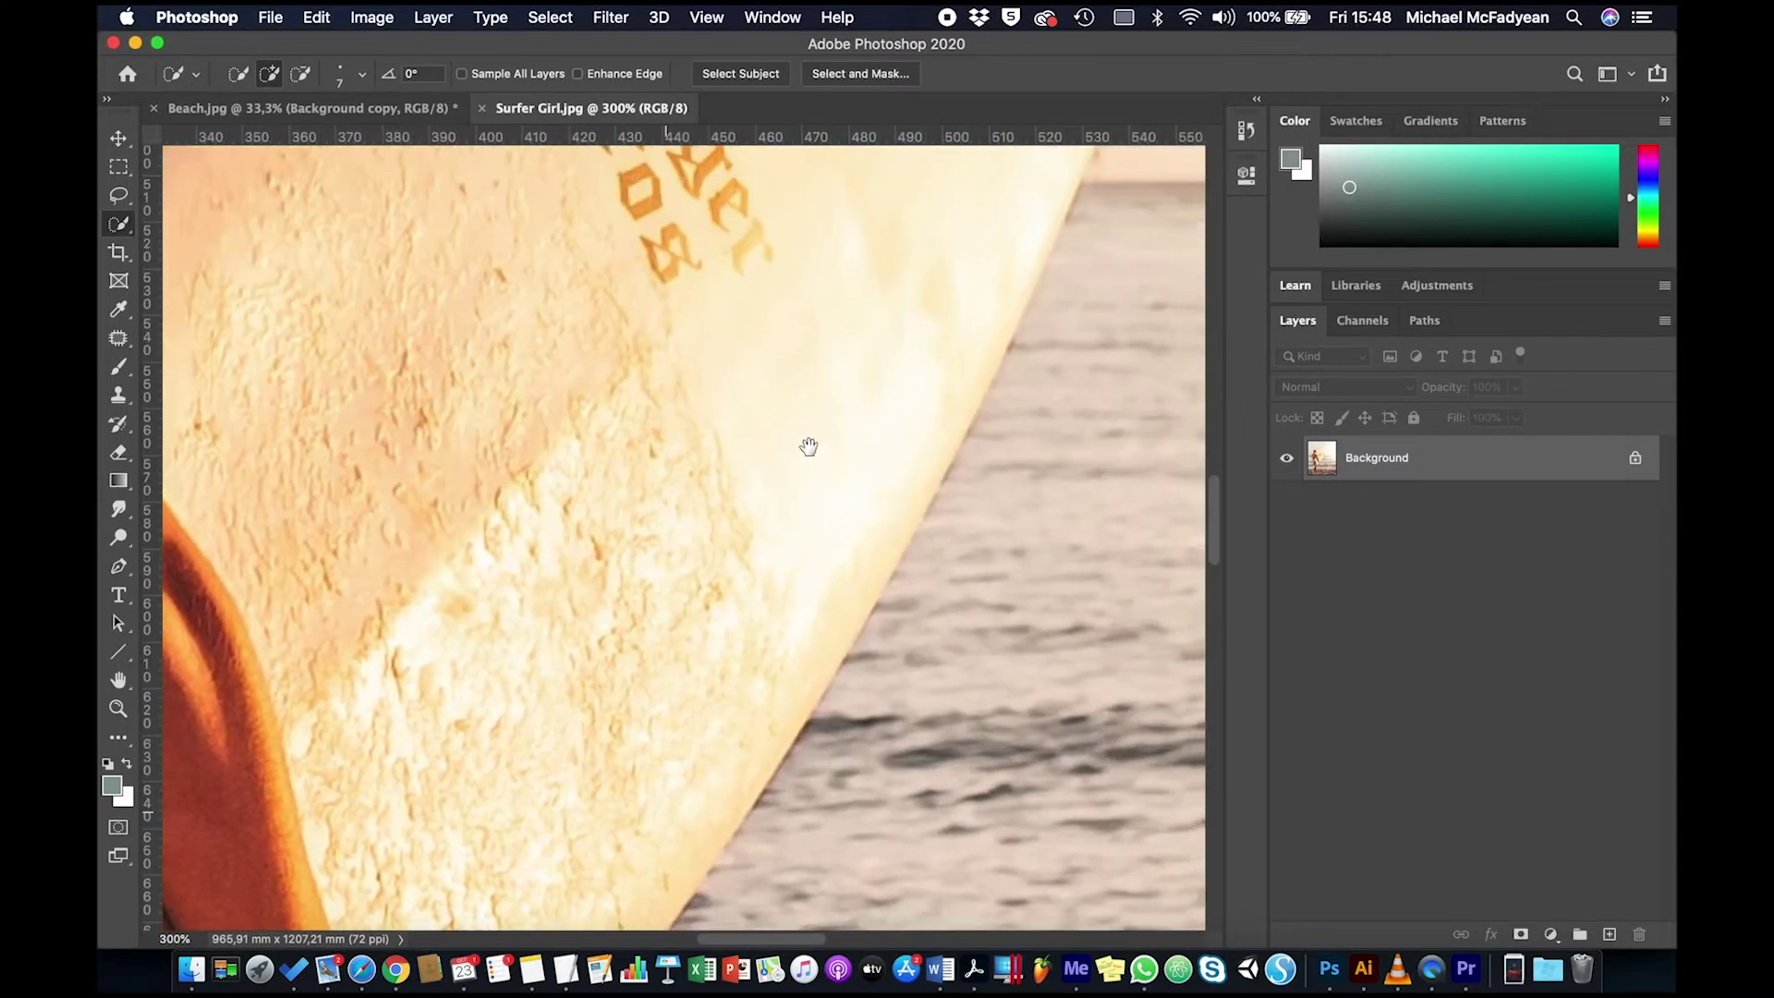
left_click_drag(861, 433, 836, 459)
scroll(836, 460, "left", 5)
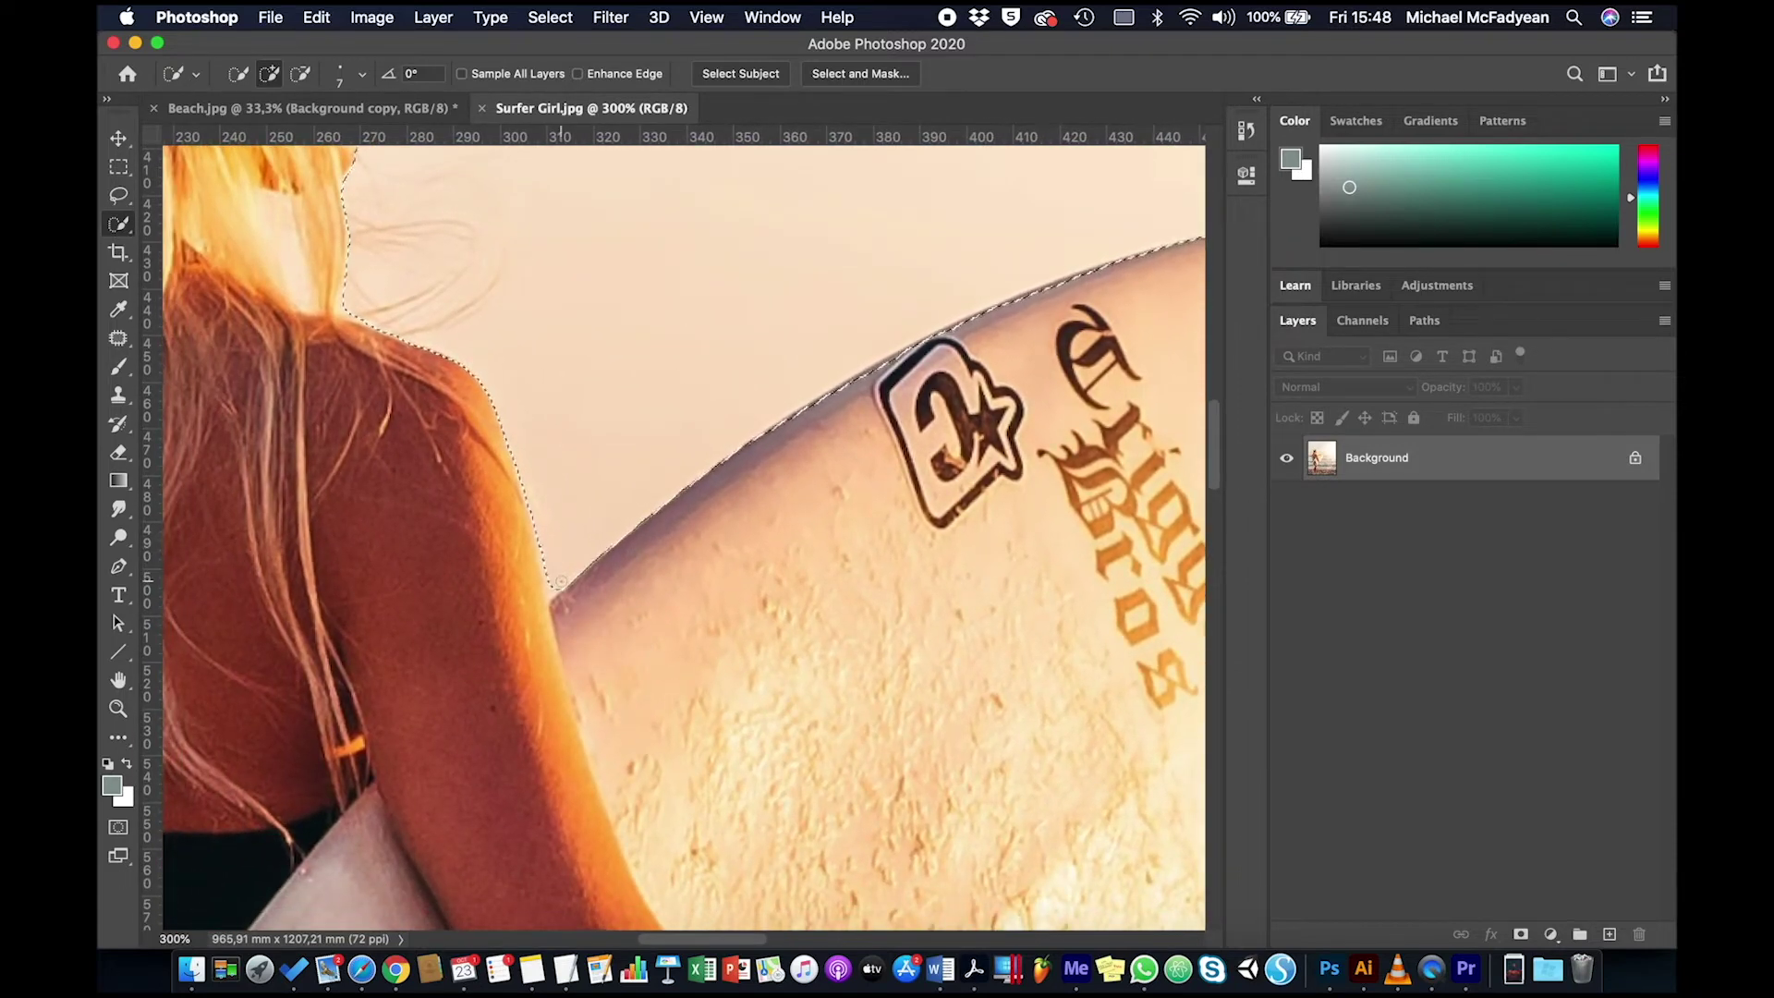
key("alt")
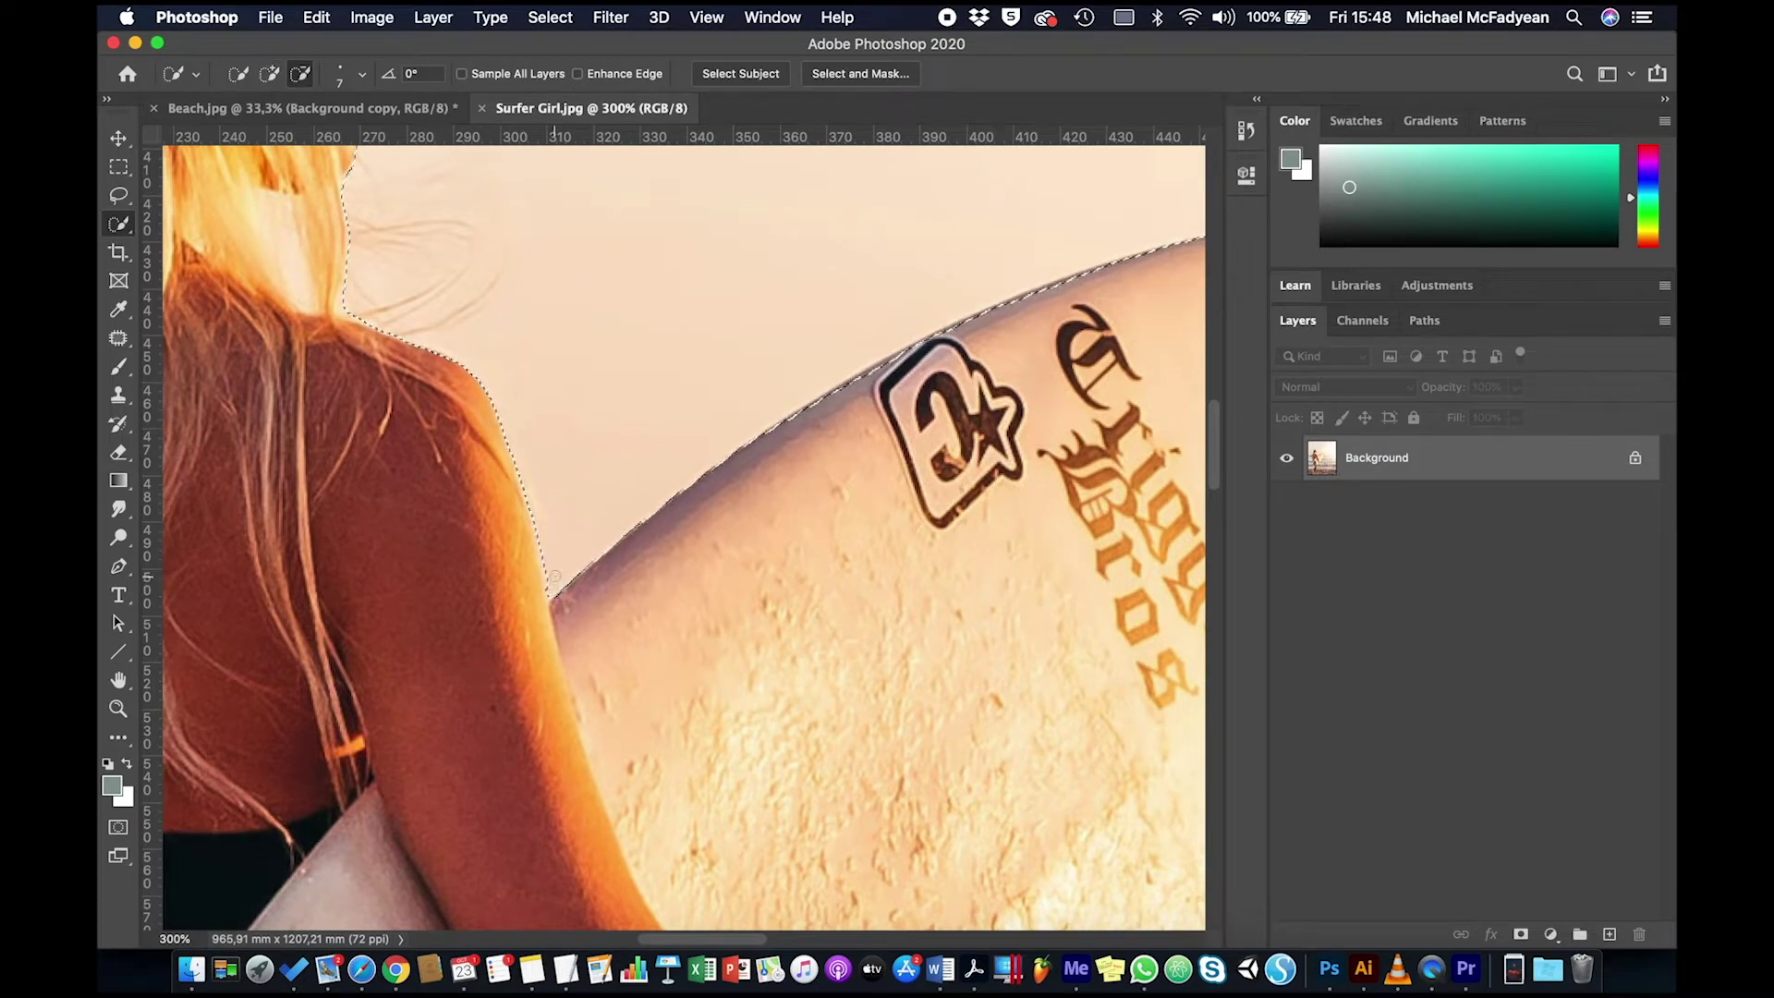
Subtract the patch of sky enclosed between the hair and neck from the selection, and refine the edge around the lips and chin.
left_click_drag(455, 413, 612, 588)
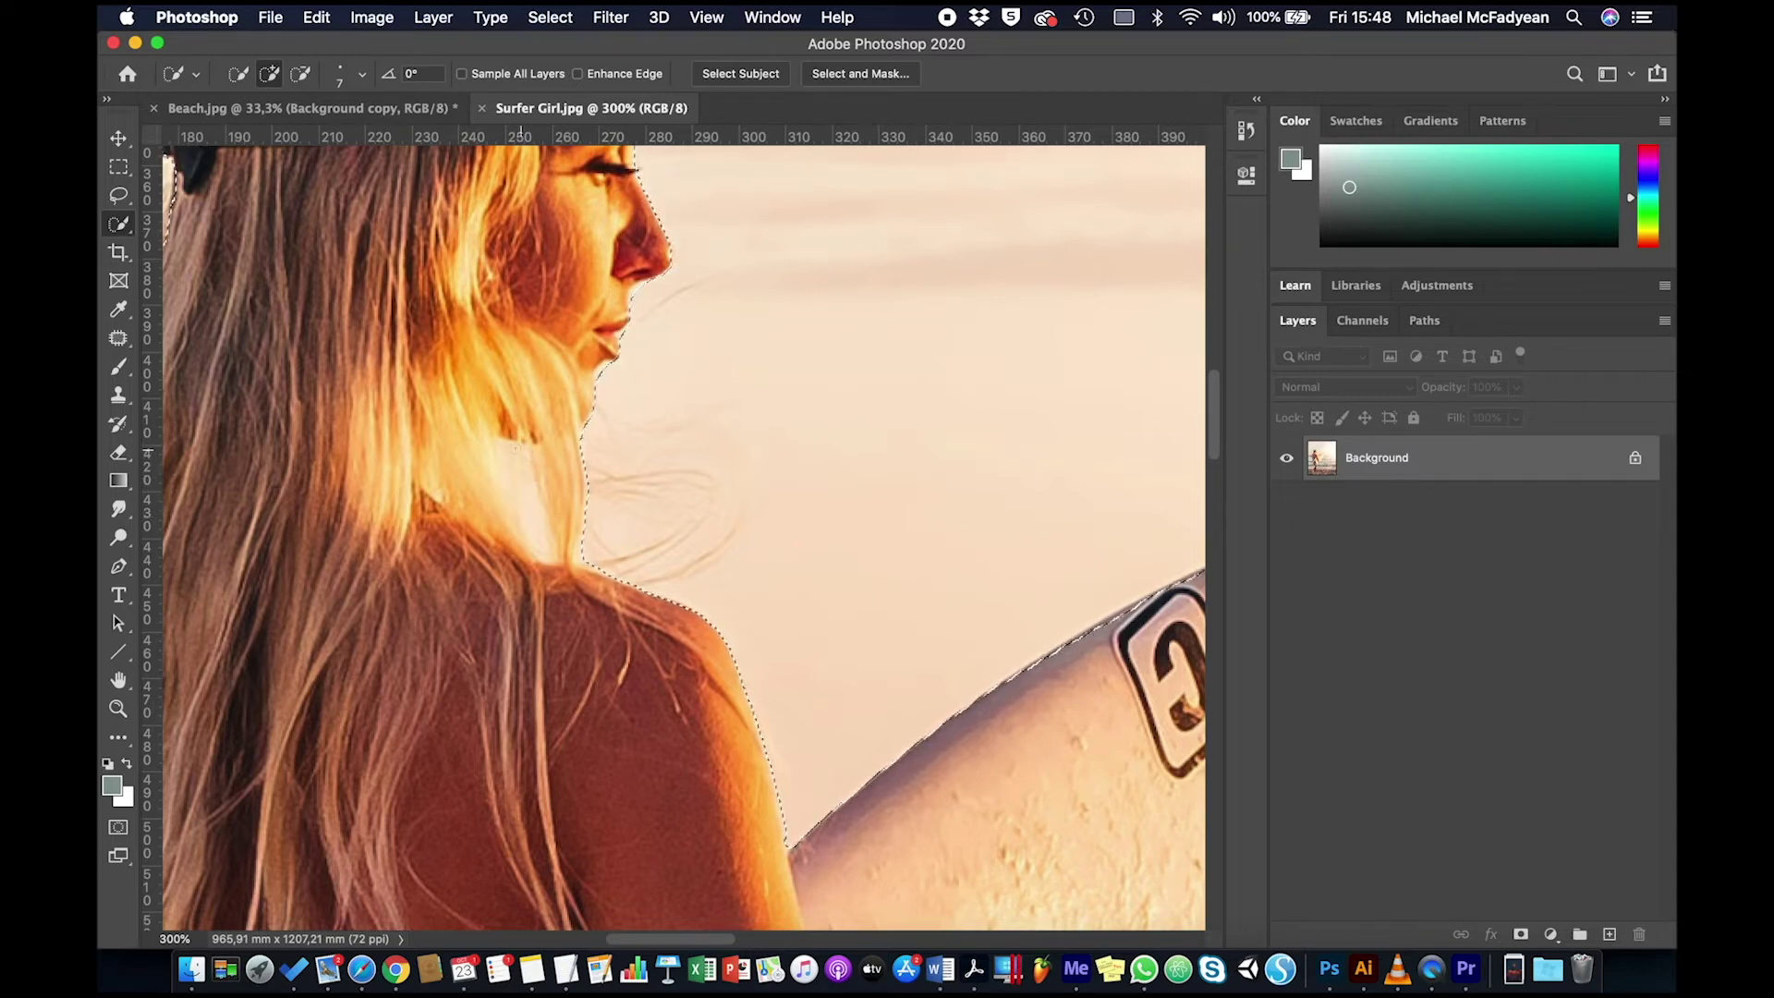
key("alt")
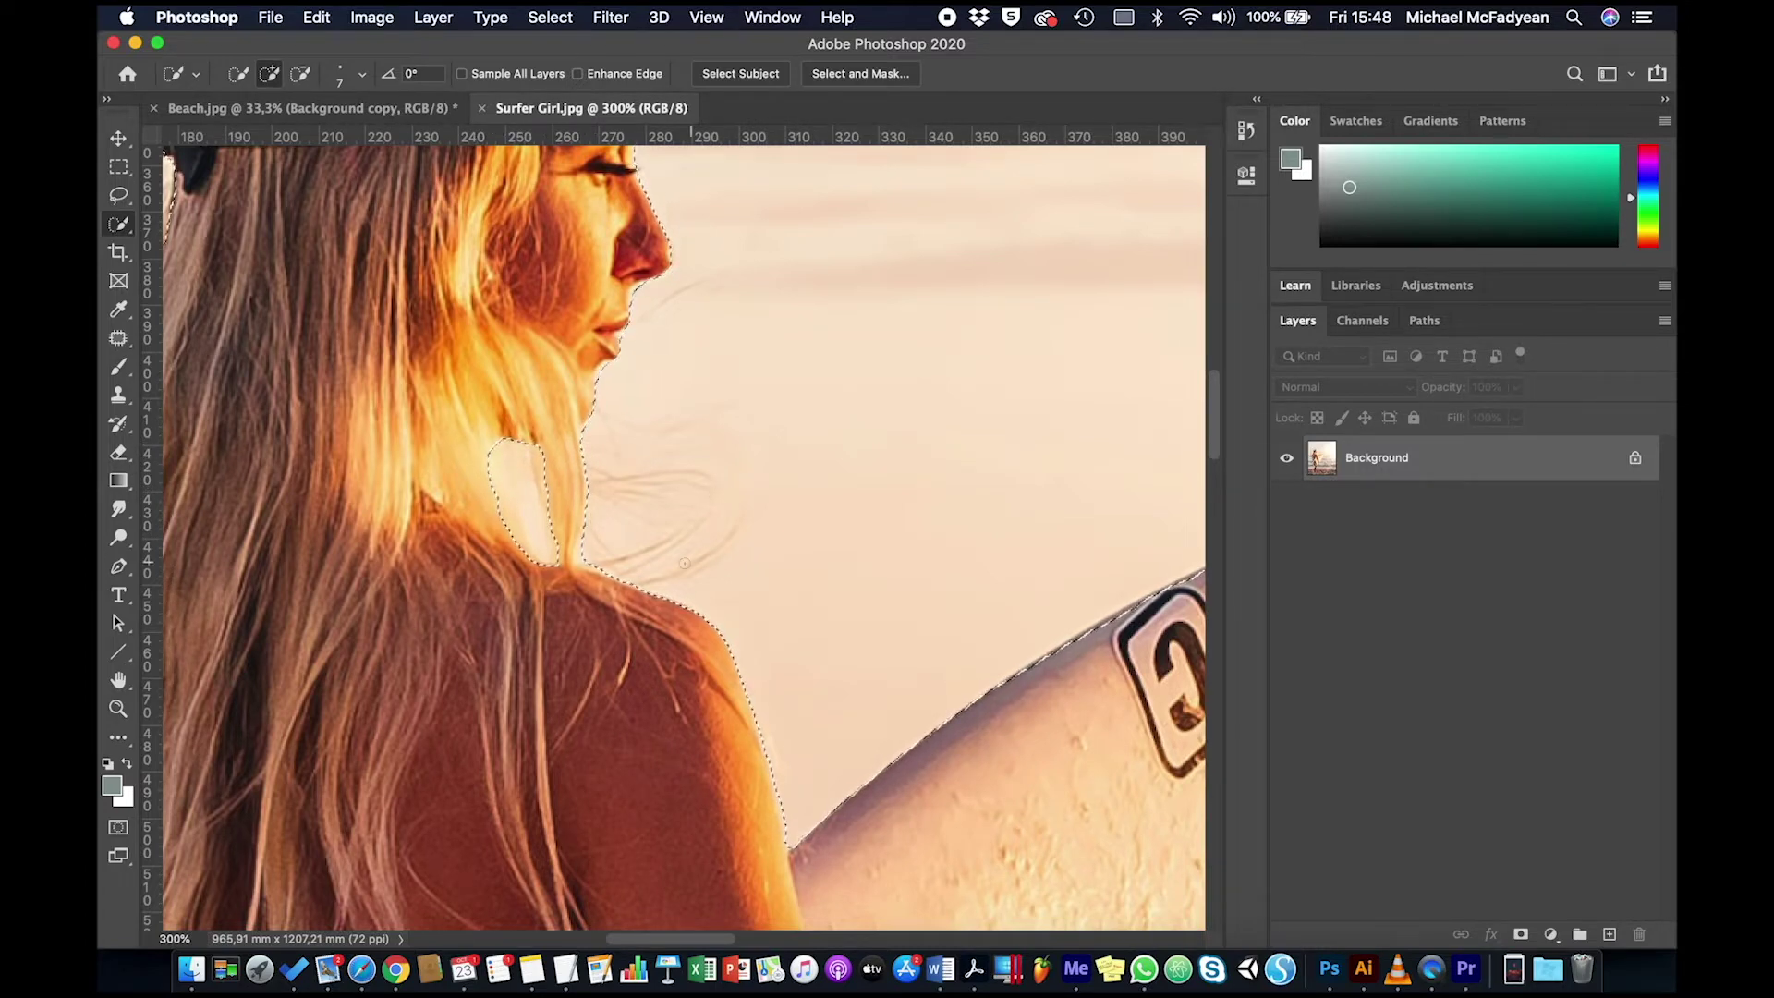
key("alt")
key("alt")
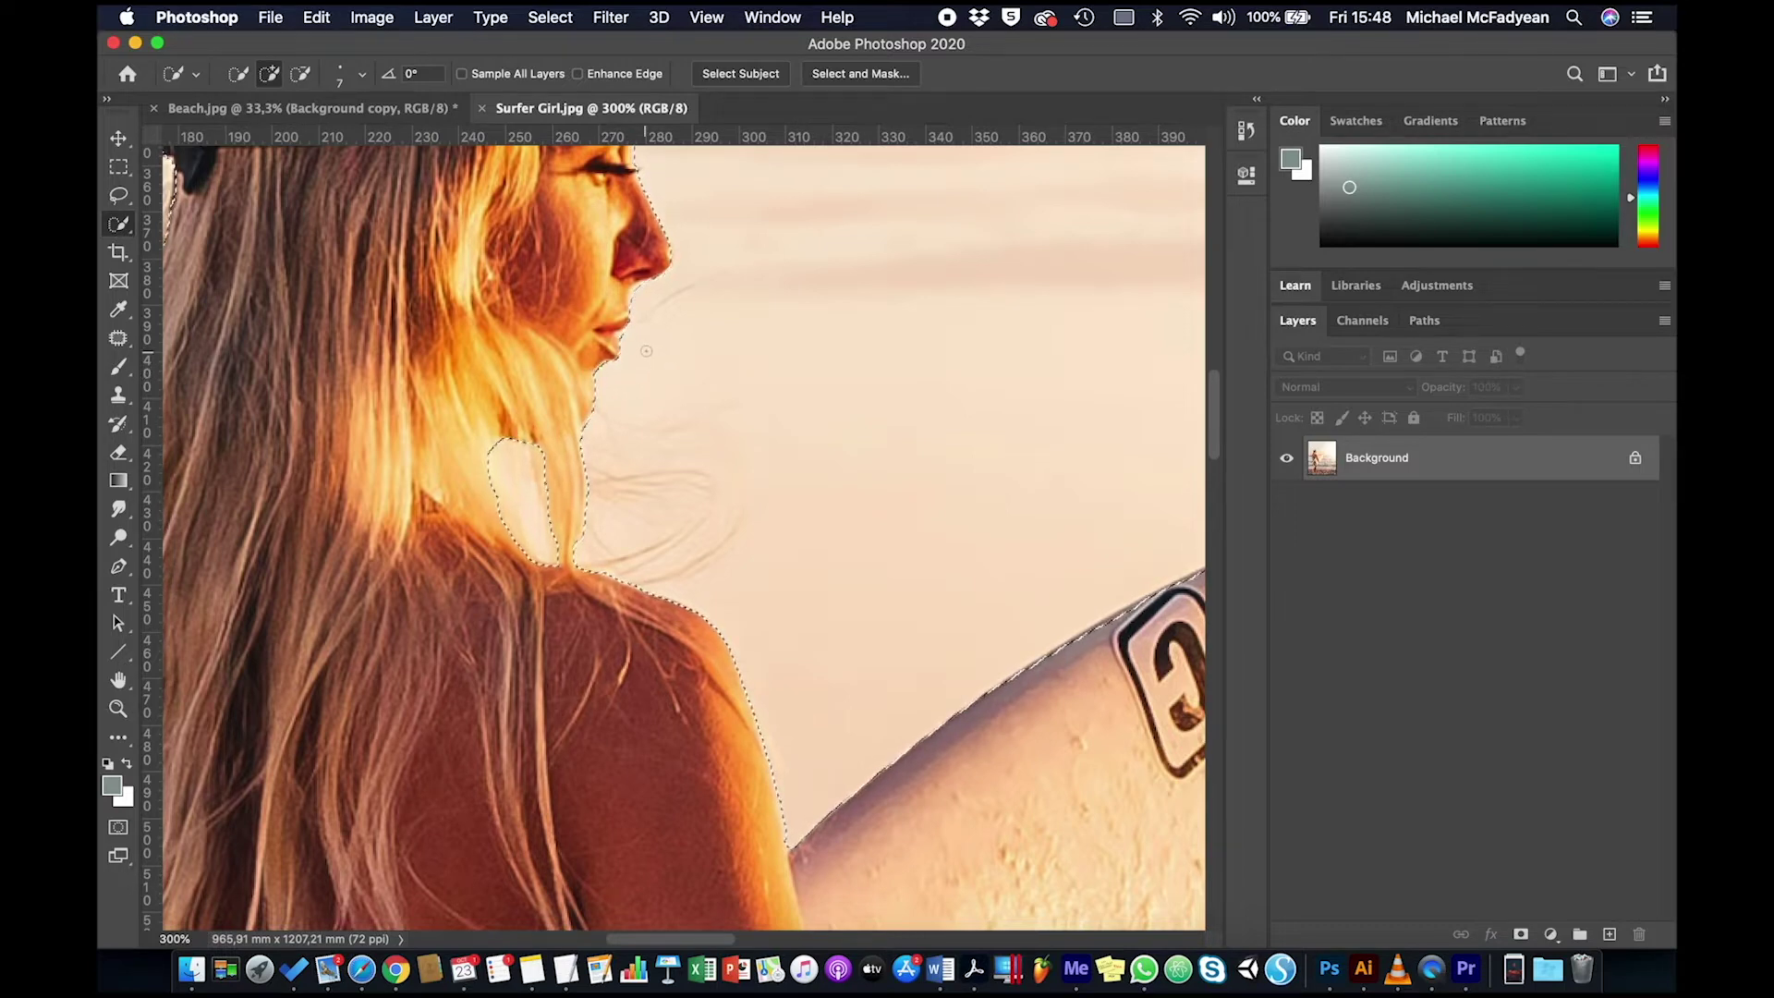
key("alt")
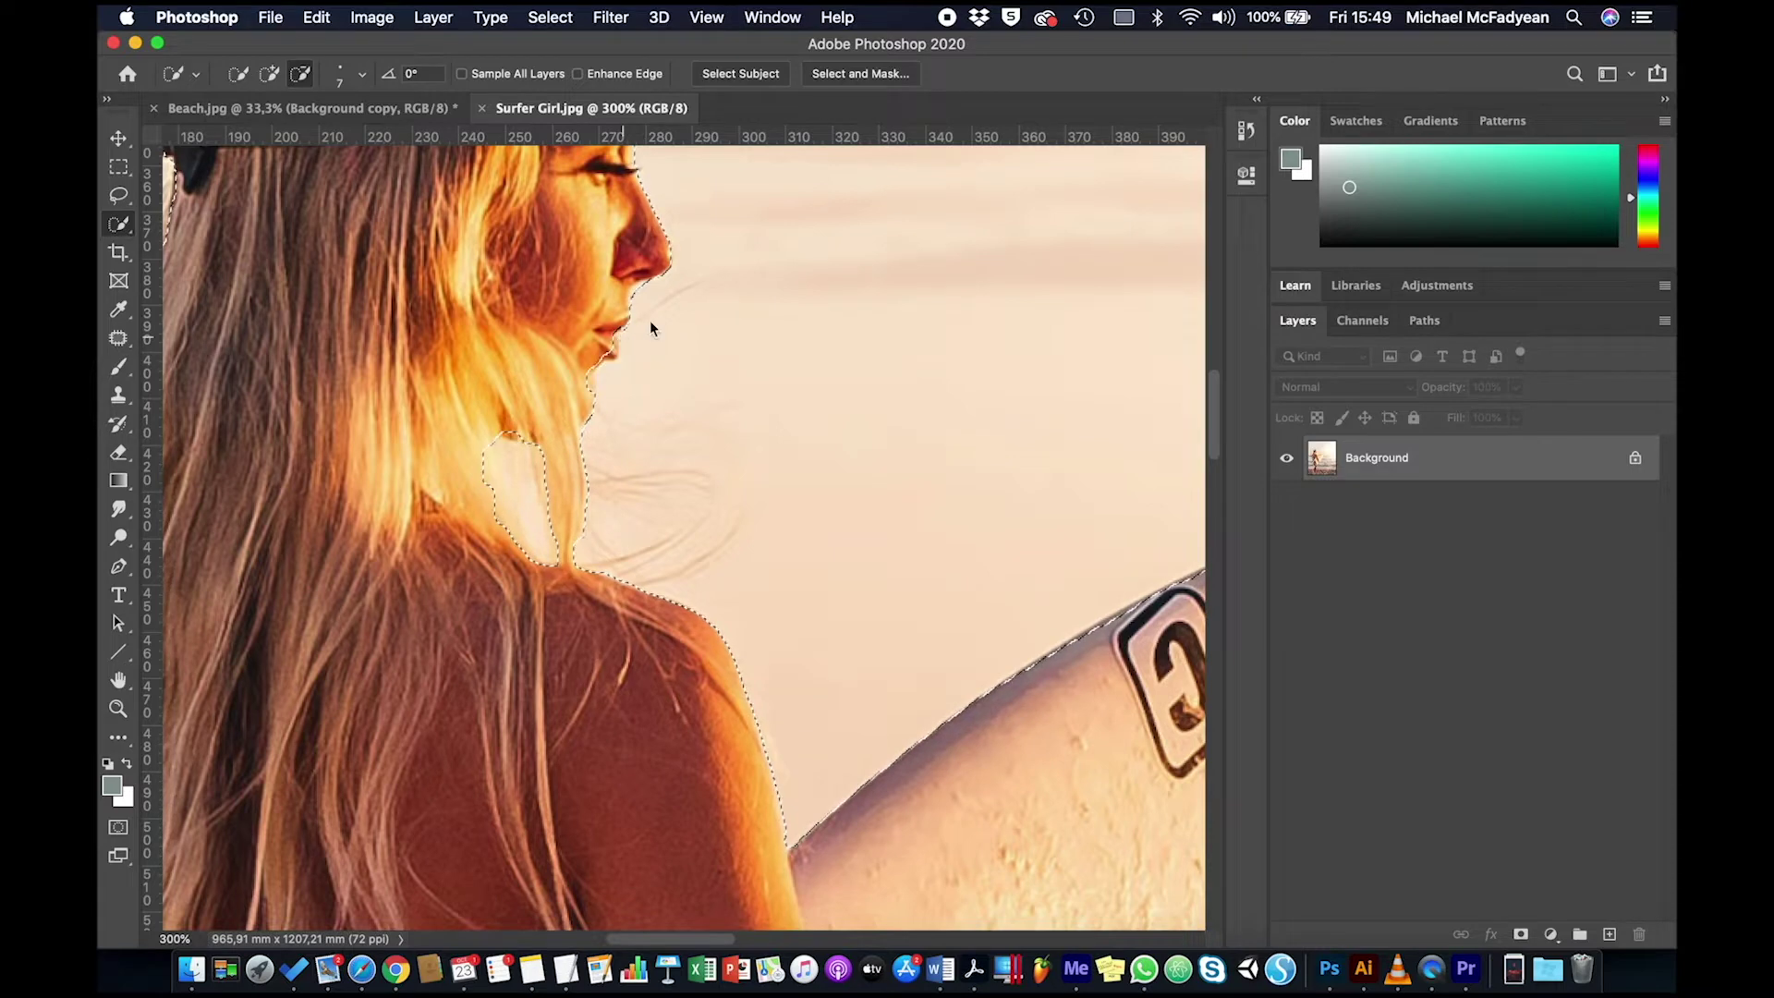
key("alt")
Add the cap's brim to the selection, out to its tip.
scroll(700, 475, "up", 5)
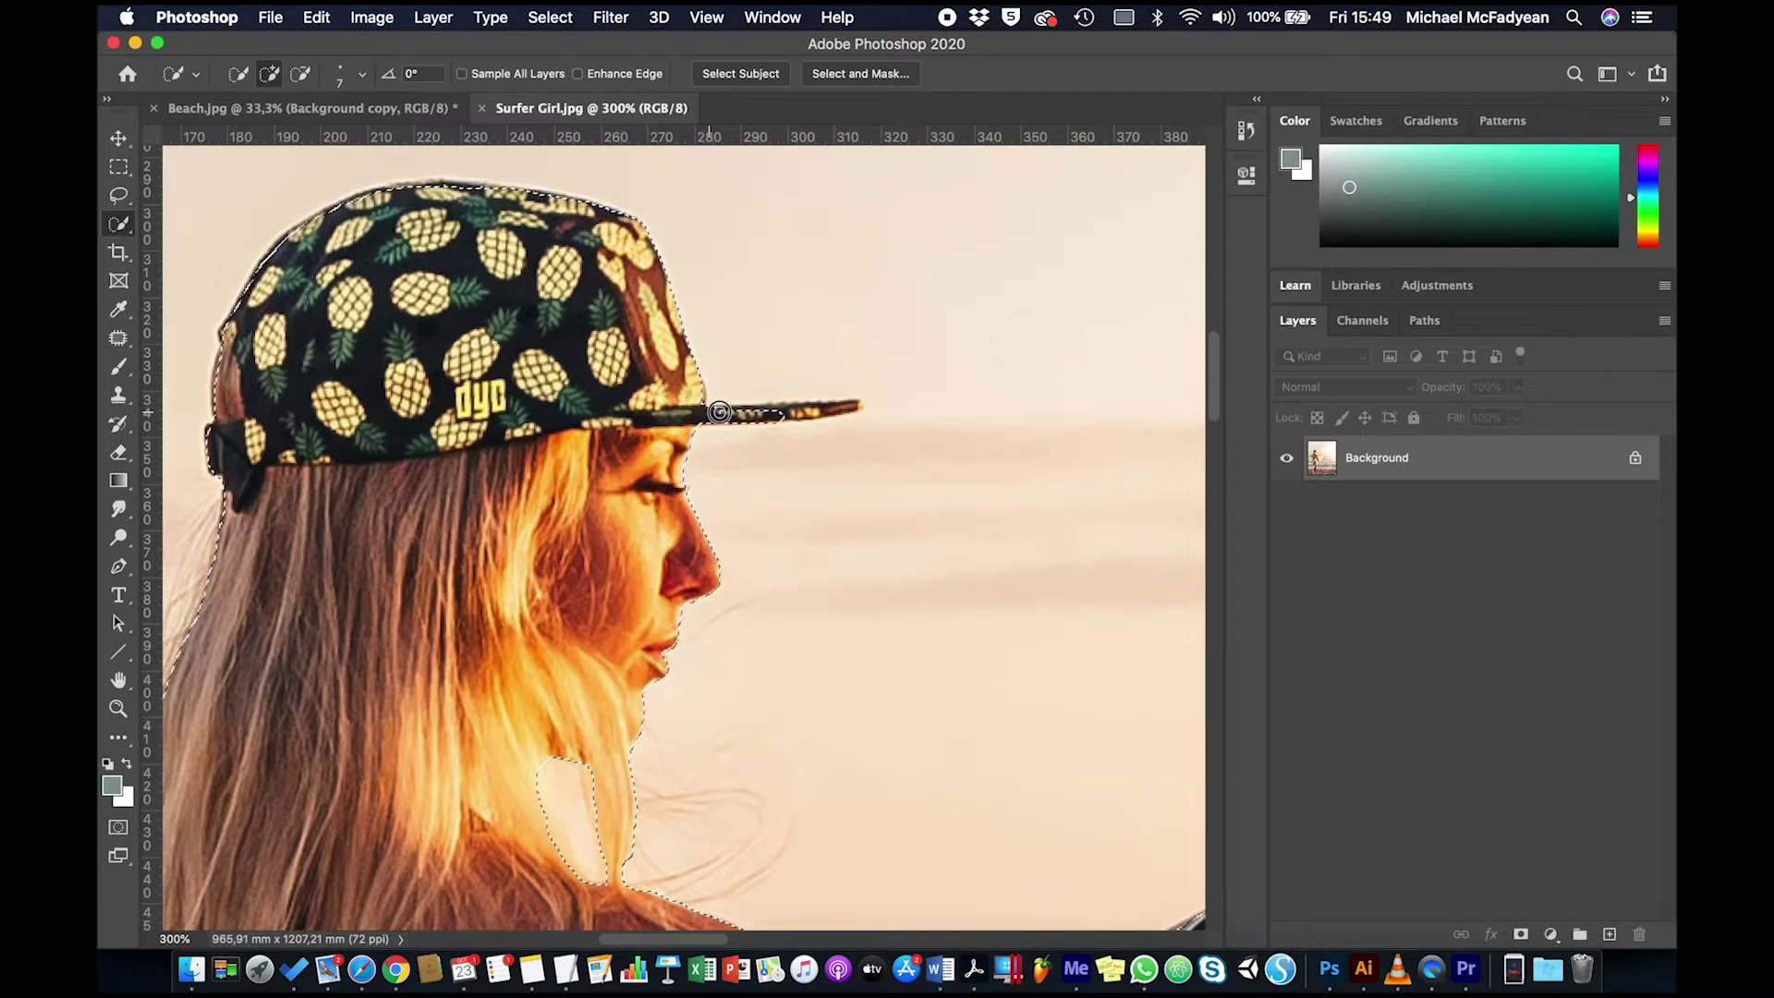
left_click_drag(770, 411, 821, 410)
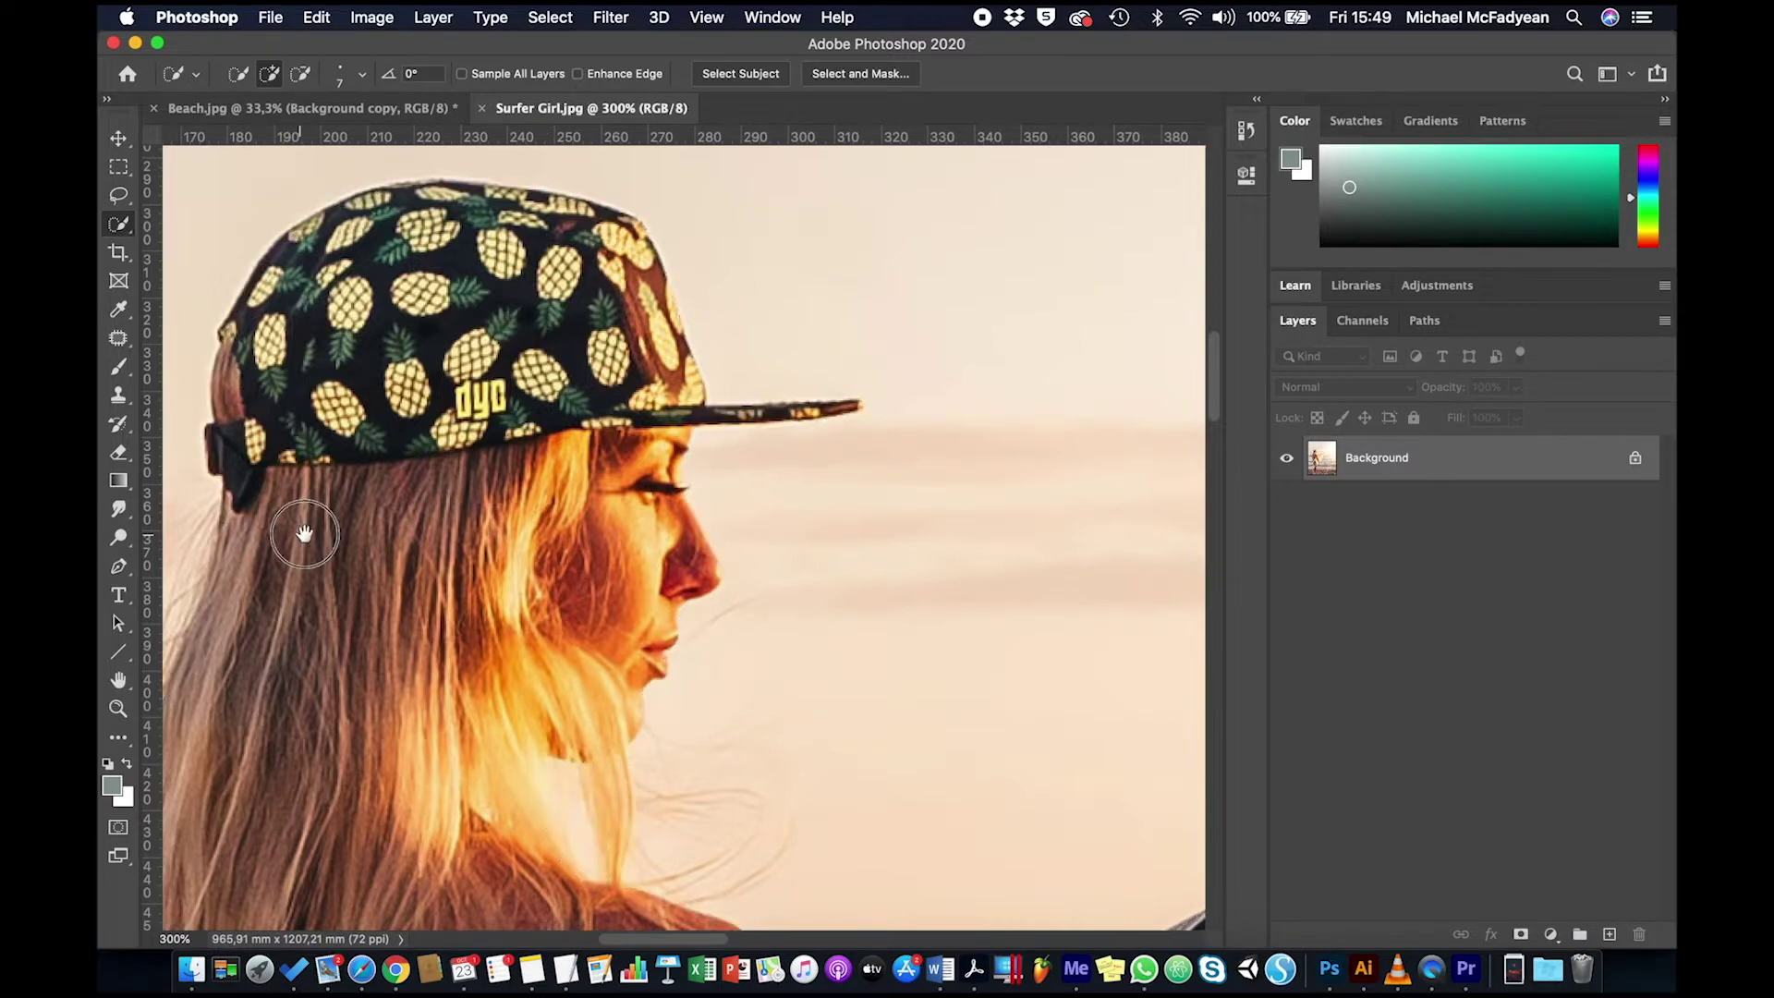
Refine the selection at the hair ends beside the back arm, and subtract the sea showing between that arm and the waist.
left_click_drag(297, 527, 540, 325)
left_click_drag(398, 638, 666, 397)
left_click_drag(510, 682, 518, 516)
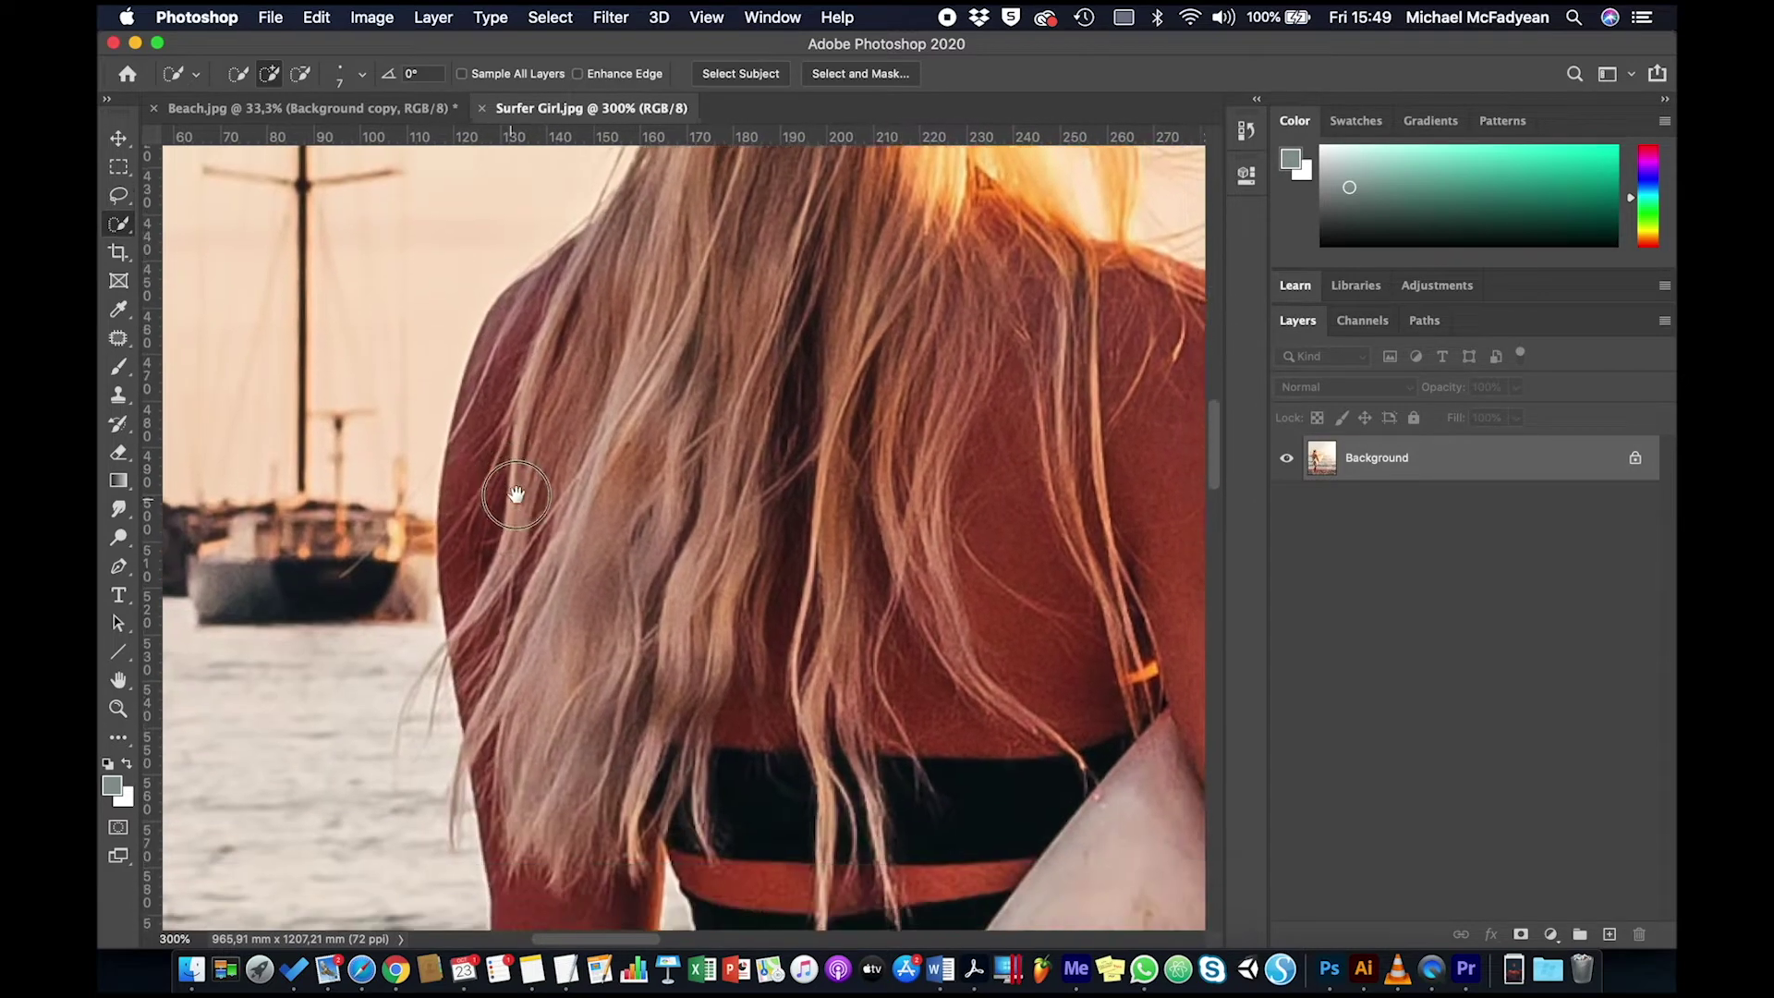
left_click_drag(550, 784, 567, 617)
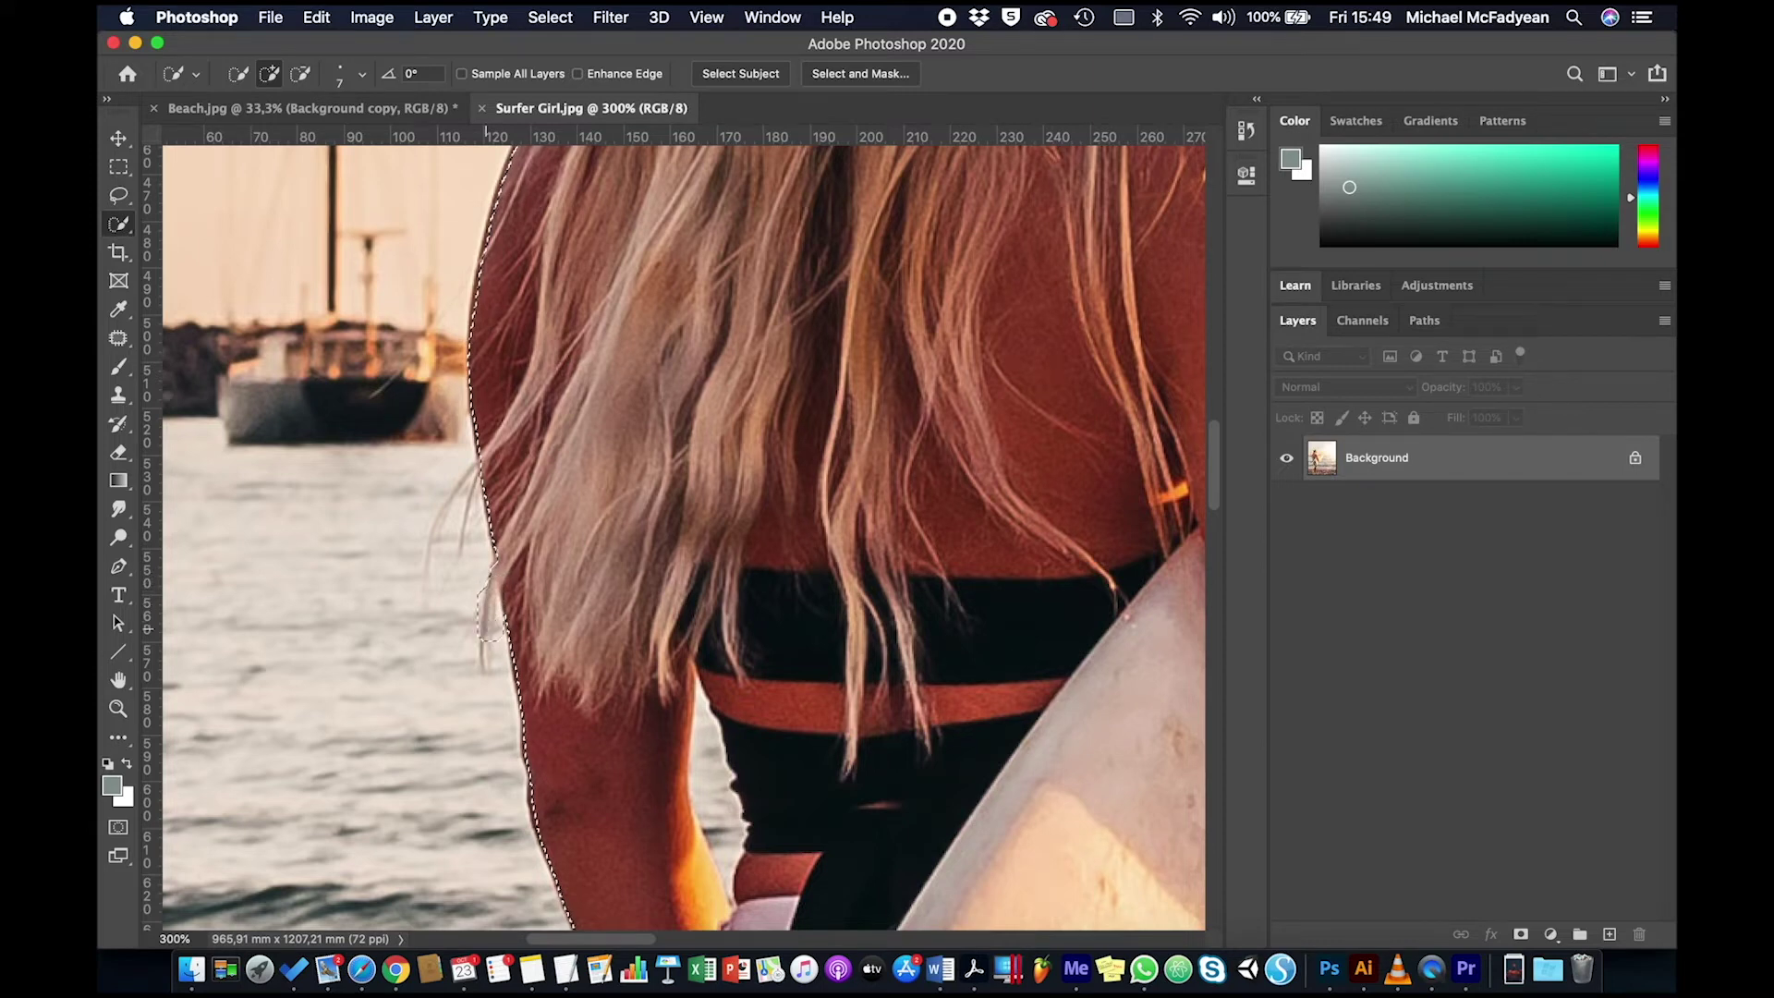
key("alt")
left_click(496, 616)
mouse_move(595, 745)
left_mouse_down()
mouse_move(582, 440)
mouse_move(582, 518)
left_mouse_up()
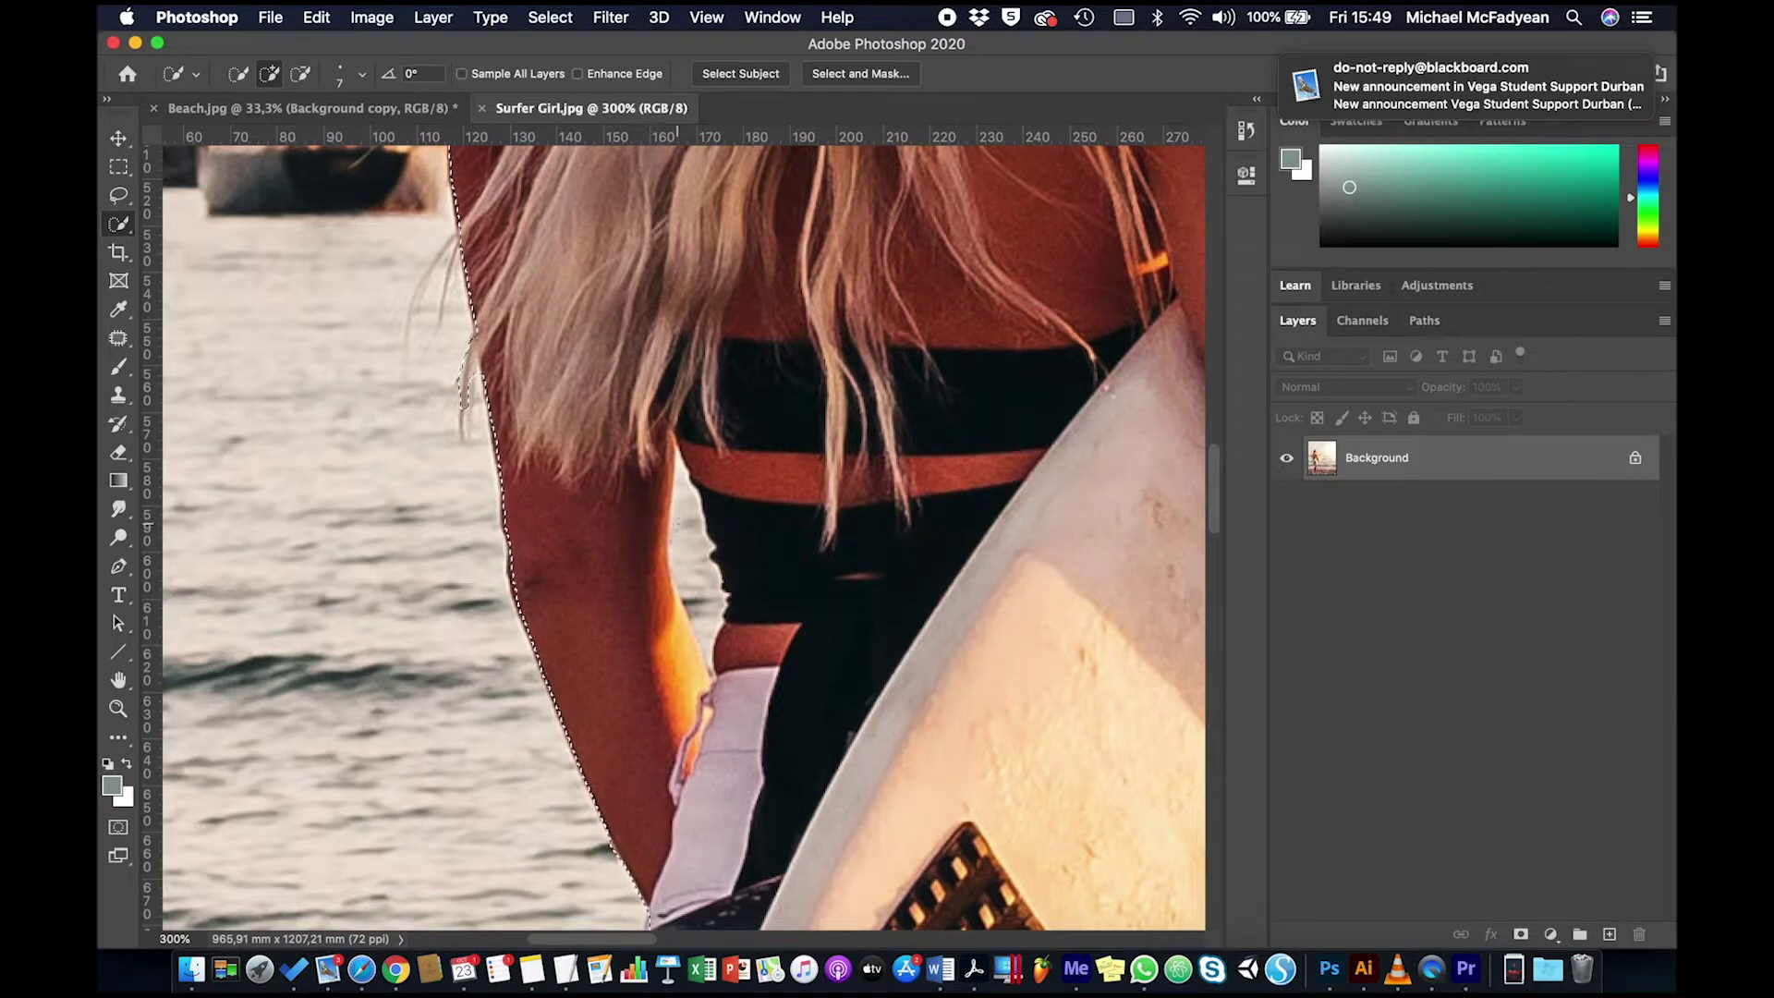
left_click_drag(680, 489, 710, 649)
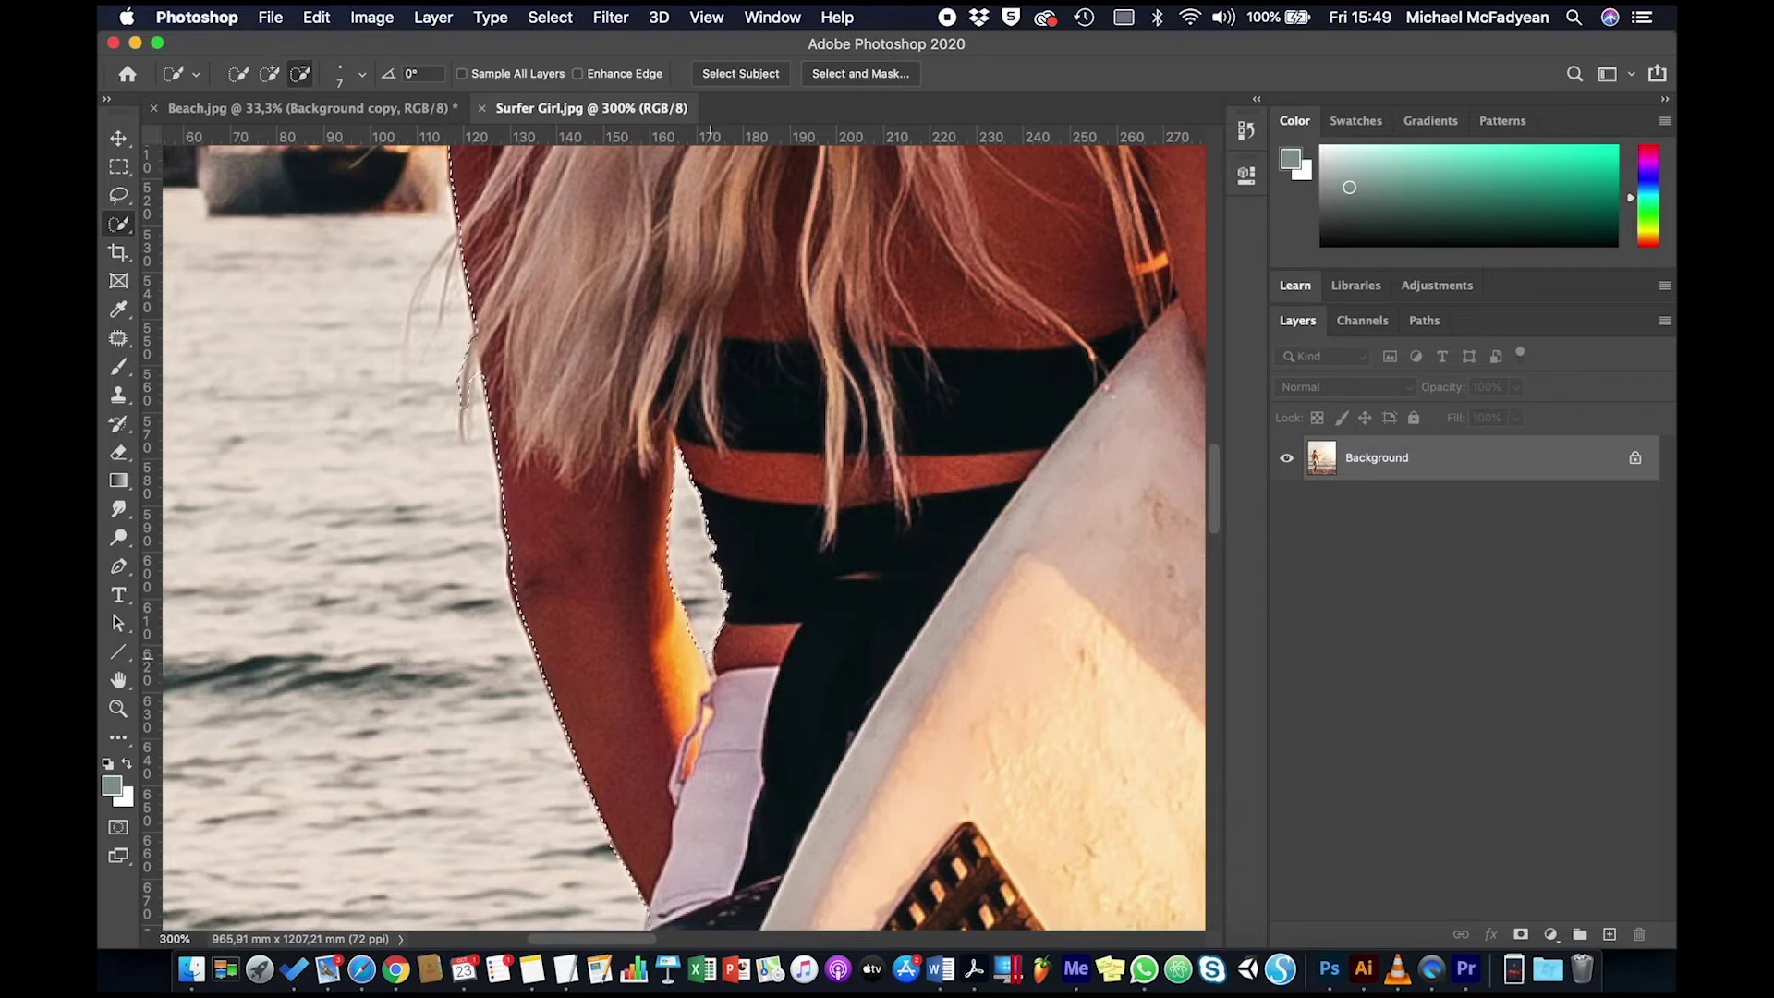
Add the upper surfboard fin and the board edge below it to the selection, trimming the sea spill beside the edge.
scroll(693, 688, "down", 10)
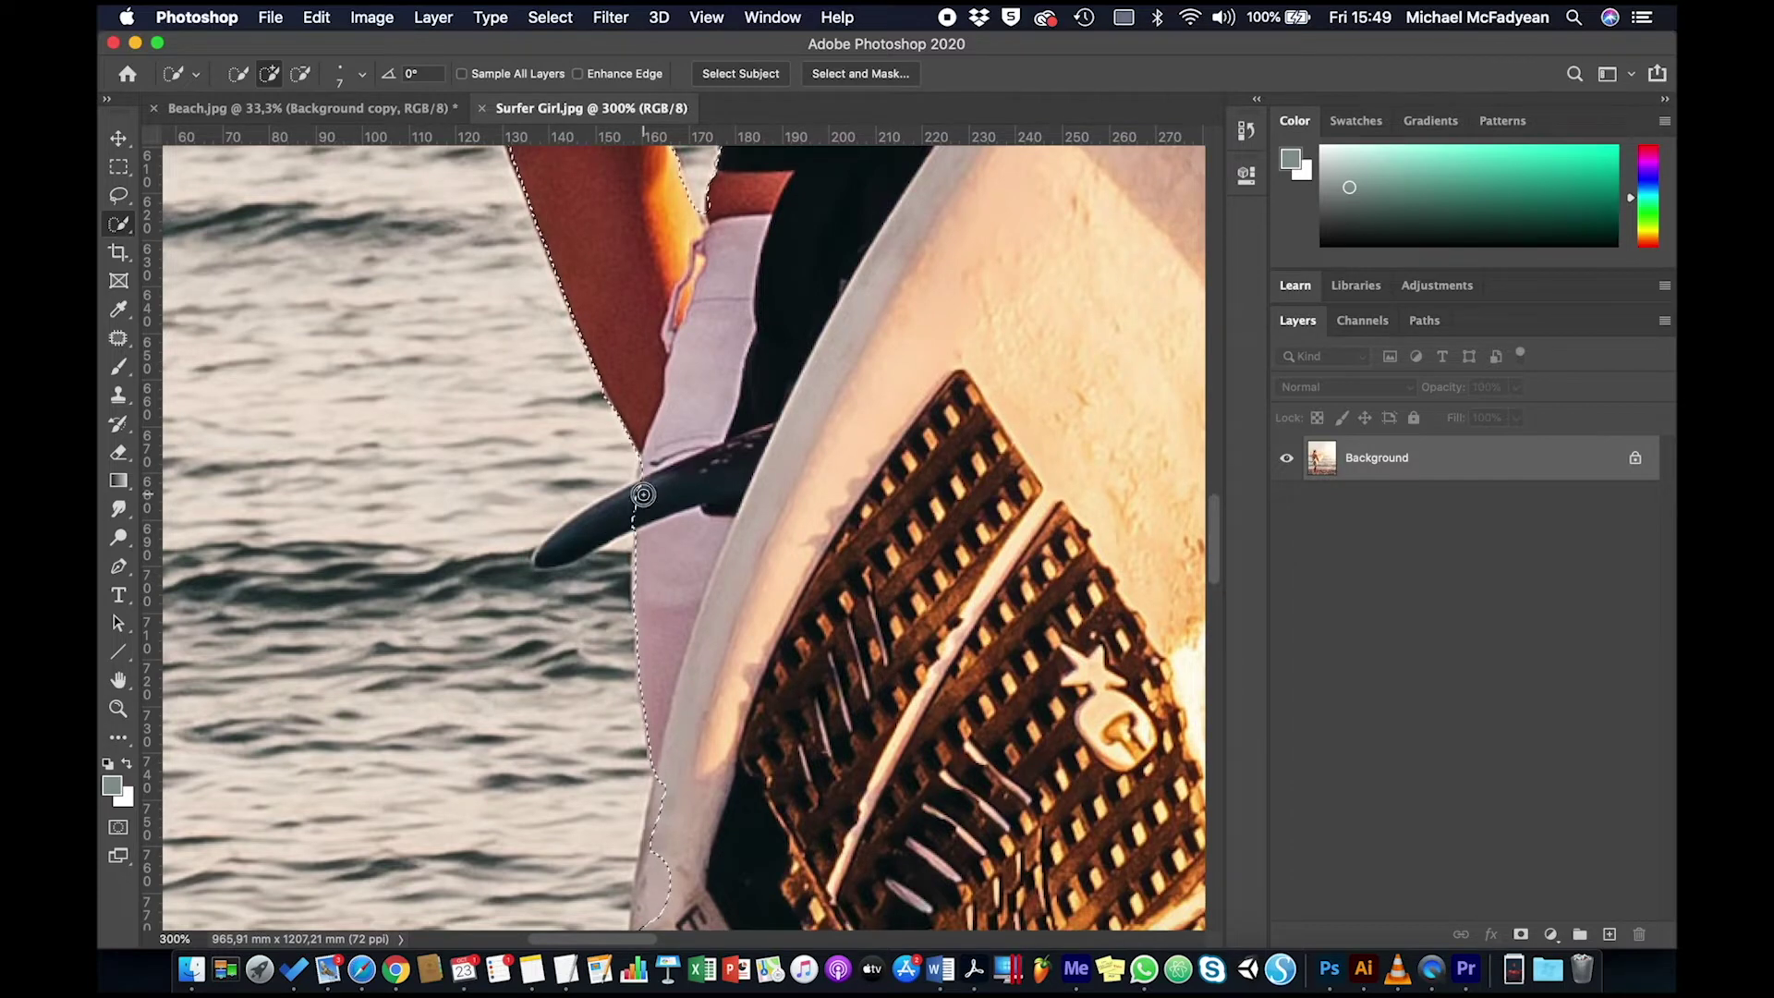
left_click(579, 536)
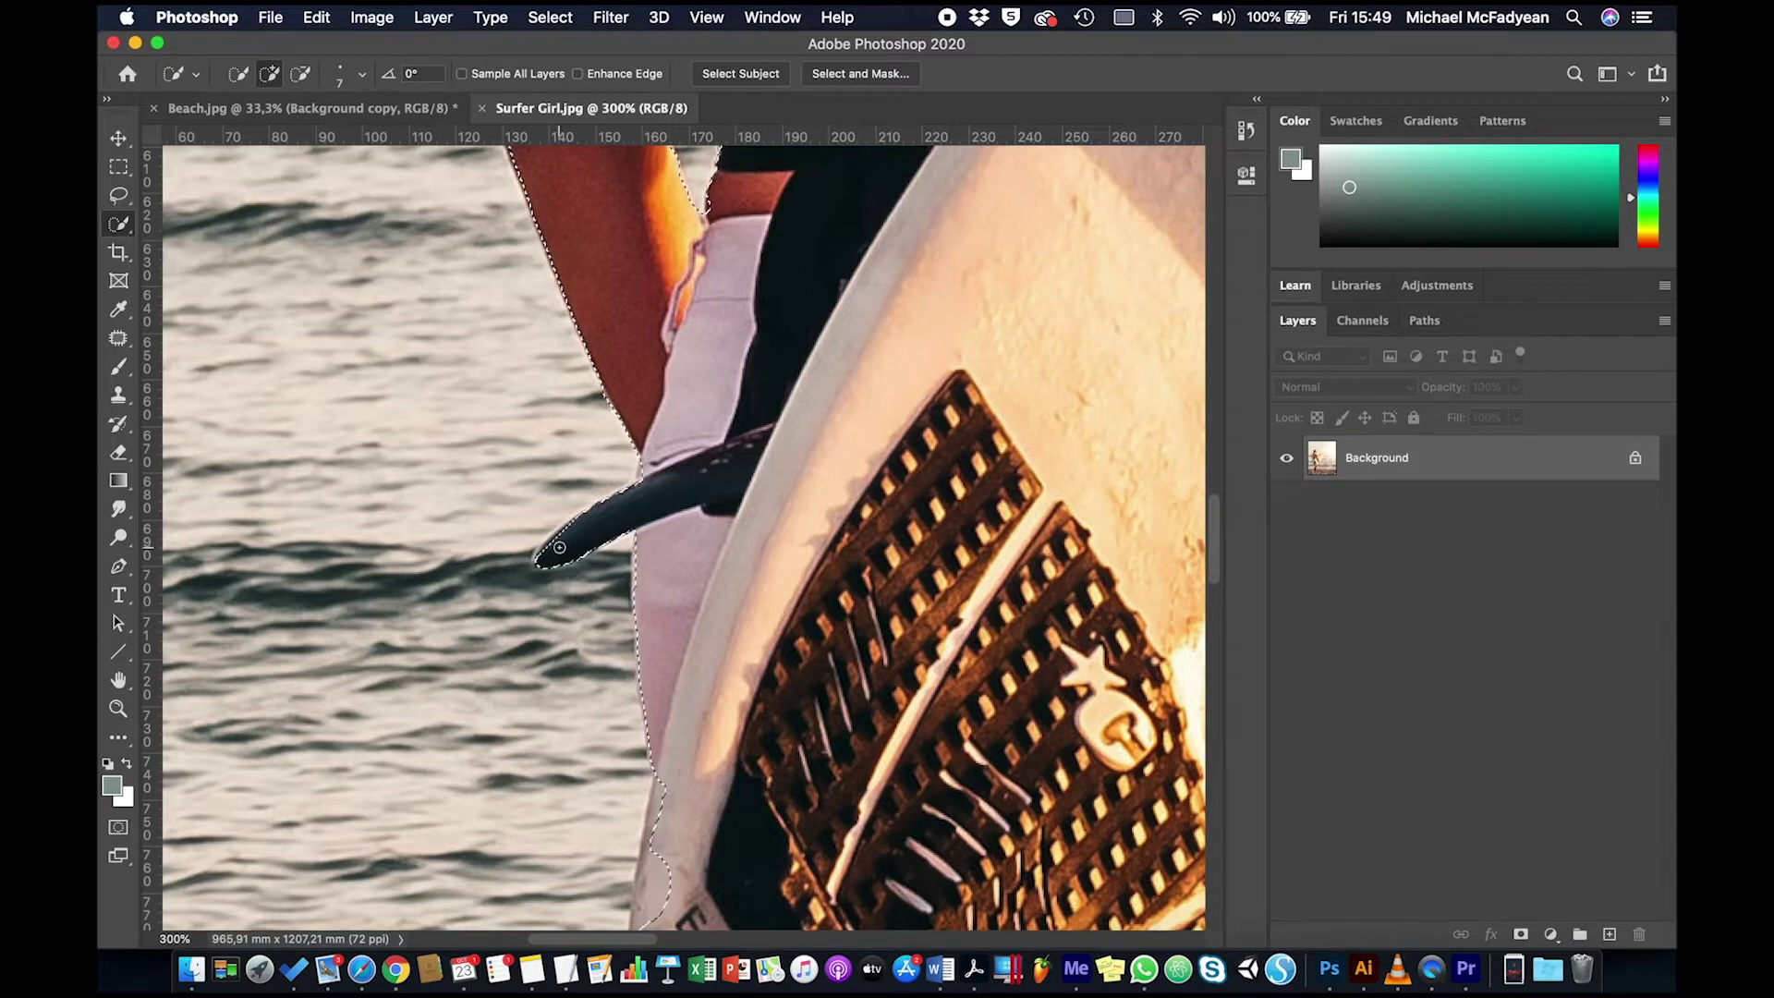
scroll(752, 613, "down", 6)
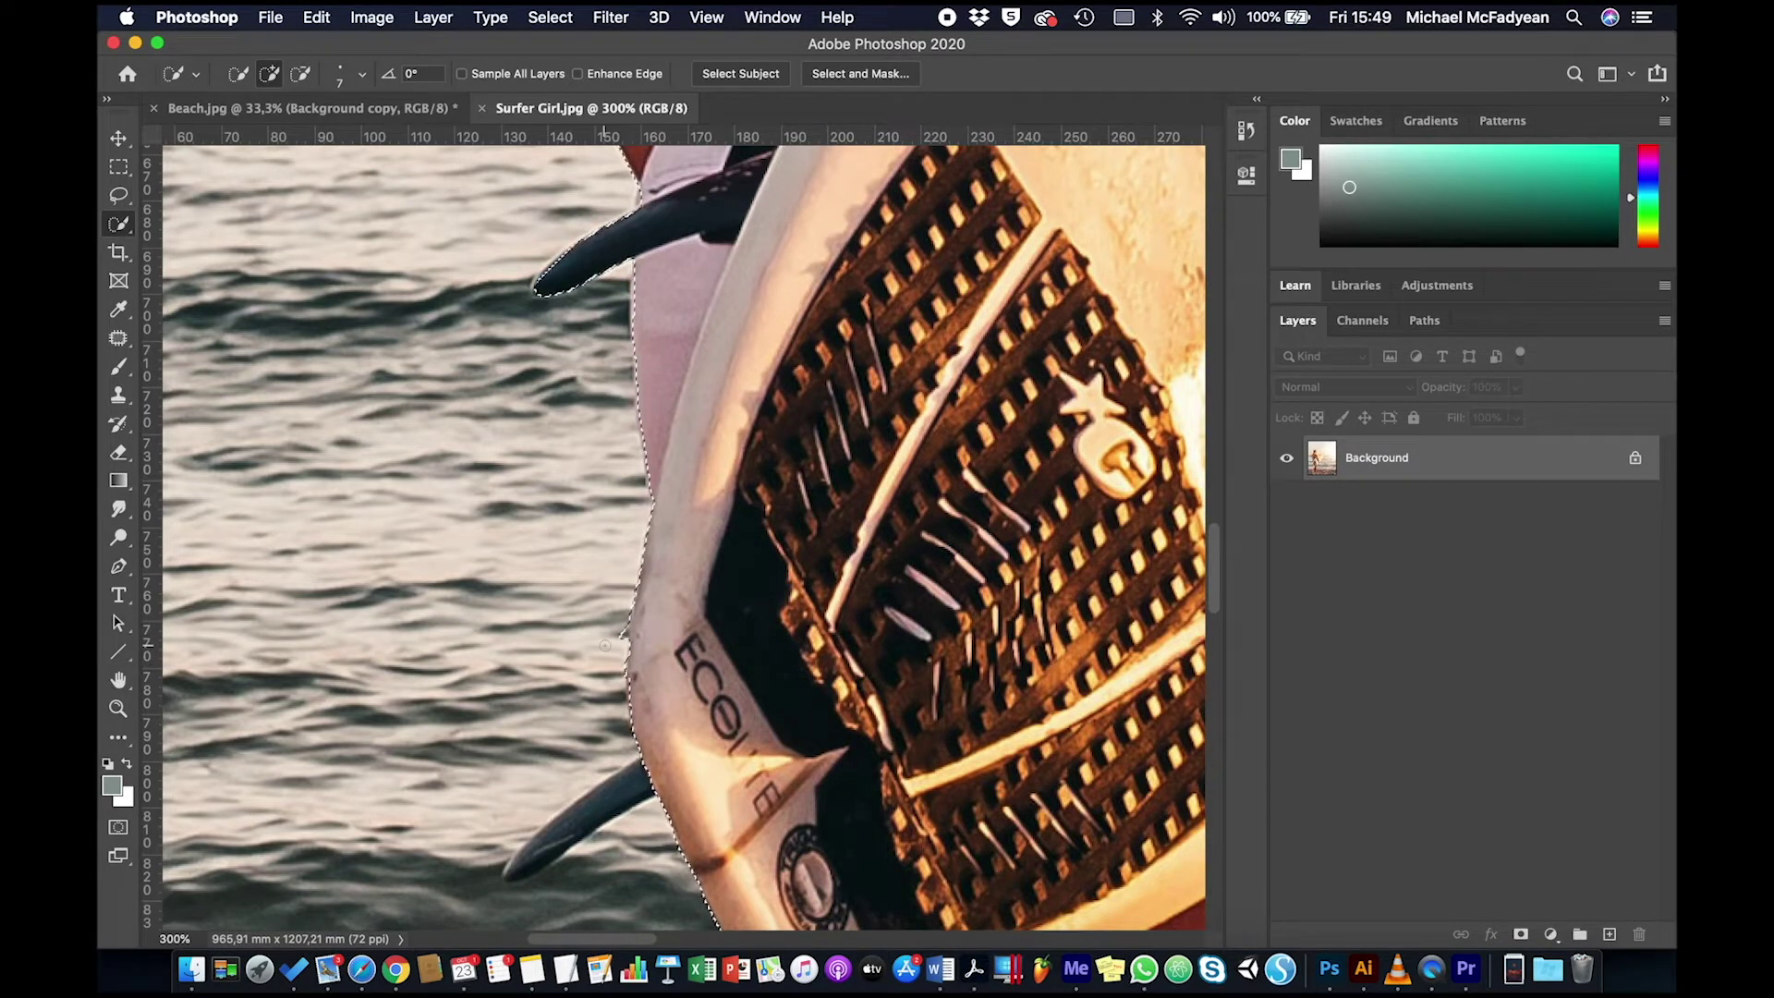
left_click(636, 730, "alt")
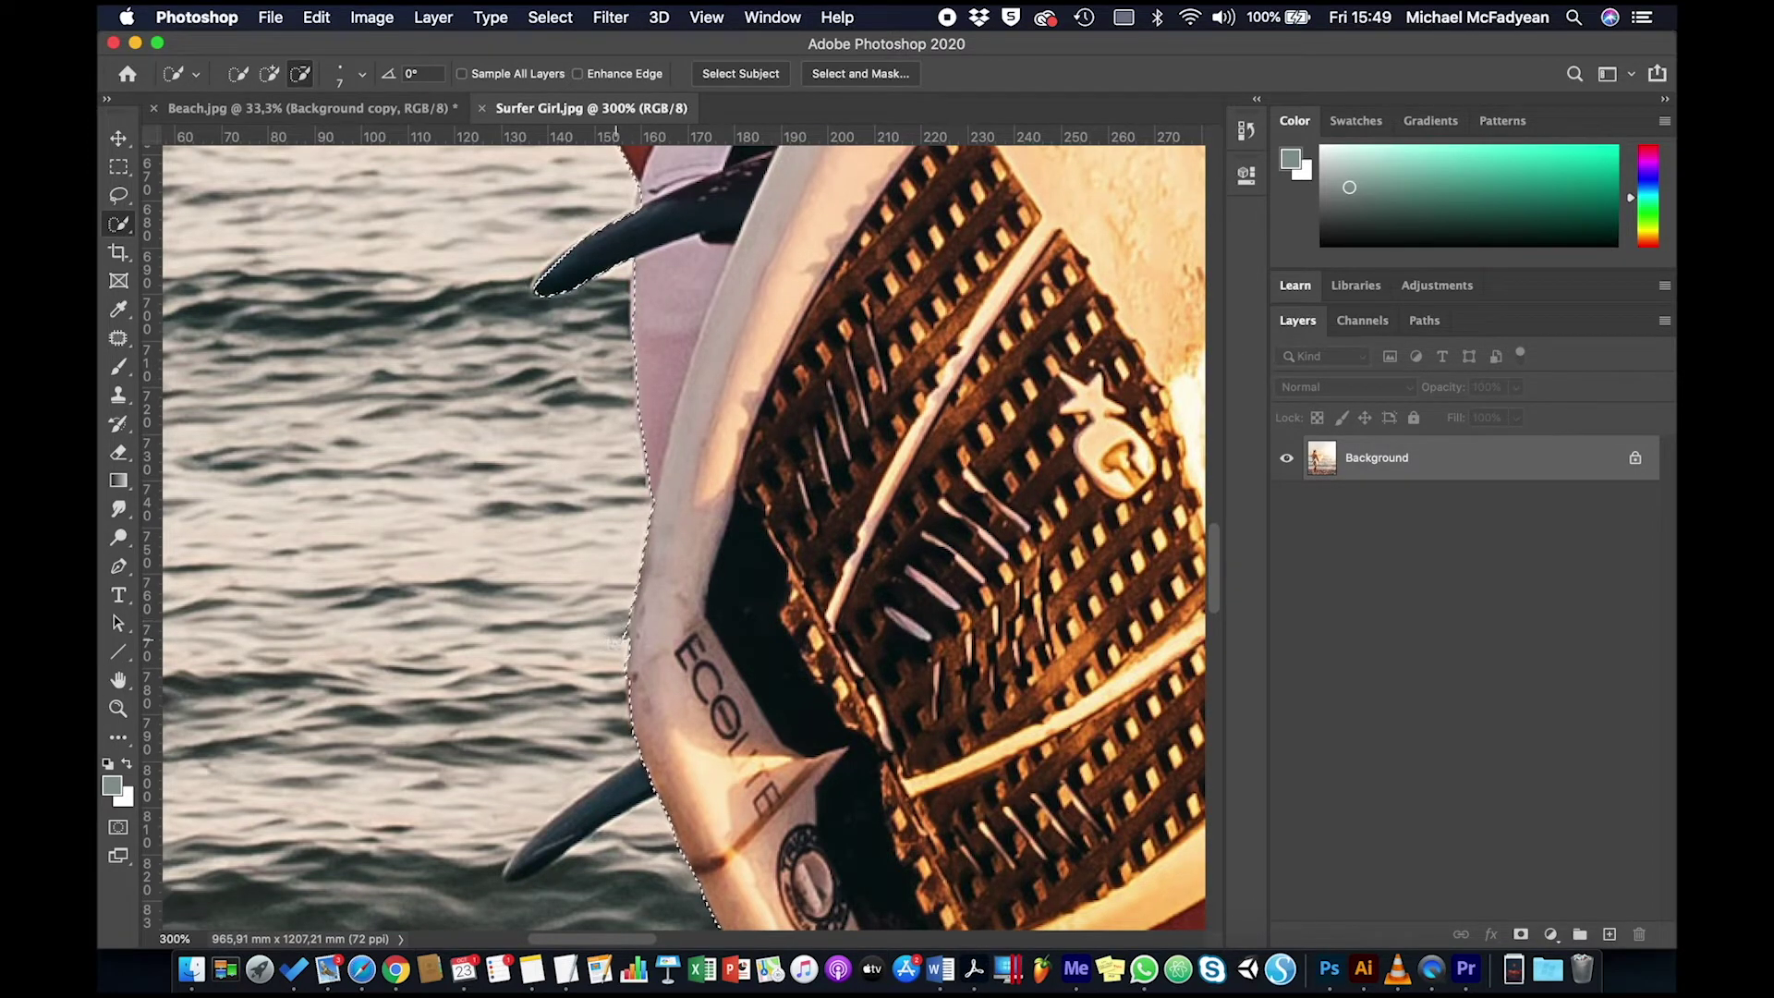
Add the lower surfboard fin to the selection and subtract the sea caught between the fin and the board.
mouse_move(640, 735)
left_mouse_down()
mouse_move(659, 488)
mouse_move(697, 459)
mouse_move(684, 473)
left_mouse_up()
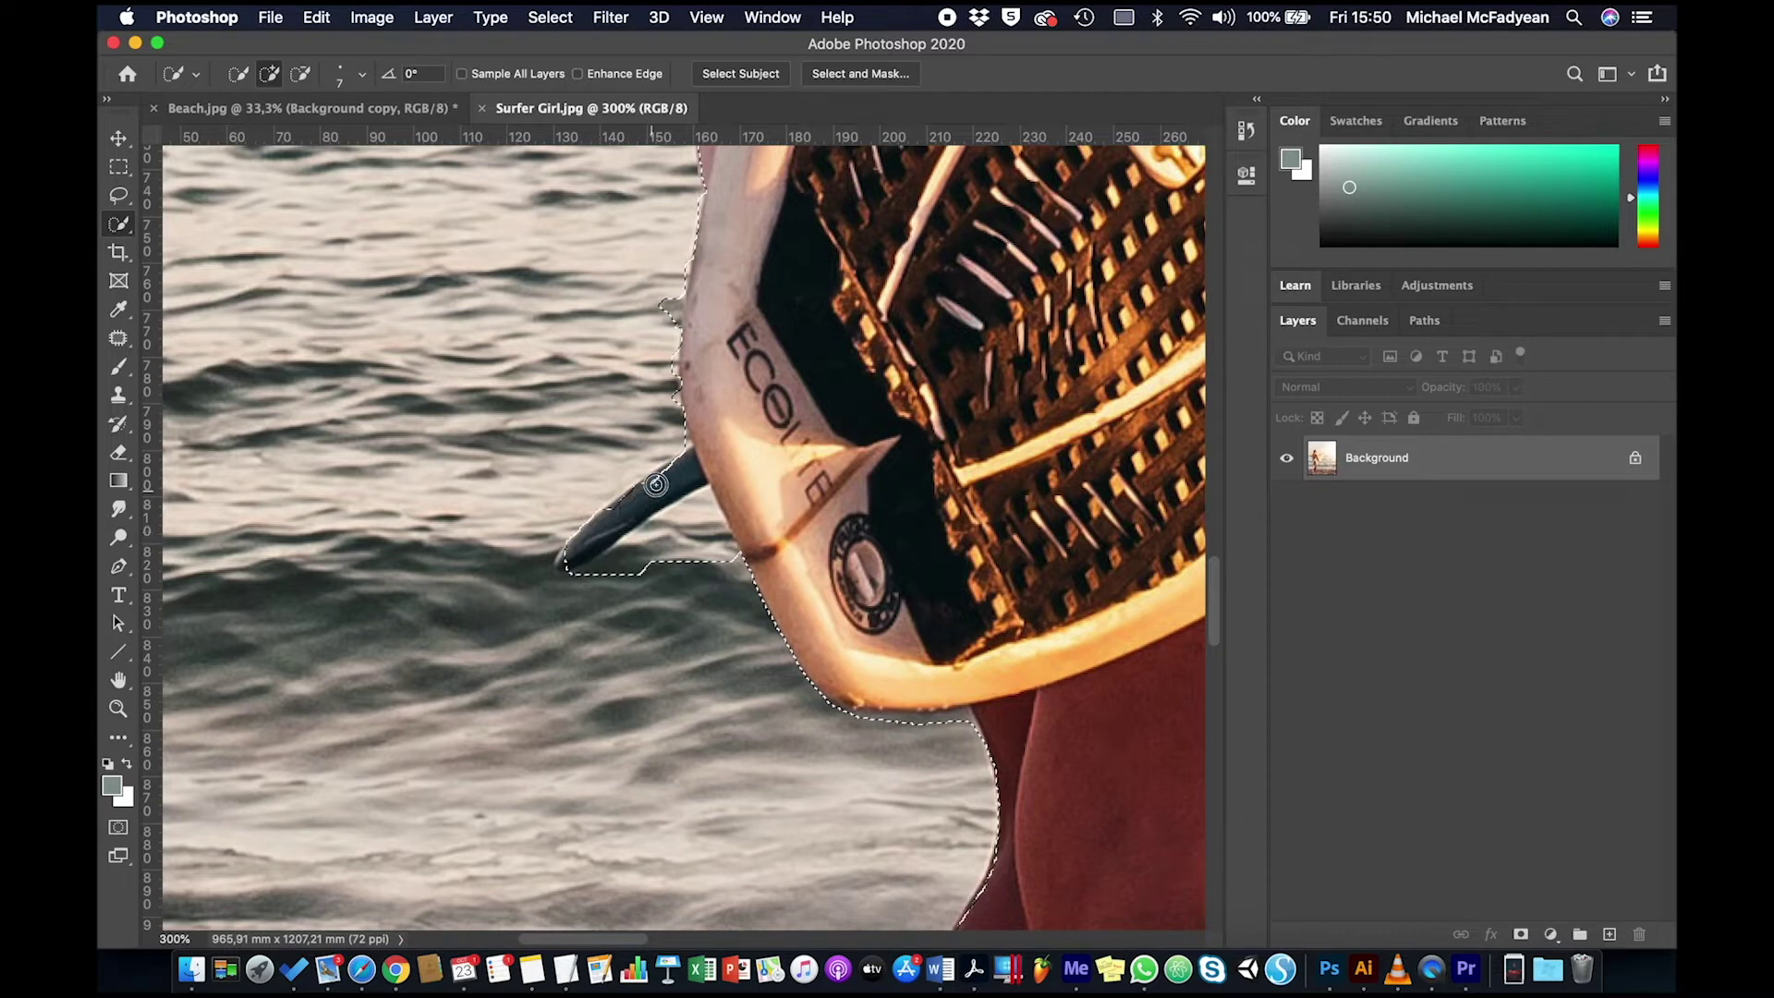
left_click(561, 563)
key("alt")
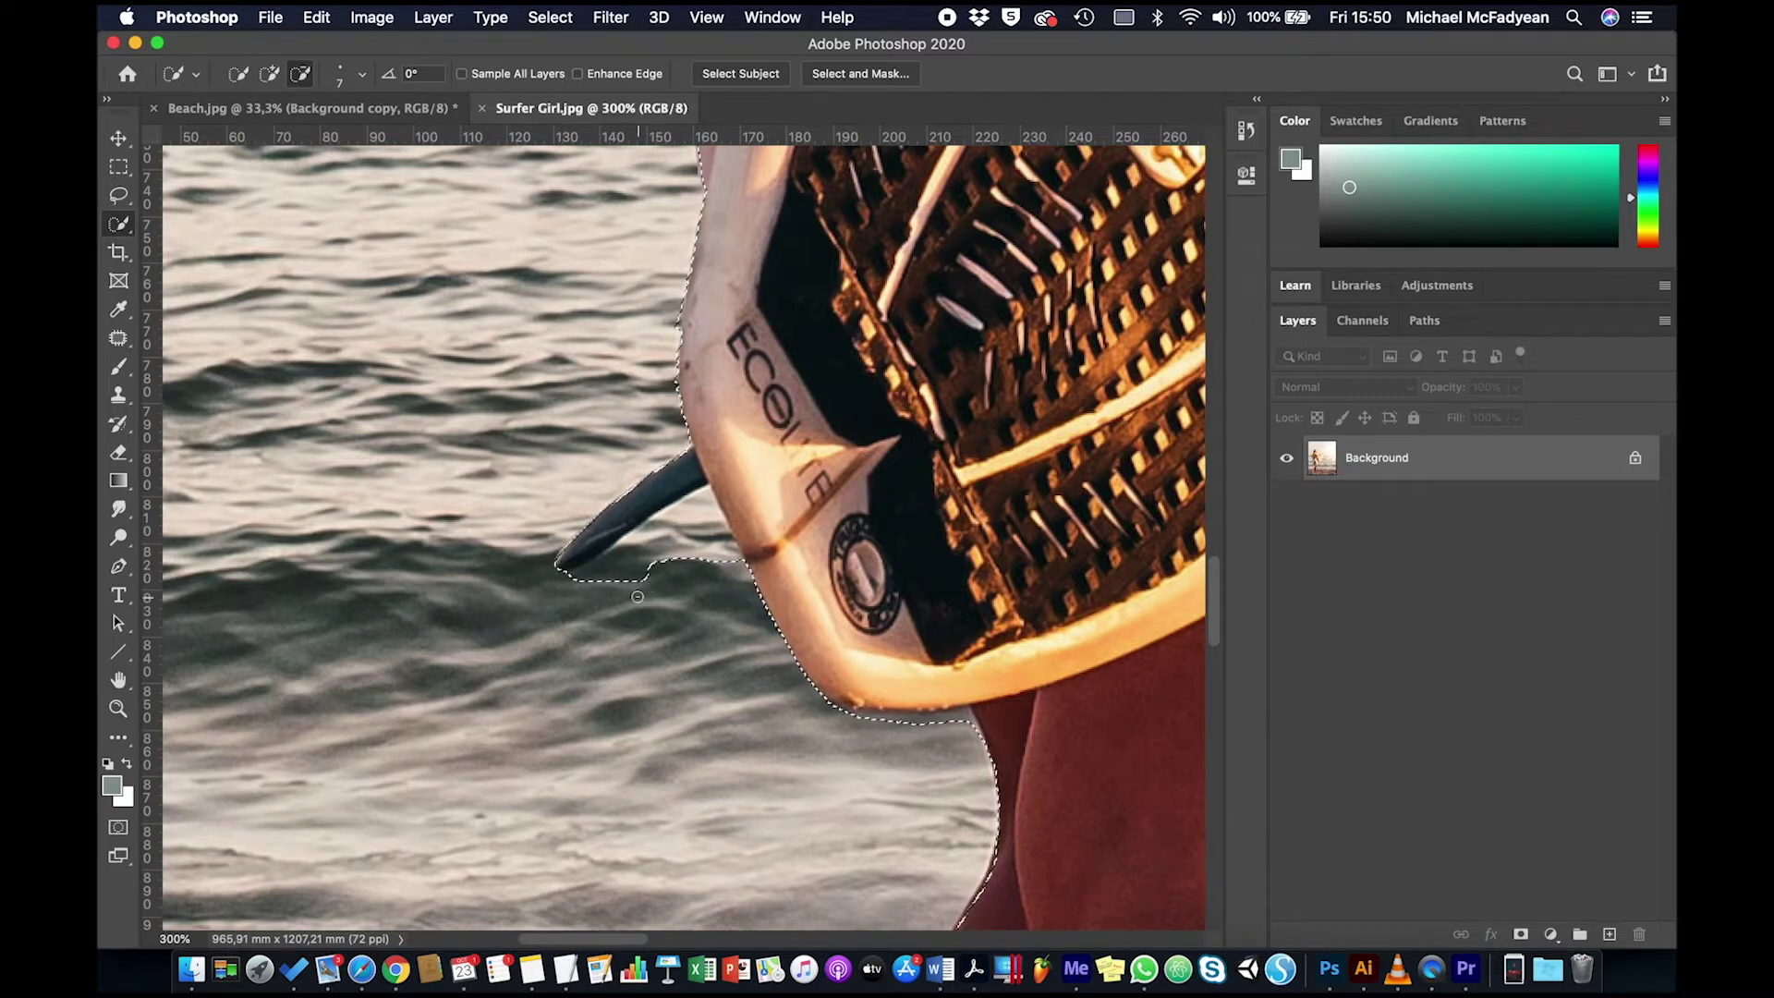
left_click_drag(605, 559, 712, 508)
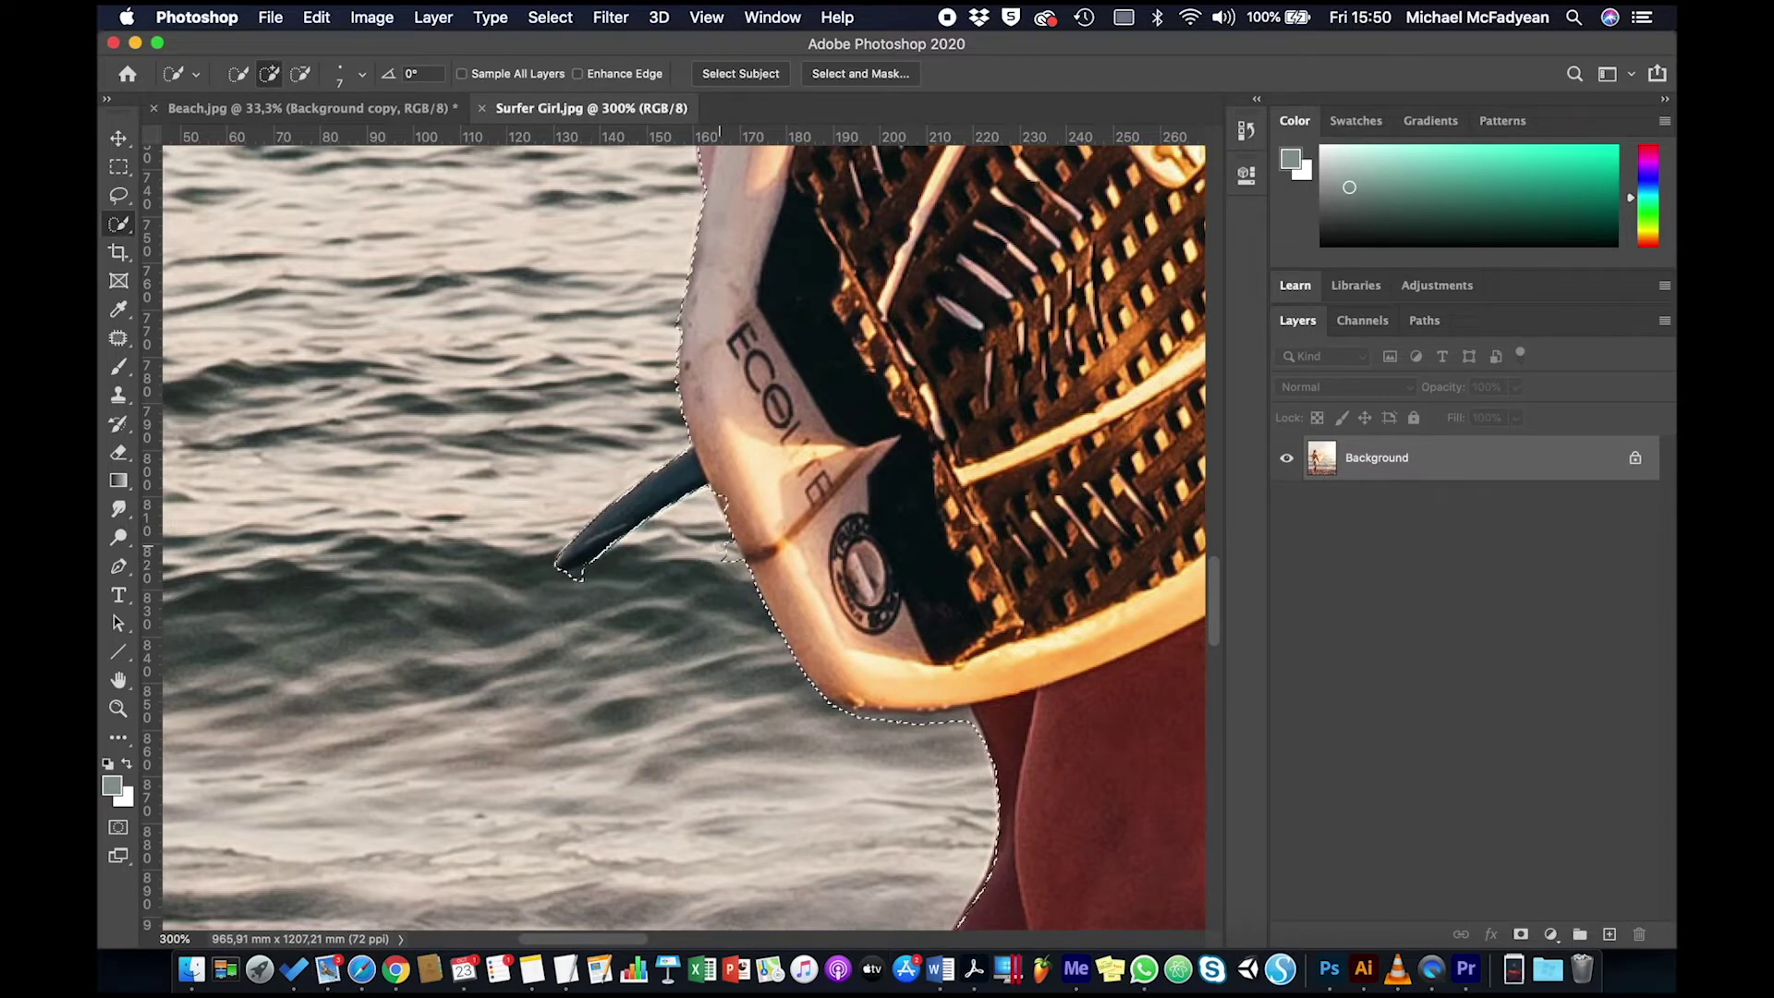
key("alt")
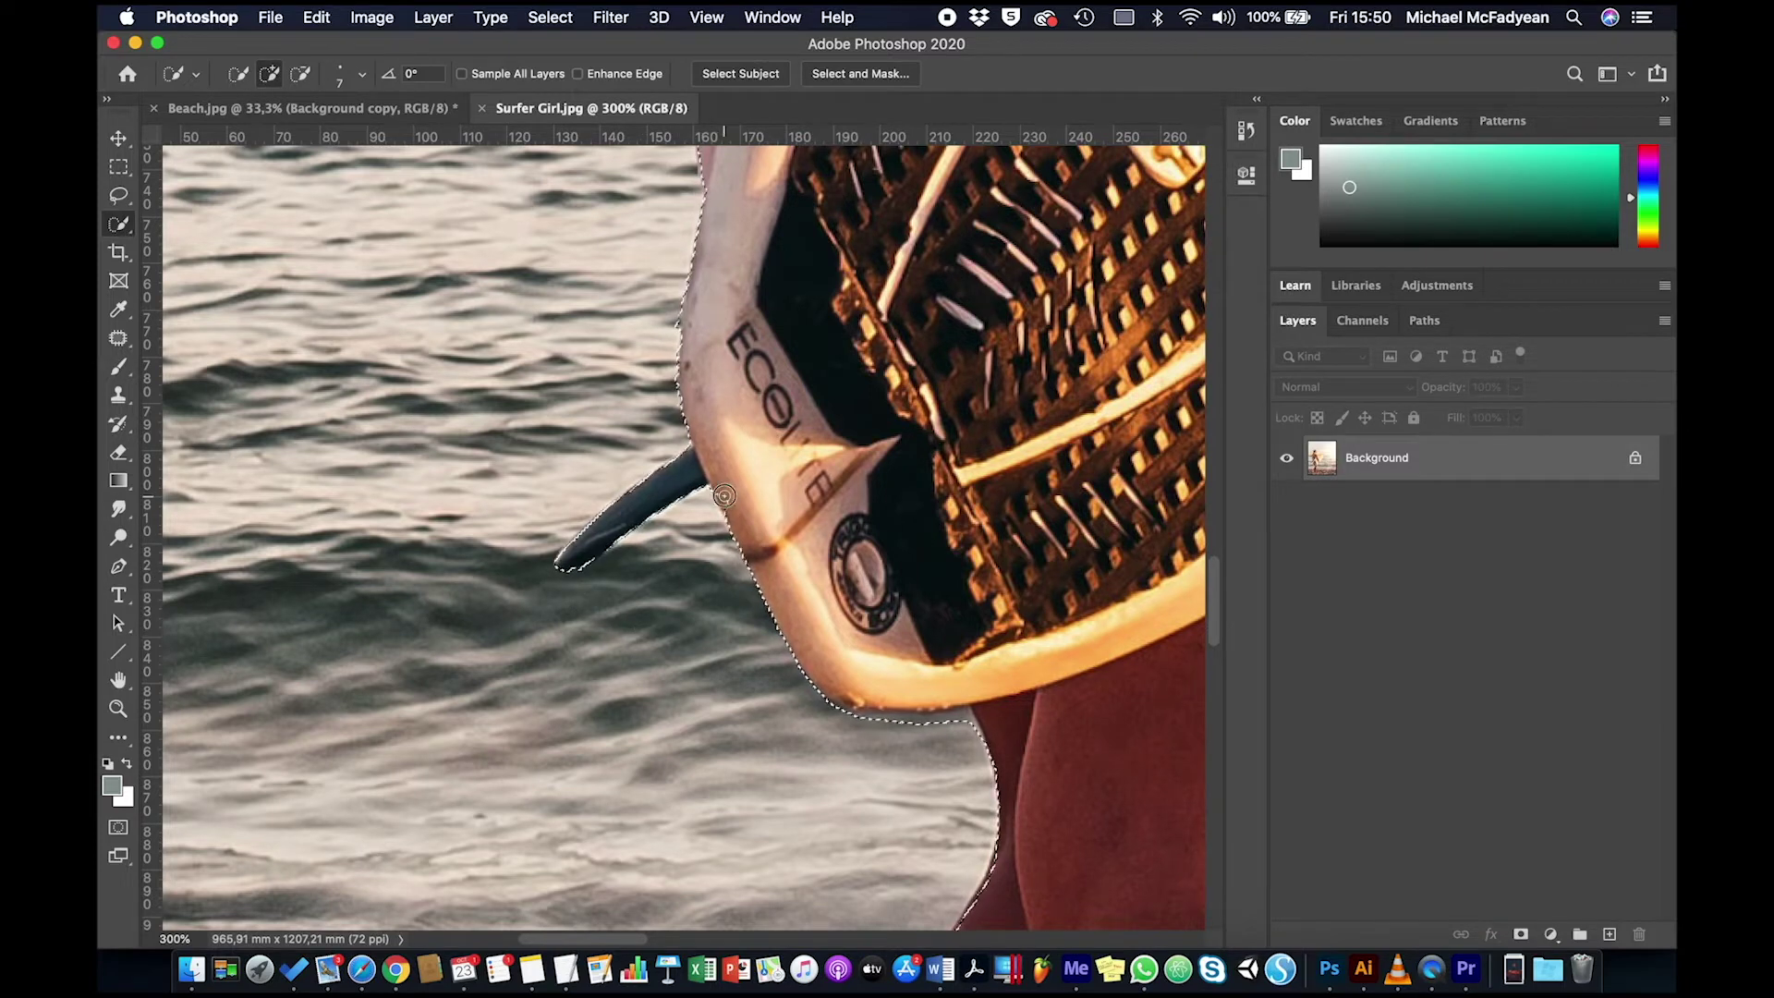
Refine the selection where the board's tail meets the back thigh, and brush along the rear calf's edge to include it.
mouse_move(928, 661)
left_mouse_down()
mouse_move(673, 403)
mouse_move(679, 457)
mouse_move(709, 453)
left_mouse_up()
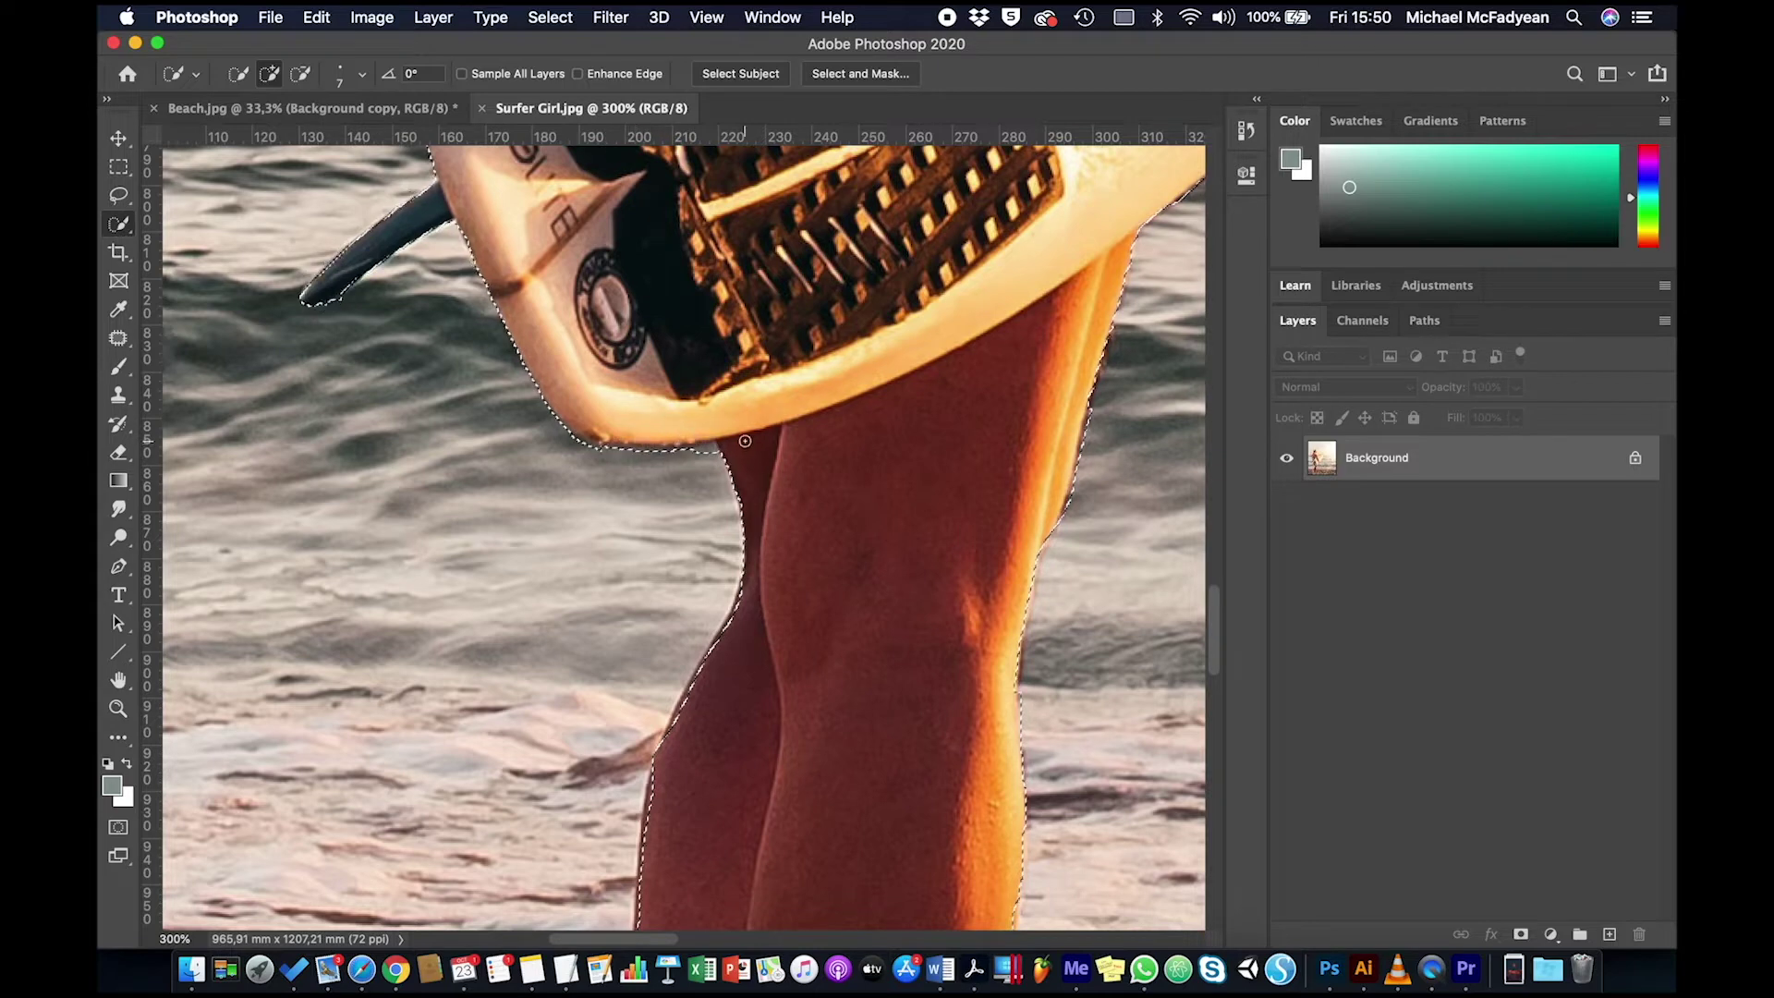
key("alt")
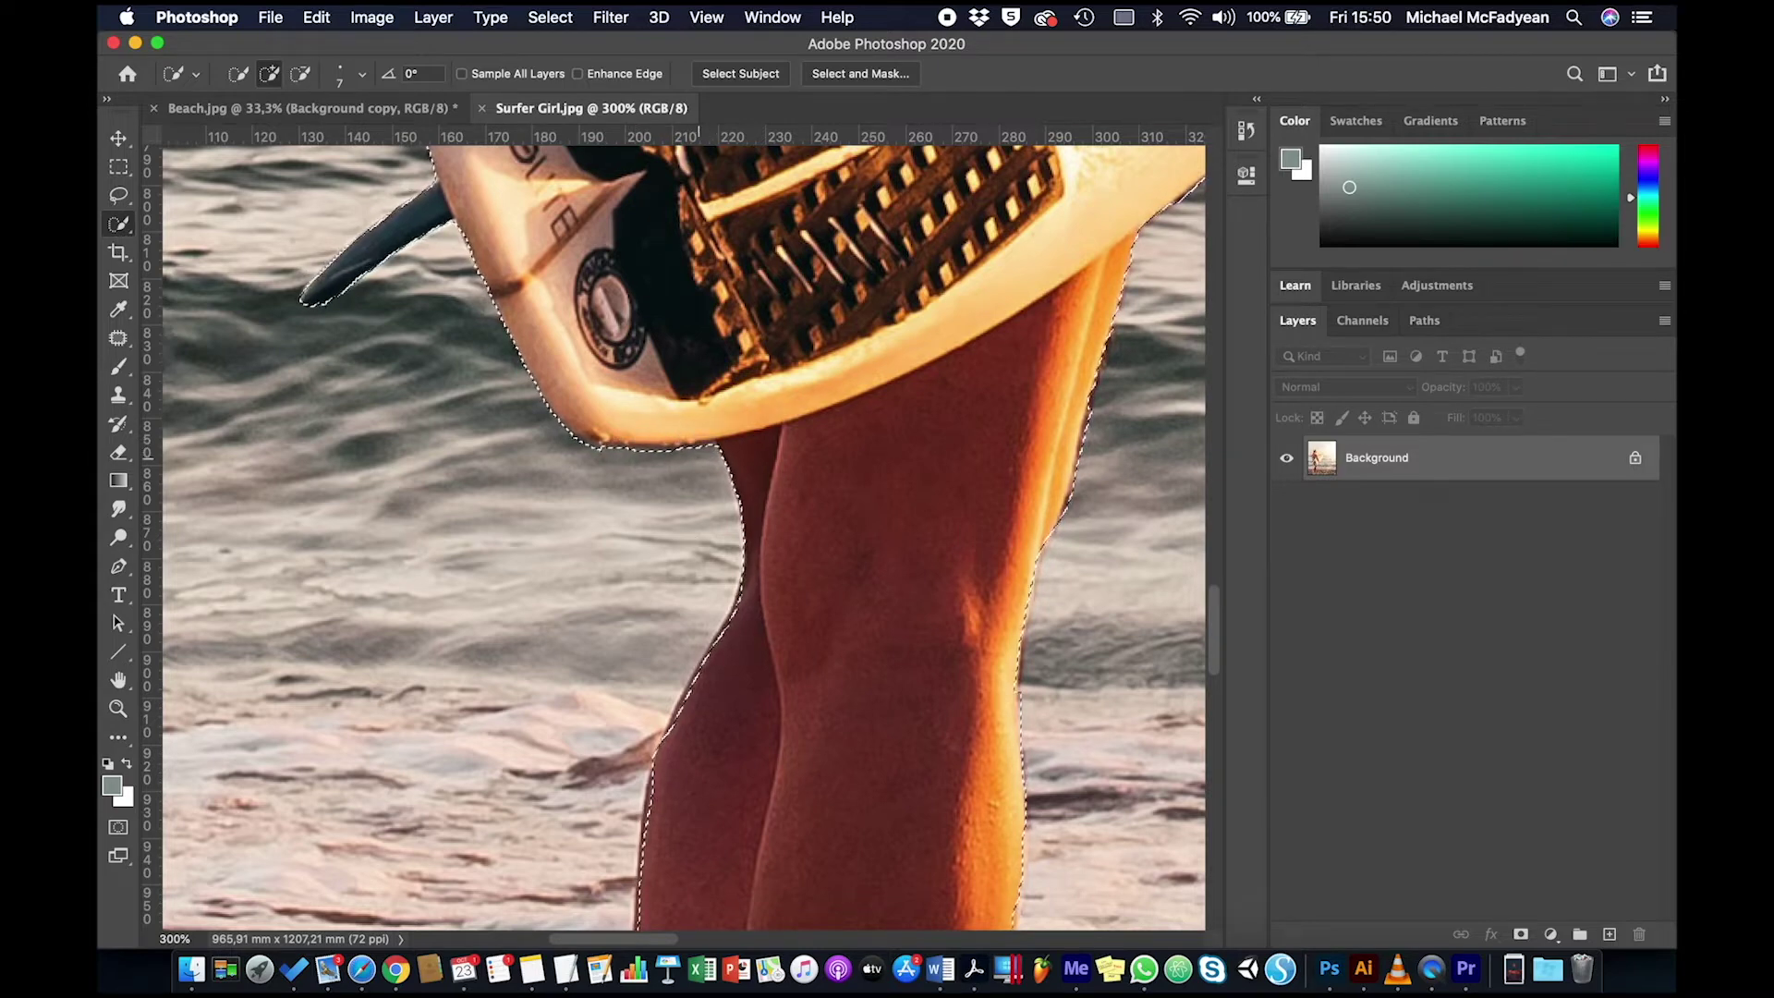
left_click_drag(763, 651, 703, 305)
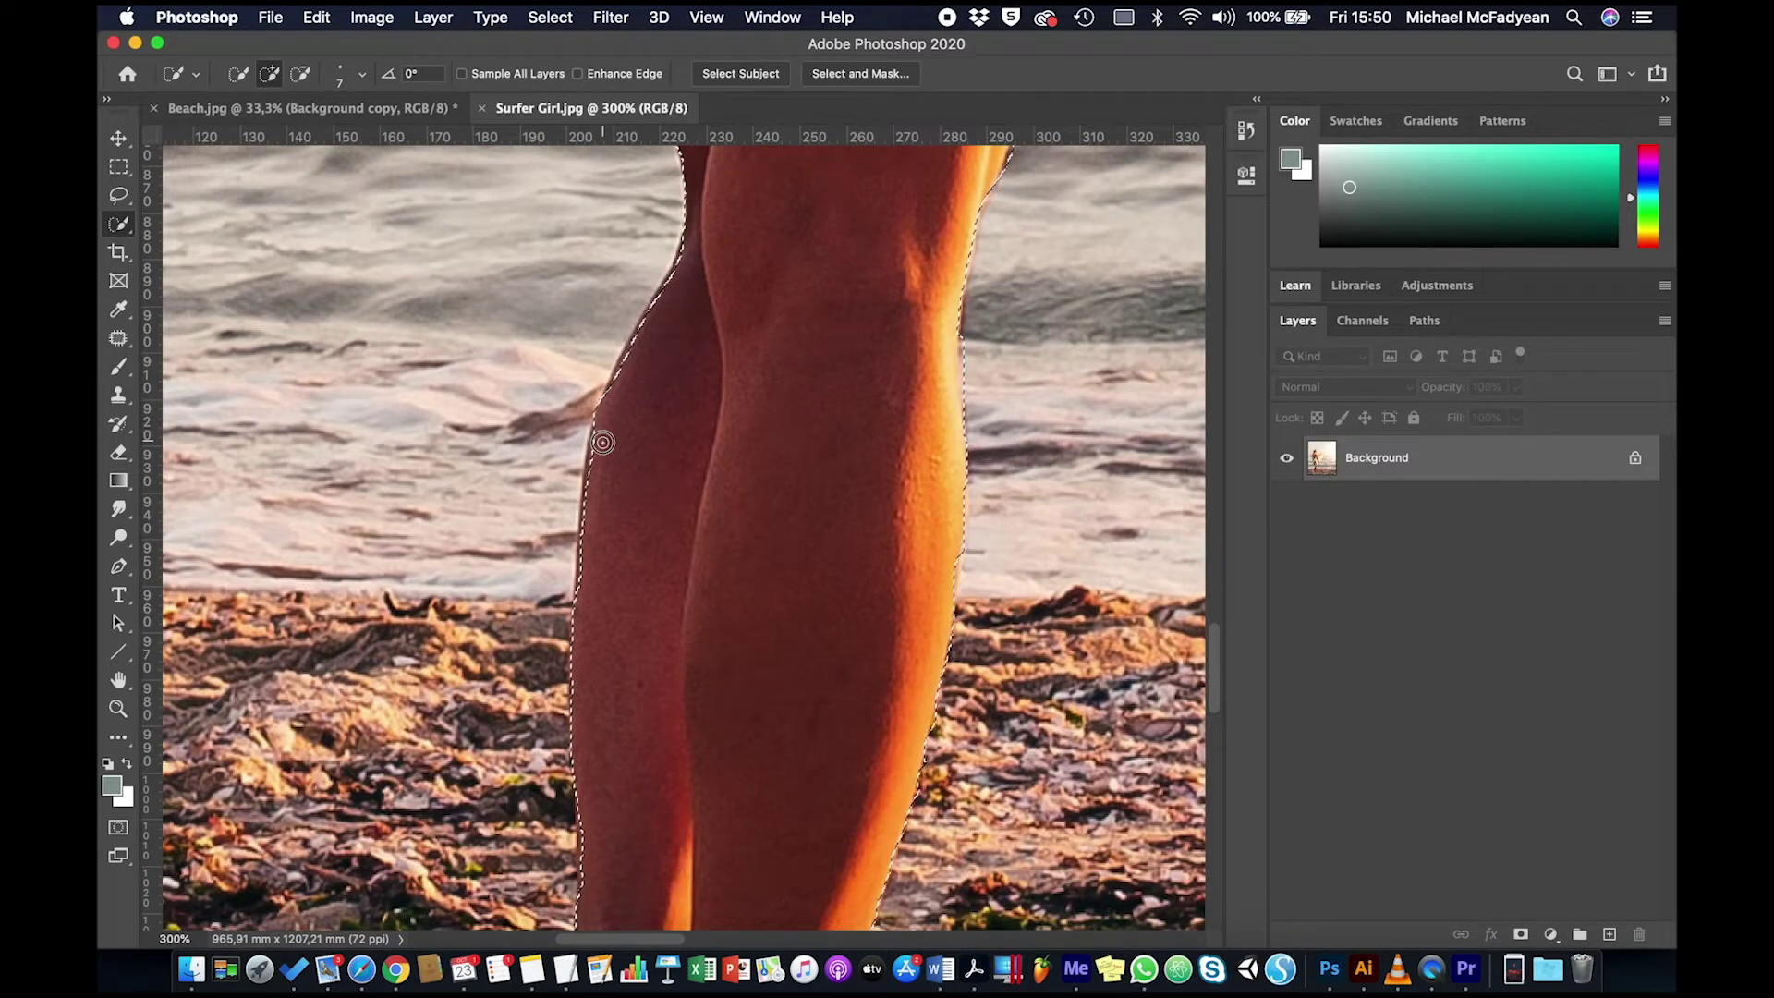
mouse_move(602, 443)
left_mouse_down()
mouse_move(686, 584)
mouse_move(641, 475)
mouse_move(712, 376)
left_mouse_up()
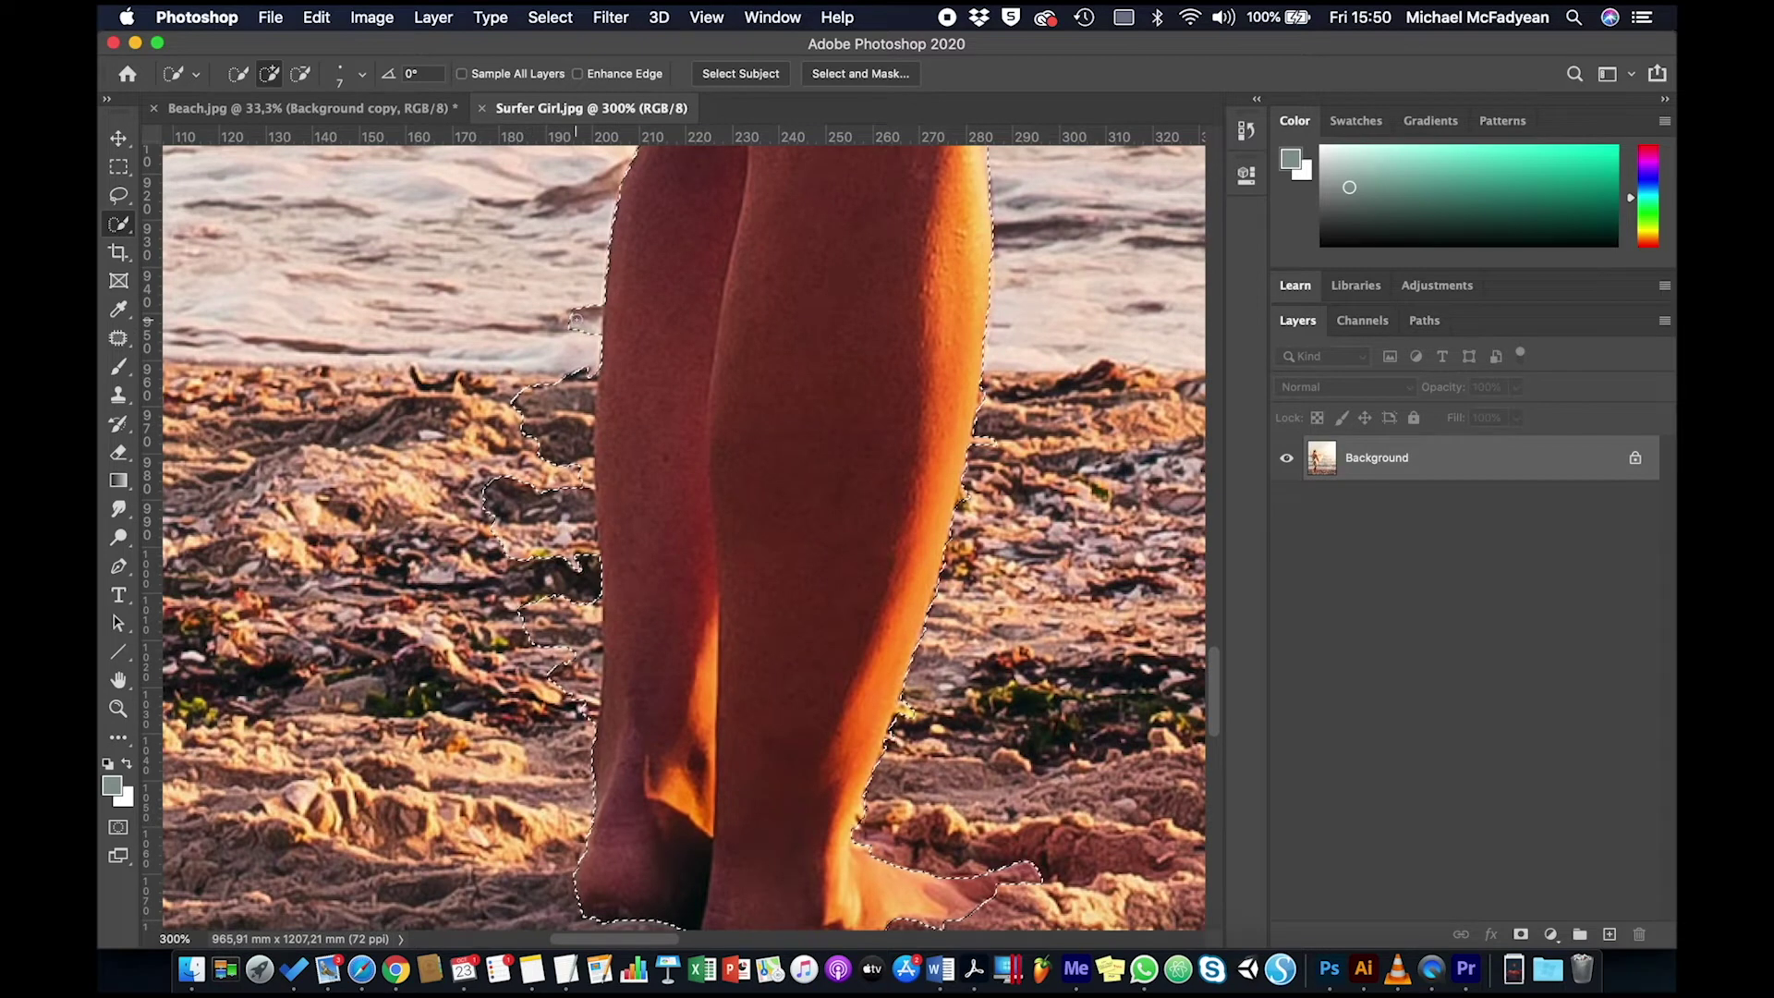
Subtract the spilled patches of surf and sand beside the rear calf from the selection.
key("alt")
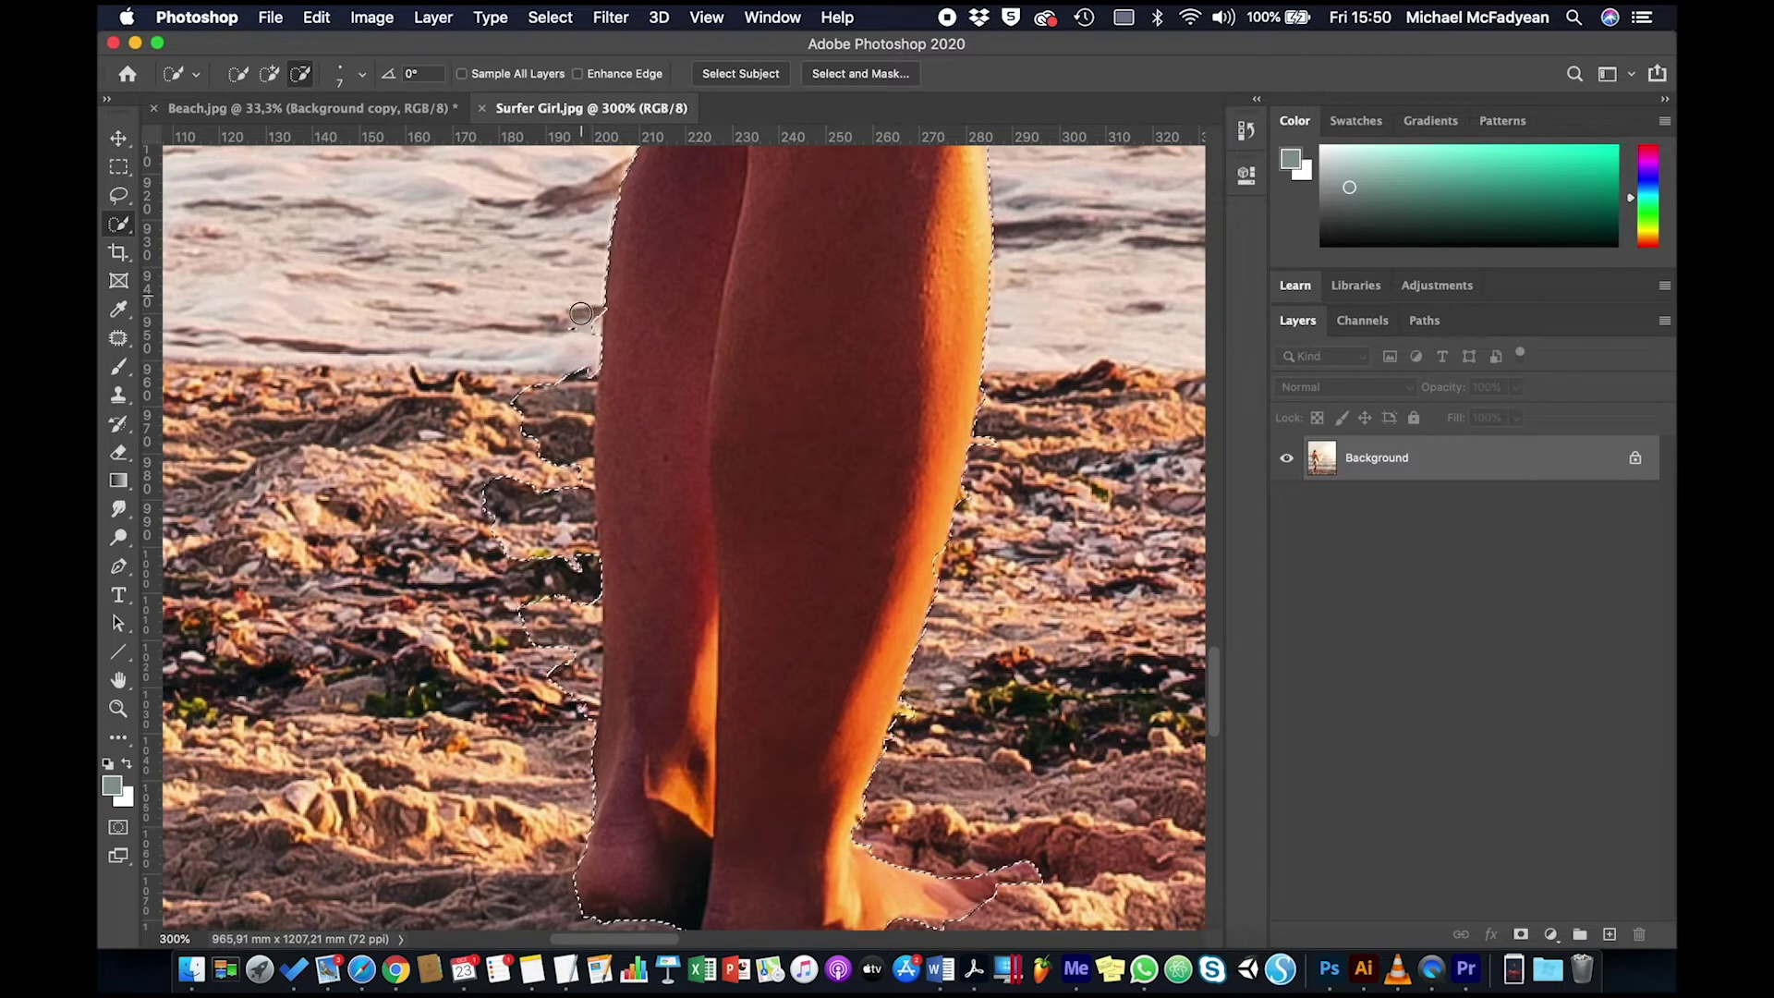
key("alt")
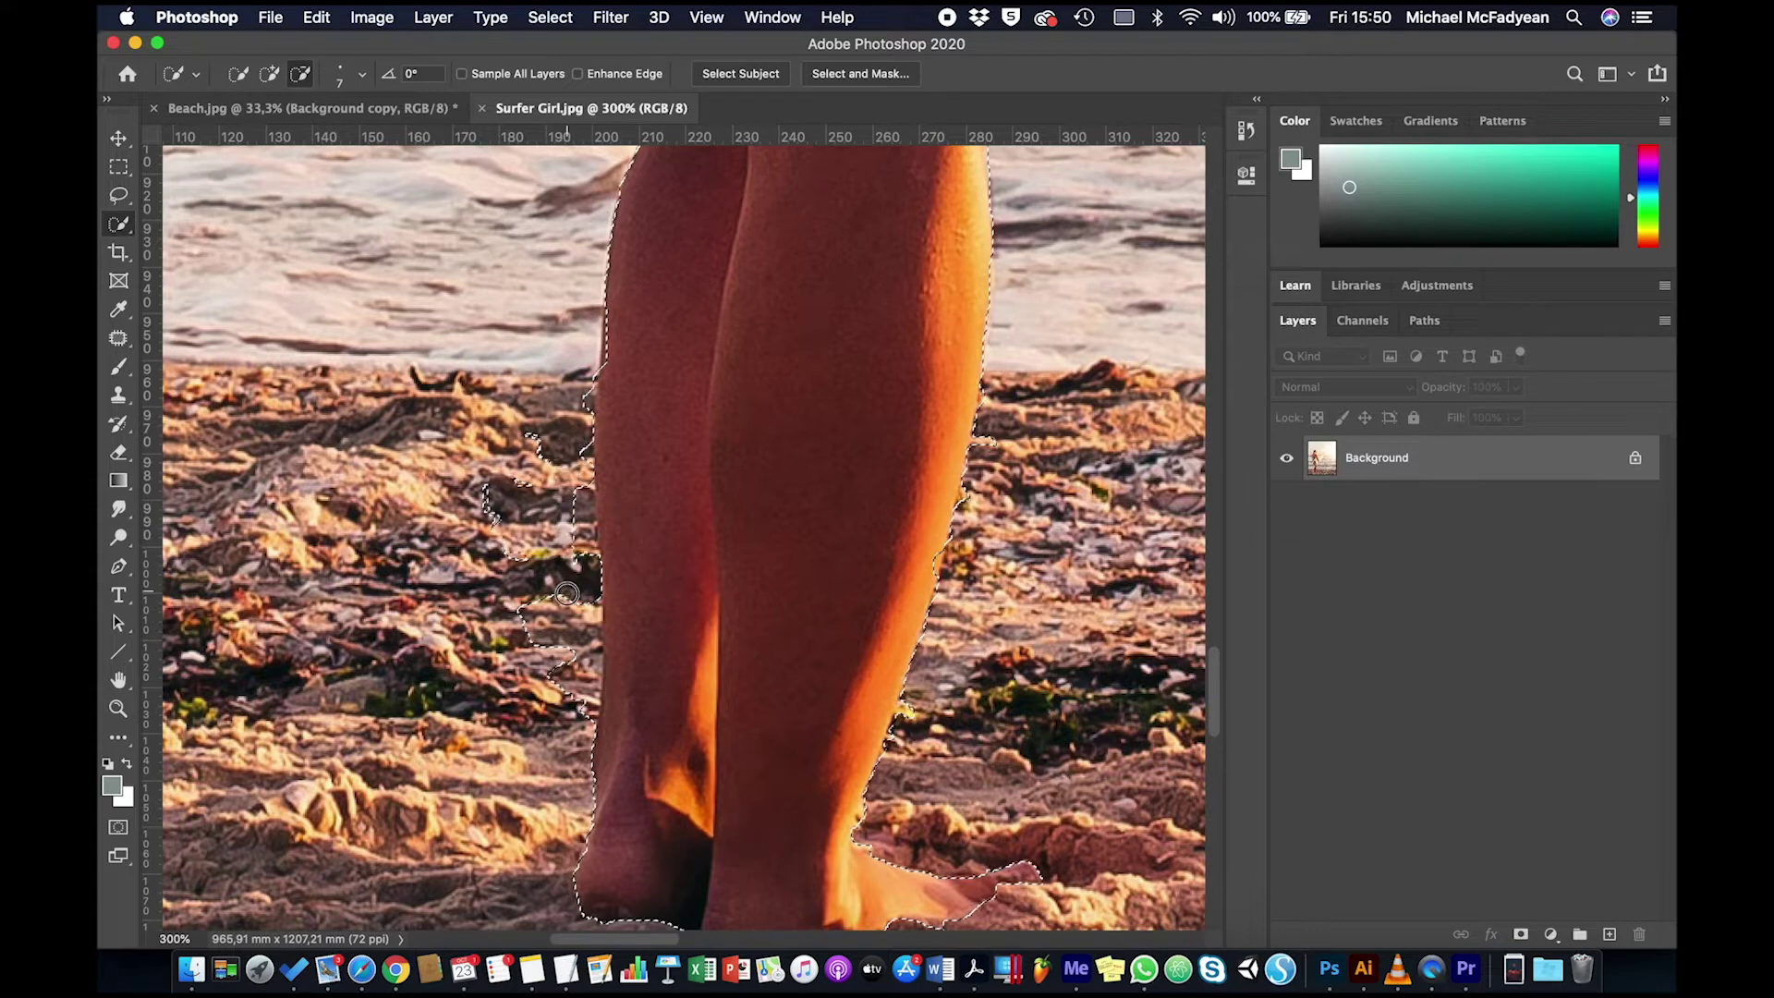
key("alt")
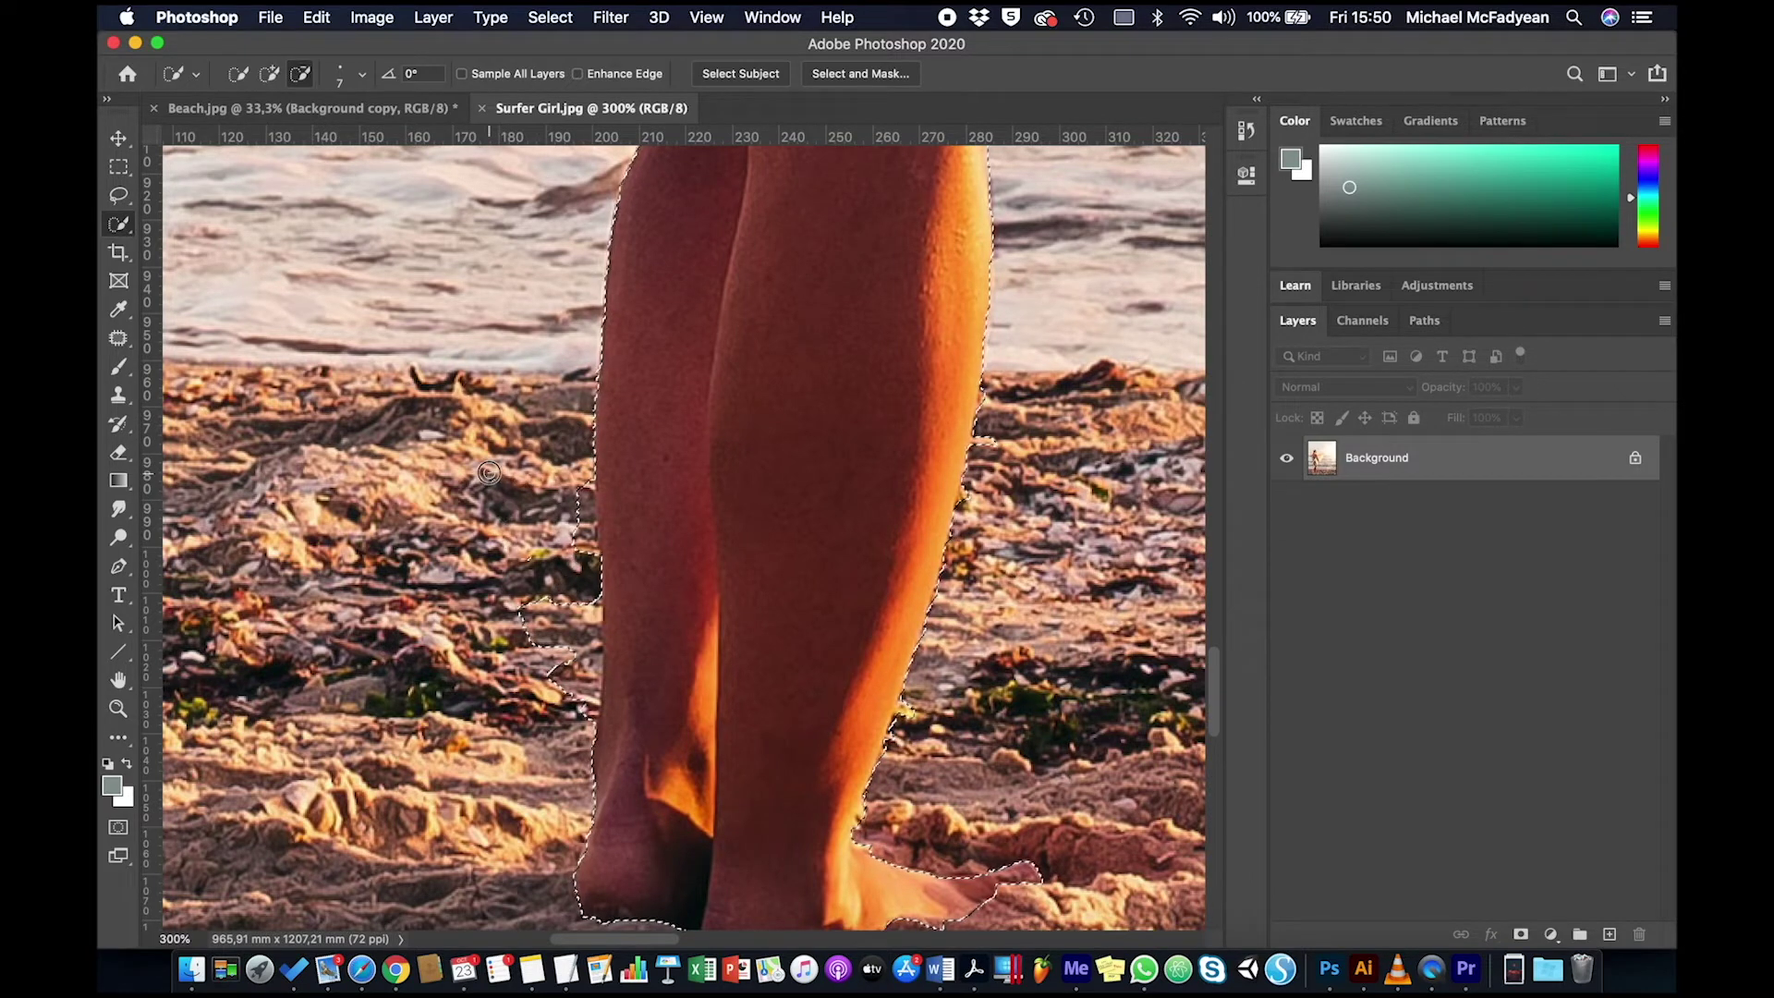
key("alt")
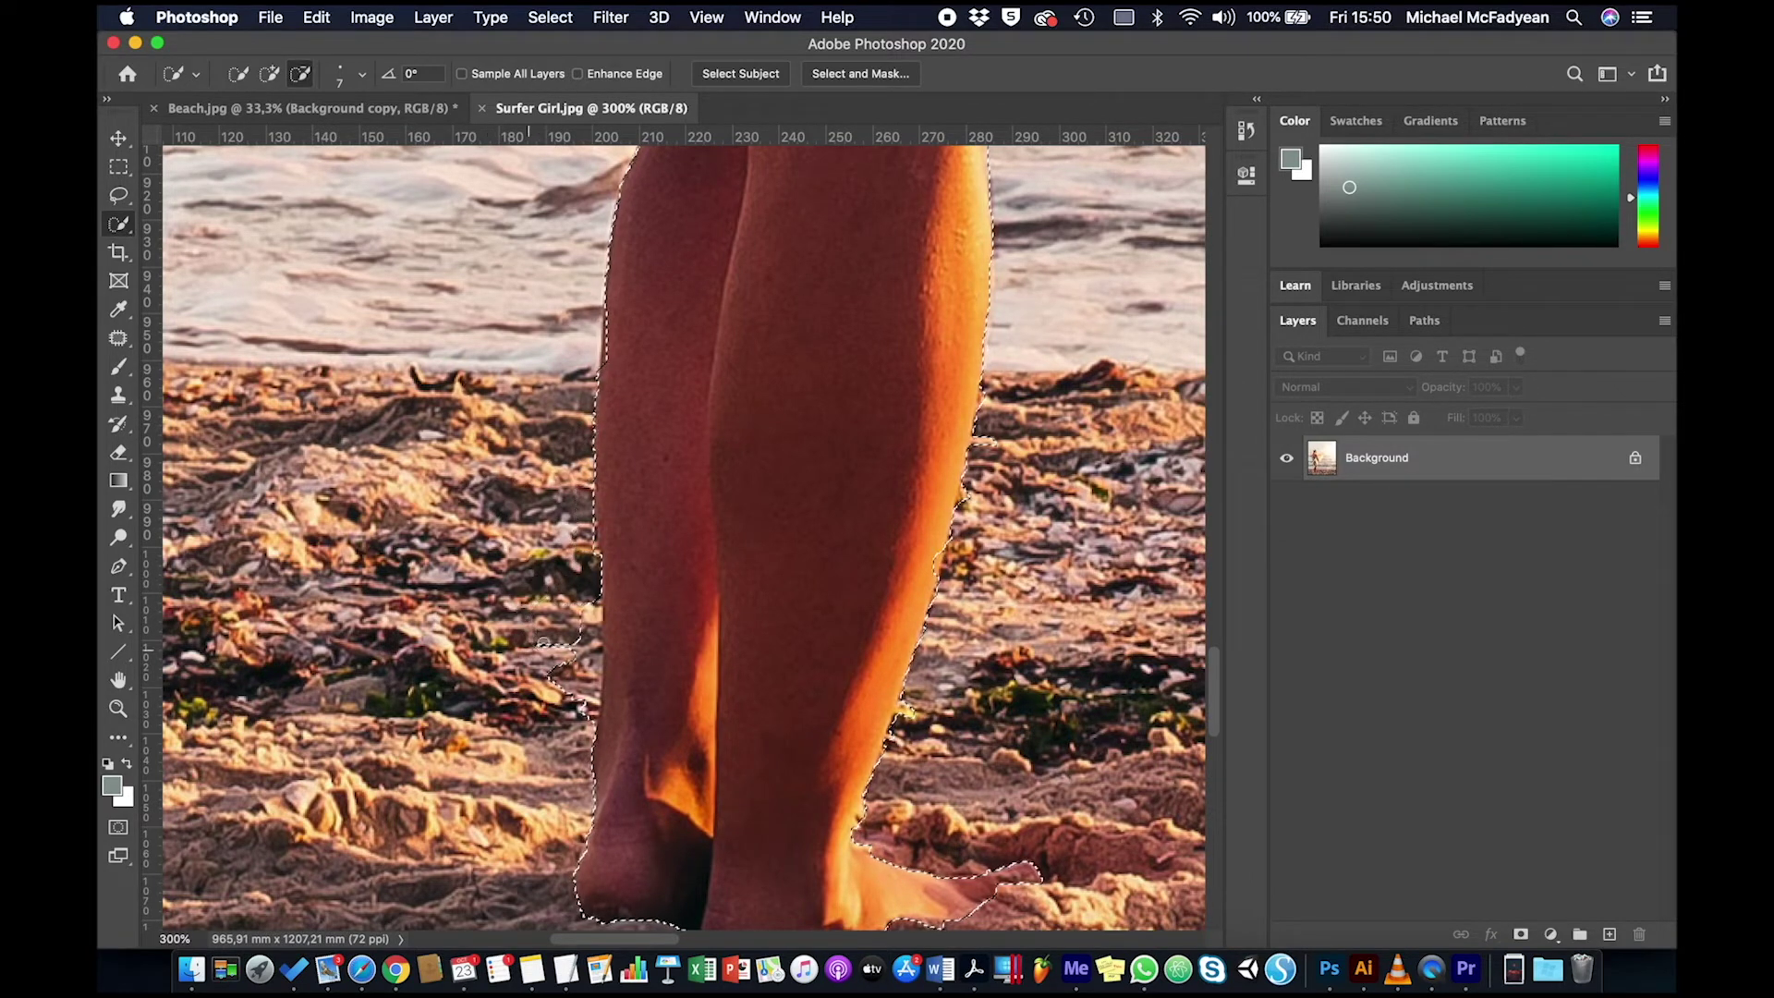
left_click_drag(543, 641, 591, 612)
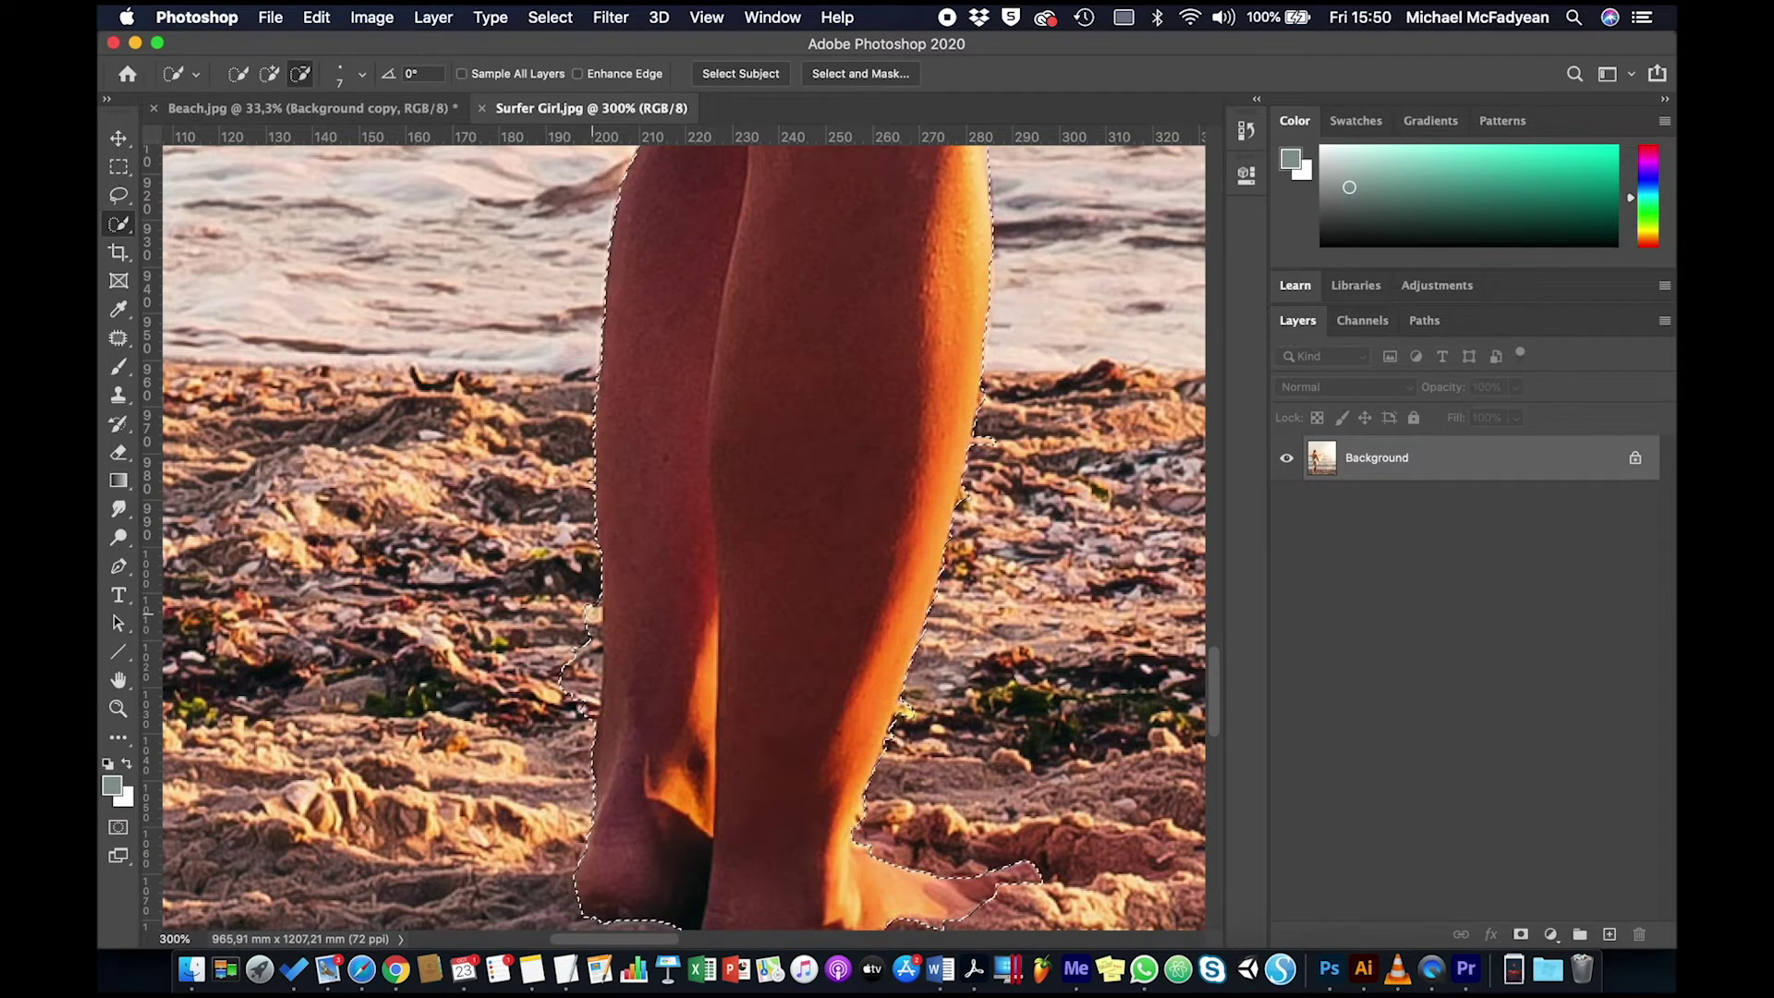
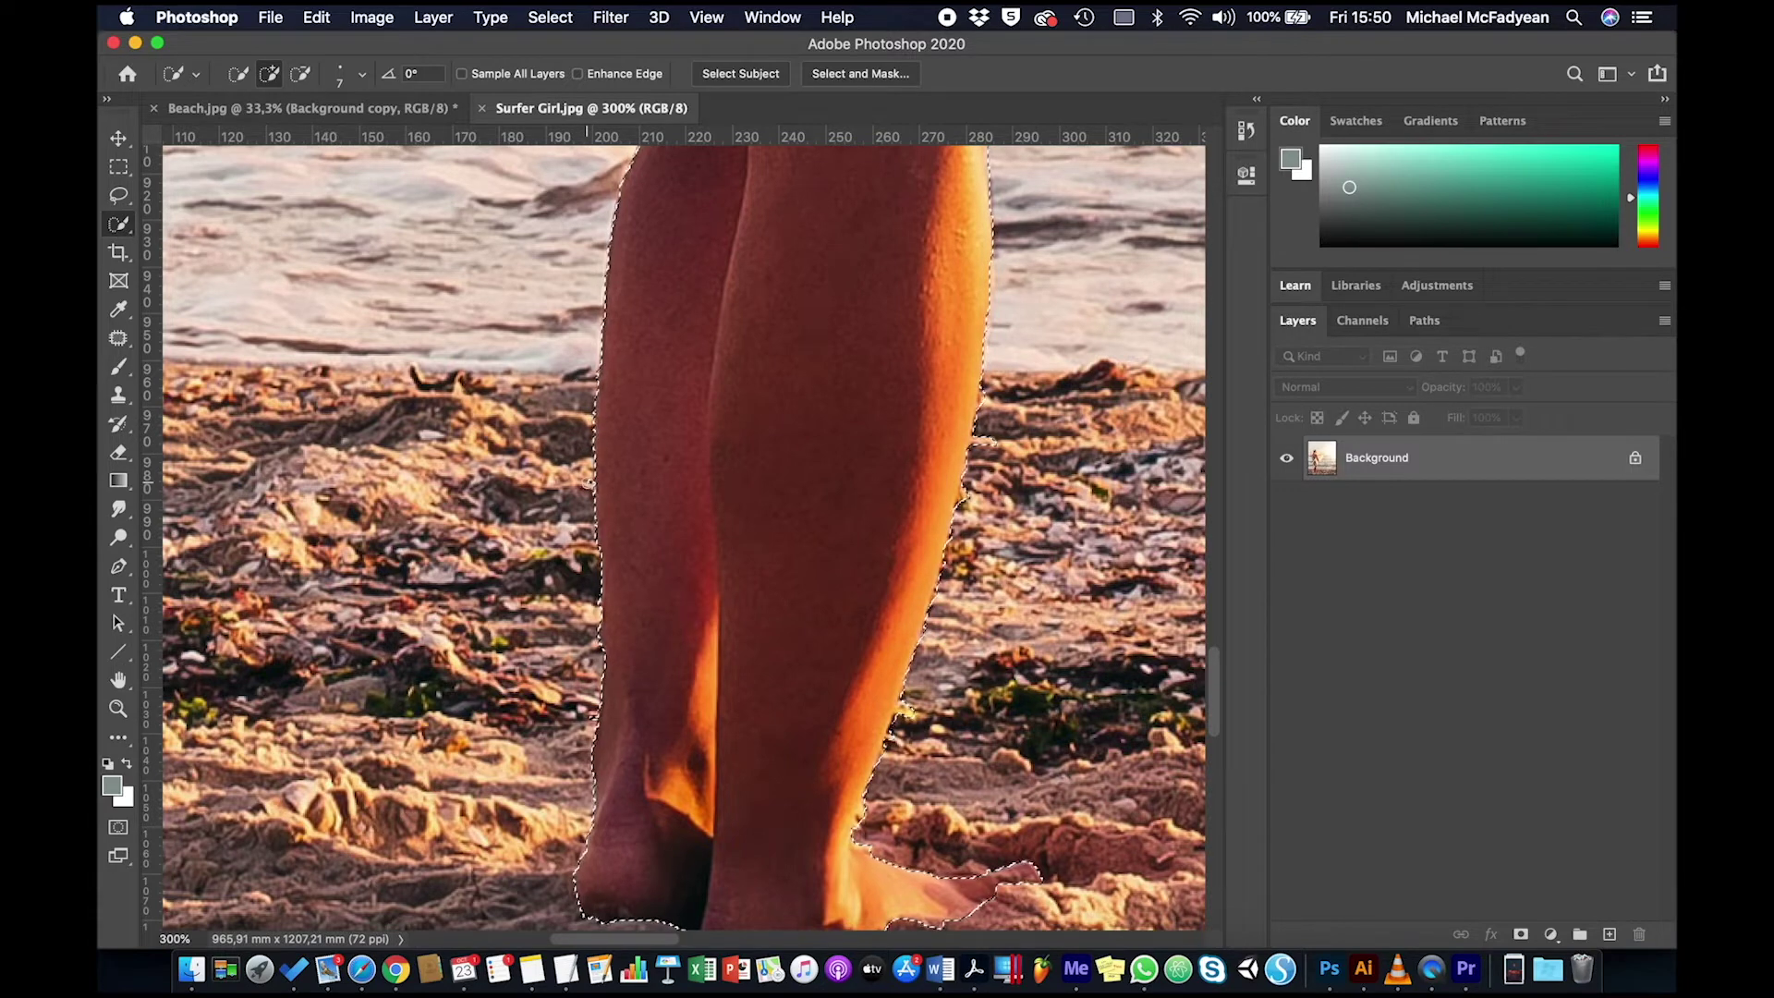
key("alt")
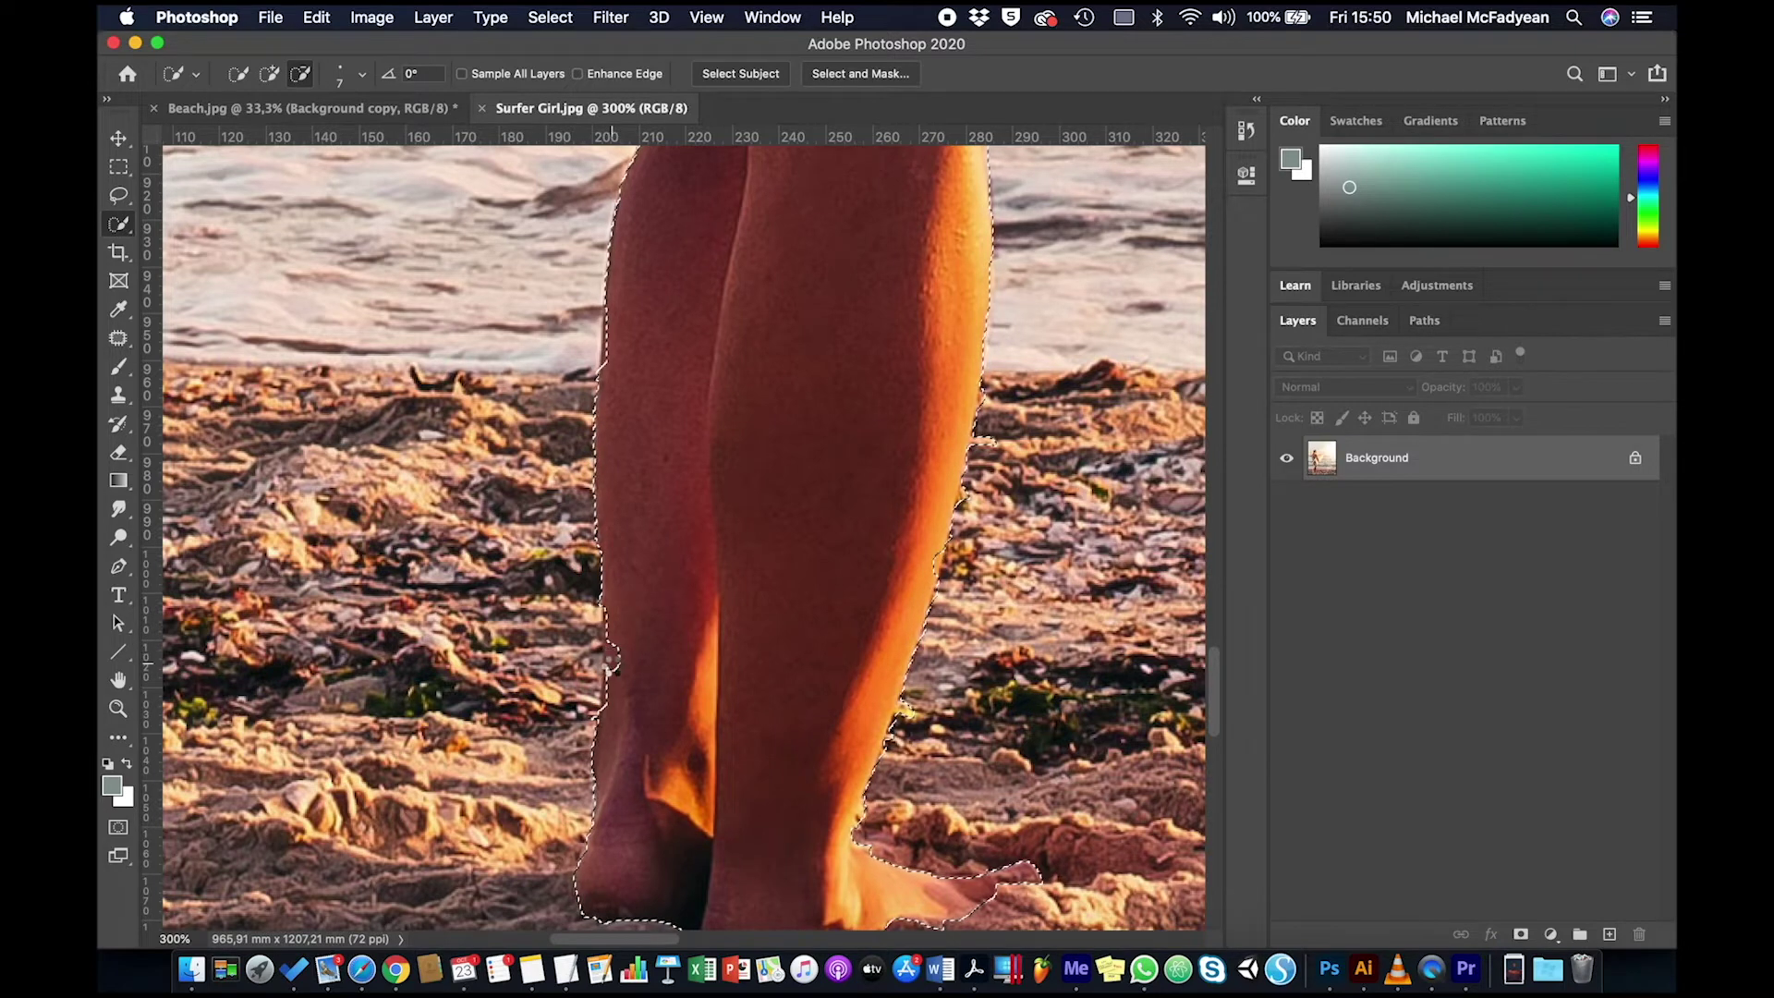
left_click_drag(612, 660, 610, 643)
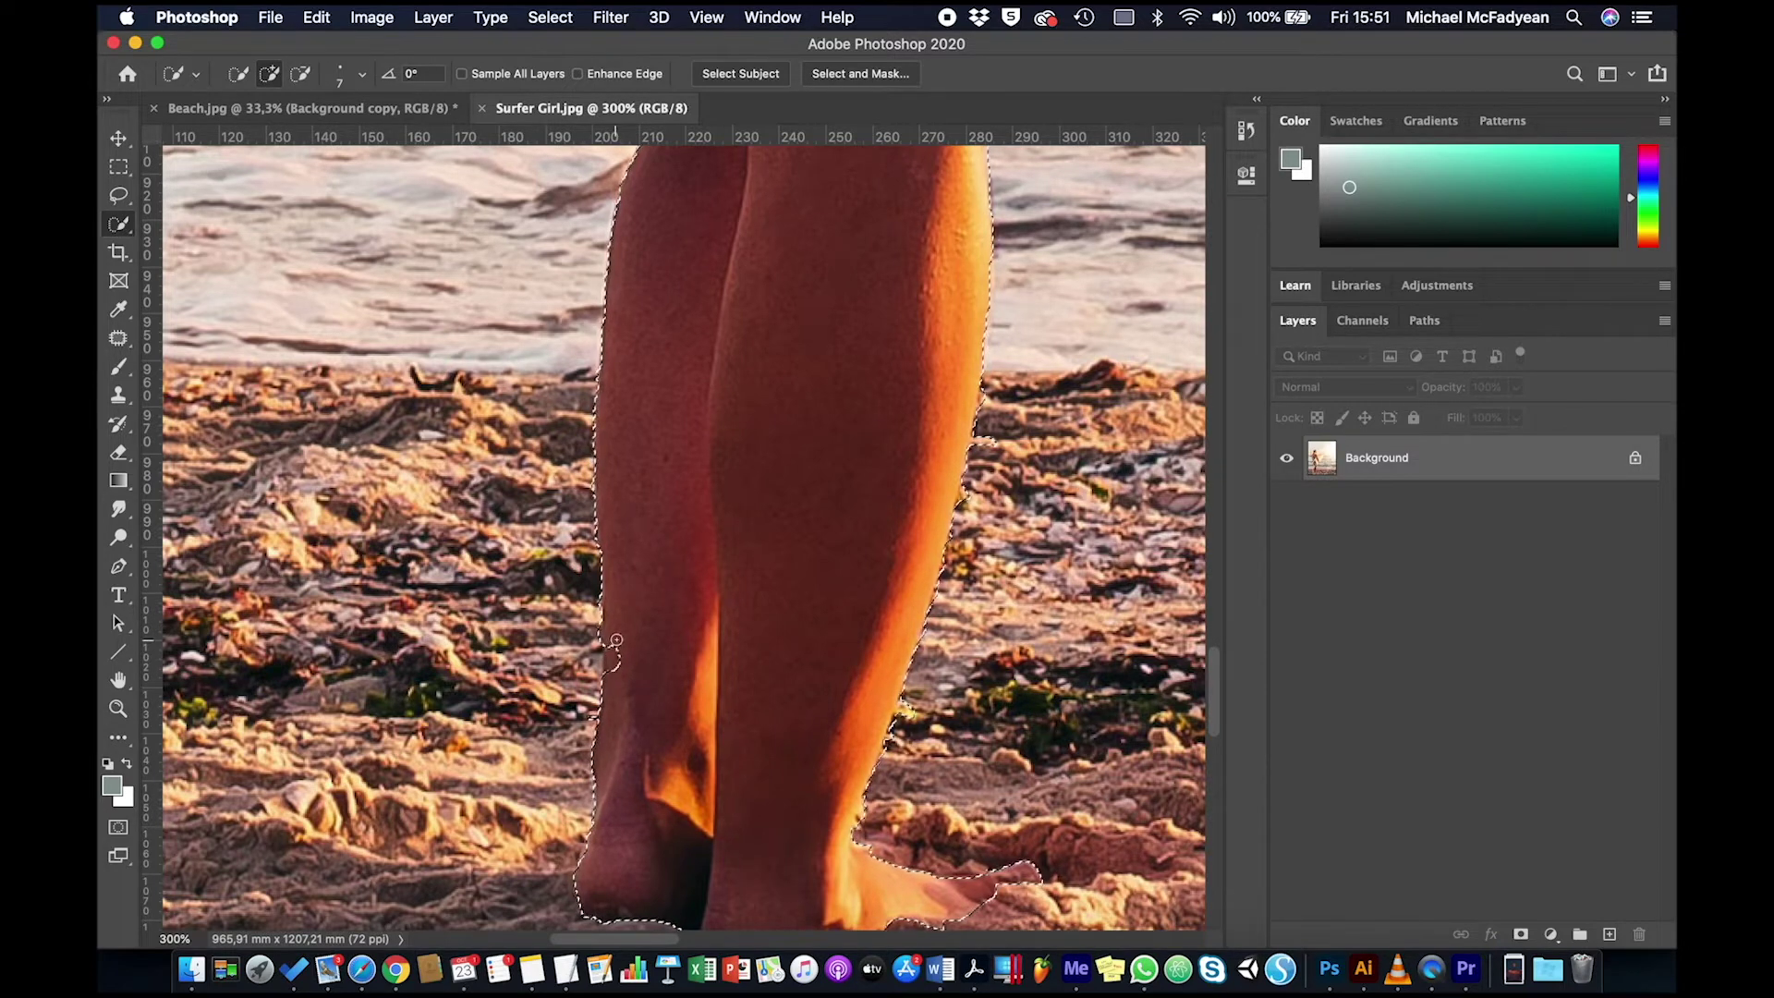
Fill the small notch in the rear calf's selection edge using the Lasso Tool in Add to selection mode.
left_click(118, 195)
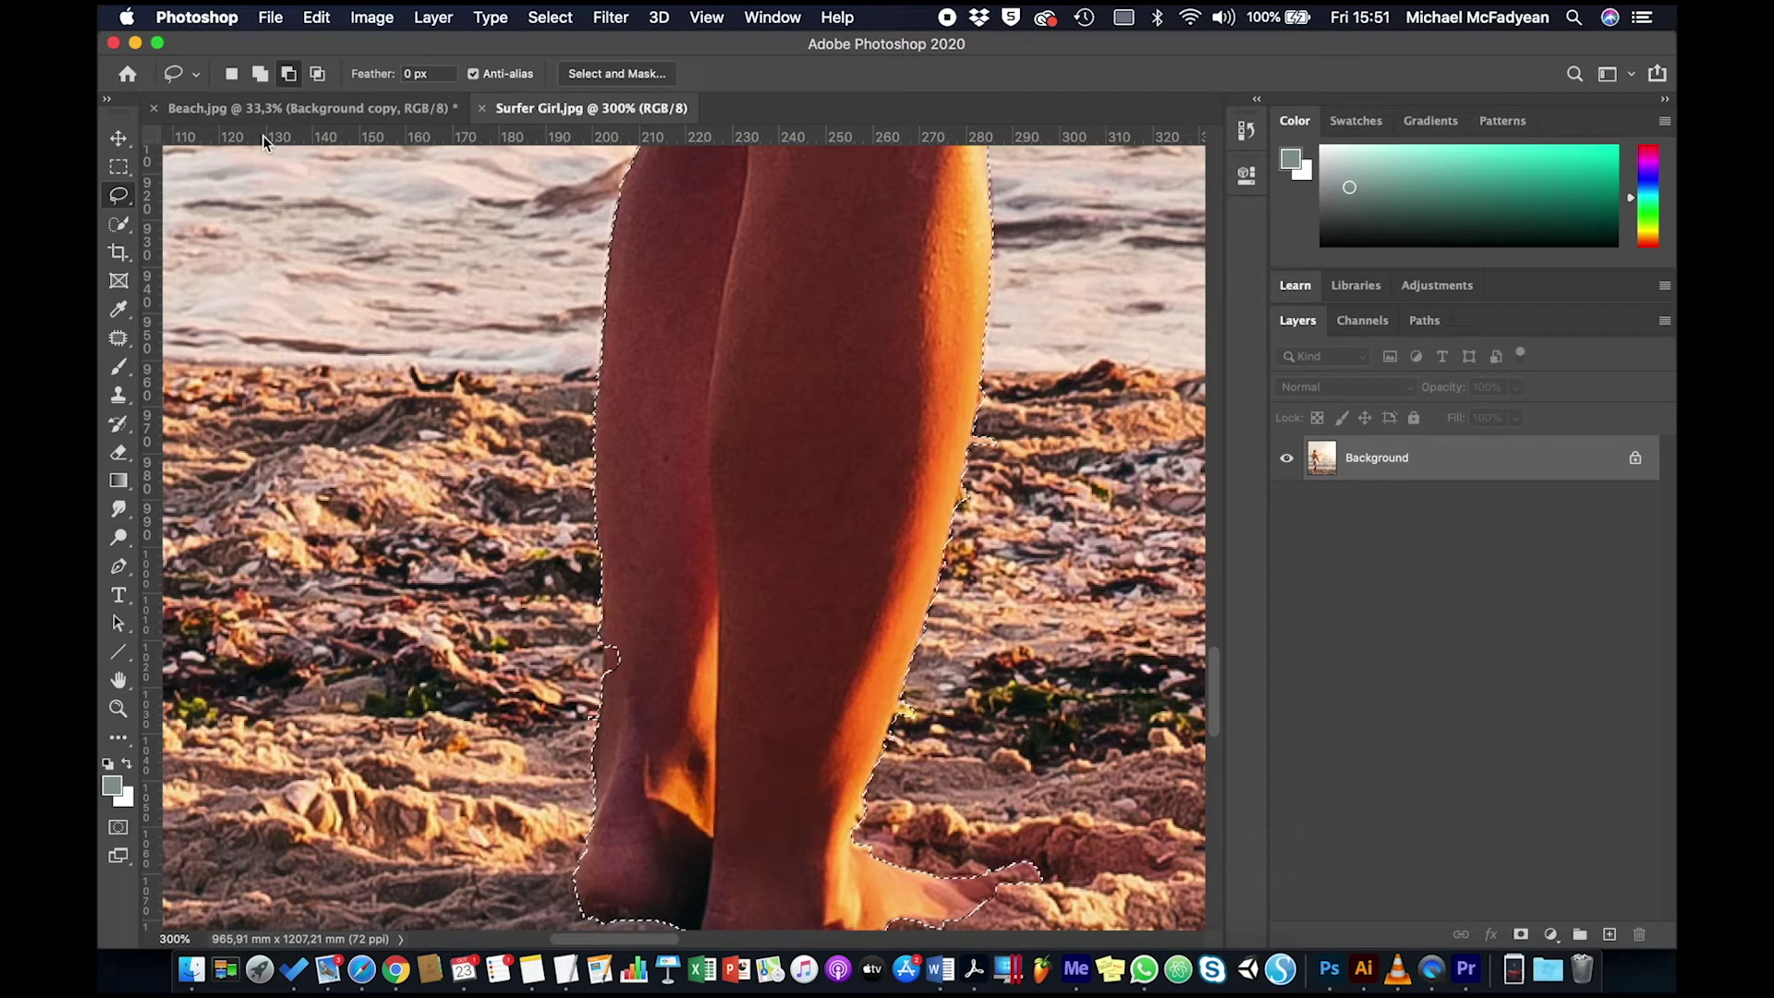
left_click(259, 74)
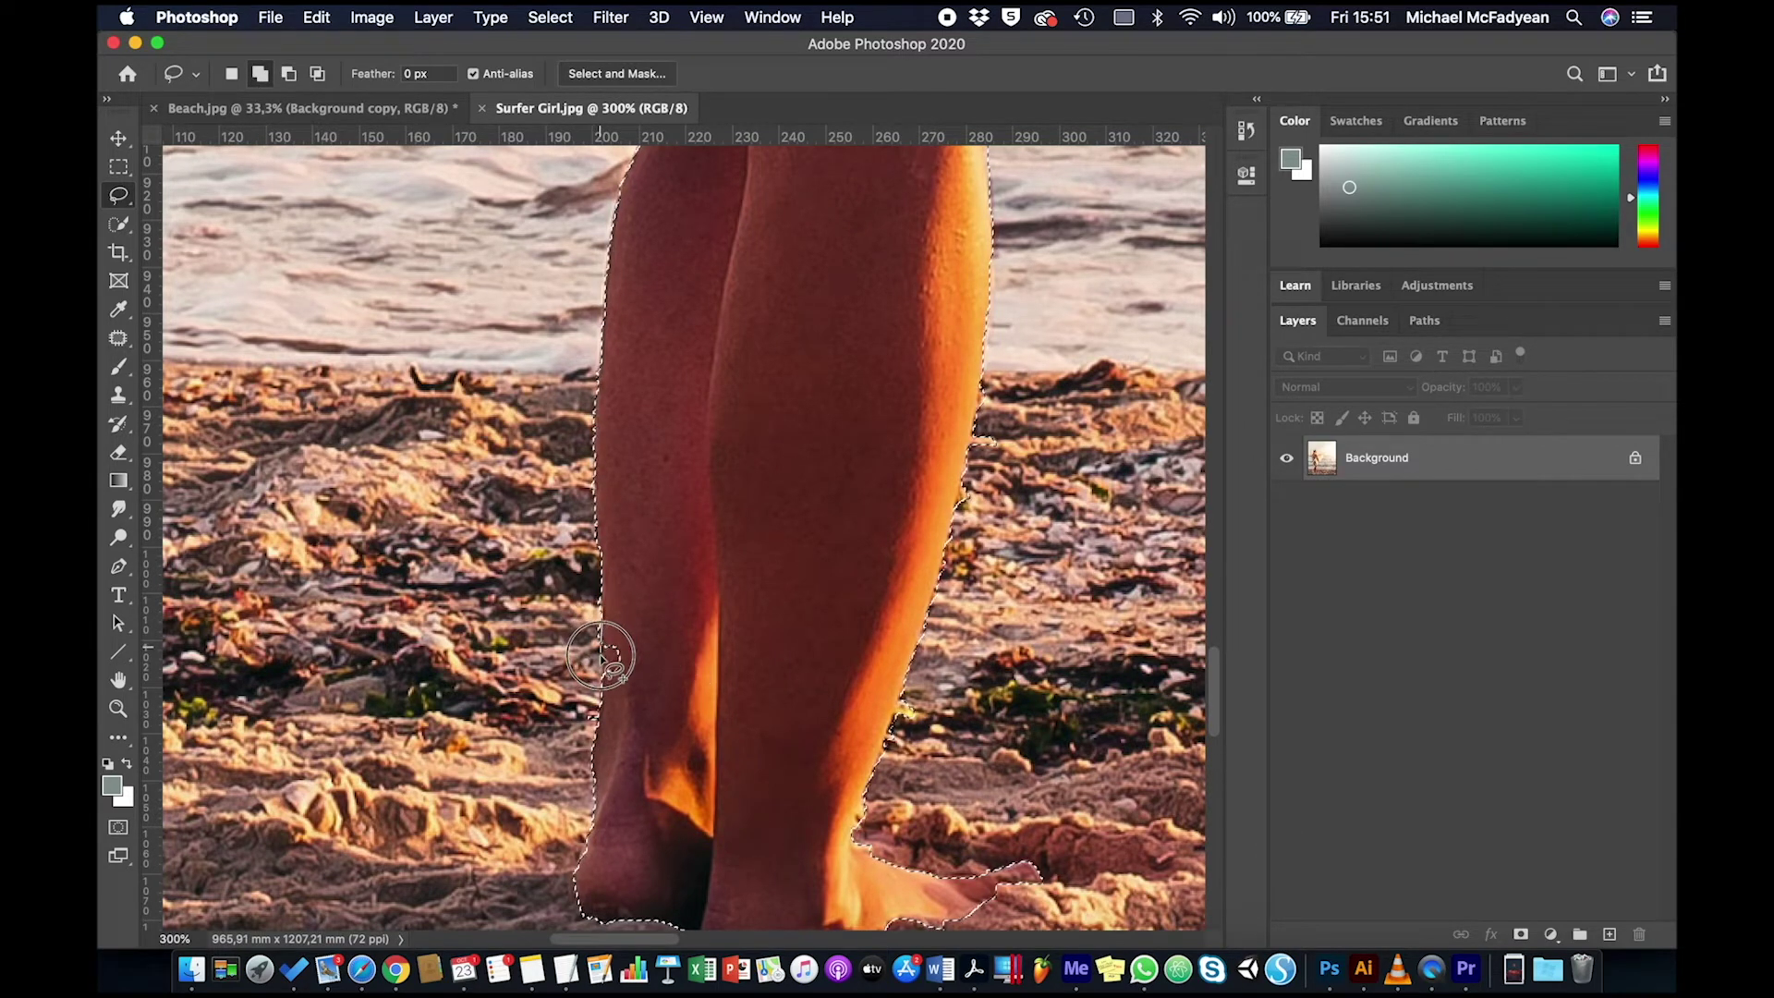
left_click_drag(600, 677, 621, 647)
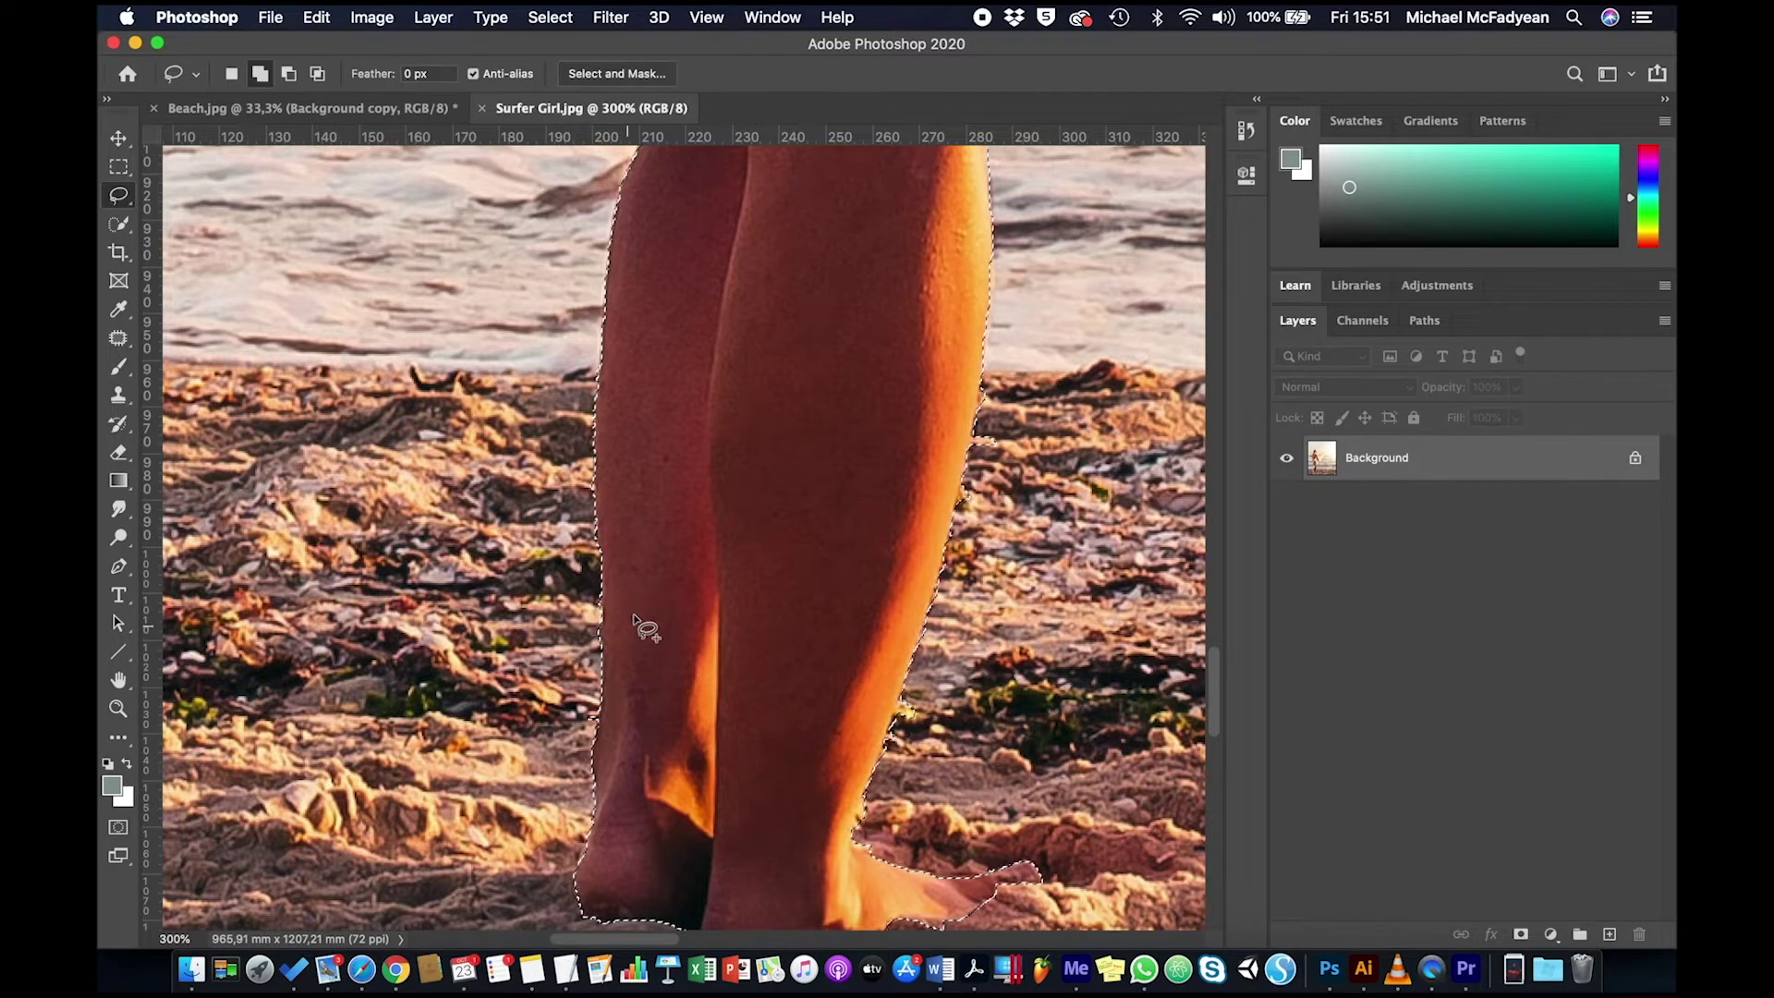
key("alt")
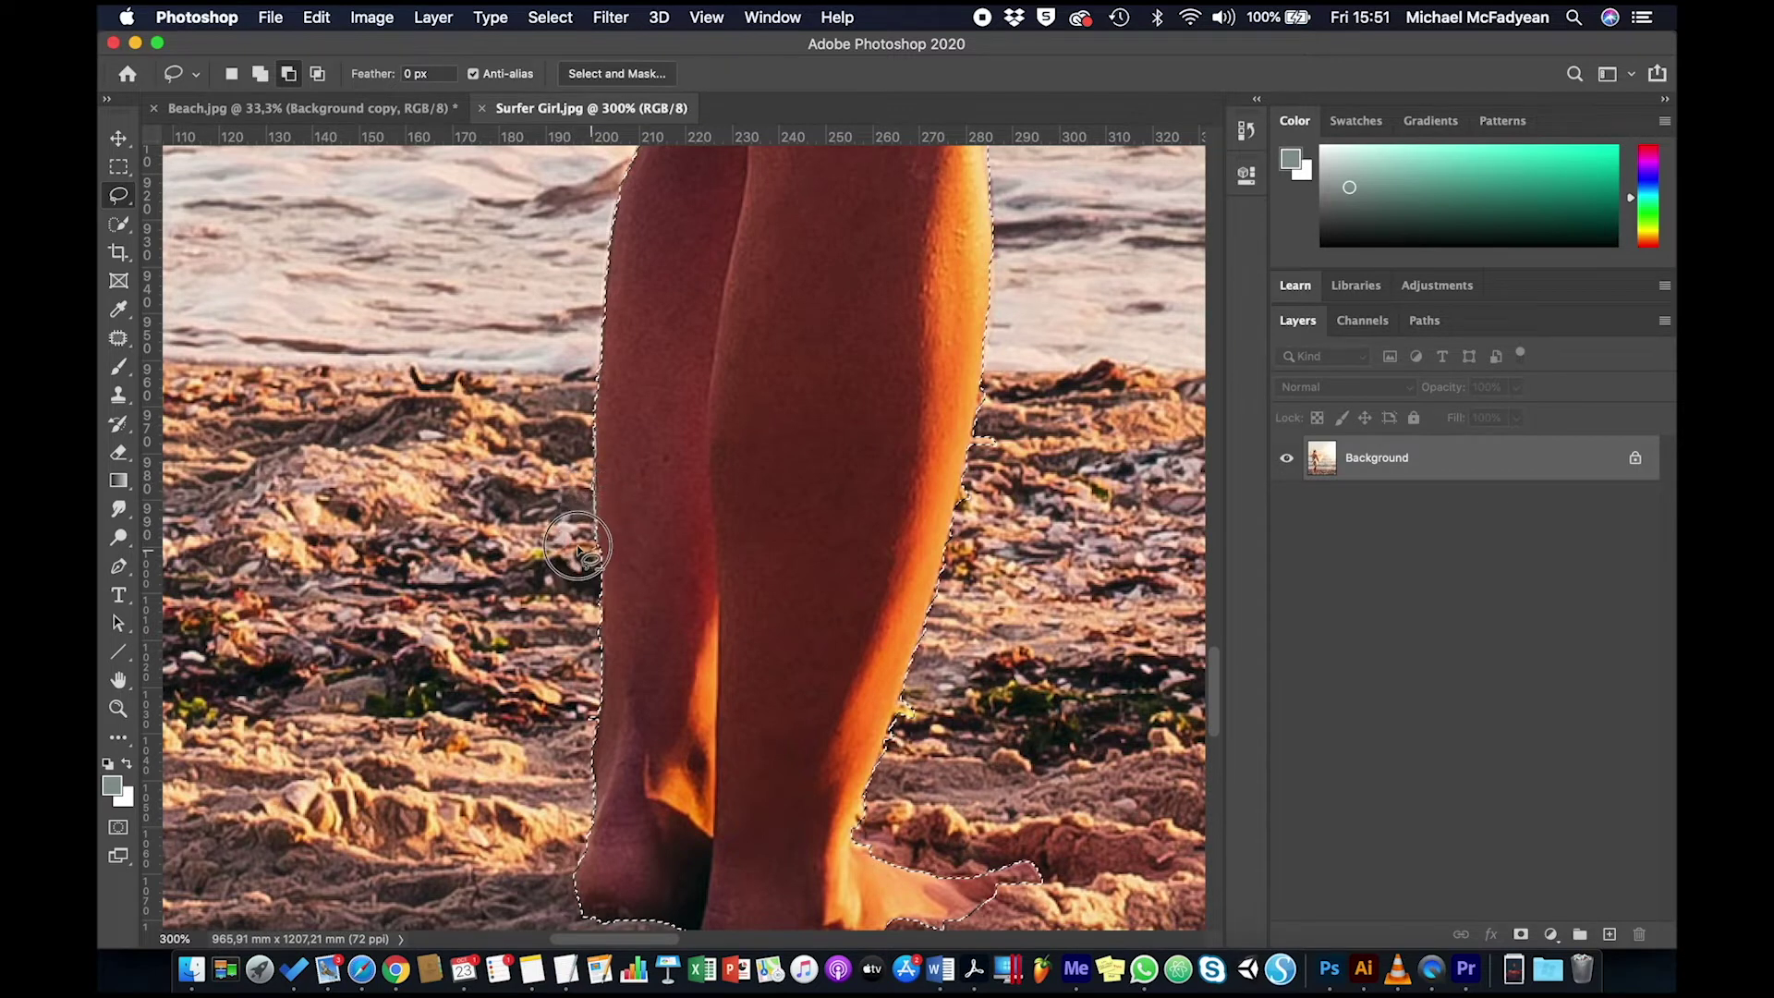
key("shift")
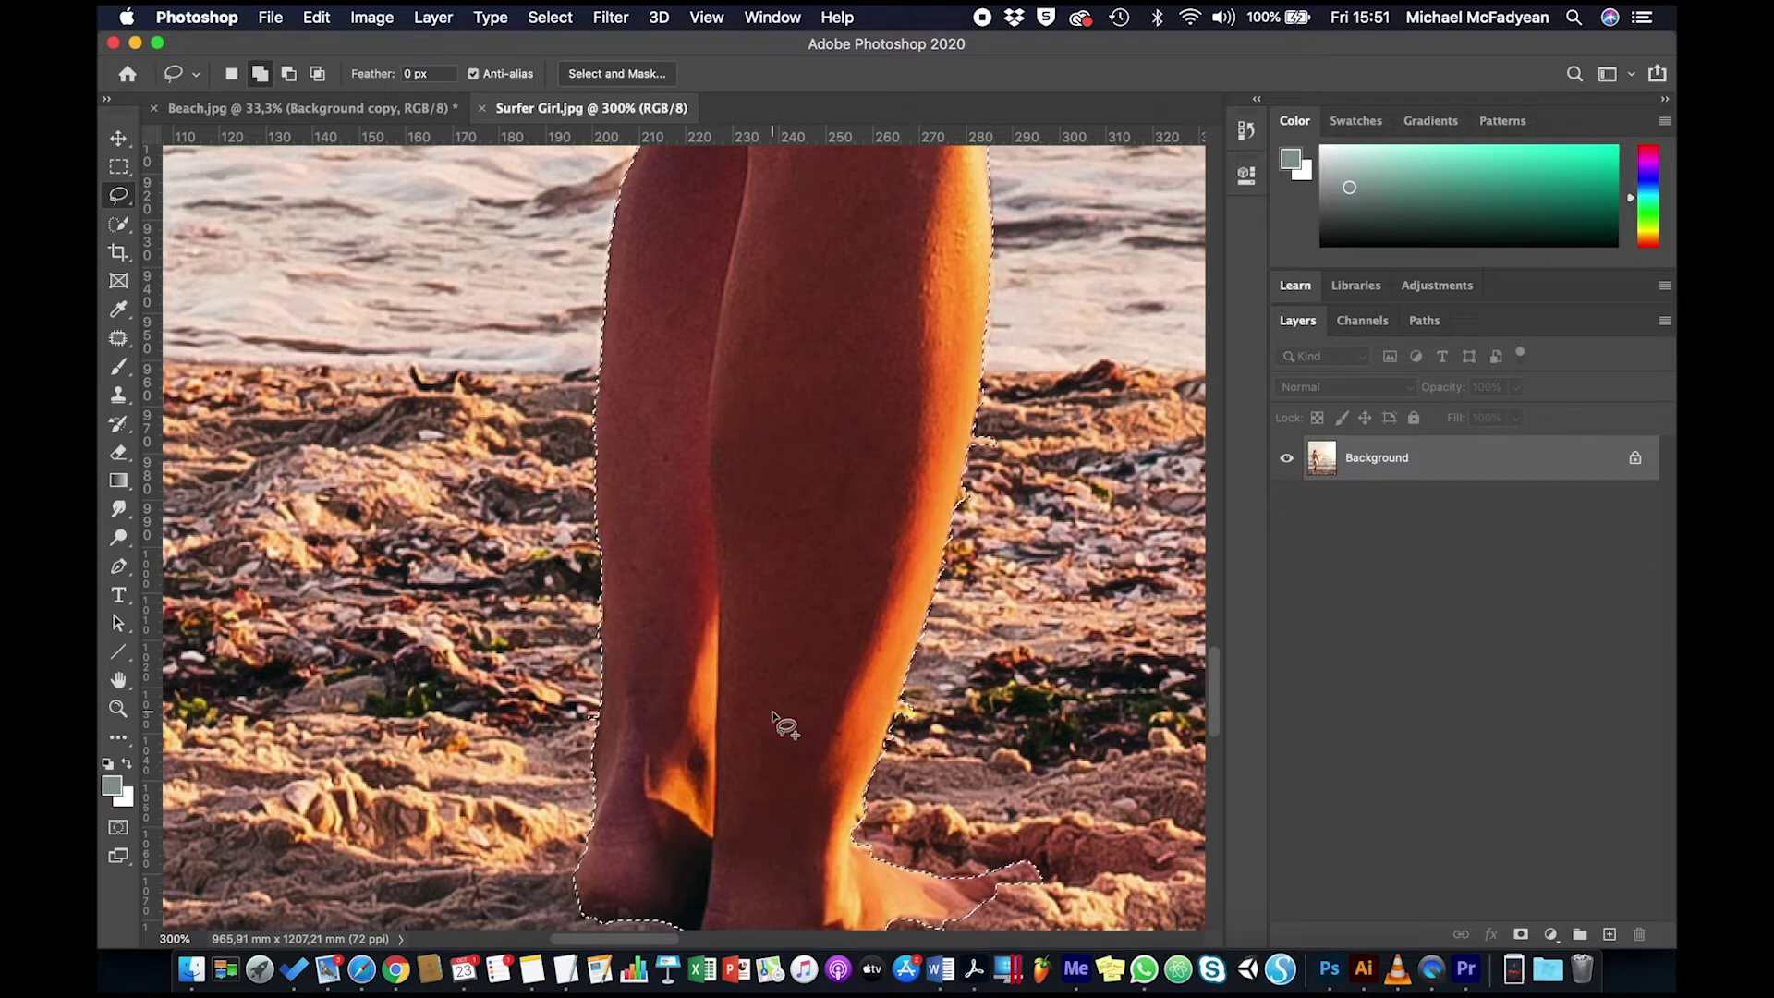
Copy the selected surfer and surfboard from Surfer Girl.jpg into Beach.jpg as a new layer using the Move tool.
key("space")
left_click_drag(779, 725, 746, 679)
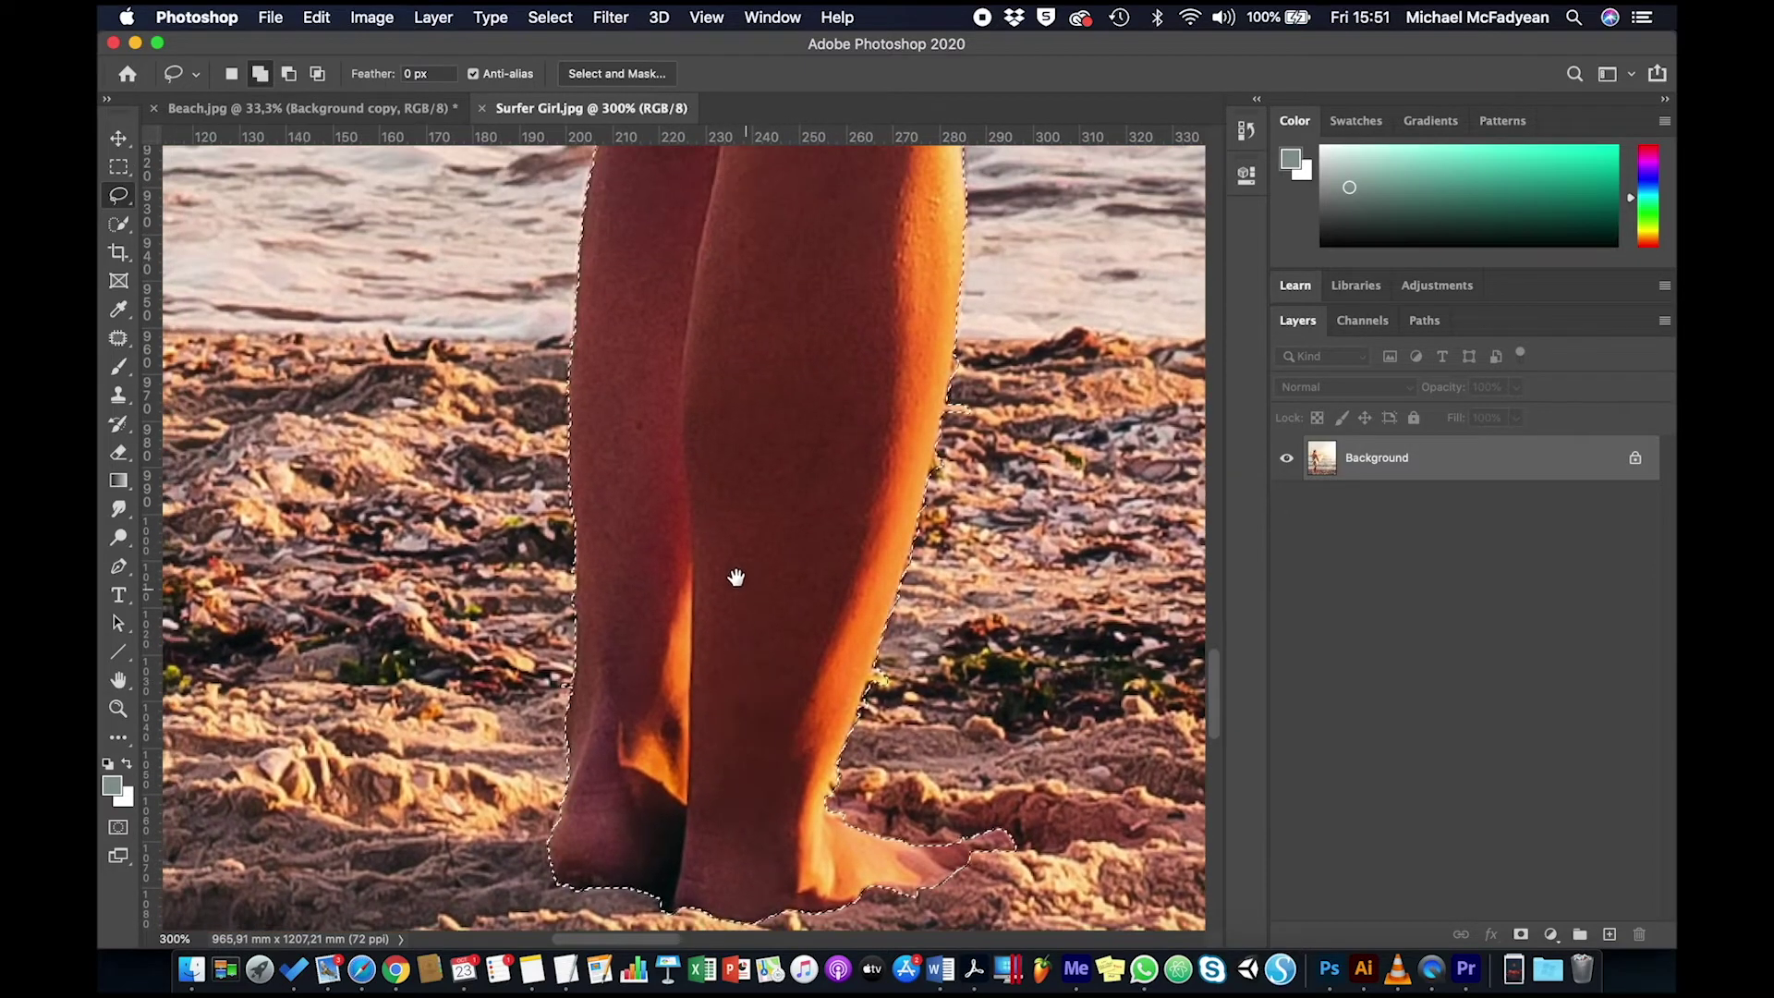
left_click_drag(733, 579, 724, 705)
left_click_drag(752, 530, 746, 699)
left_click_drag(753, 365, 757, 566)
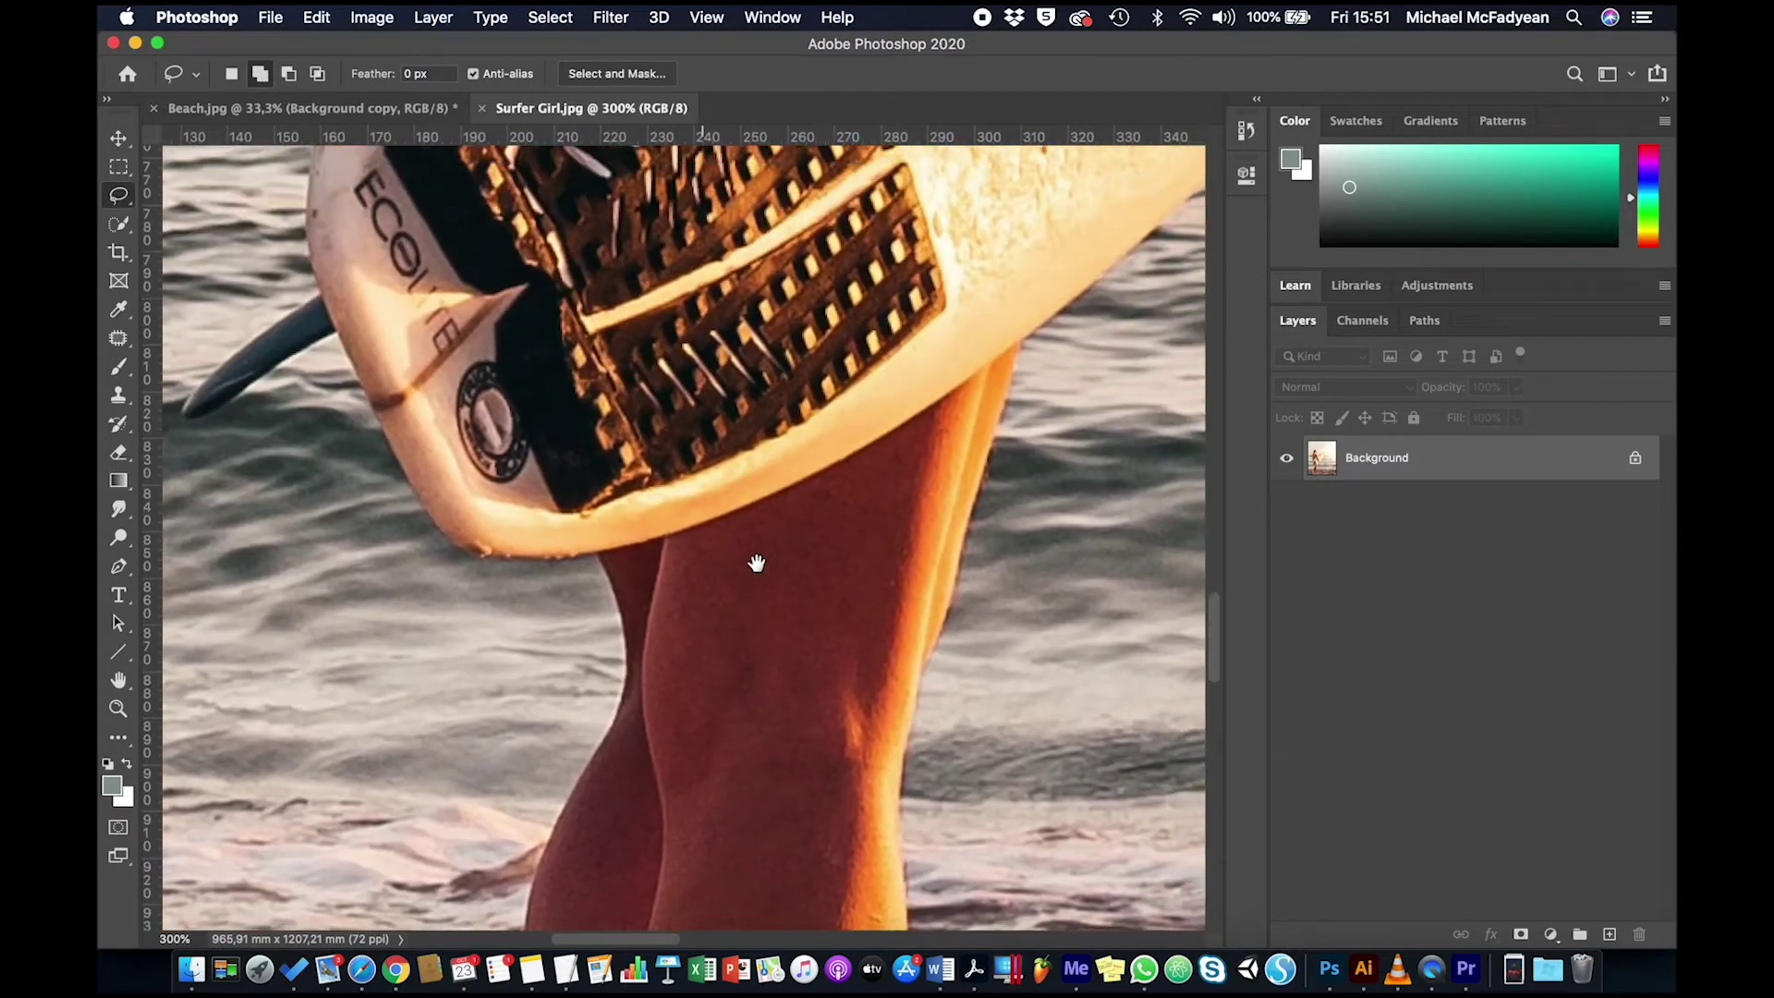
left_click_drag(772, 453, 753, 559)
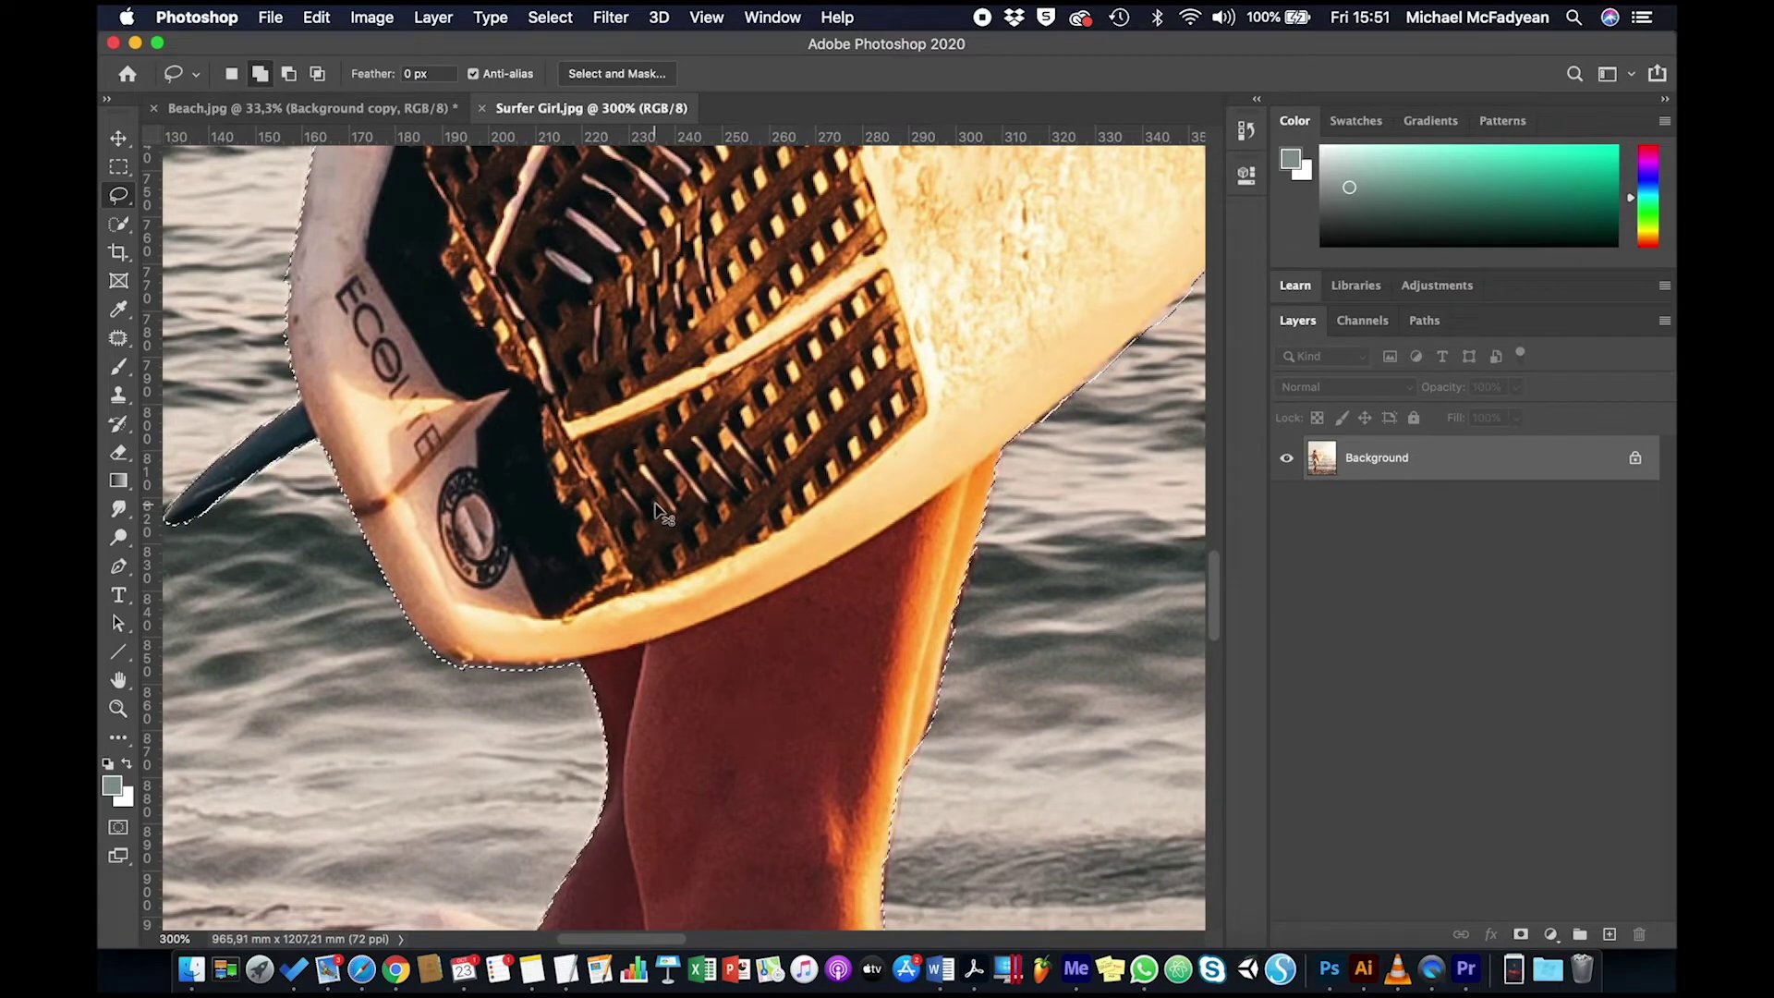
key("super+0")
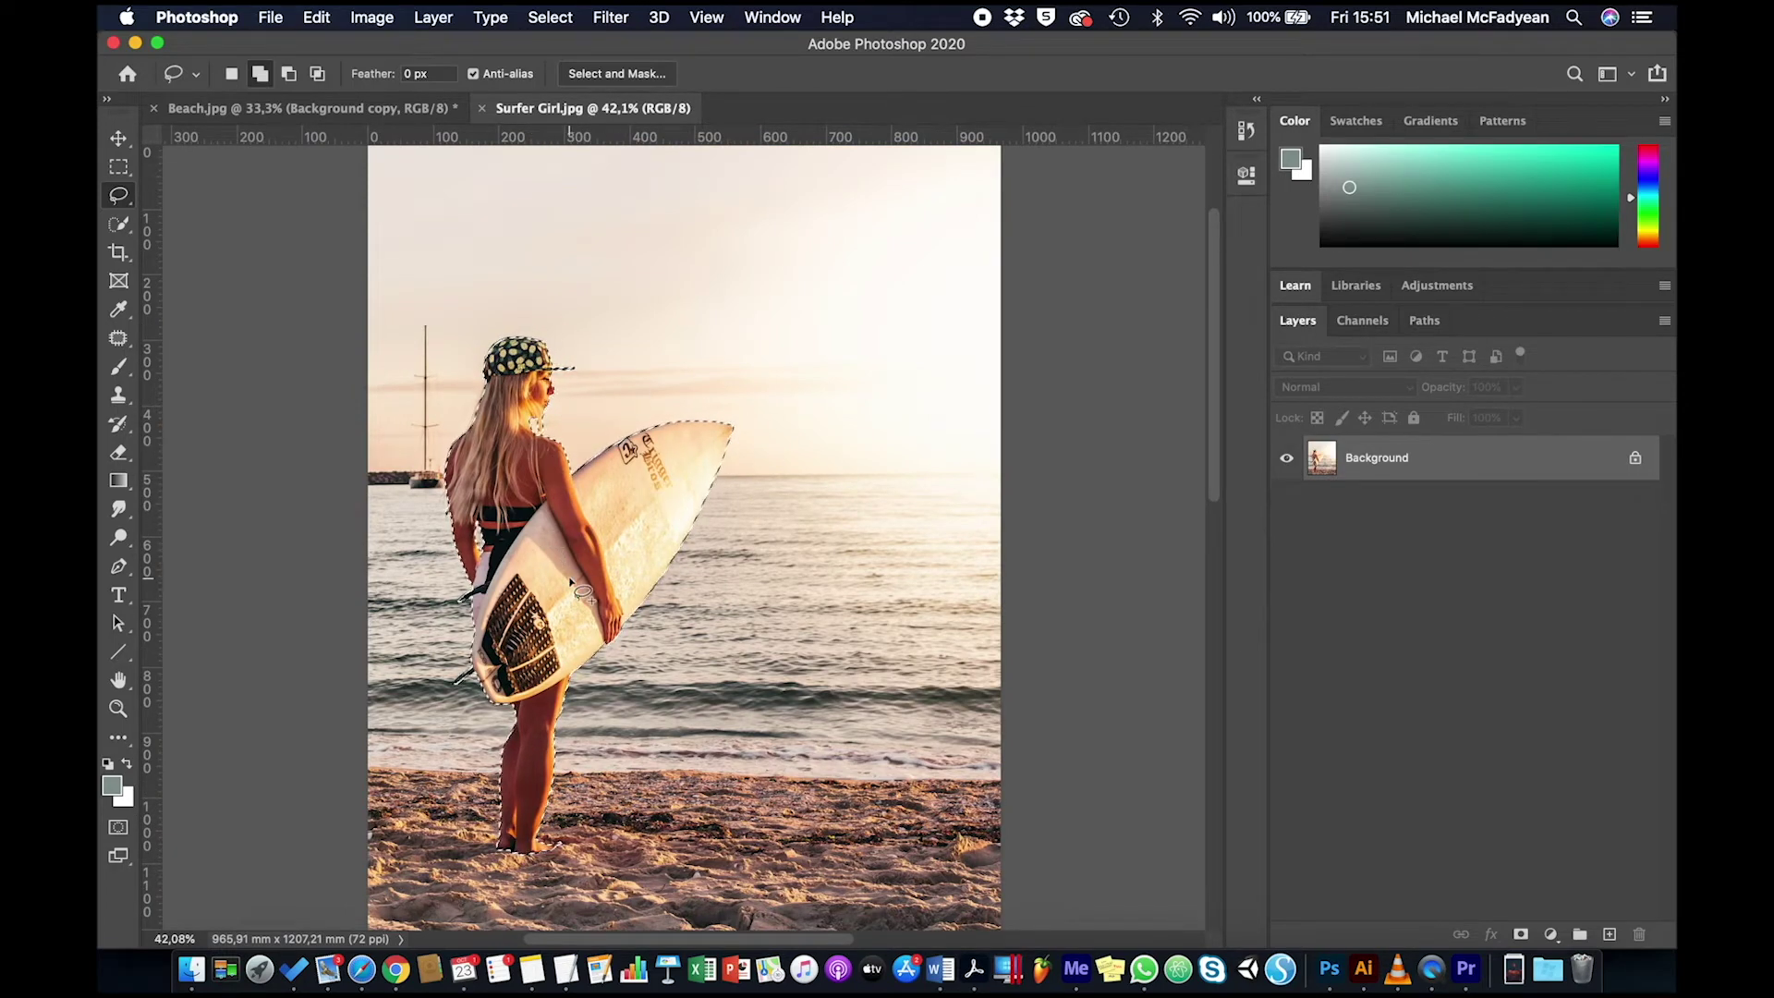
left_click(119, 138)
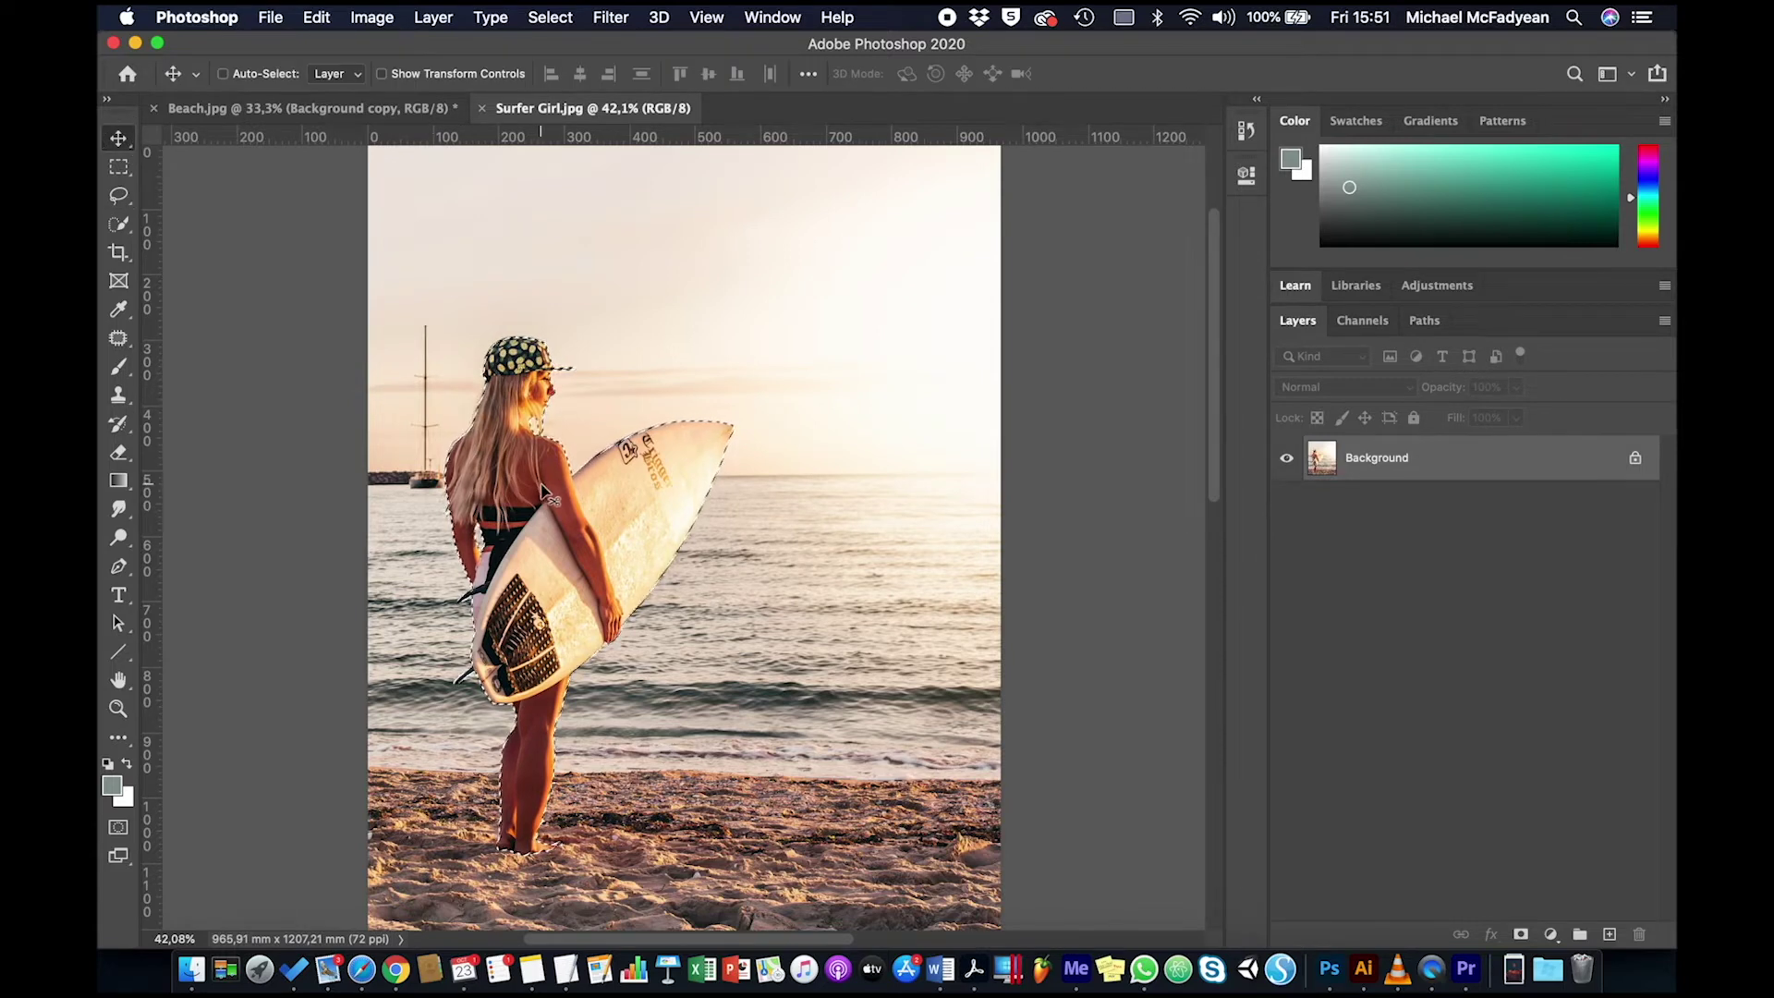
left_click_drag(538, 485, 673, 555)
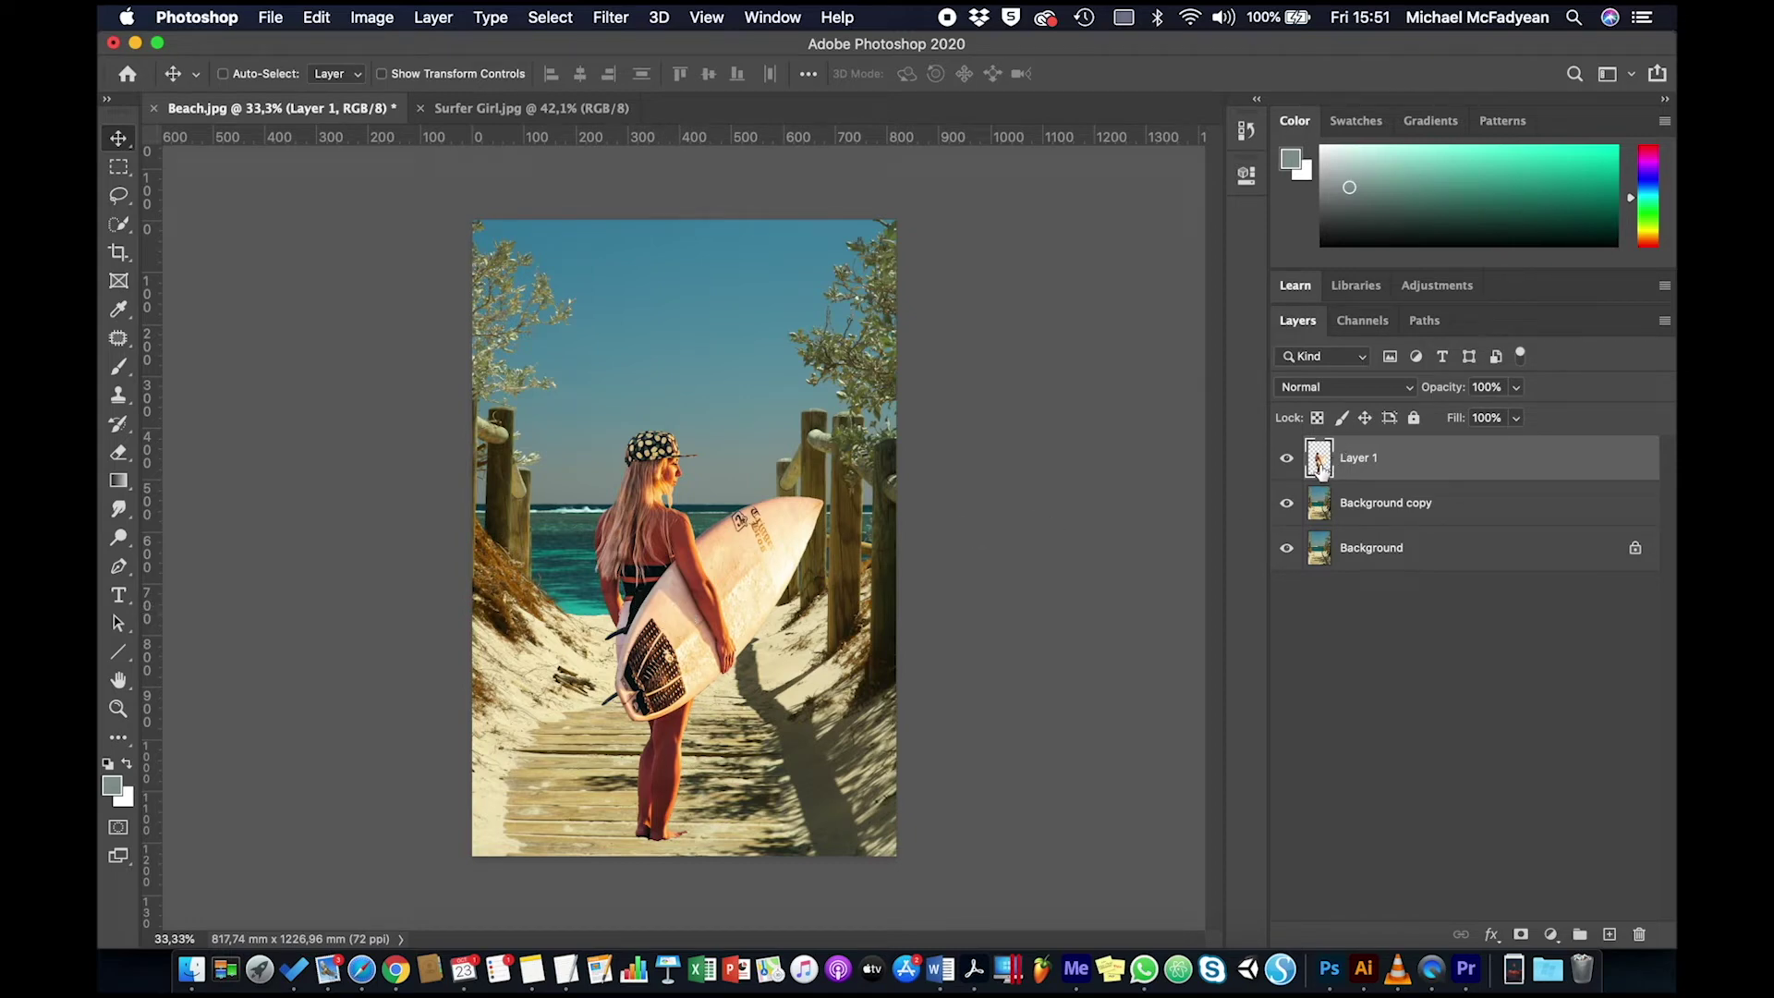
left_click(532, 115)
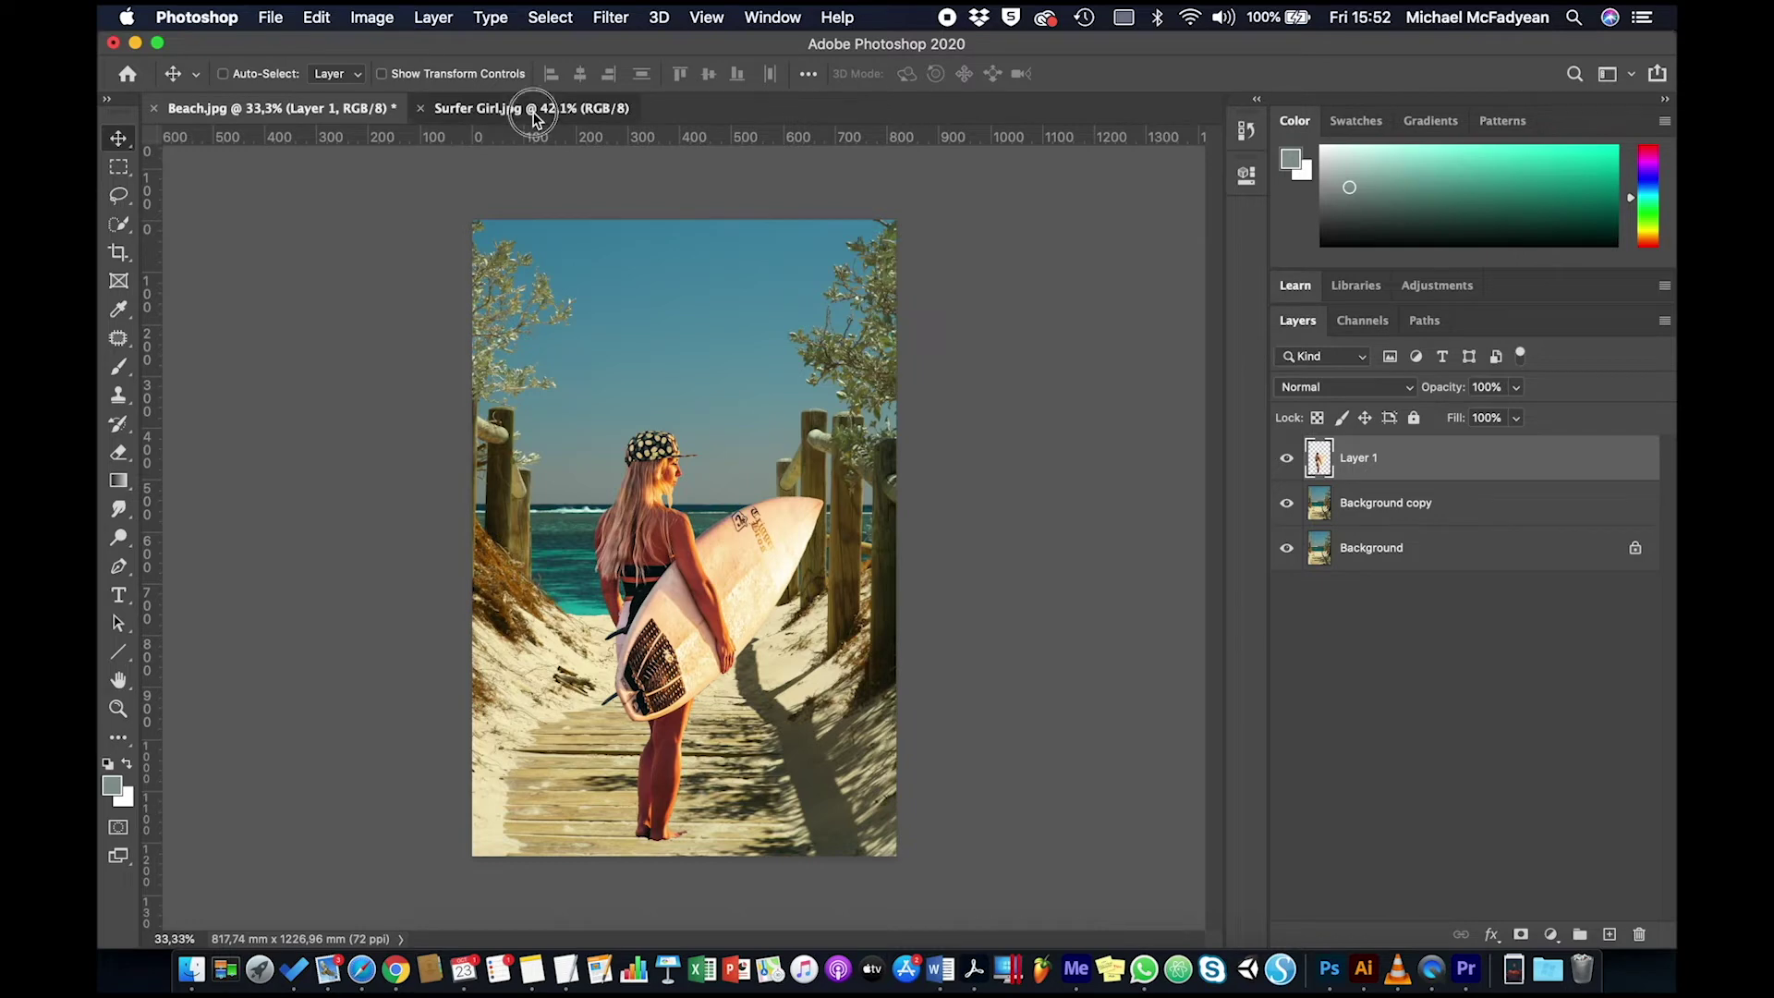
left_click(319, 115)
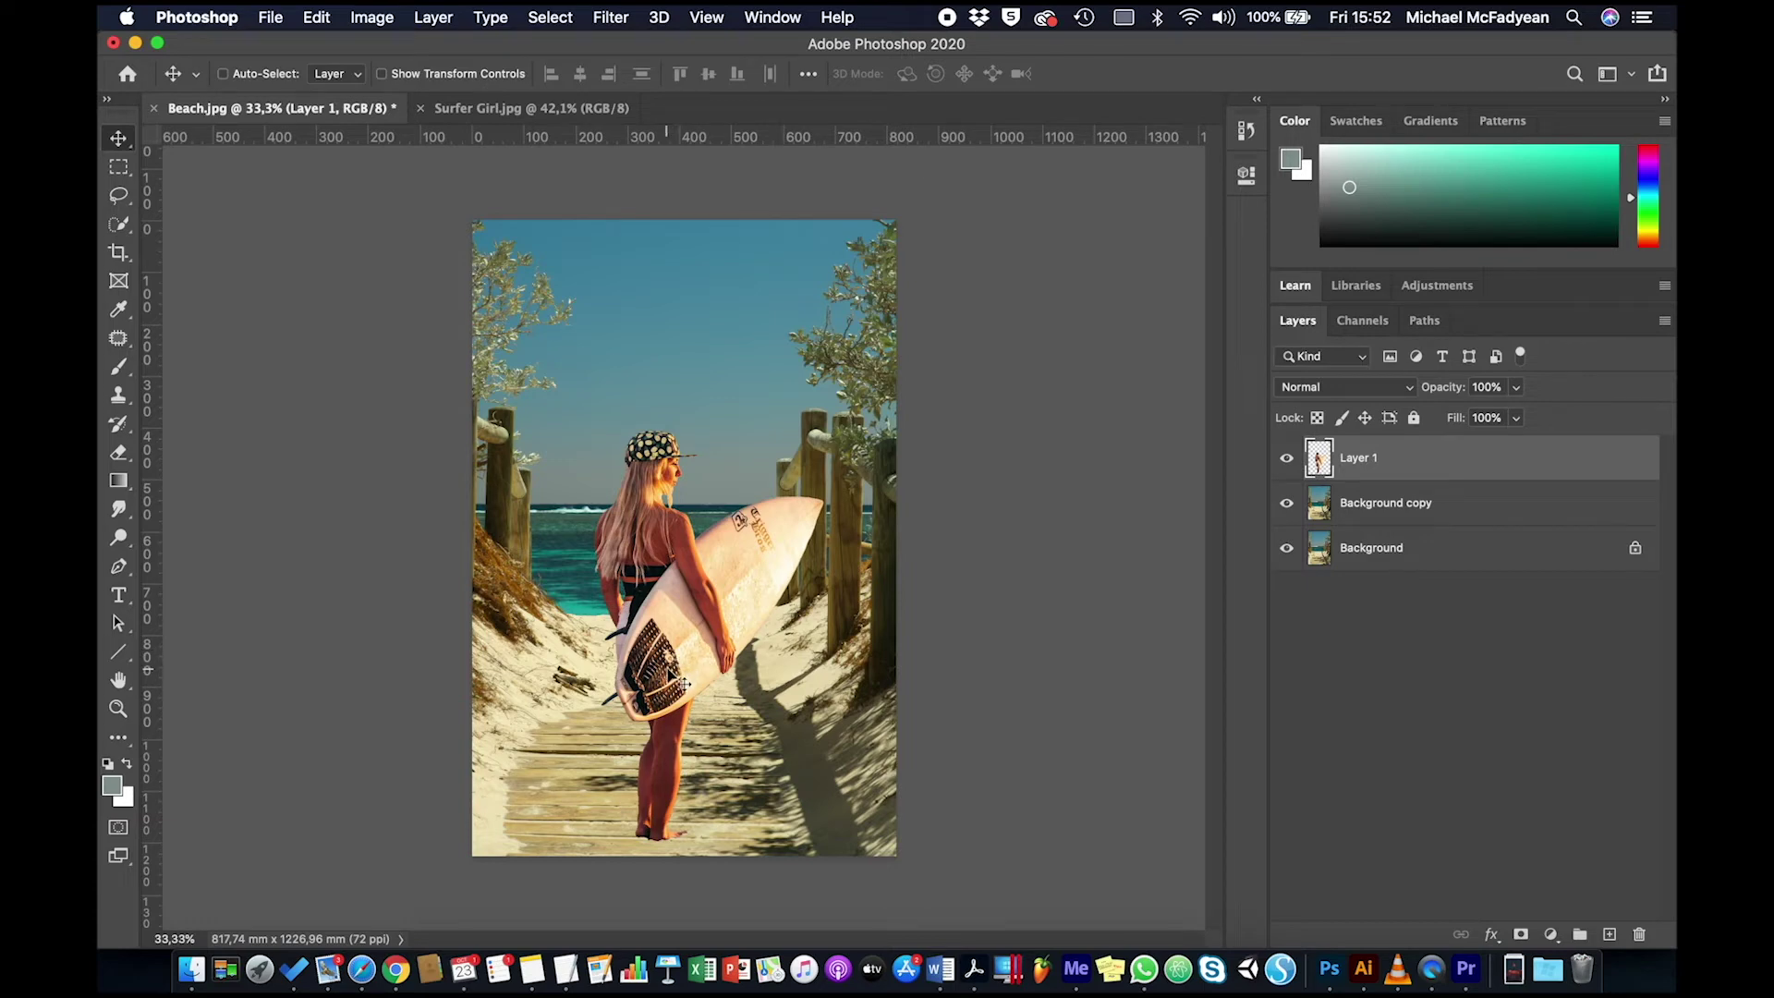
Scale the surfer layer proportionally to about 62% and place her on the sand at the far end of the boardwalk.
left_click_drag(662, 659, 679, 511)
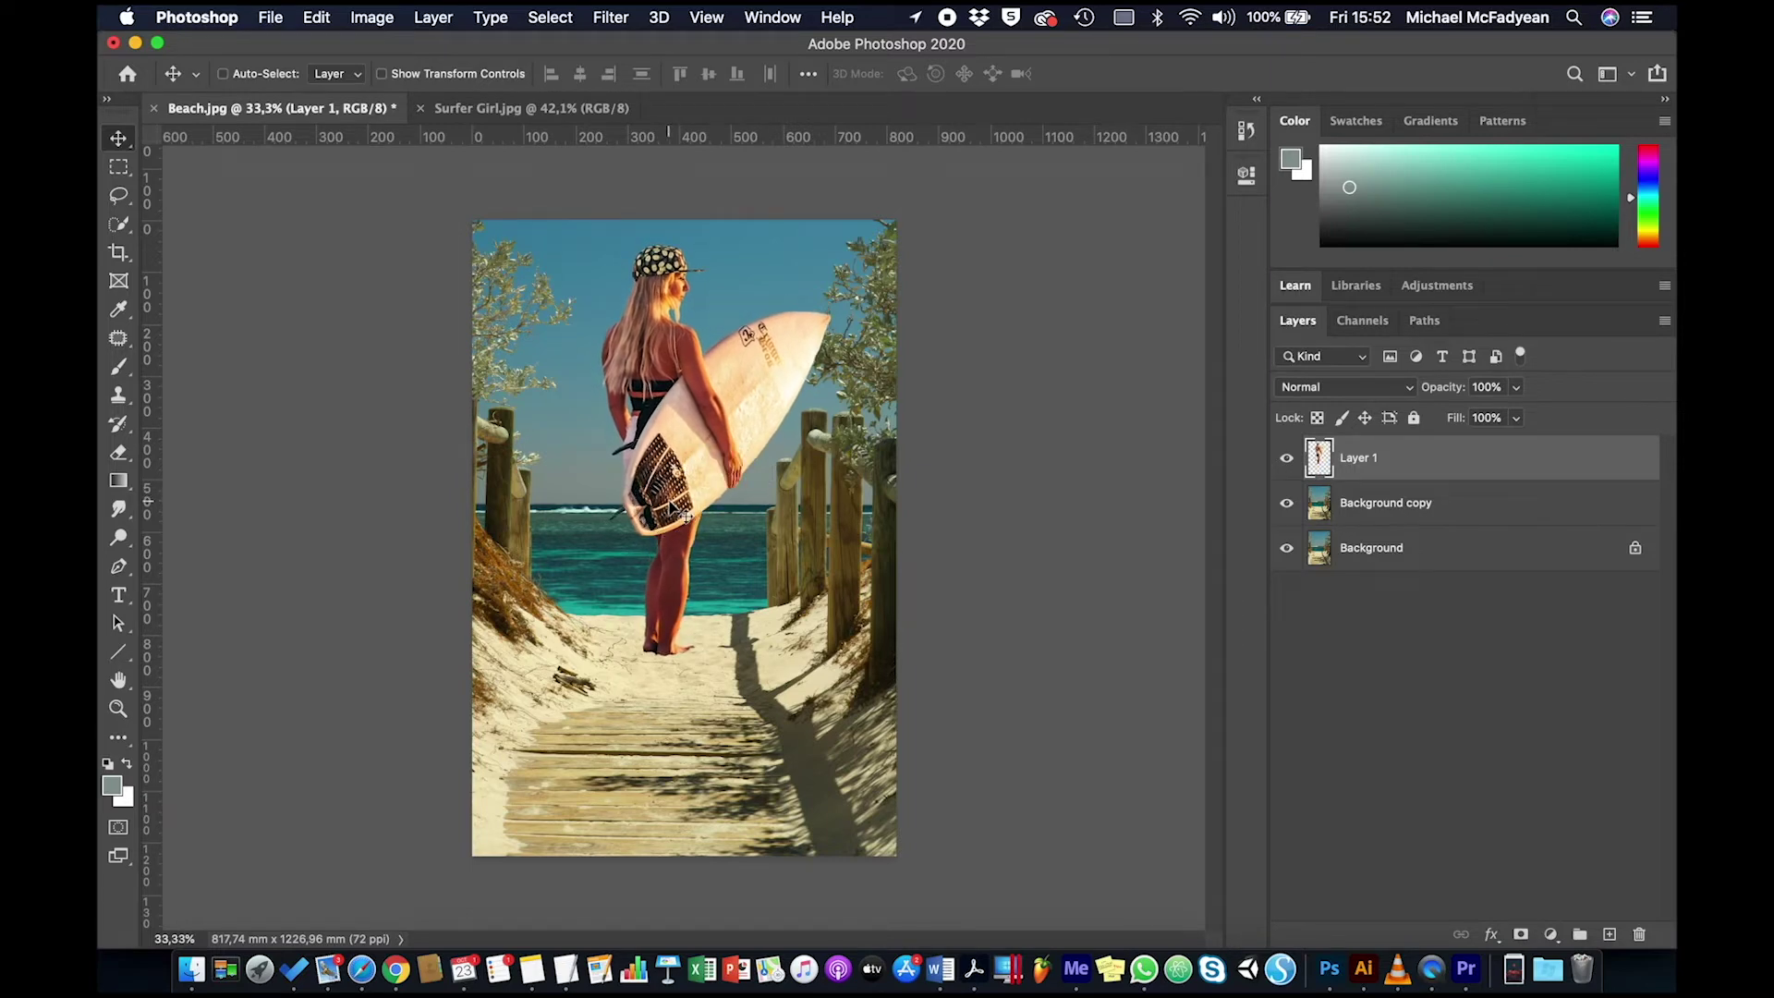
key("super")
key("super+t")
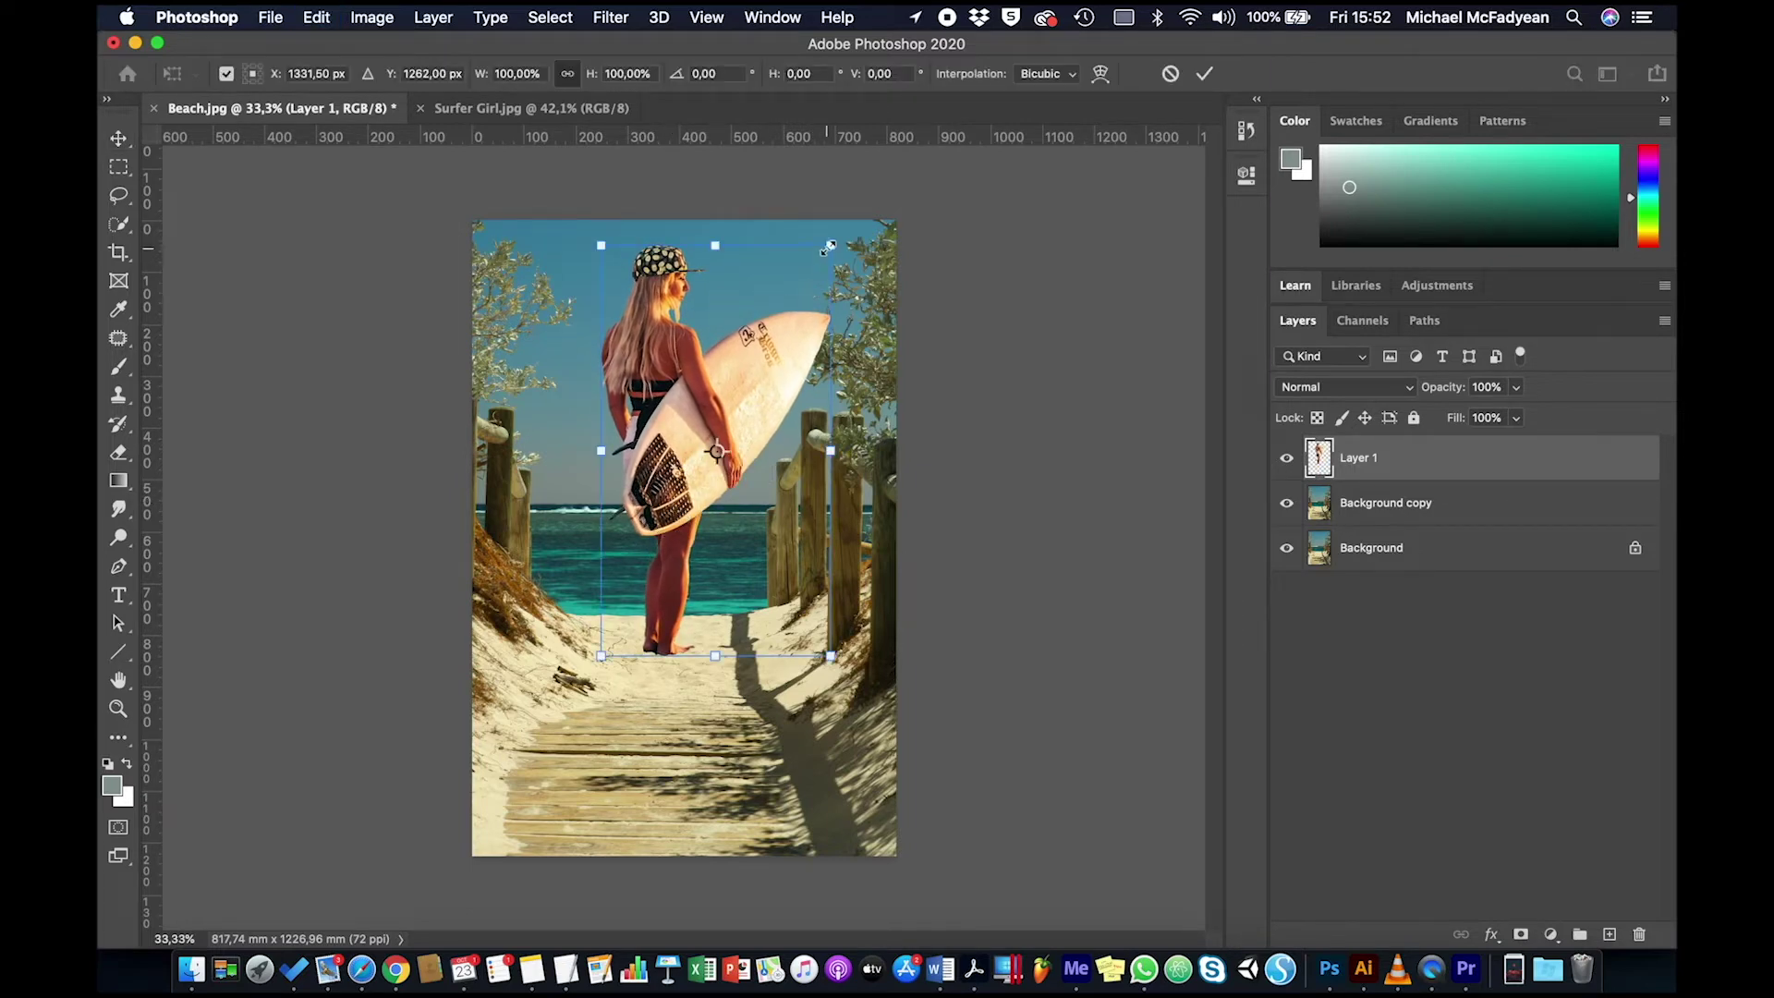
left_click_drag(831, 245, 782, 429)
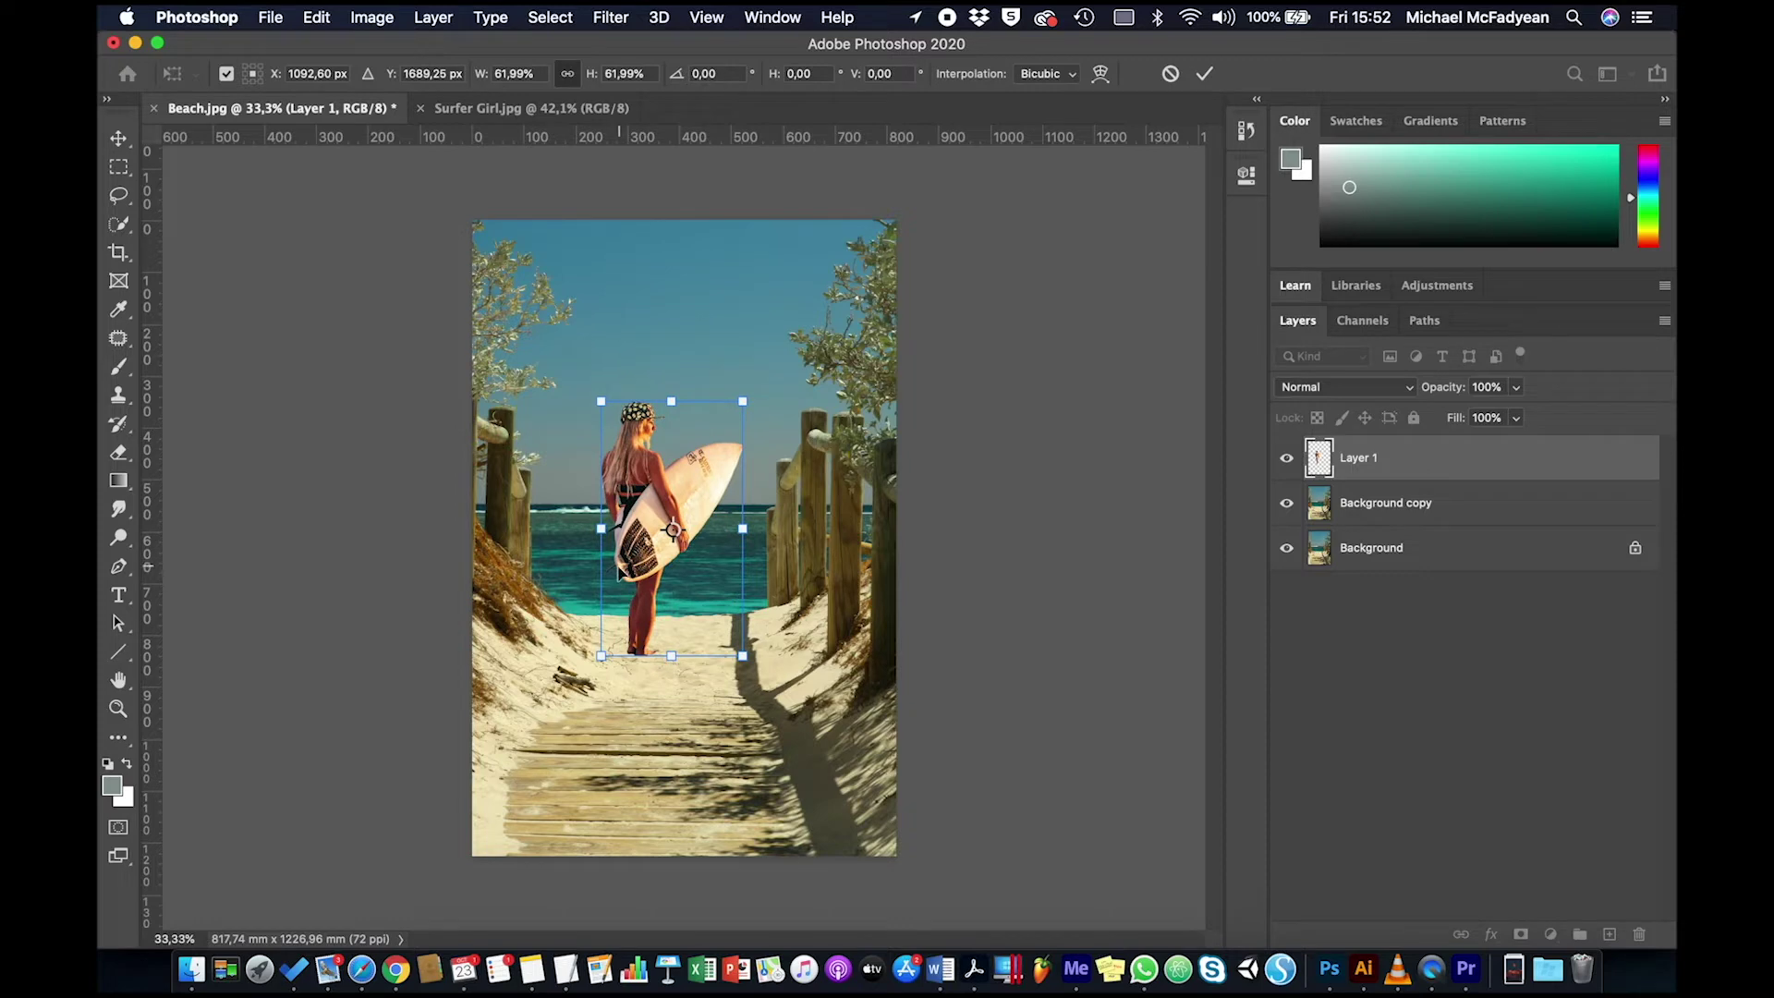
mouse_move(635, 566)
left_mouse_down()
mouse_move(660, 559)
mouse_move(645, 550)
left_mouse_up()
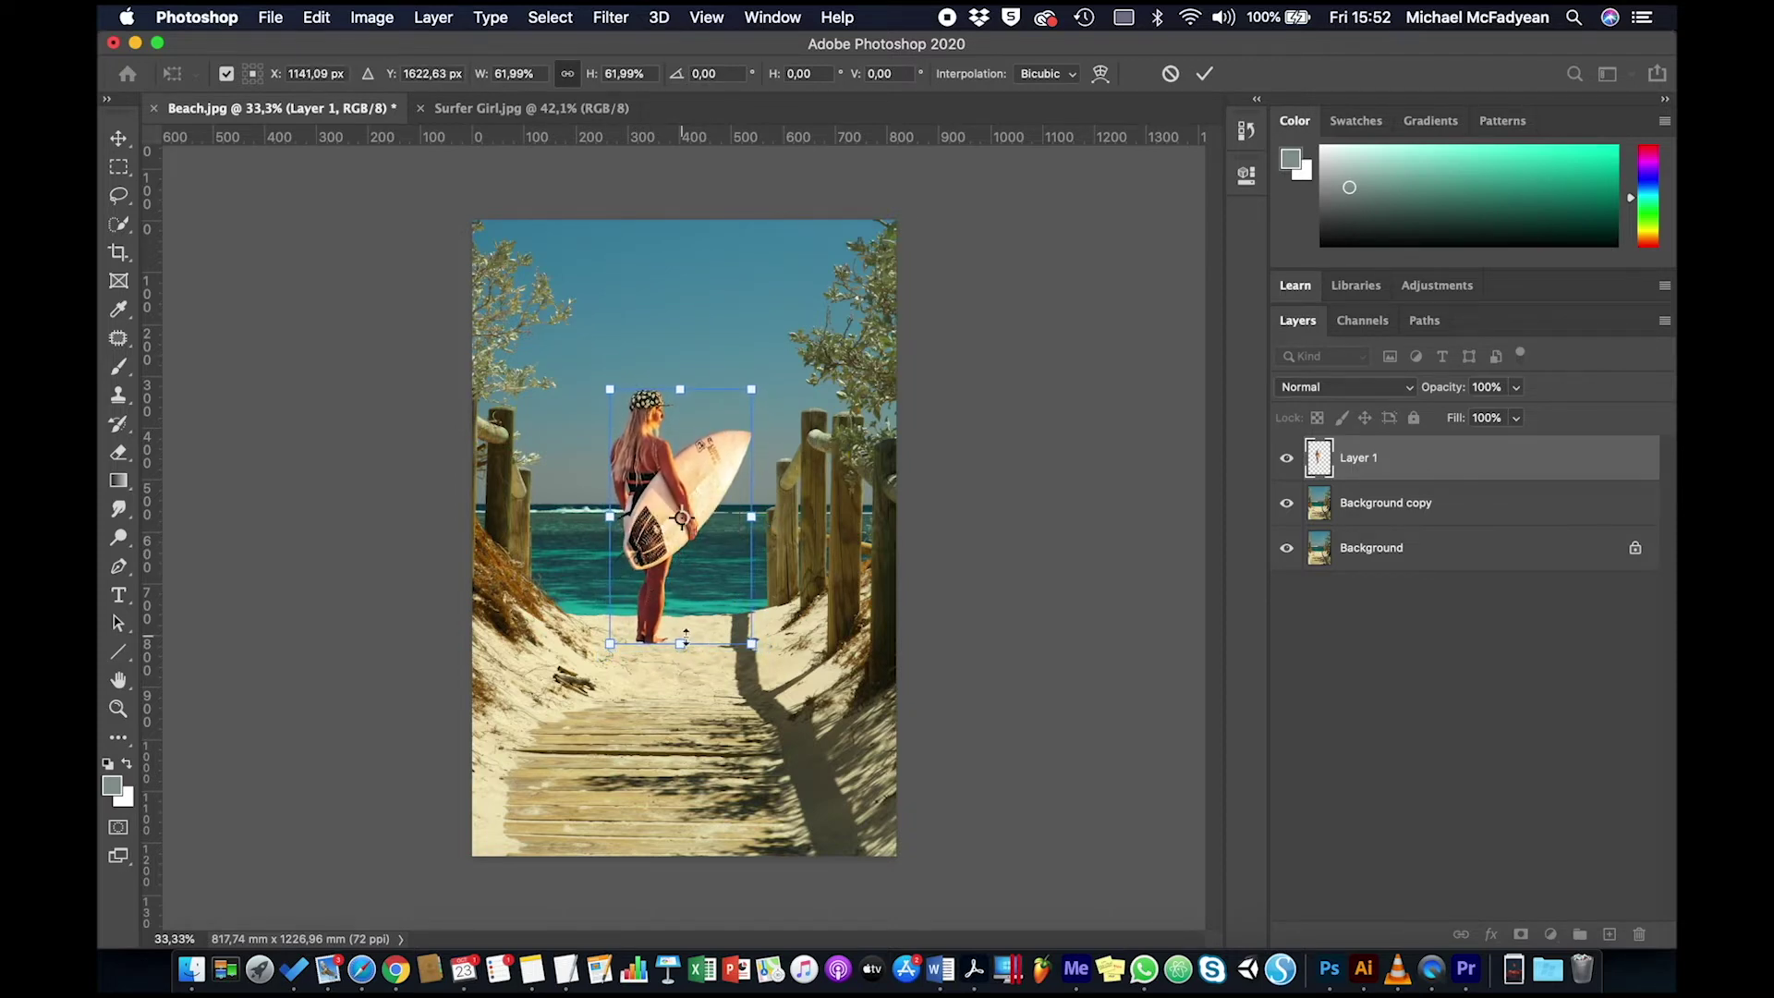
key("Return")
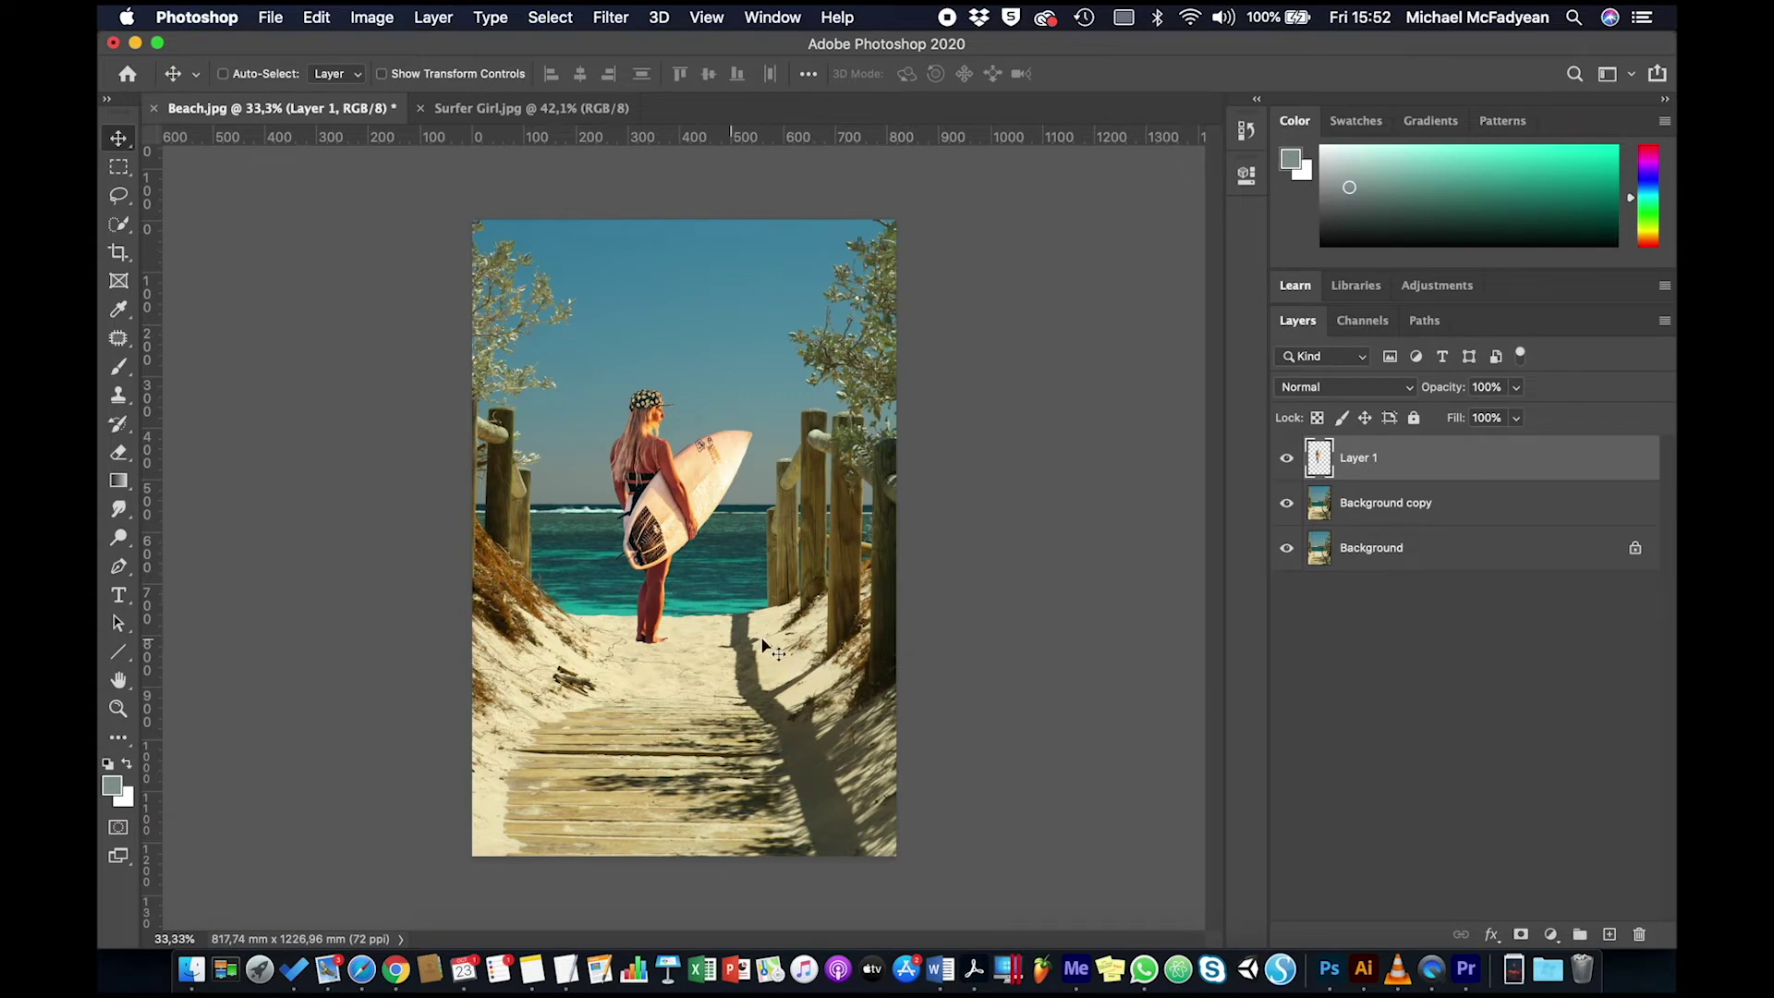
Rename the surfer's layer as Surfer Girl.
right_click(1406, 468)
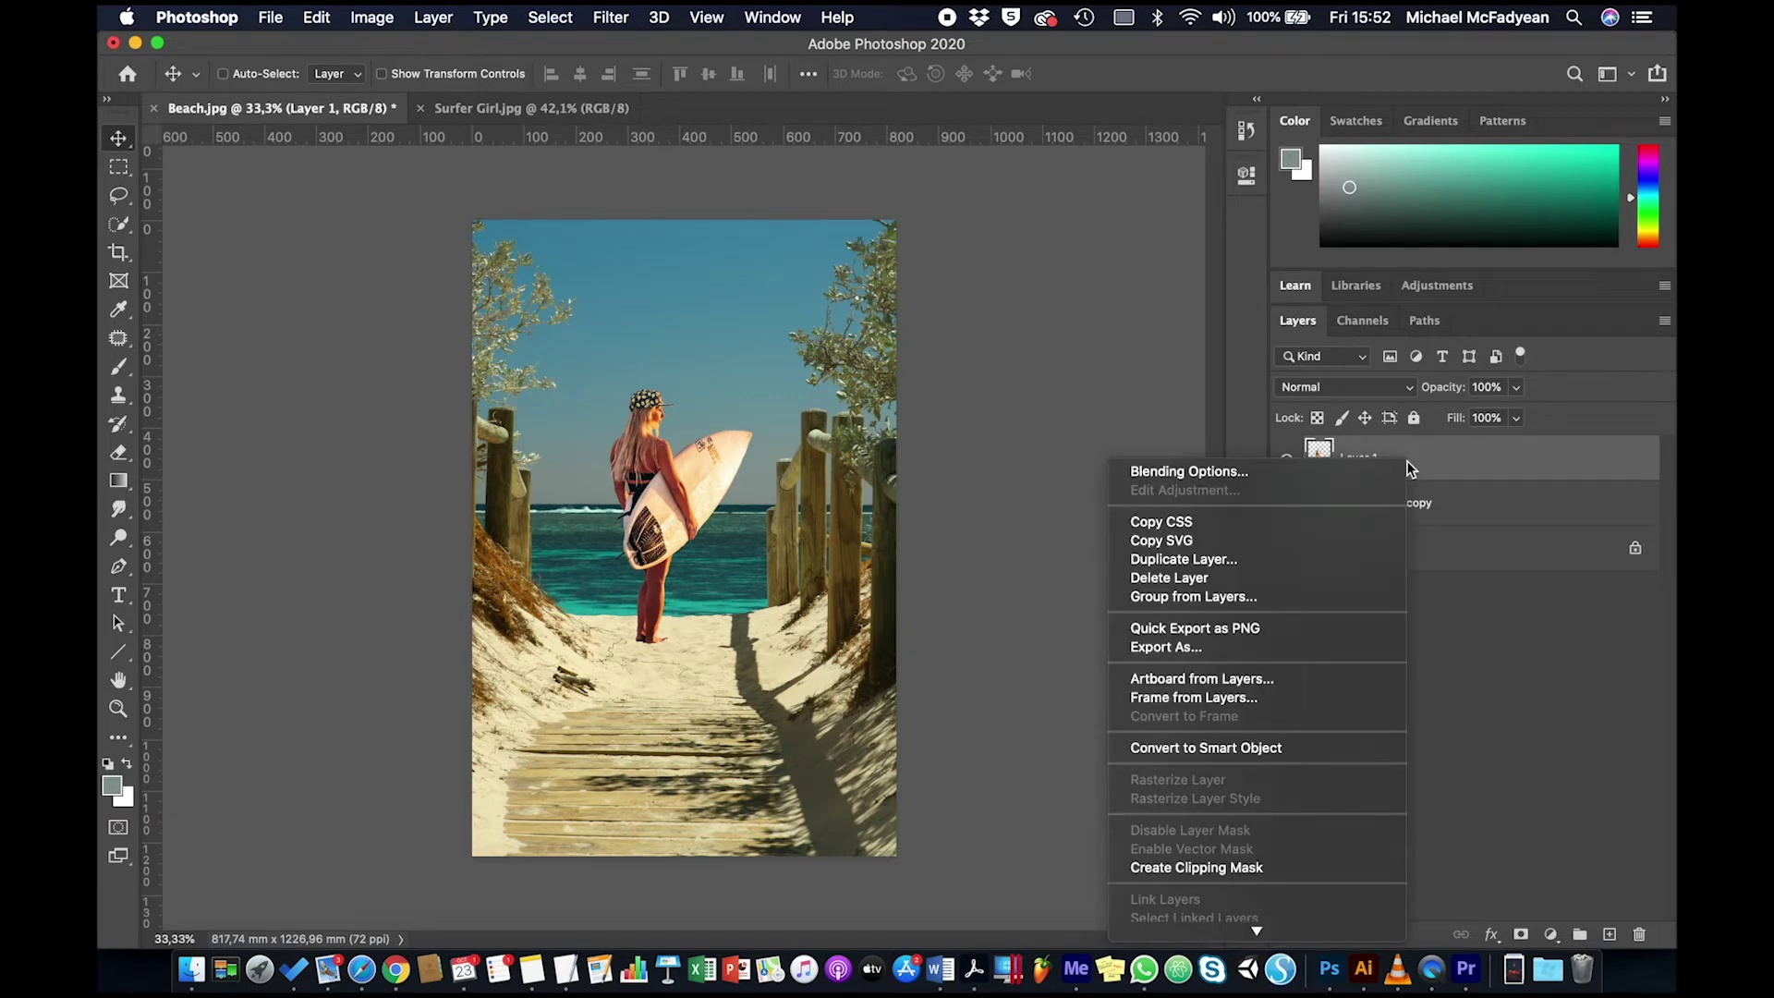
left_click(1449, 461)
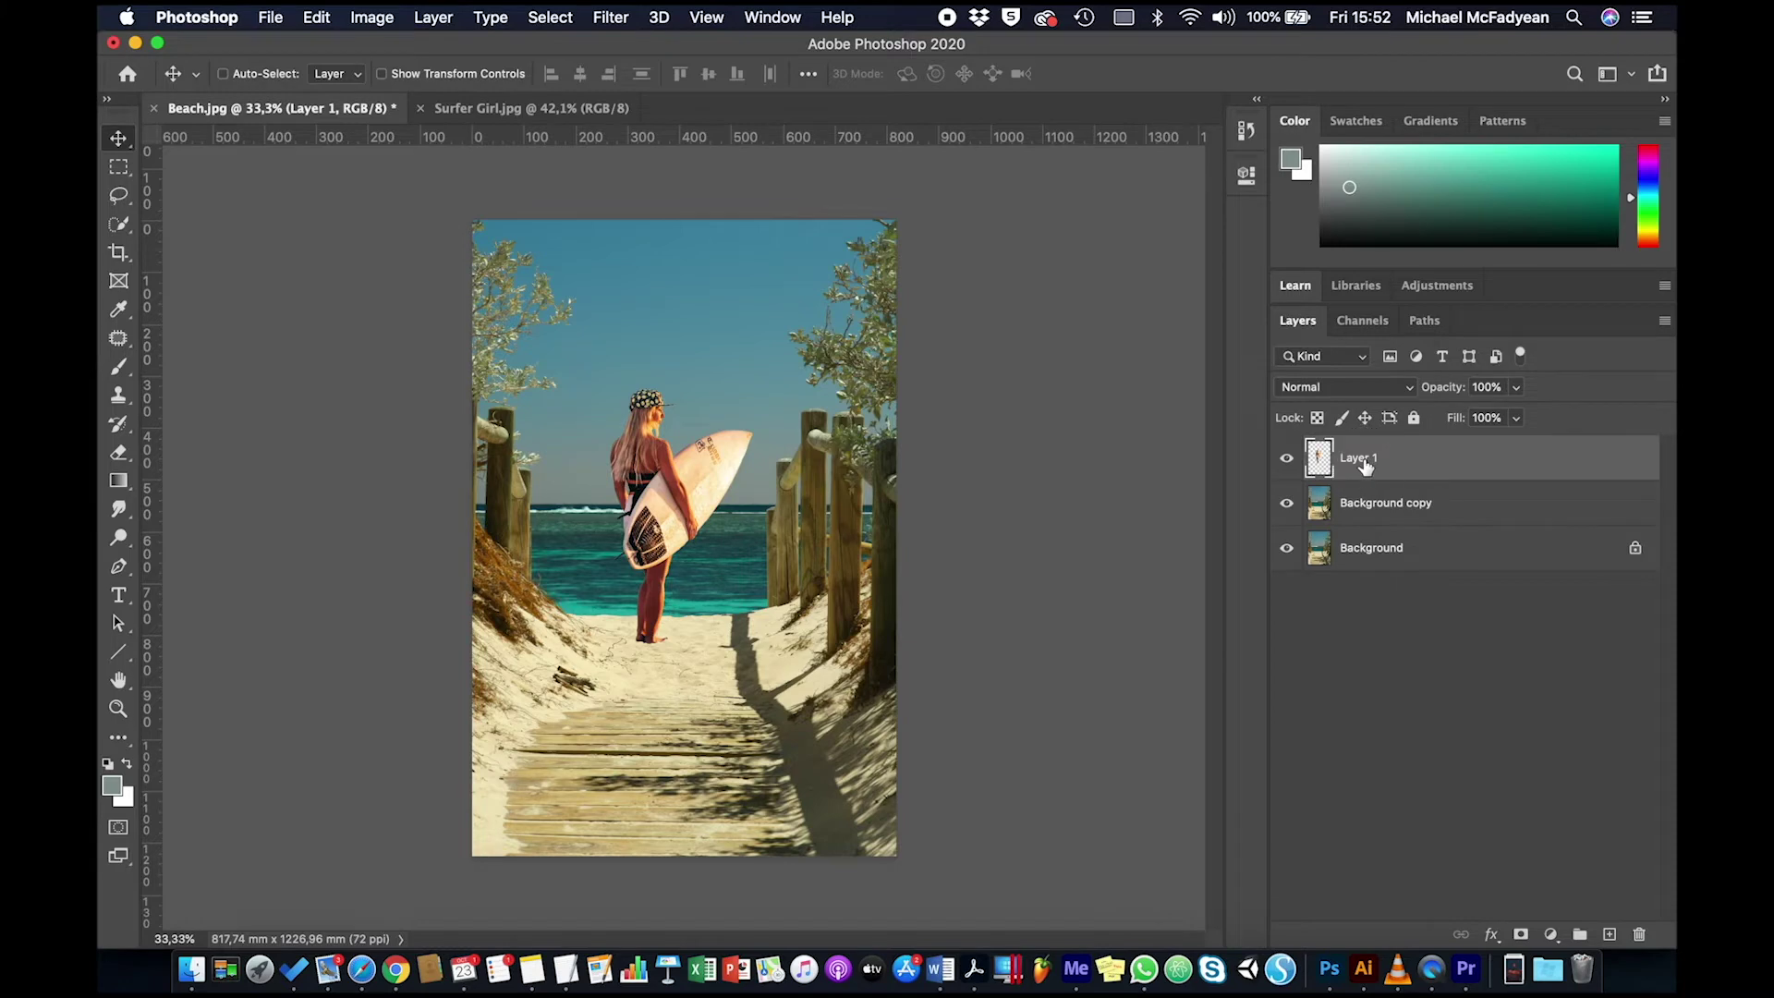
double_click(1366, 459)
type("Surfer Girl")
key("Return")
Duplicate the Surfer Girl layer and place the copy beneath the original in the layer order.
right_click(1416, 451)
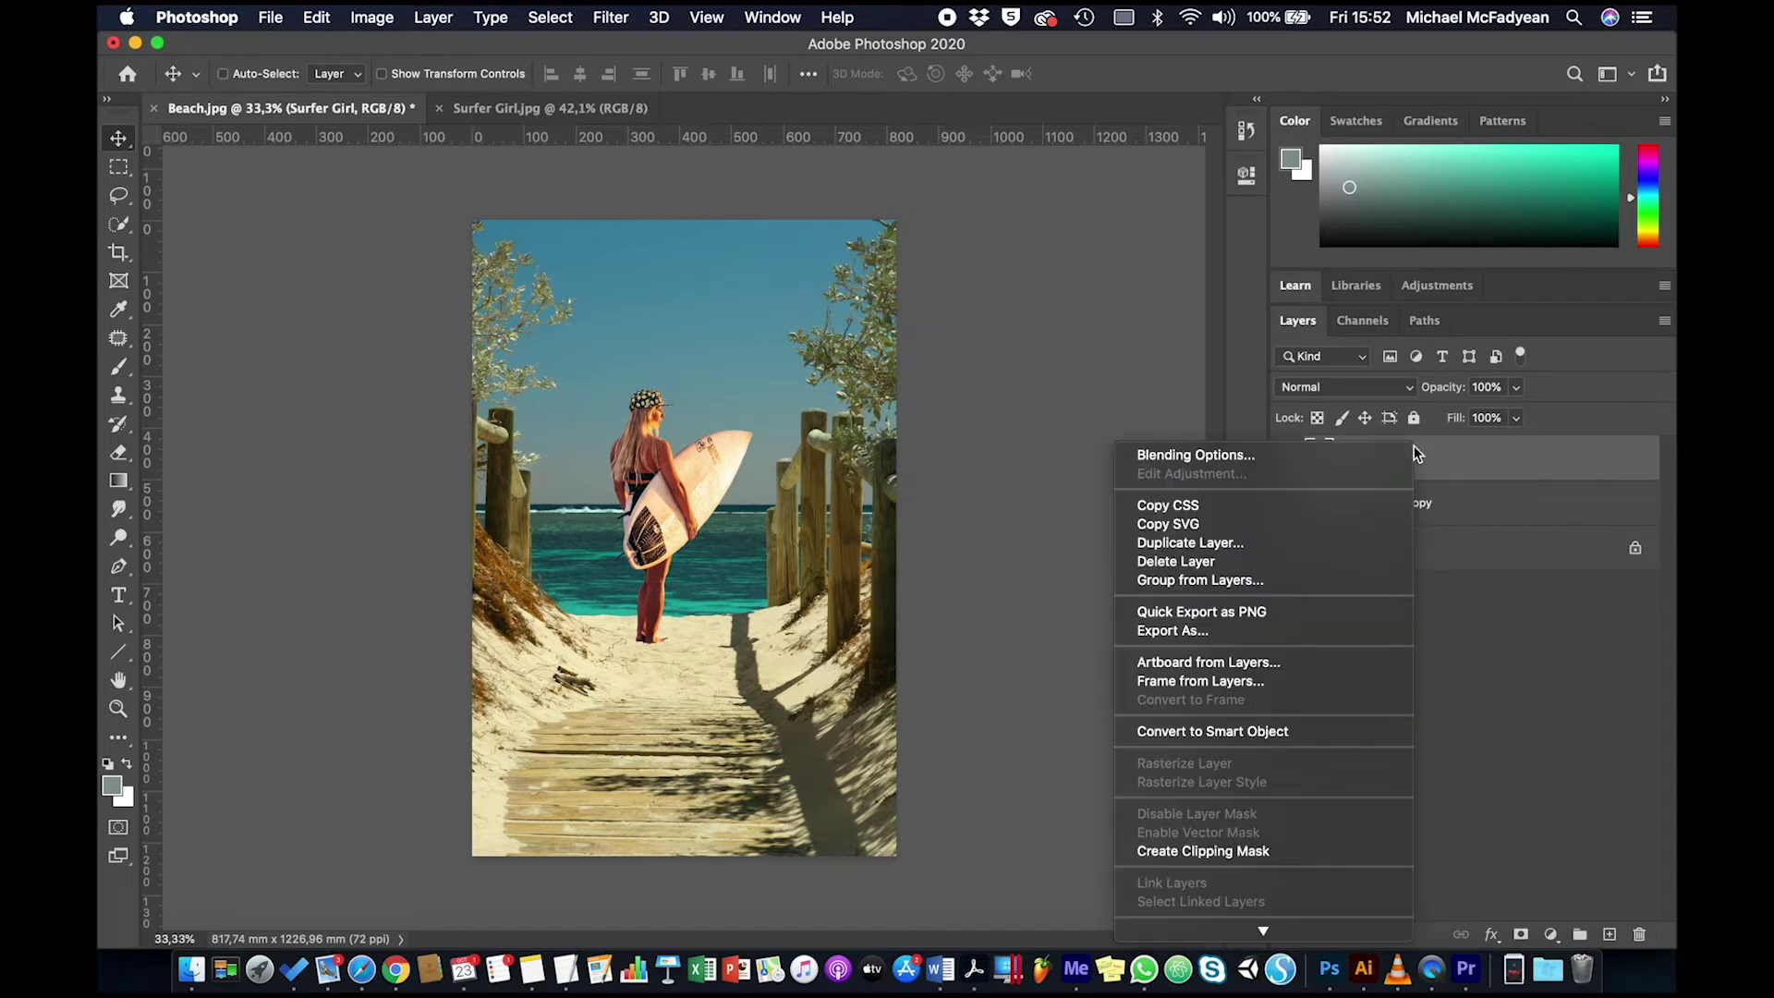
left_click(1331, 540)
left_click(1086, 422)
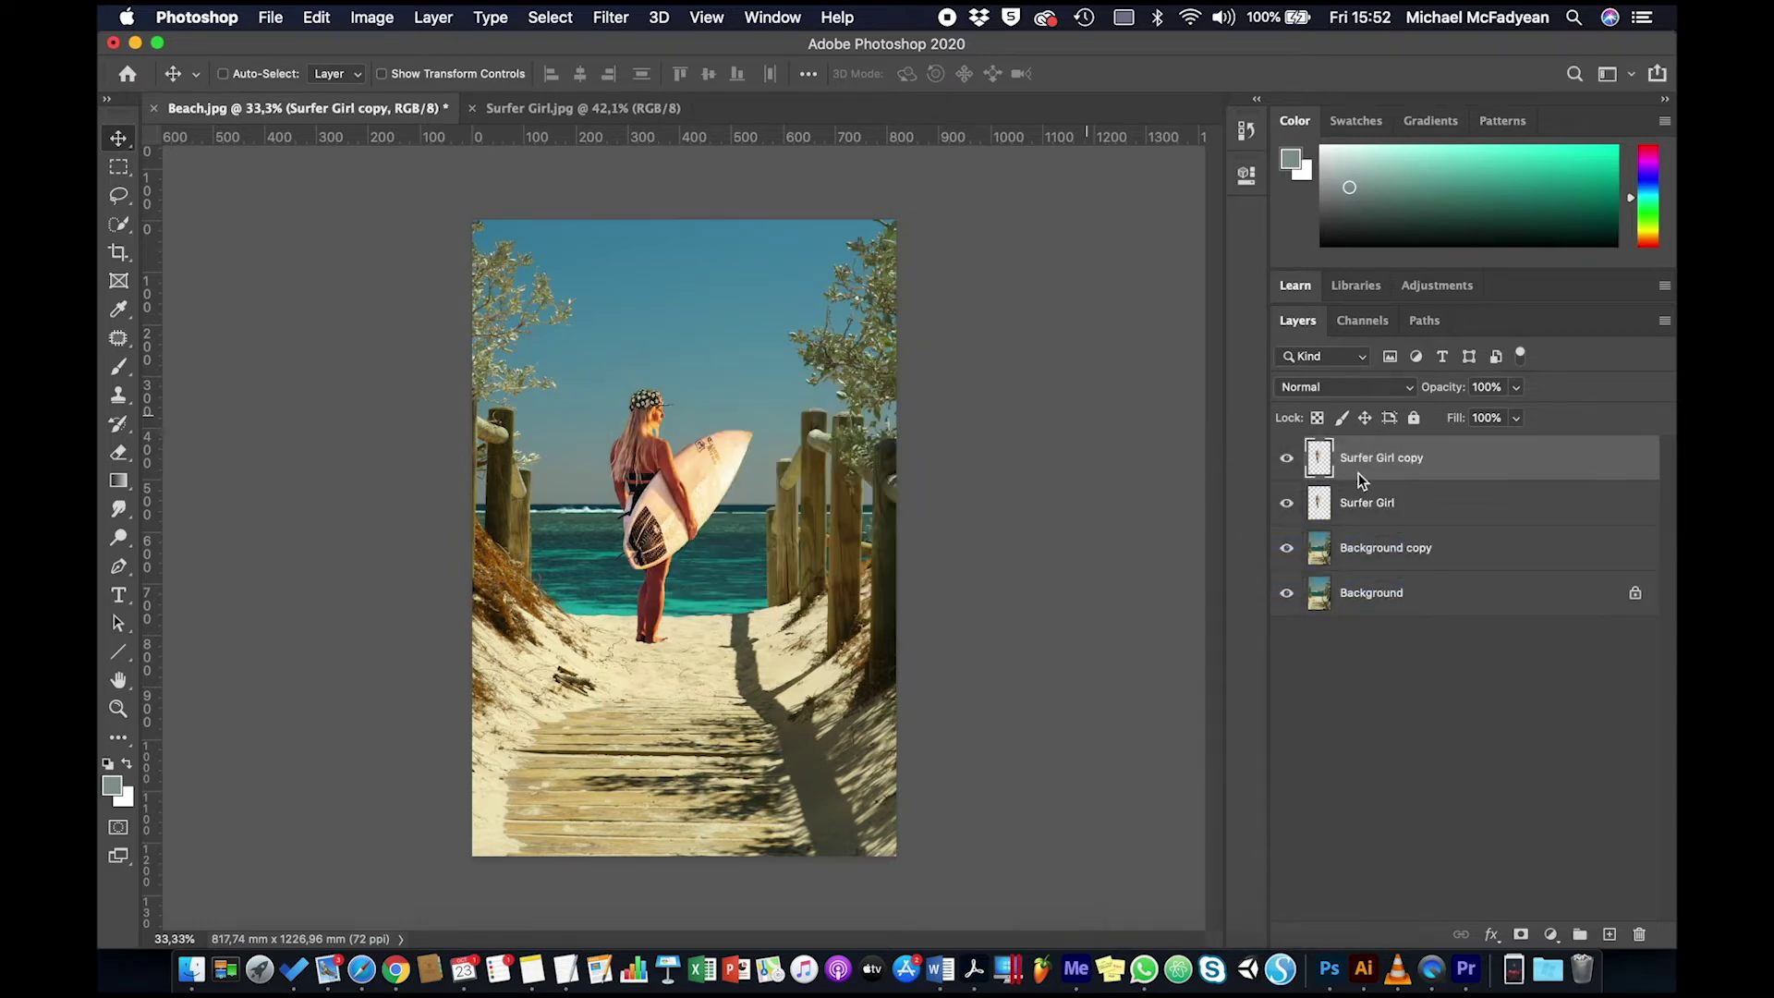
left_click_drag(1445, 463, 1441, 514)
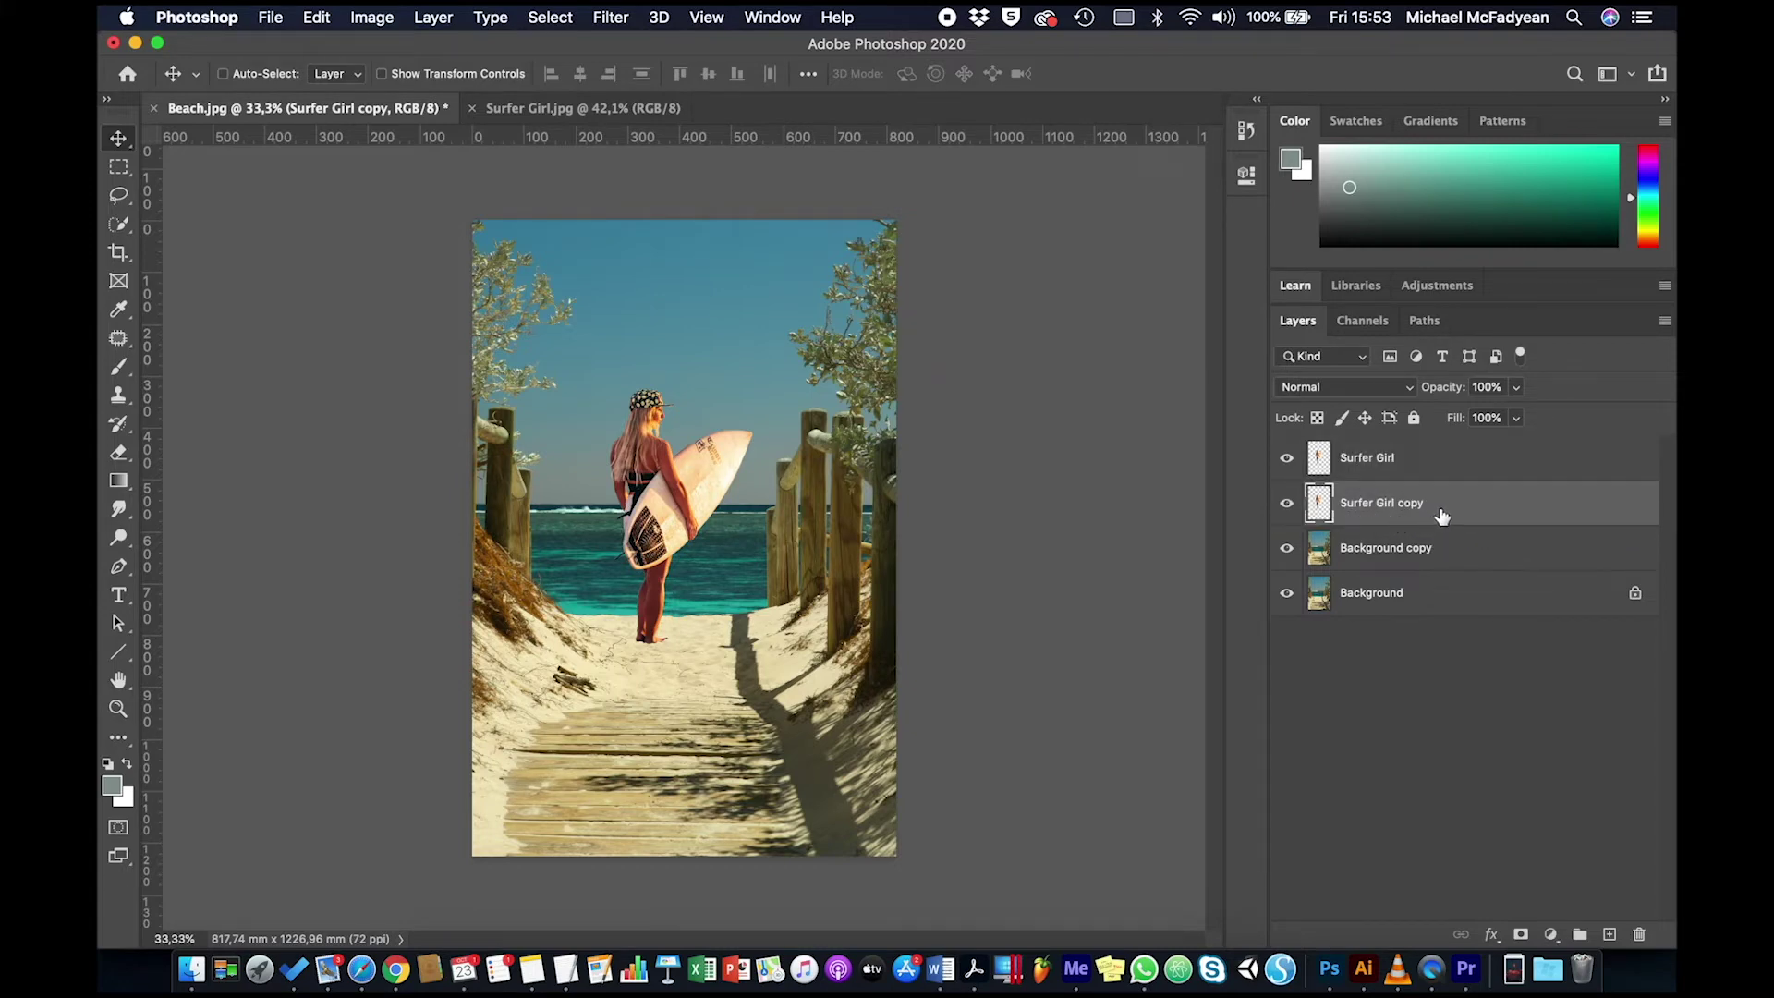
Apply a black Color Overlay at 100% opacity to the Surfer Girl copy layer and check the silhouette by briefly hiding Surfer Girl.
left_click(1490, 935)
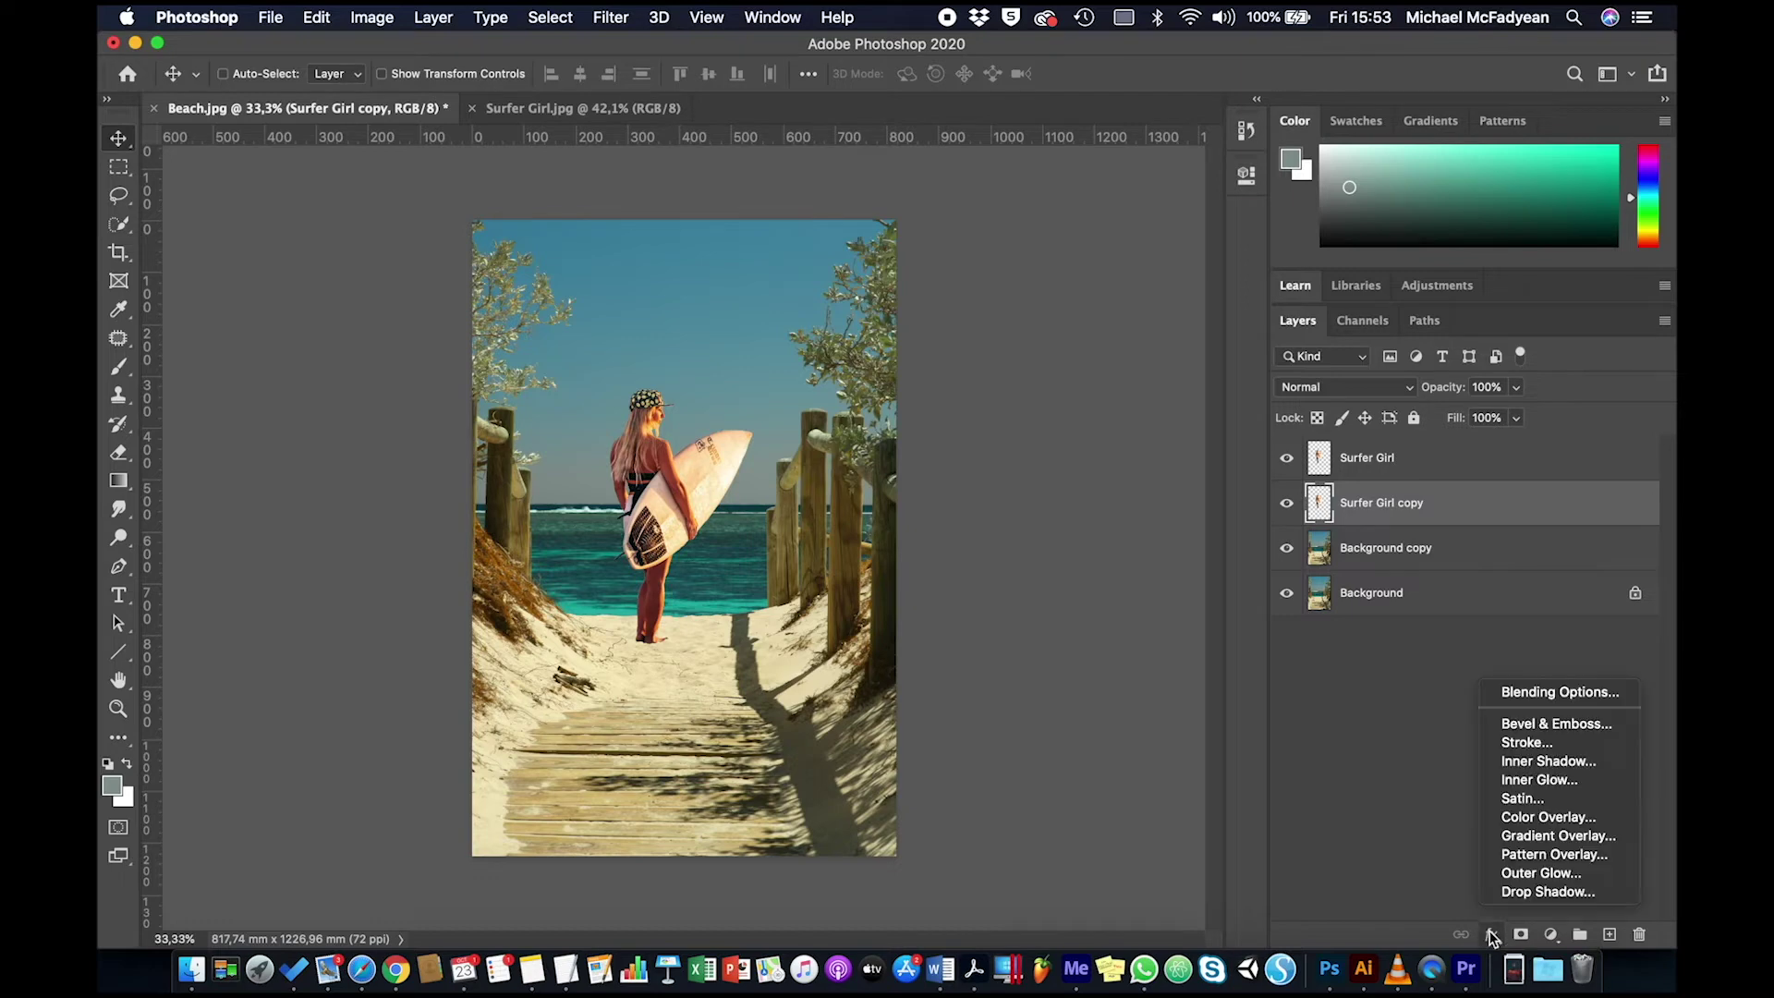
left_click(1506, 818)
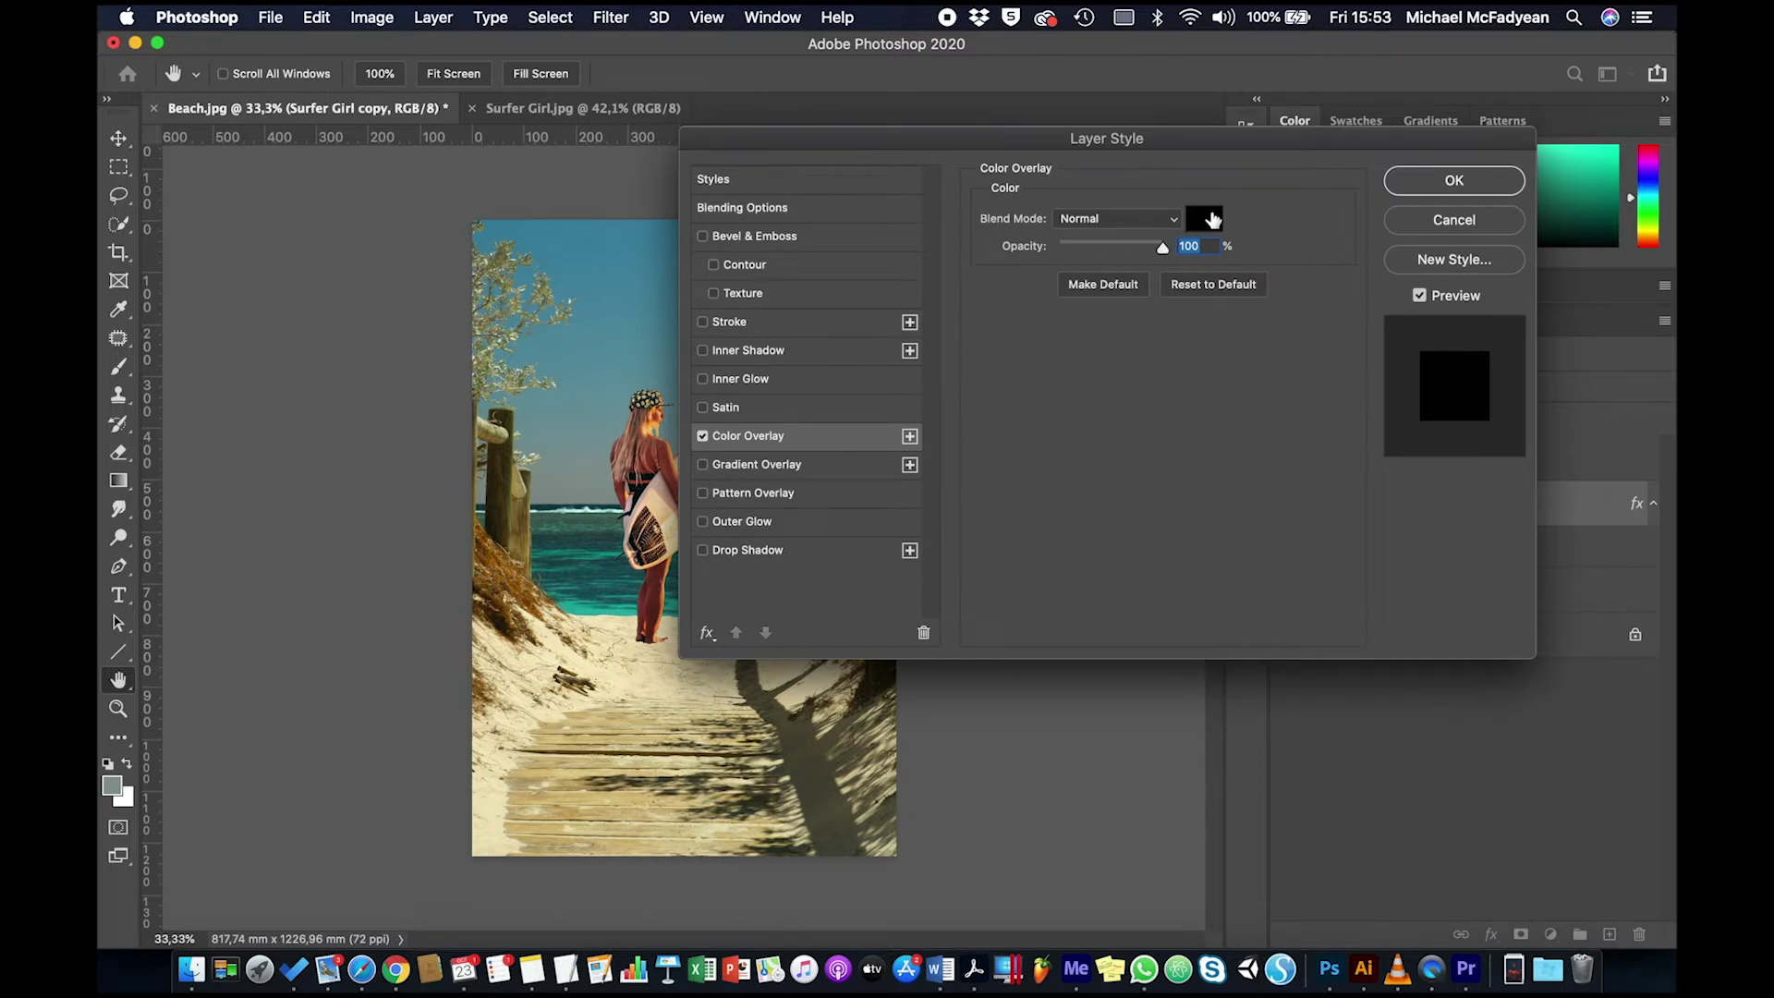
left_click(1442, 181)
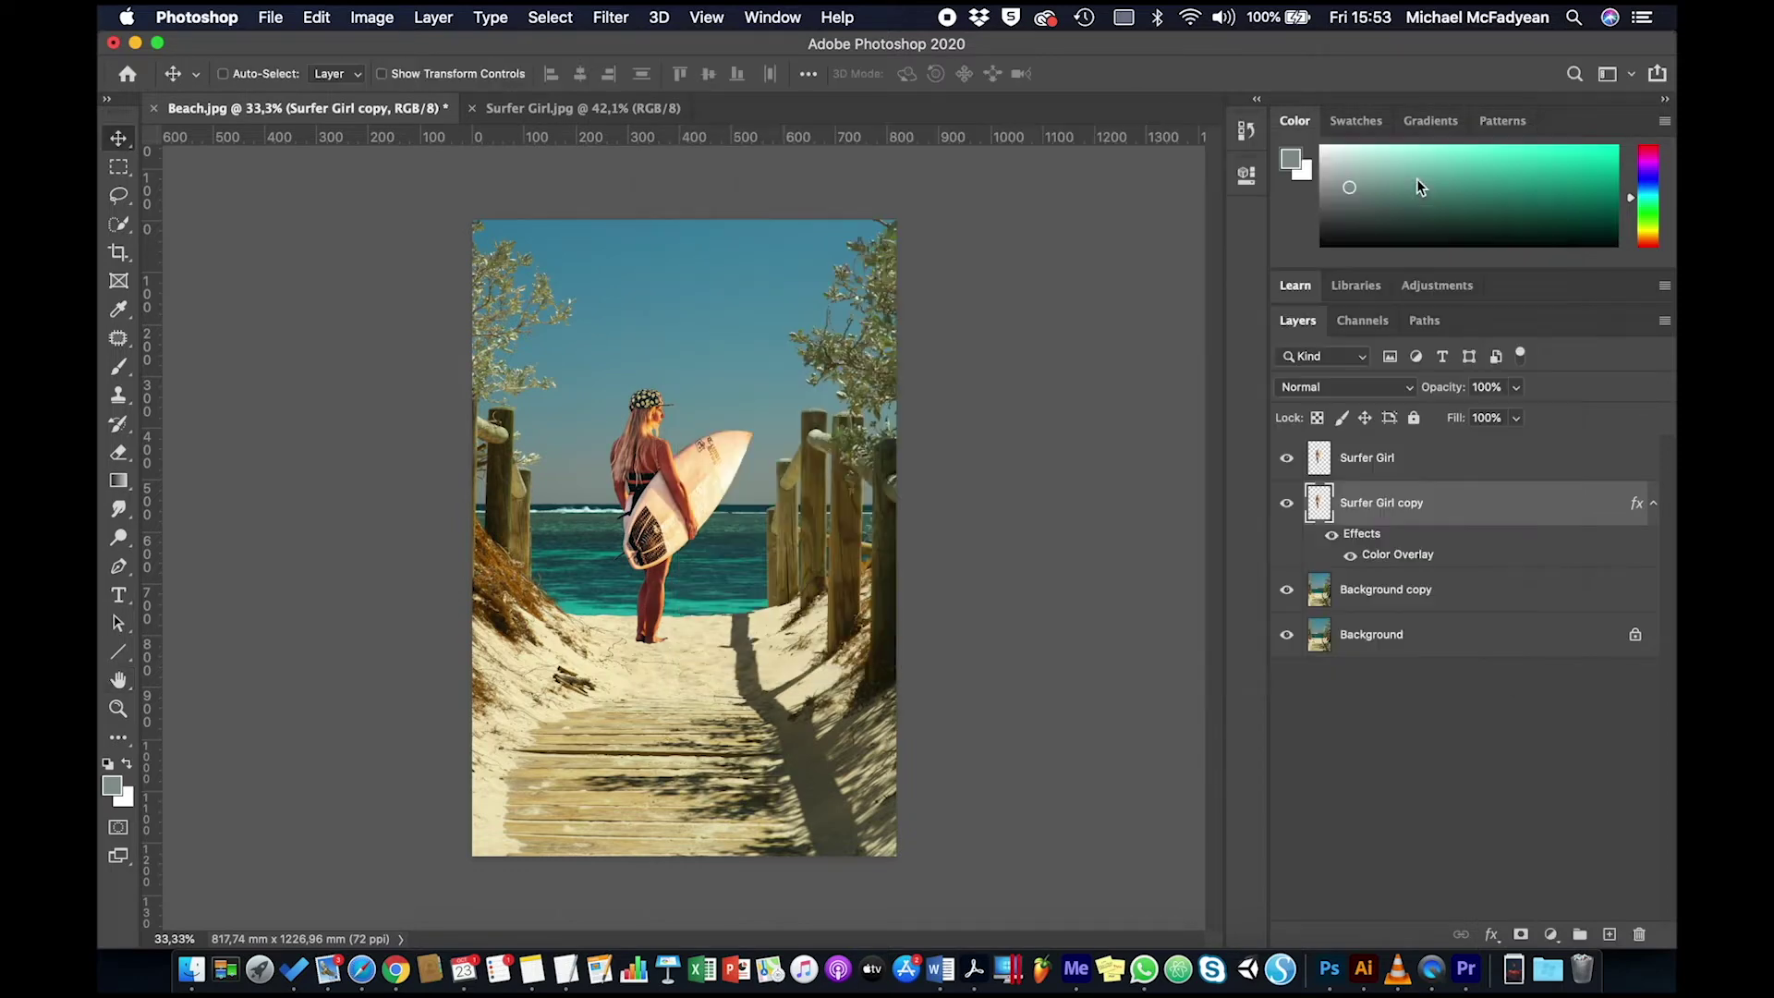
left_click(1285, 459)
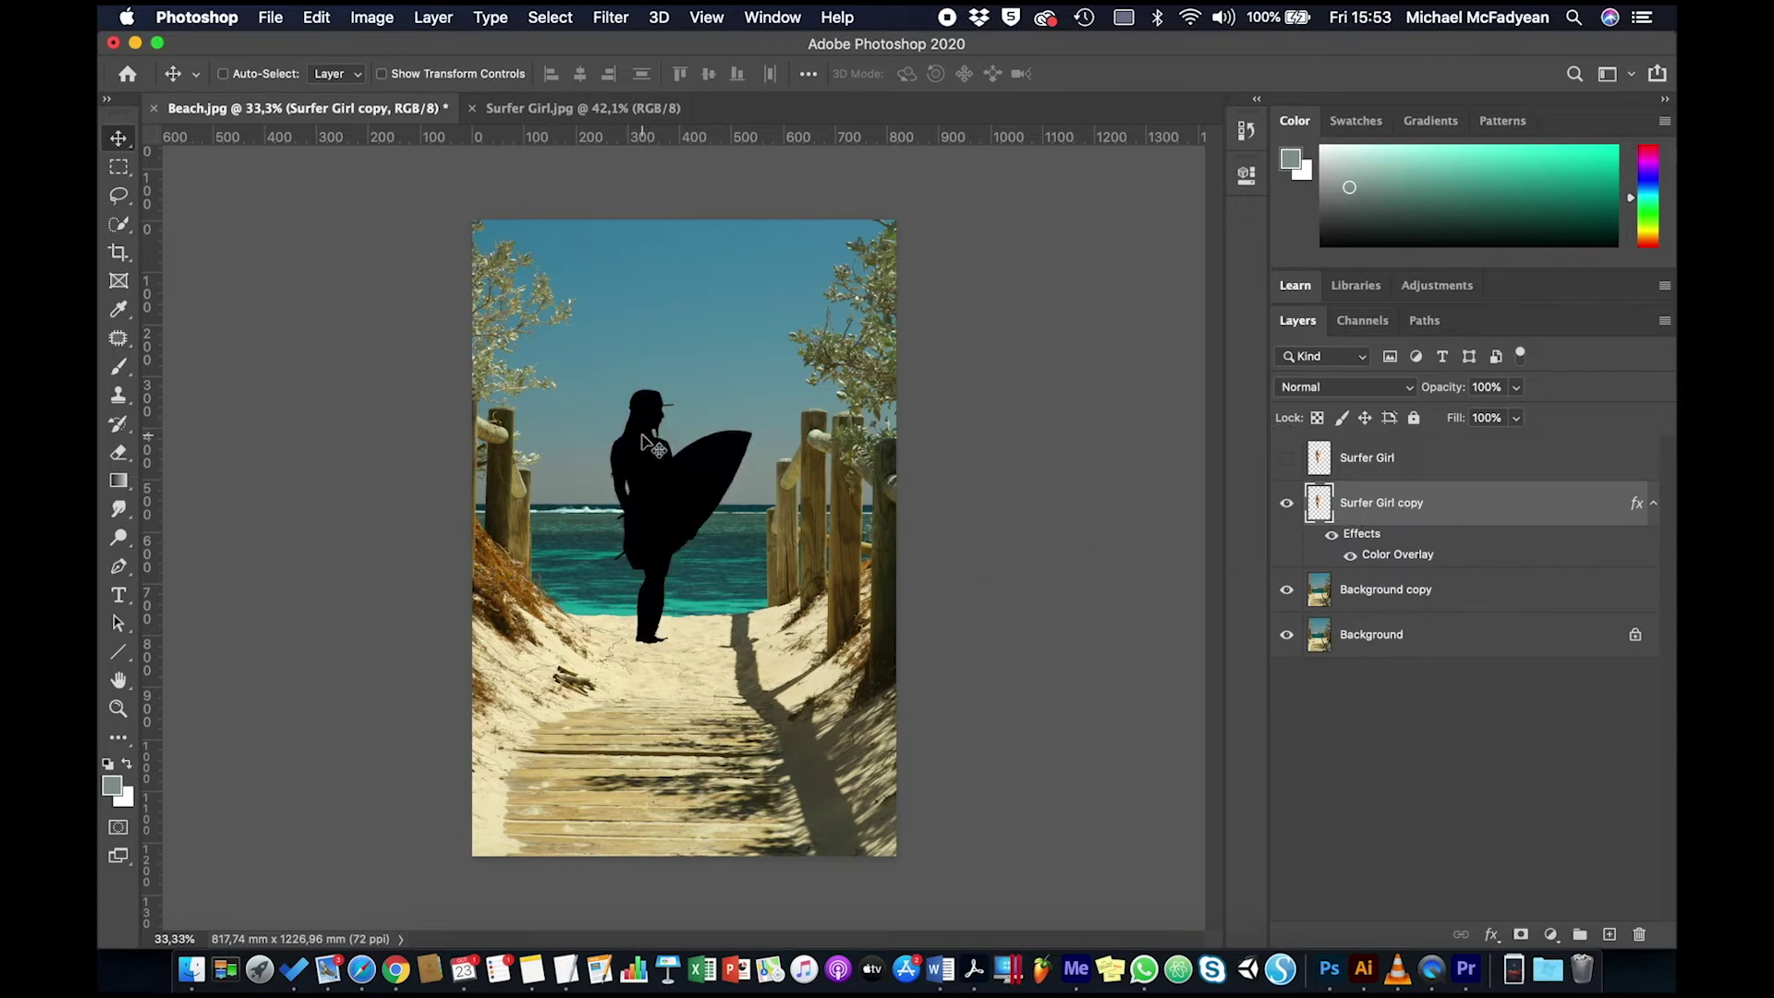
left_click(1349, 465)
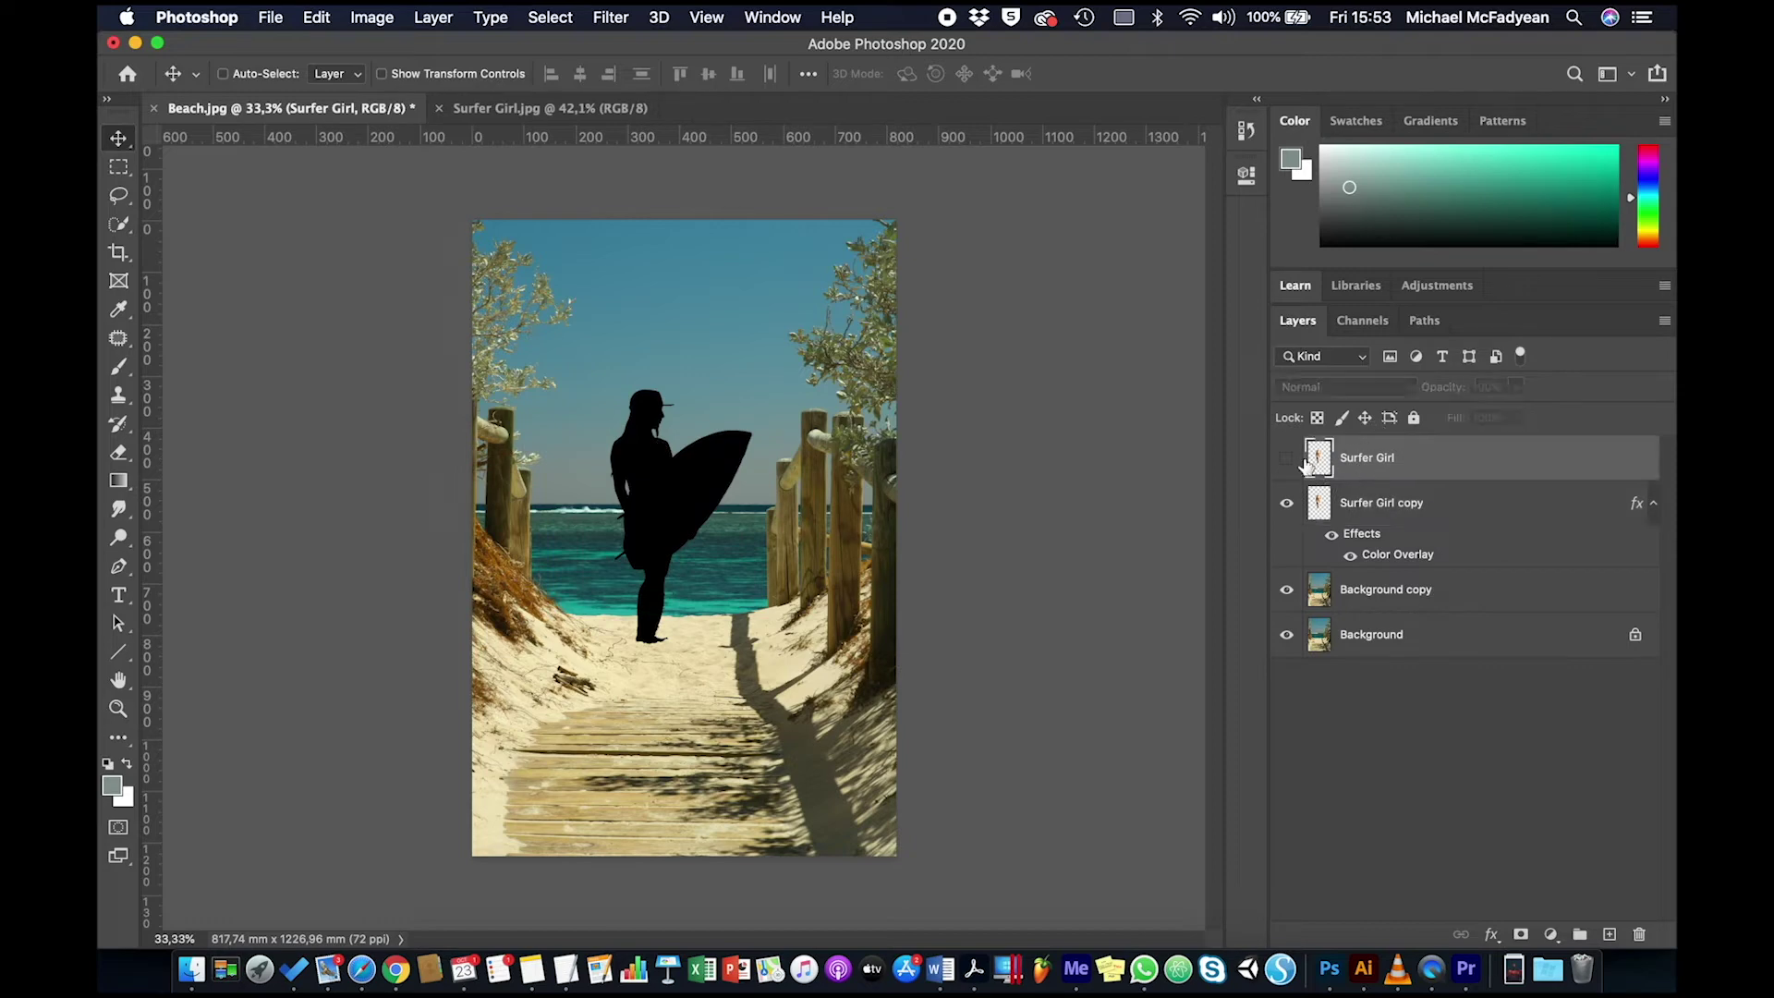
left_click(1290, 459)
Flip the Surfer Girl copy below her feet at about -16.5% height and skew it leftward into a cast shadow on the sand.
left_click(1351, 506)
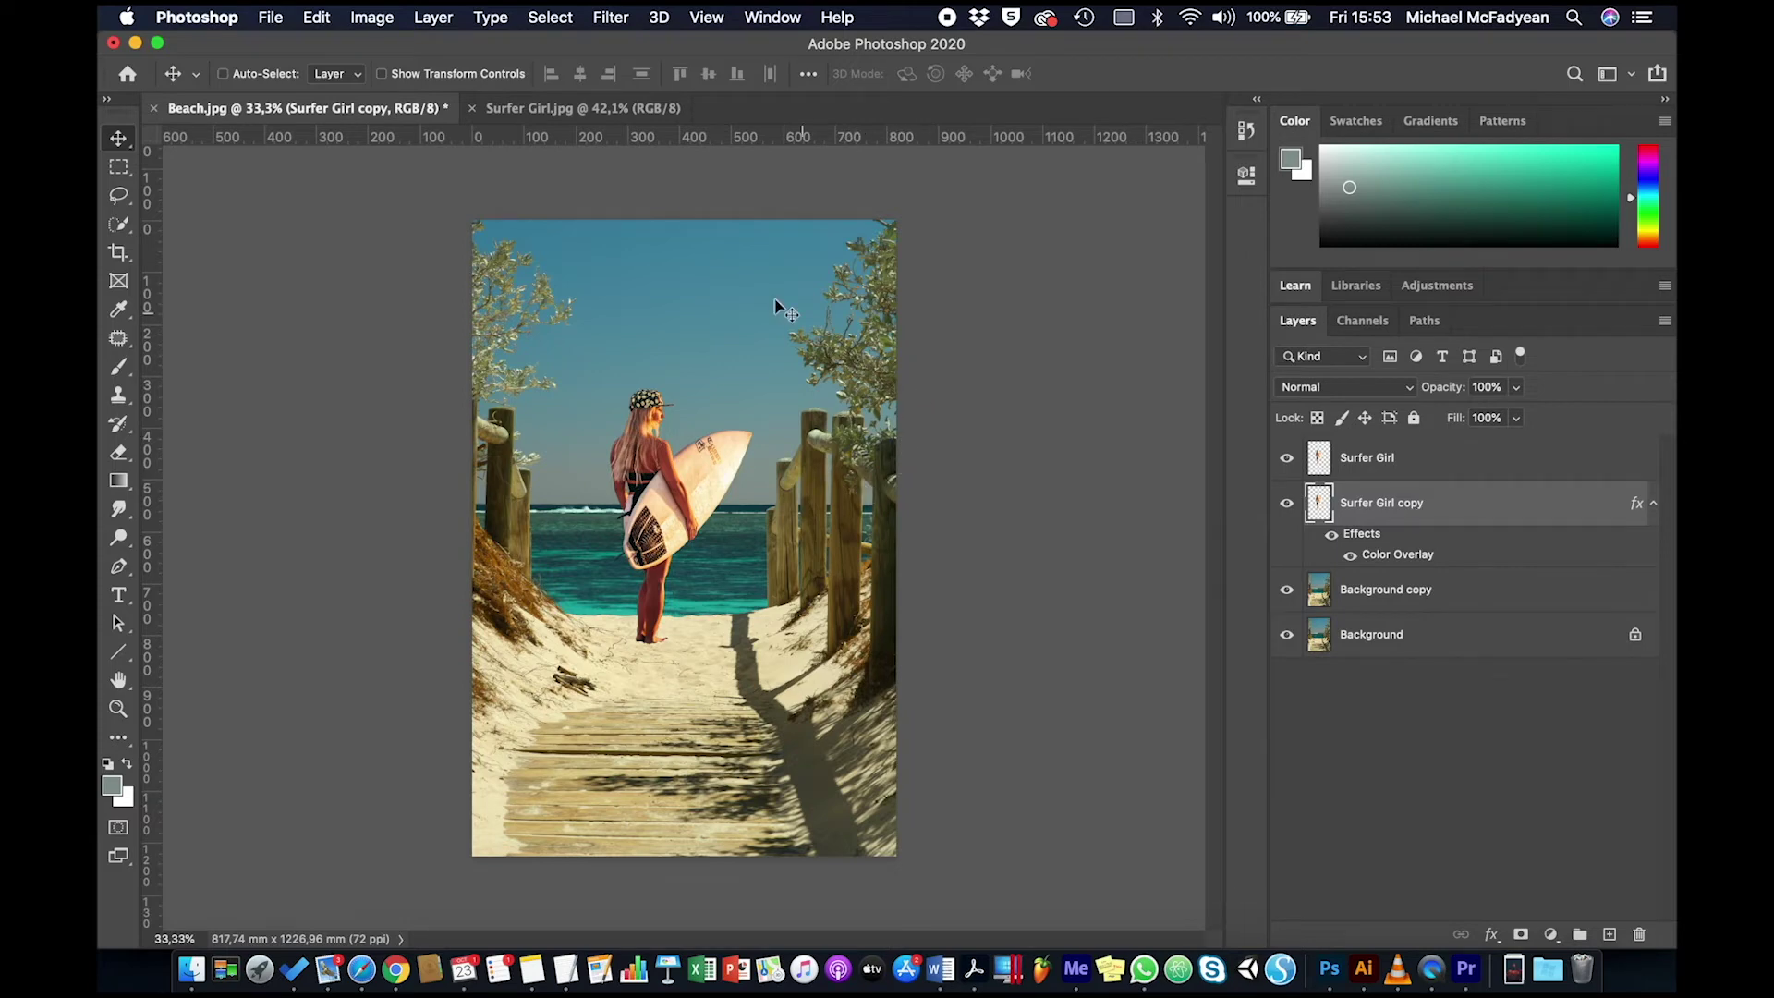
key("super+t")
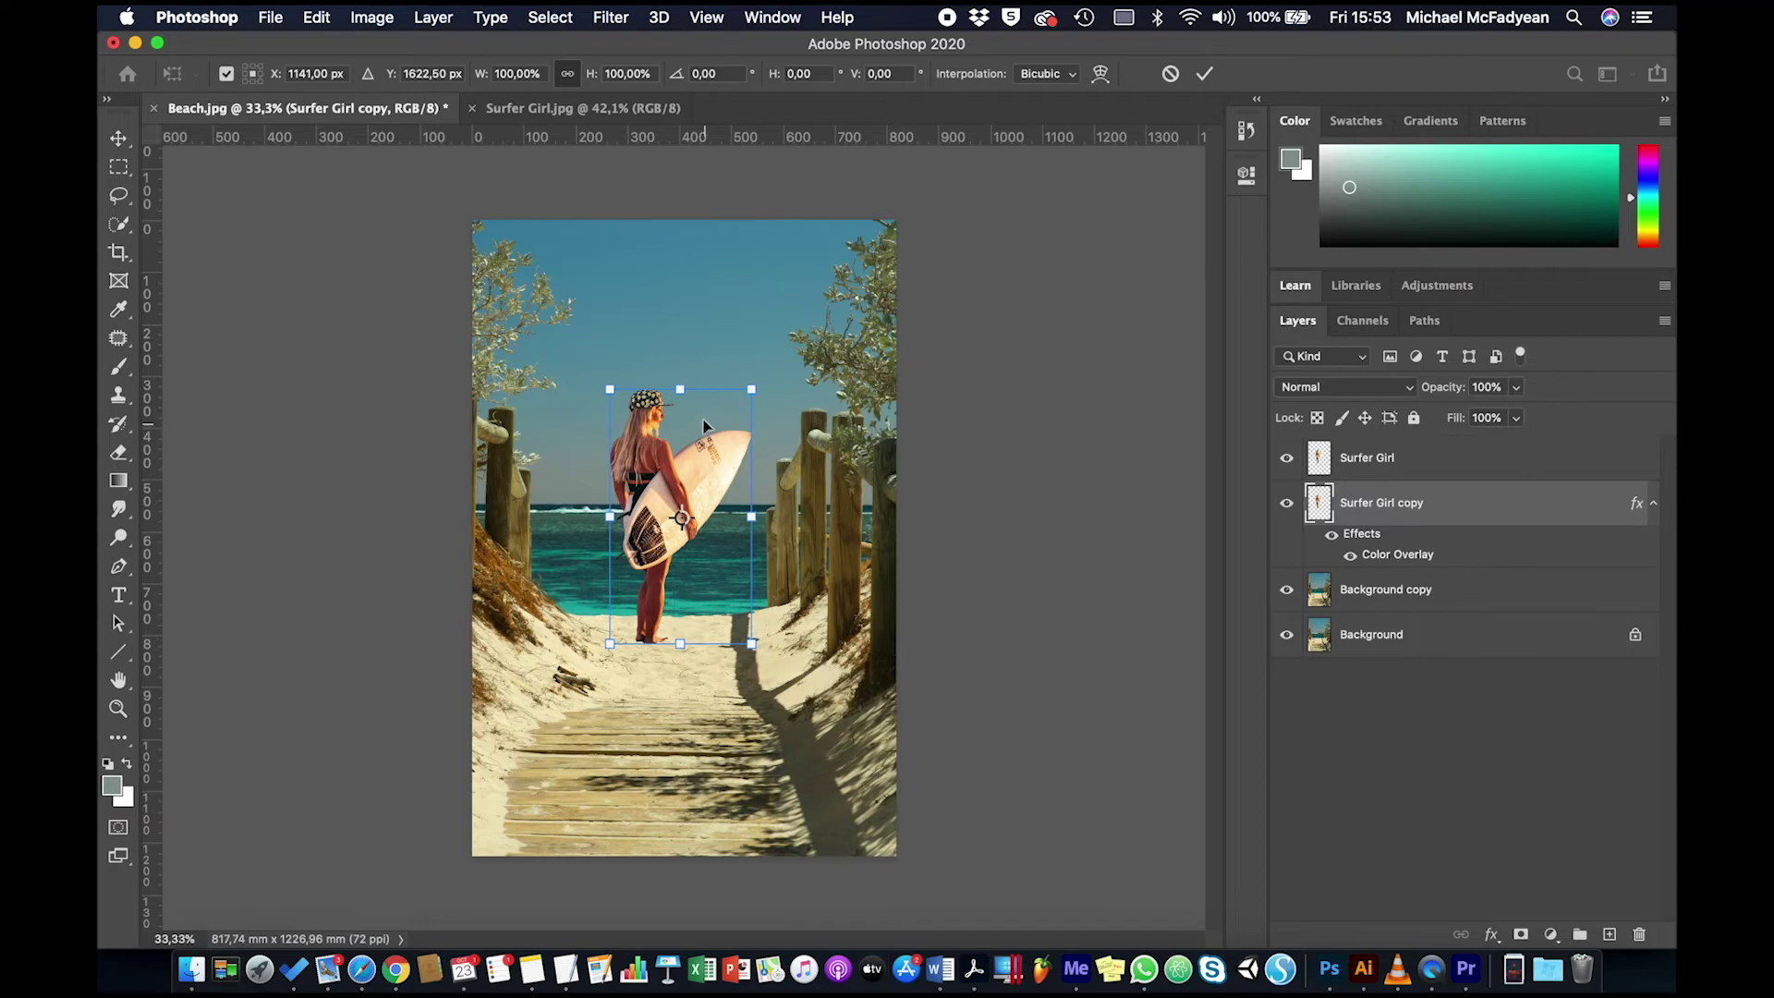
left_click_drag(681, 389, 666, 688)
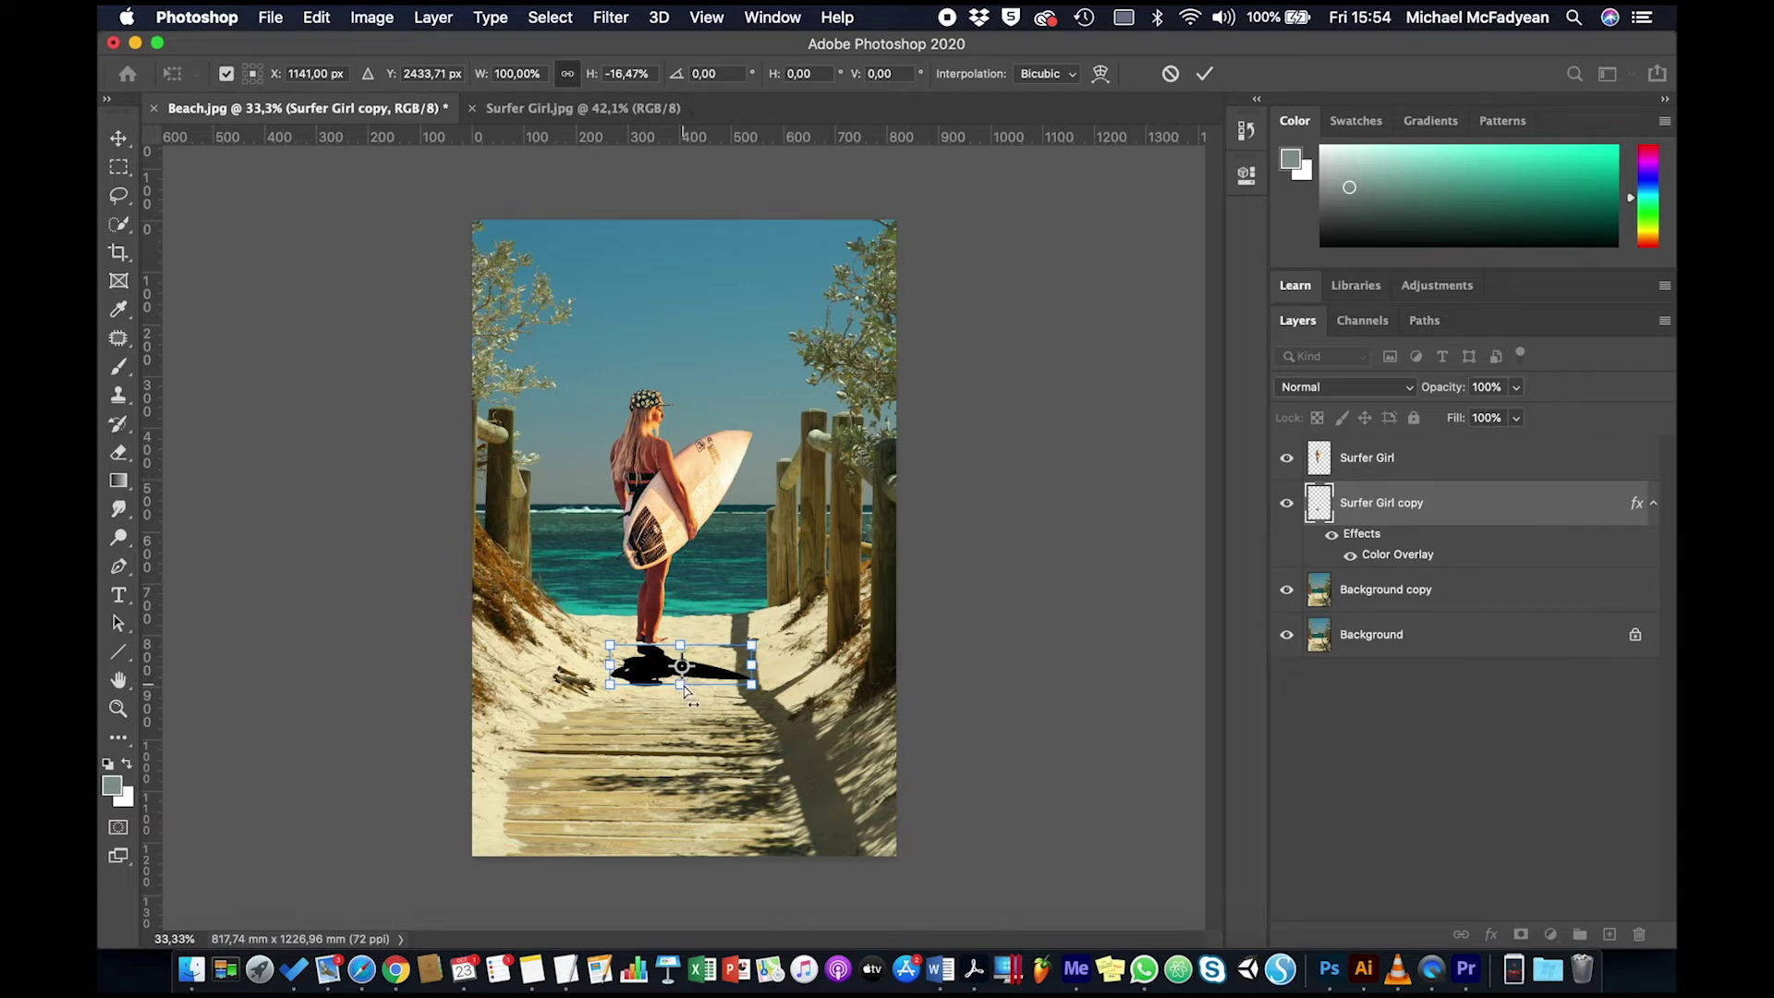
left_click_drag(682, 685, 562, 679)
key("Return")
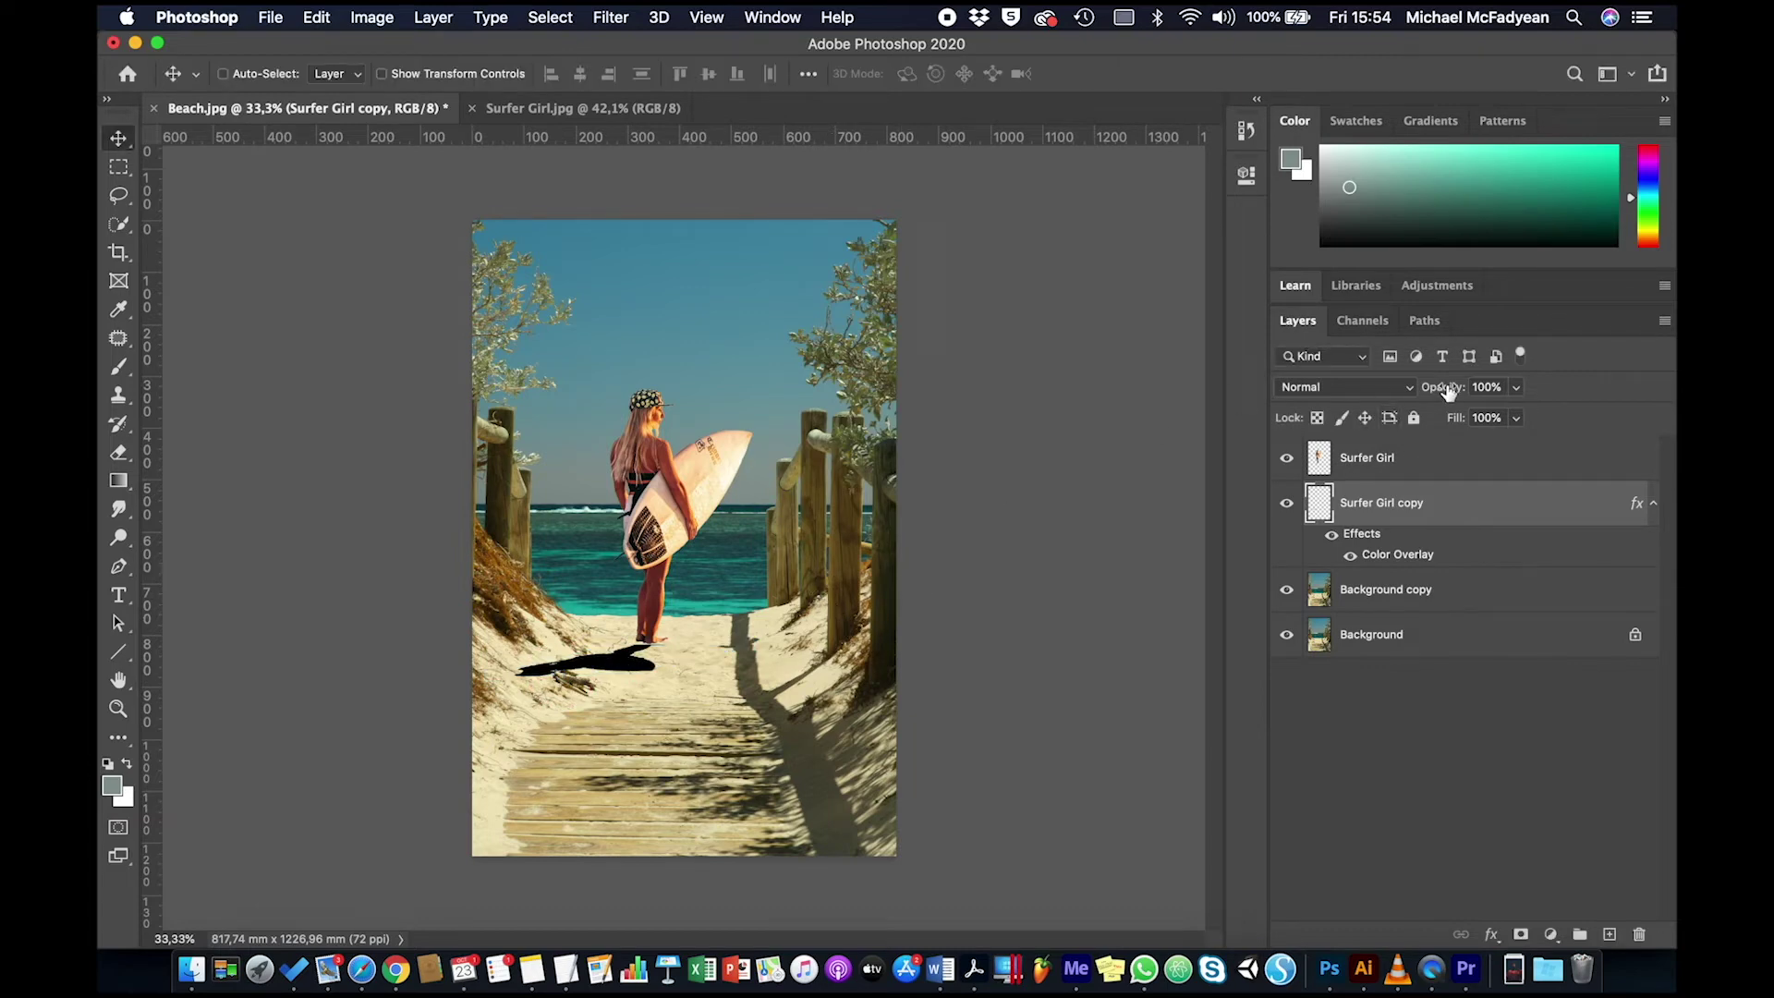
Reduce the shadow layer's opacity to 66% and make the Surfer Girl layer active.
left_click_drag(1447, 392, 1408, 397)
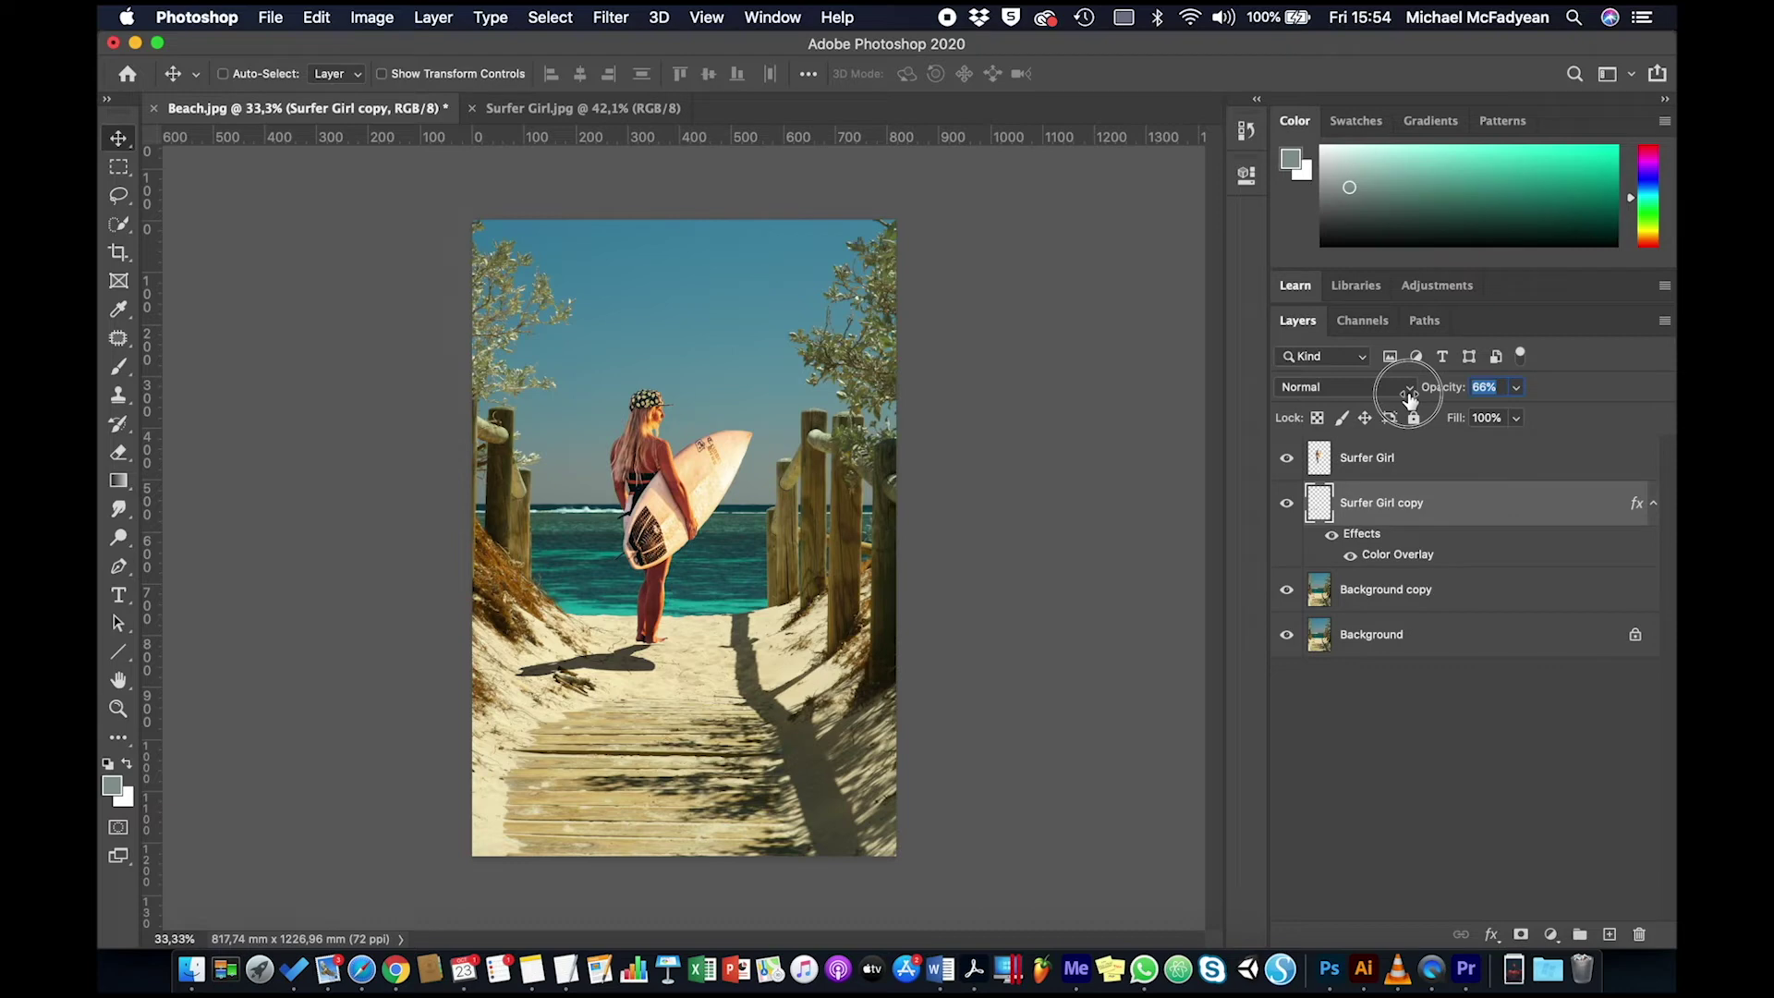
left_click_drag(1408, 397, 1408, 398)
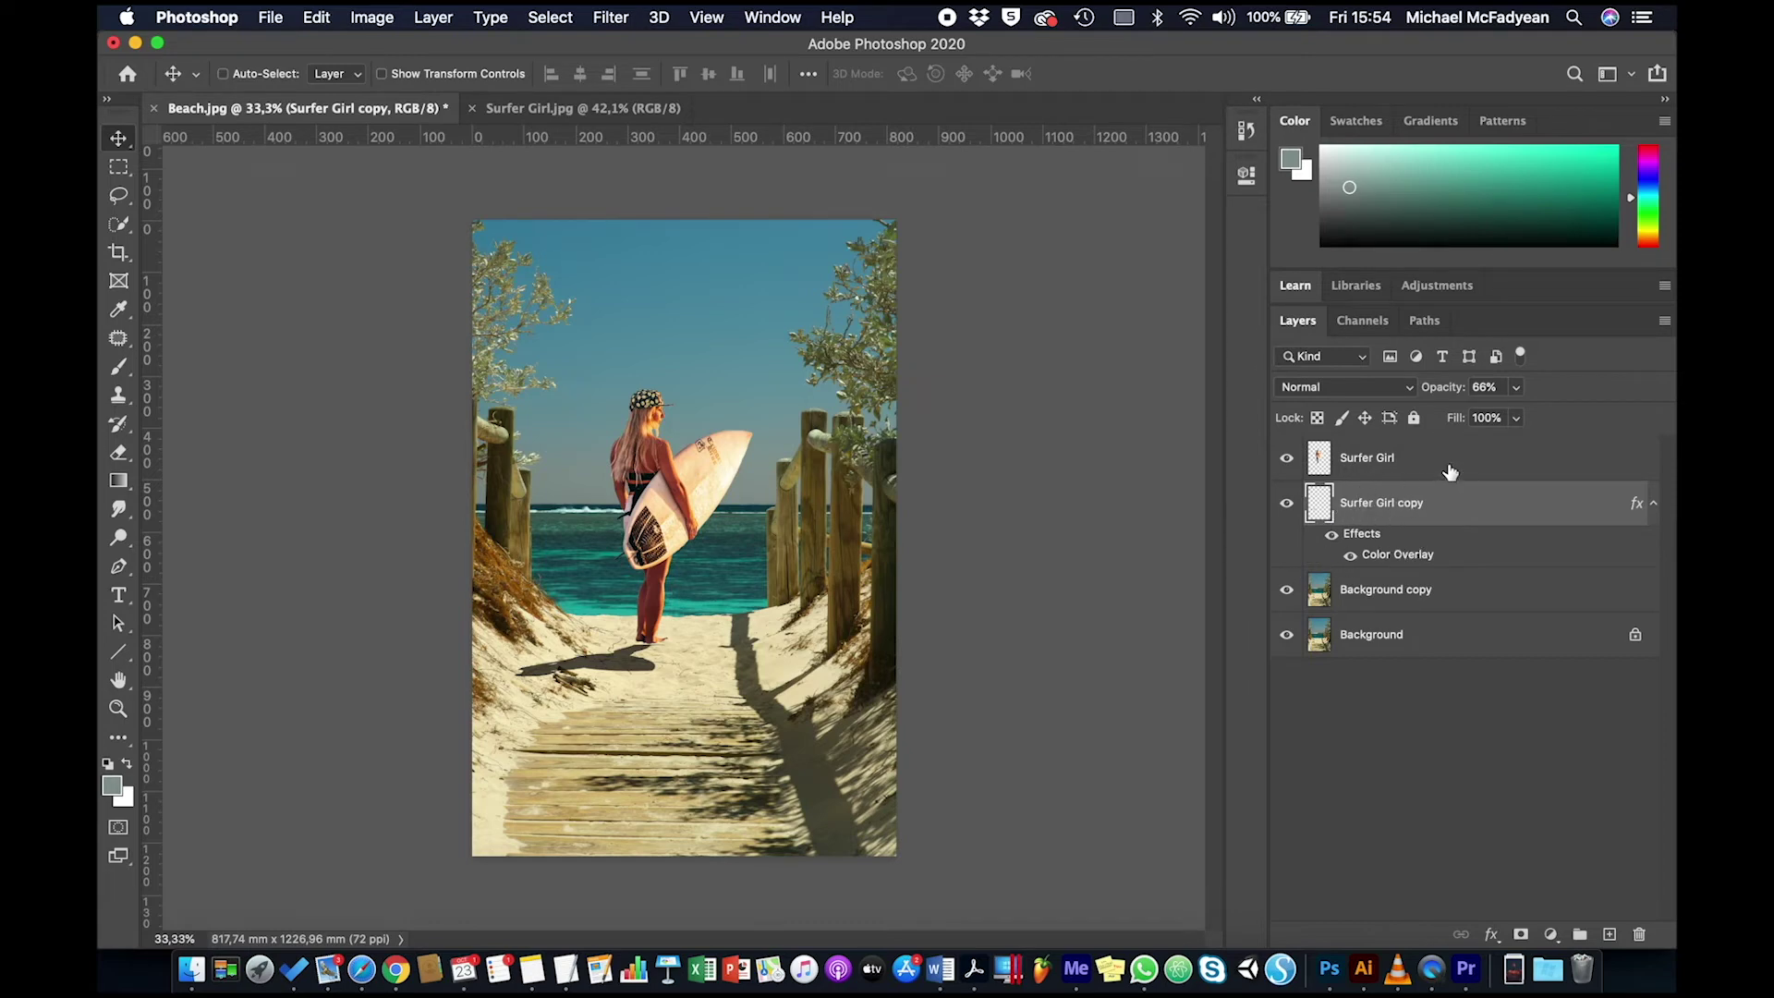
key("alt+bracketright")
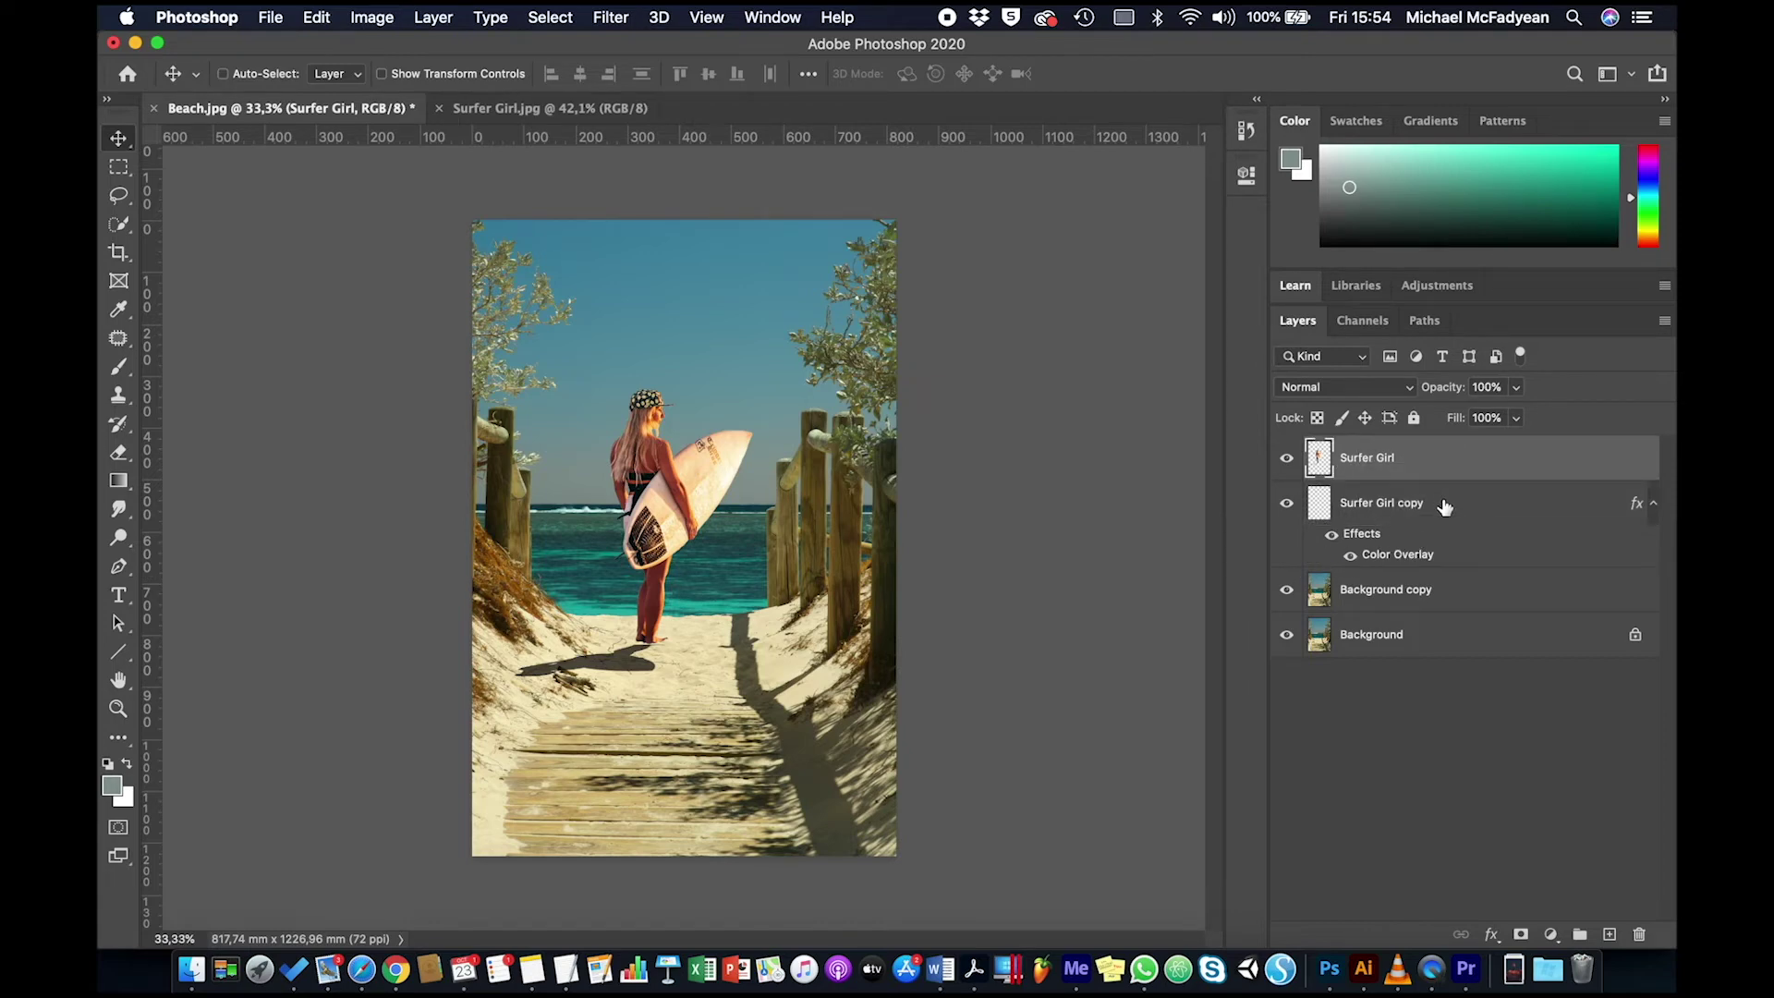
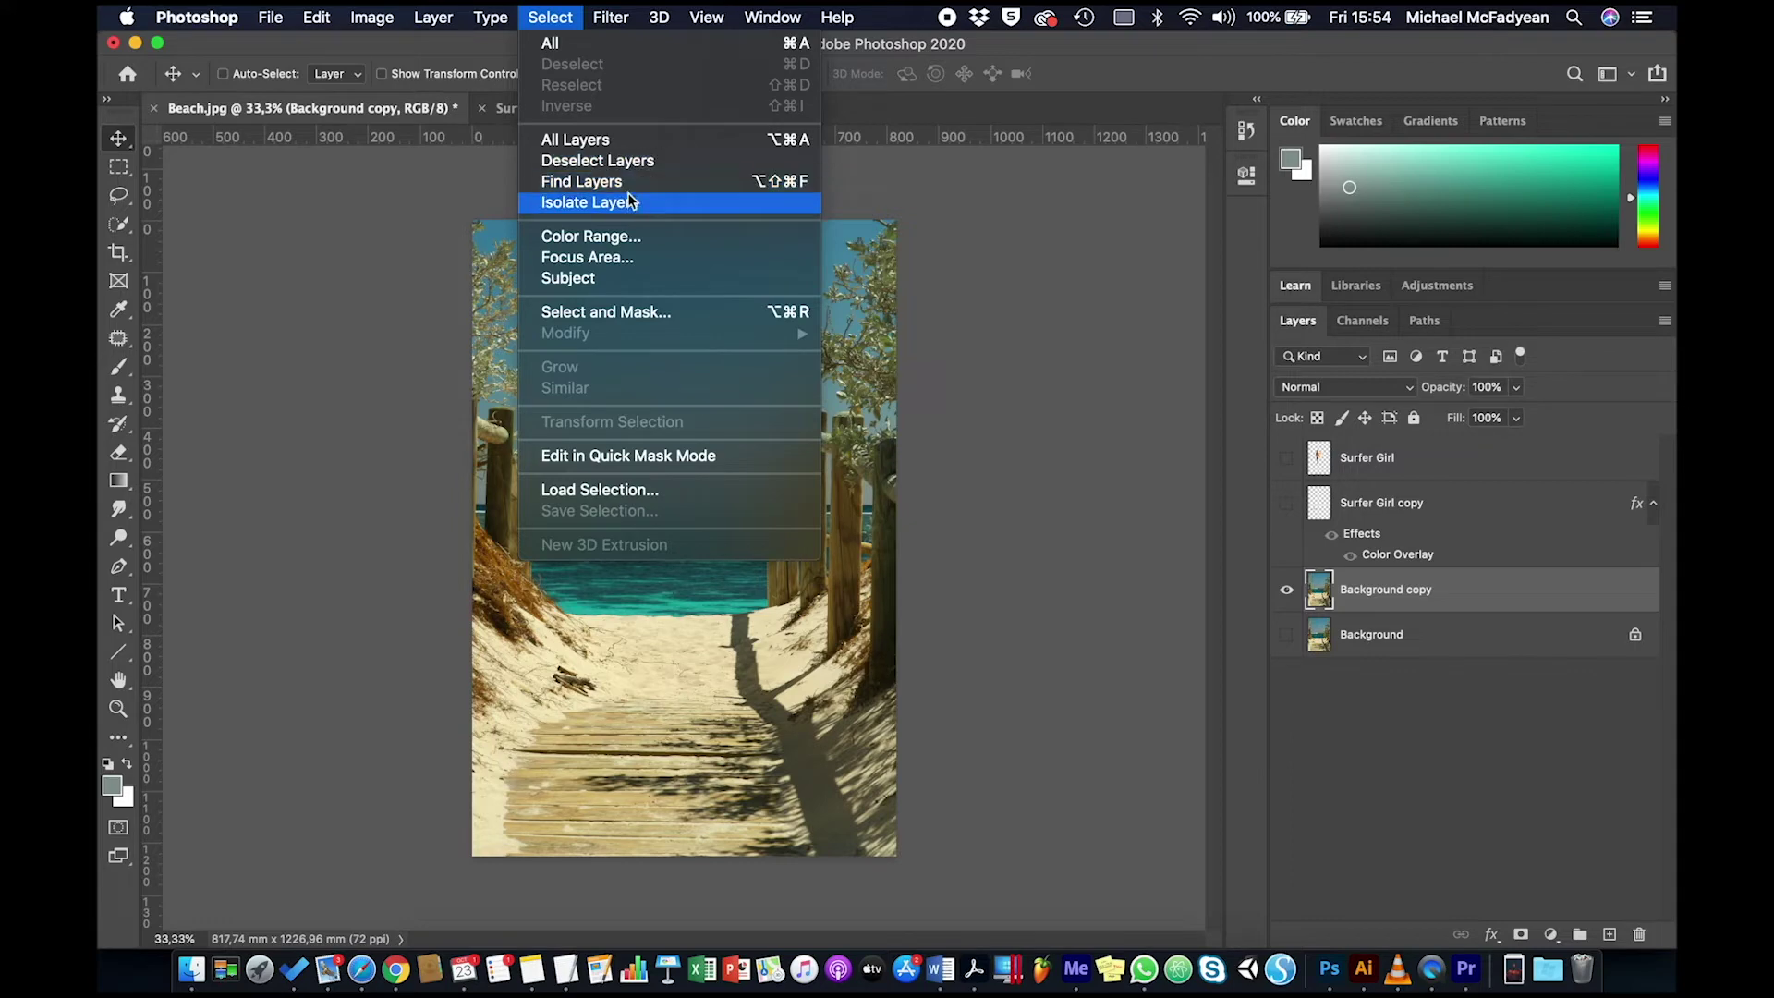
Select the sky on Background copy with Color Range, using Sampled Colors, added samples from the horizon to the upper sky, and Fuzziness 38.
left_click(638, 236)
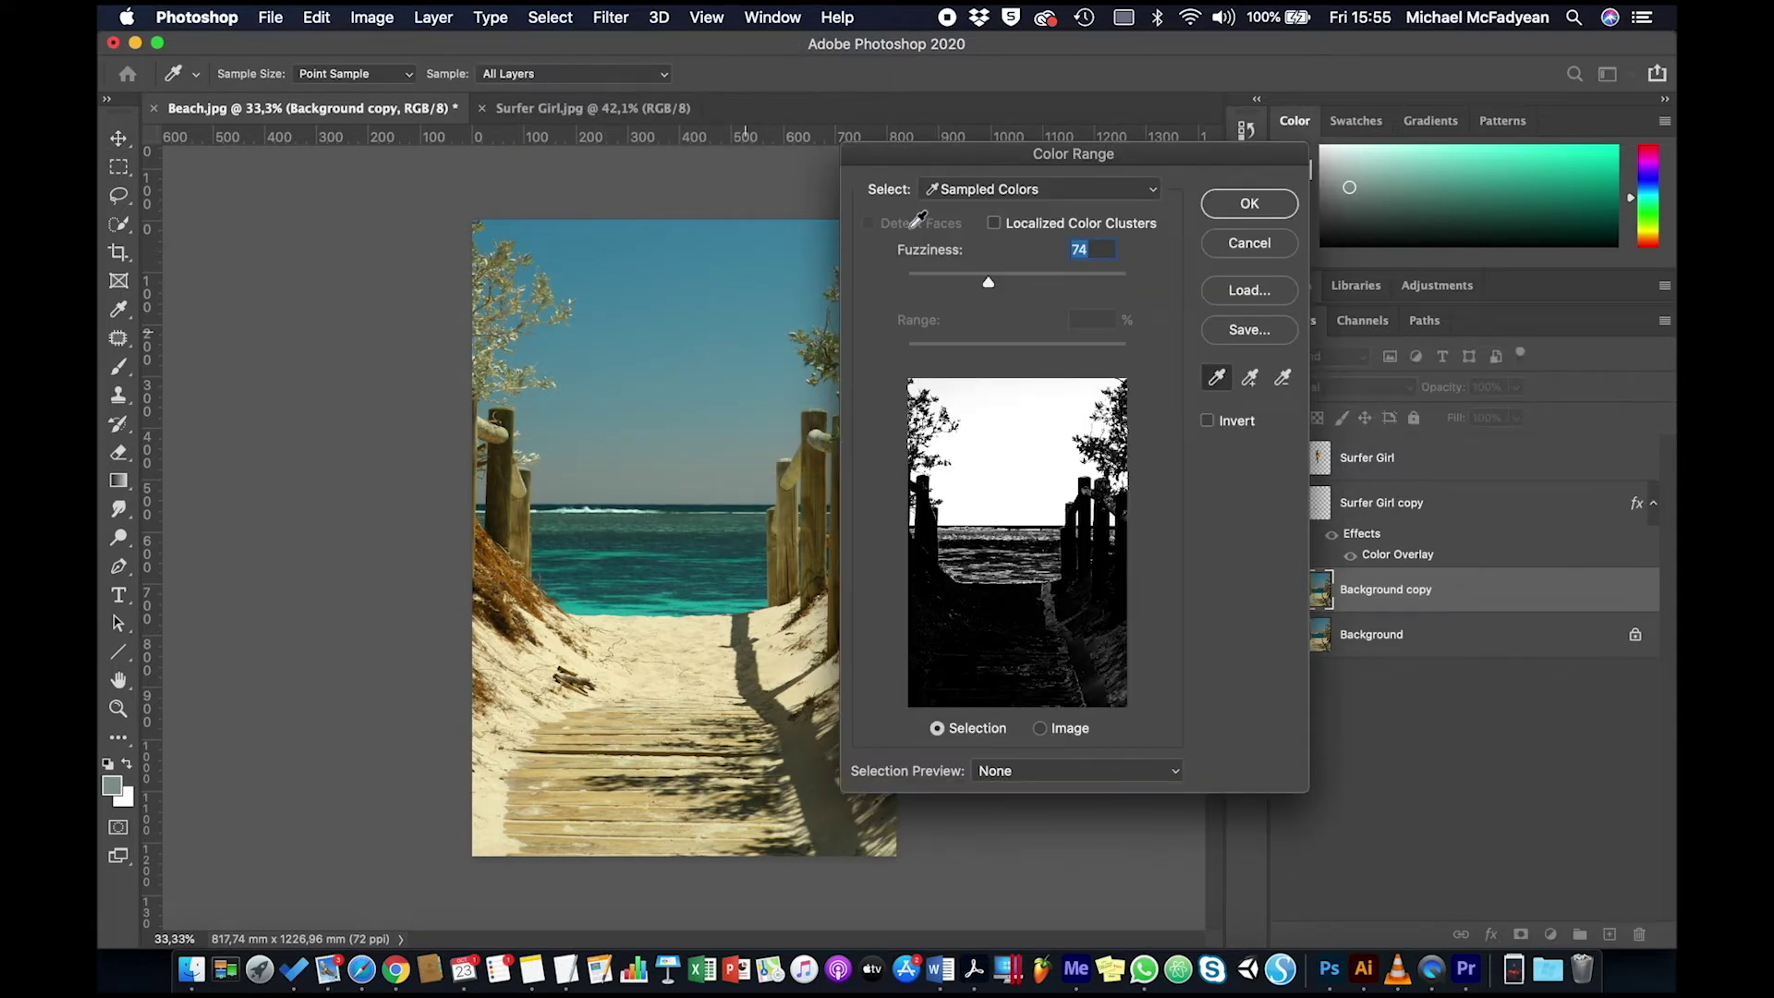
left_click(949, 199)
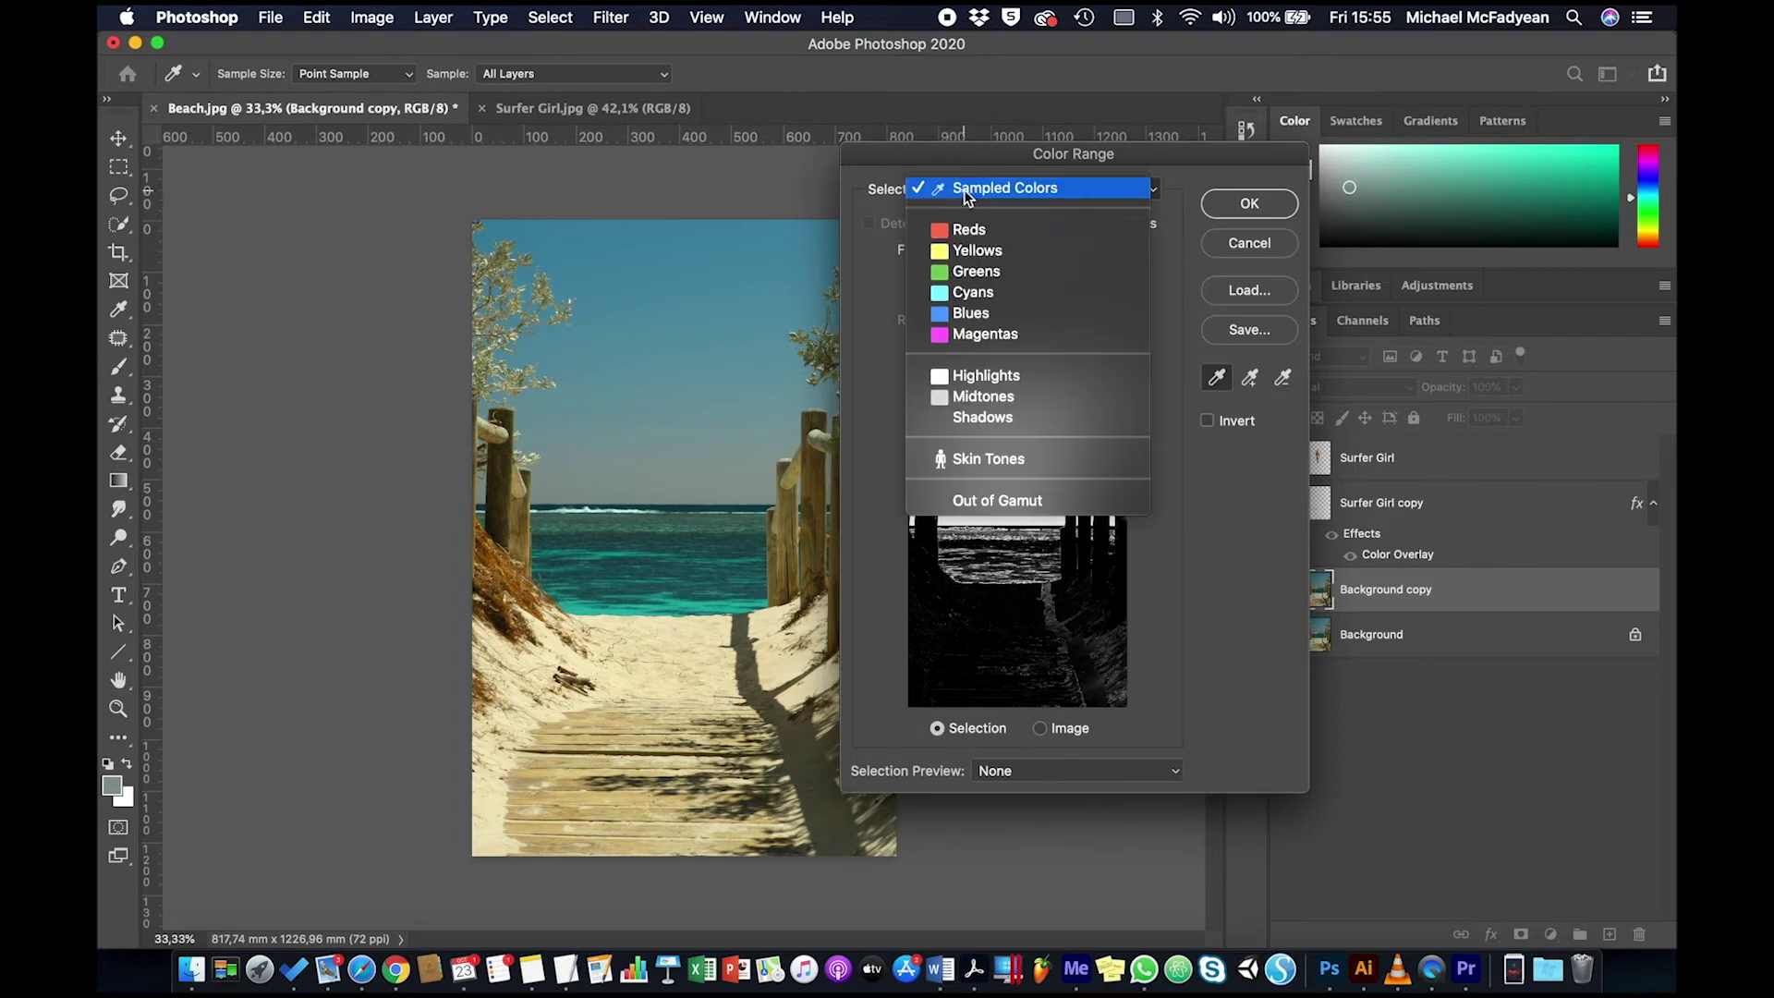
left_click(963, 190)
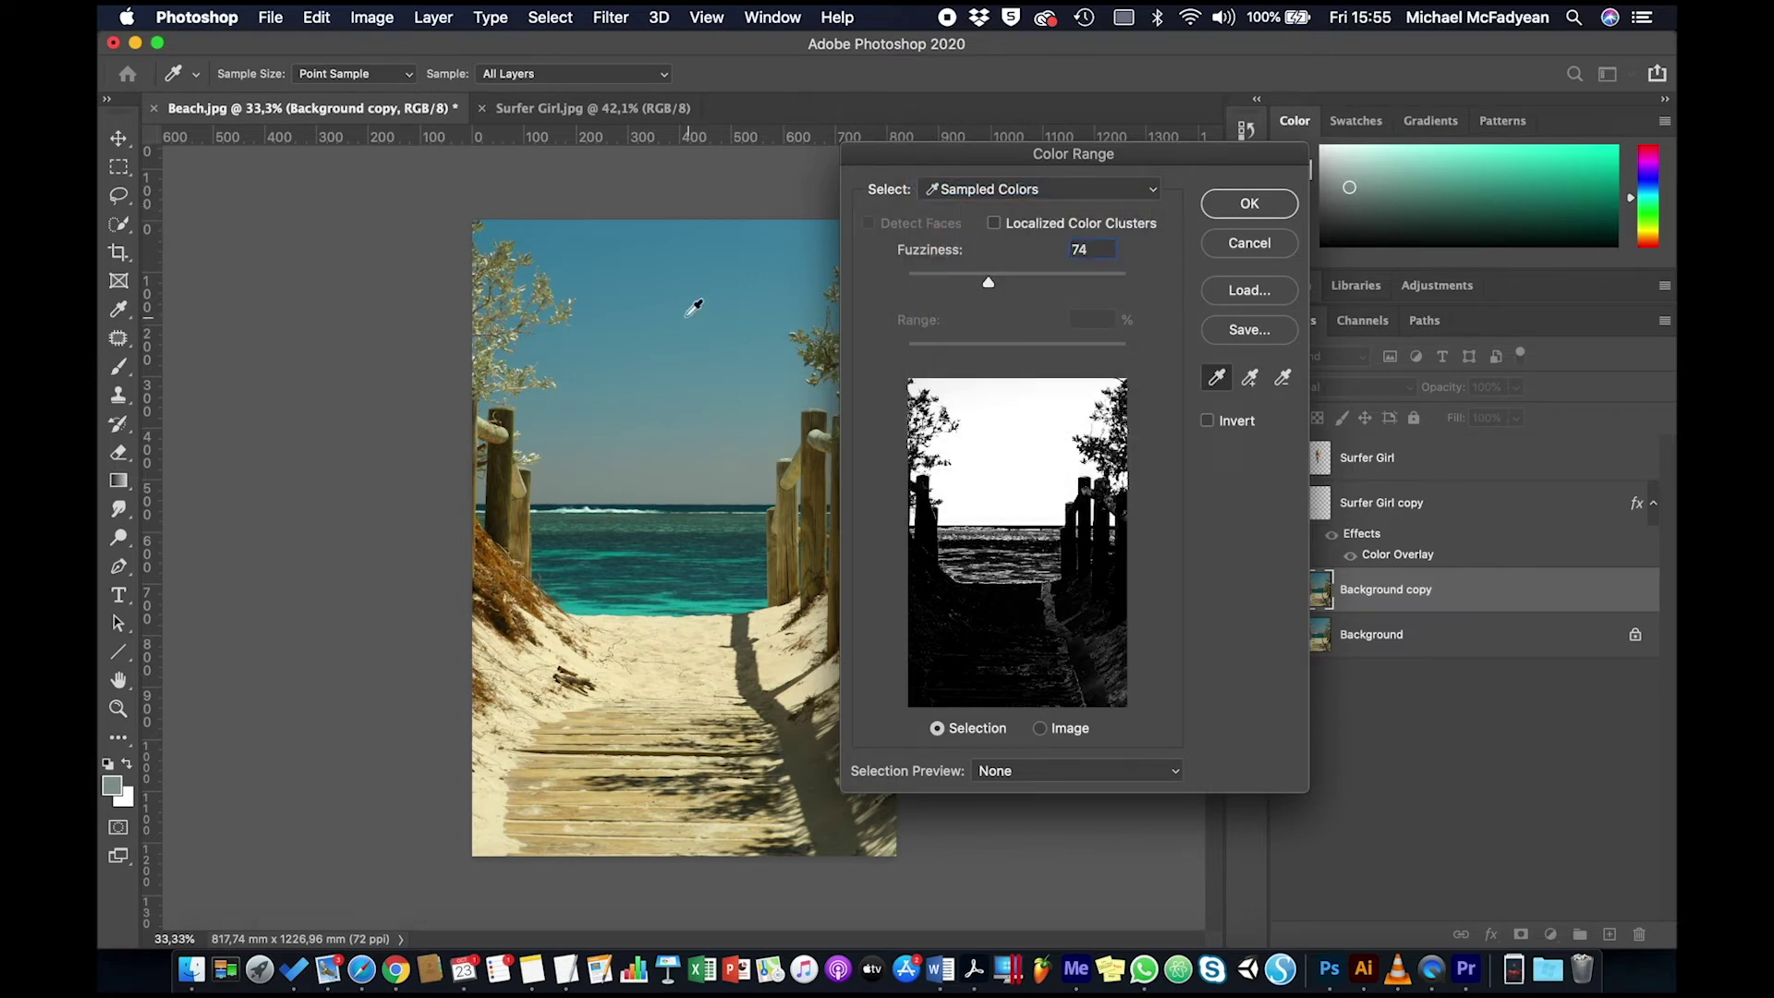
left_click(669, 291)
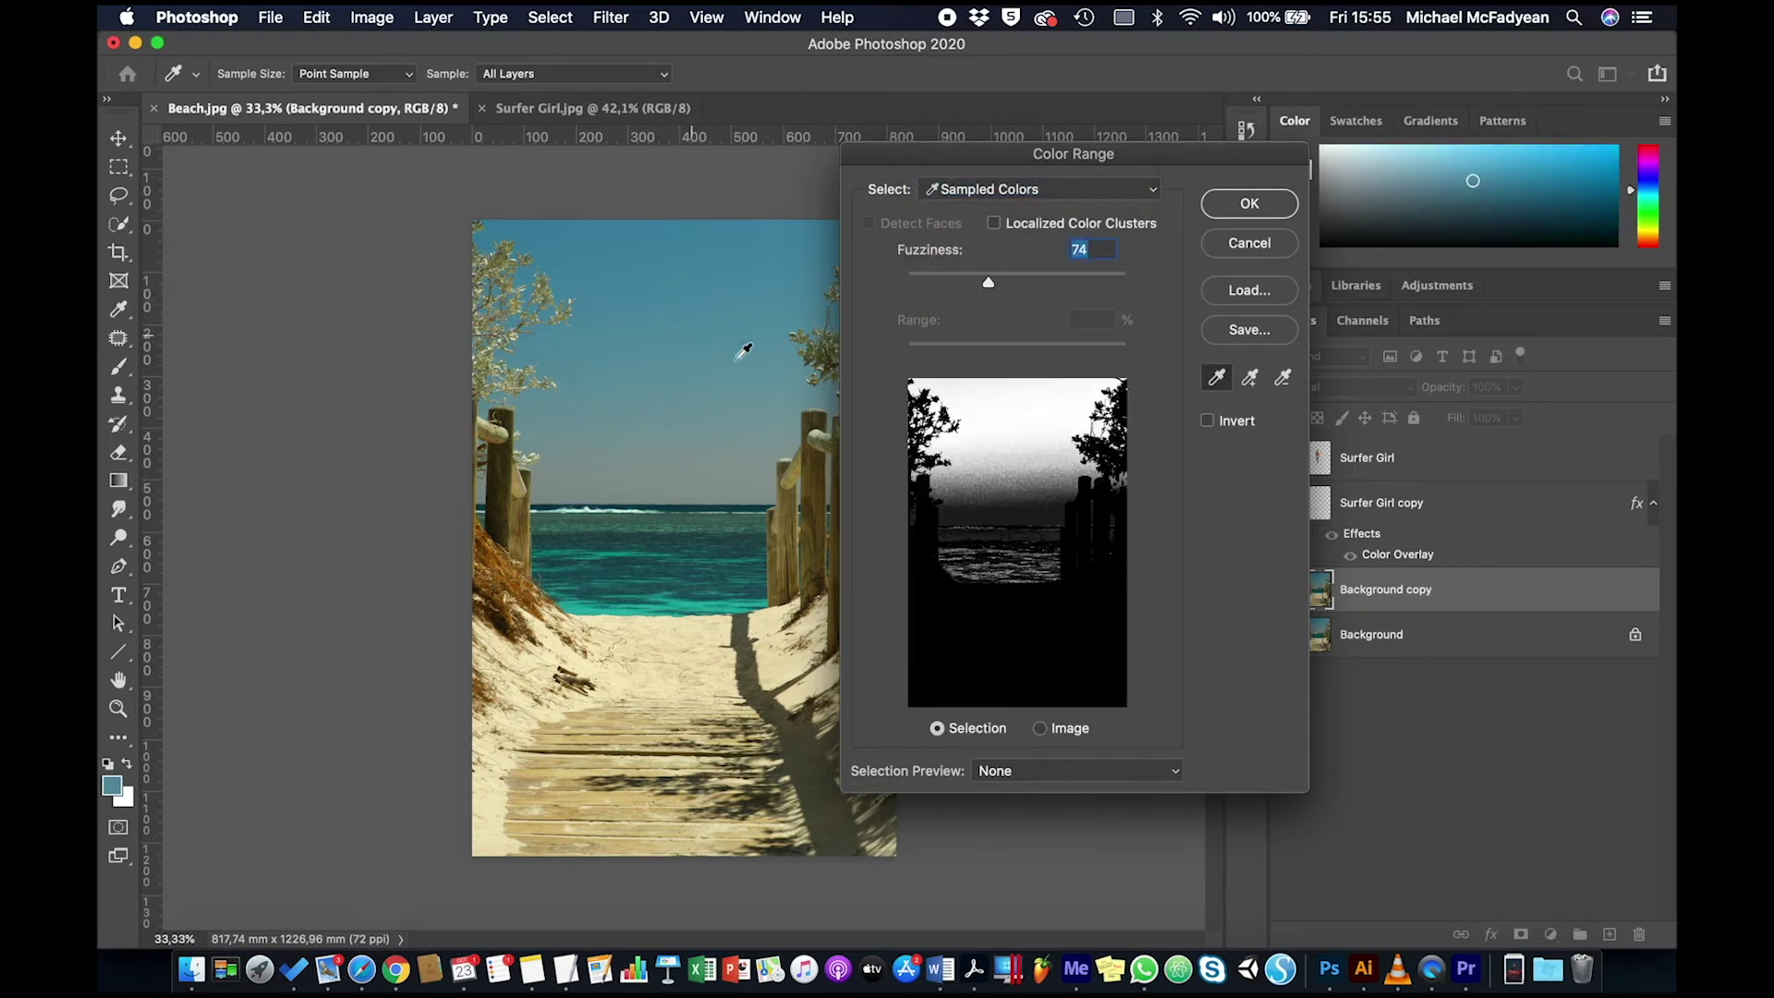
left_click(1255, 382)
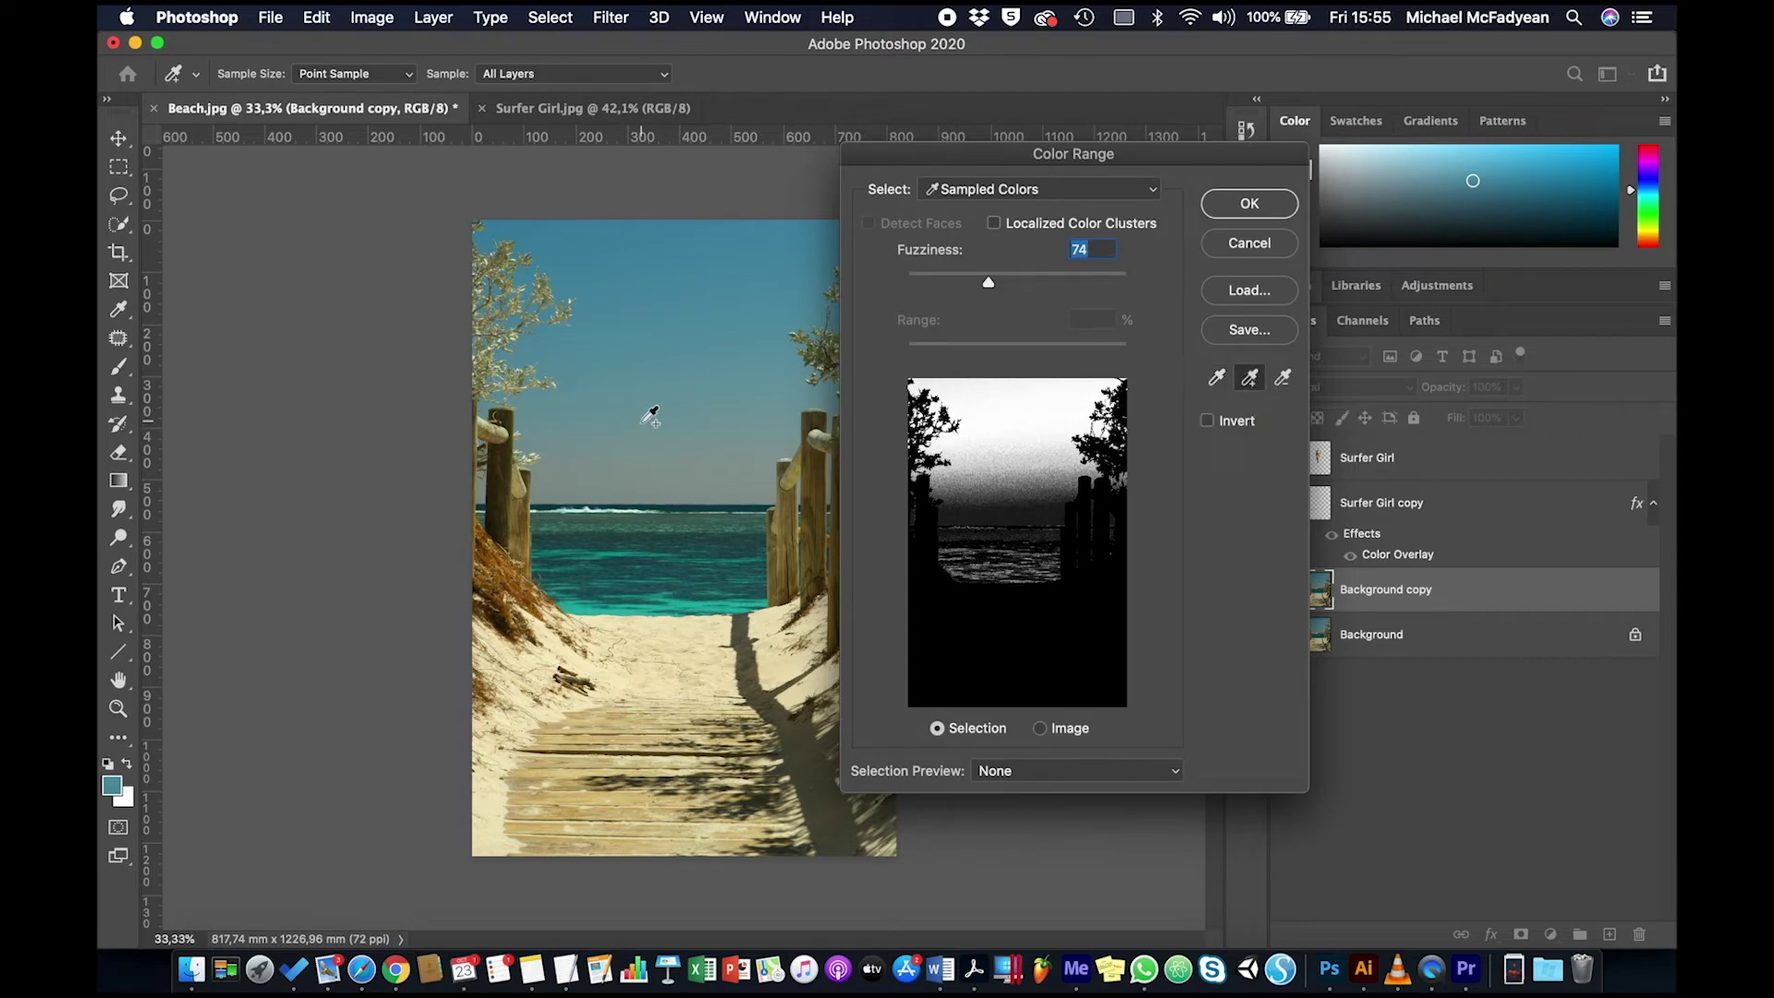
left_click(658, 497)
left_click(663, 416)
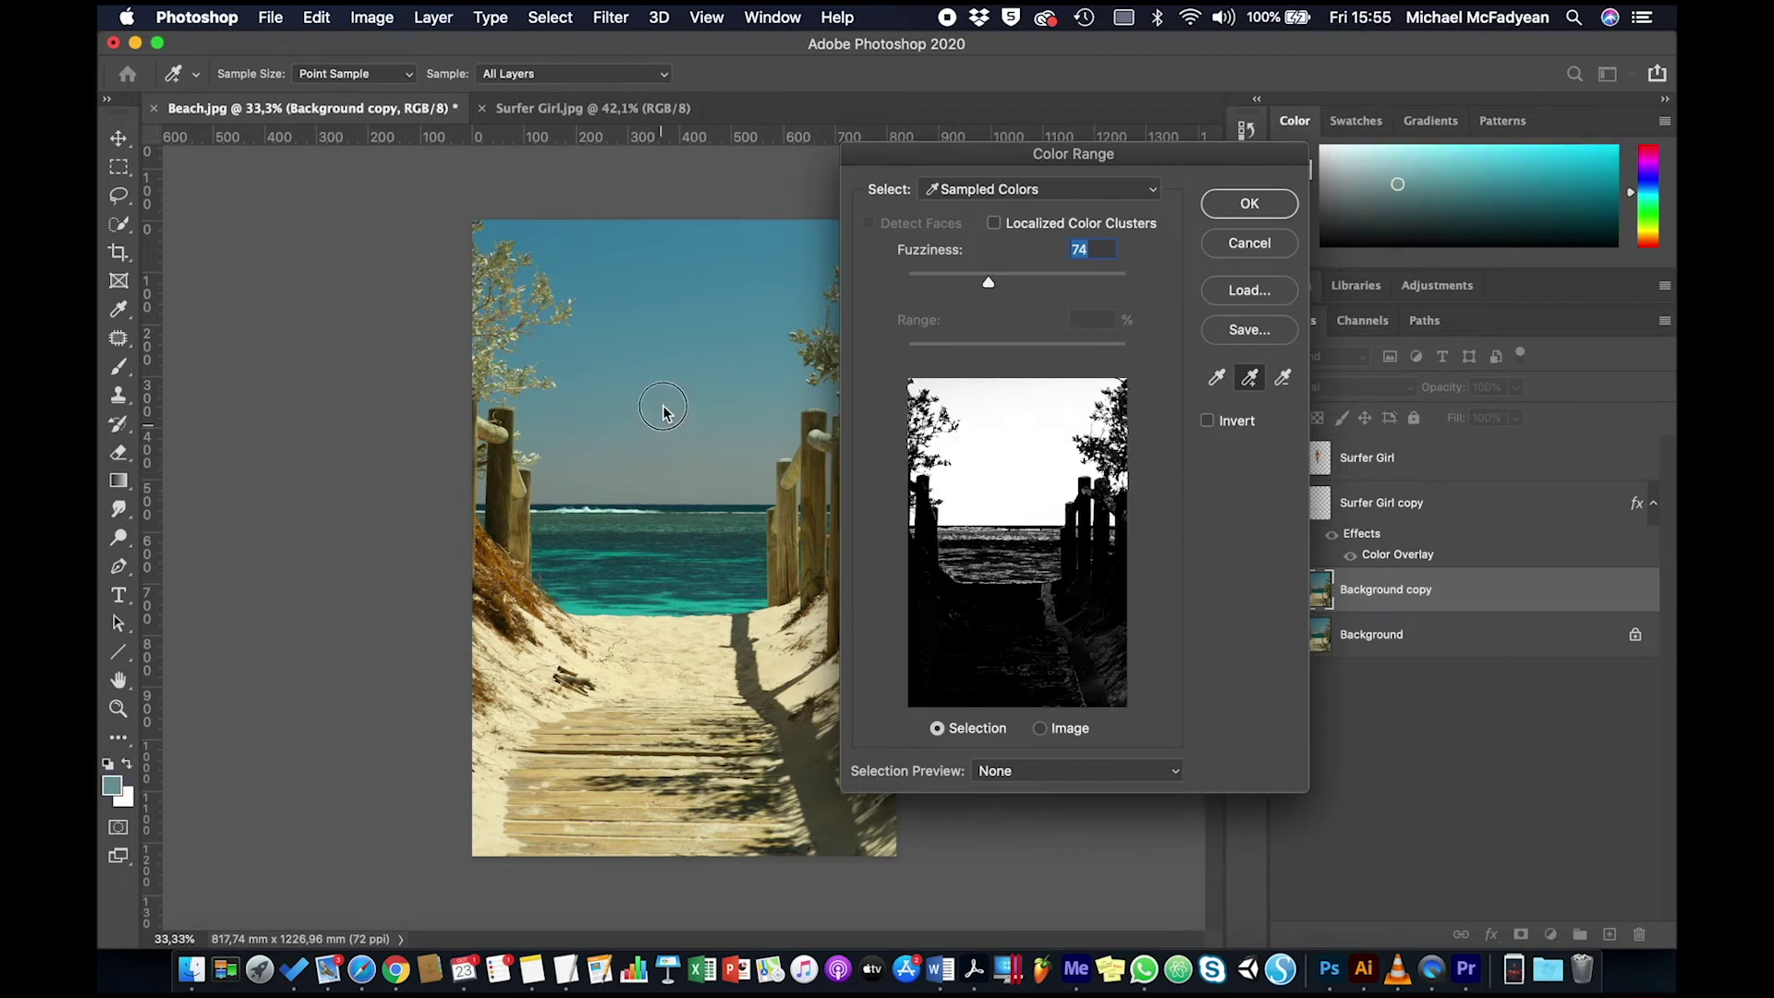
left_click(689, 268)
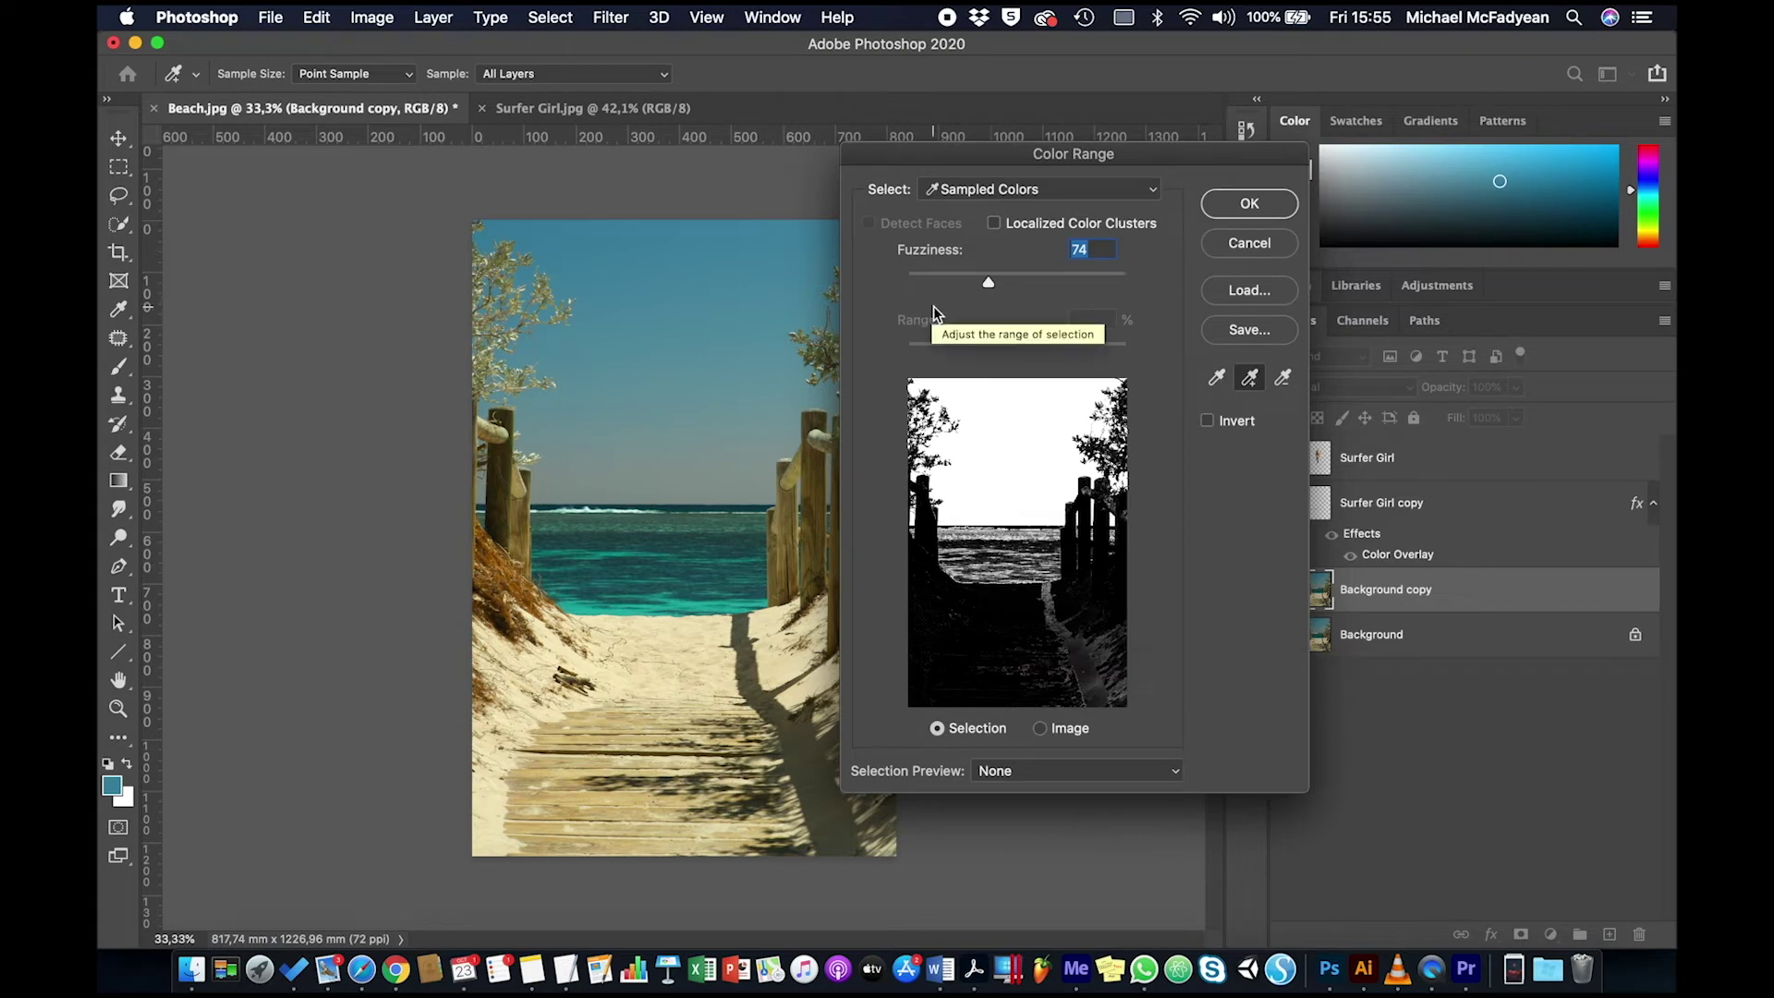
left_click_drag(989, 281, 950, 296)
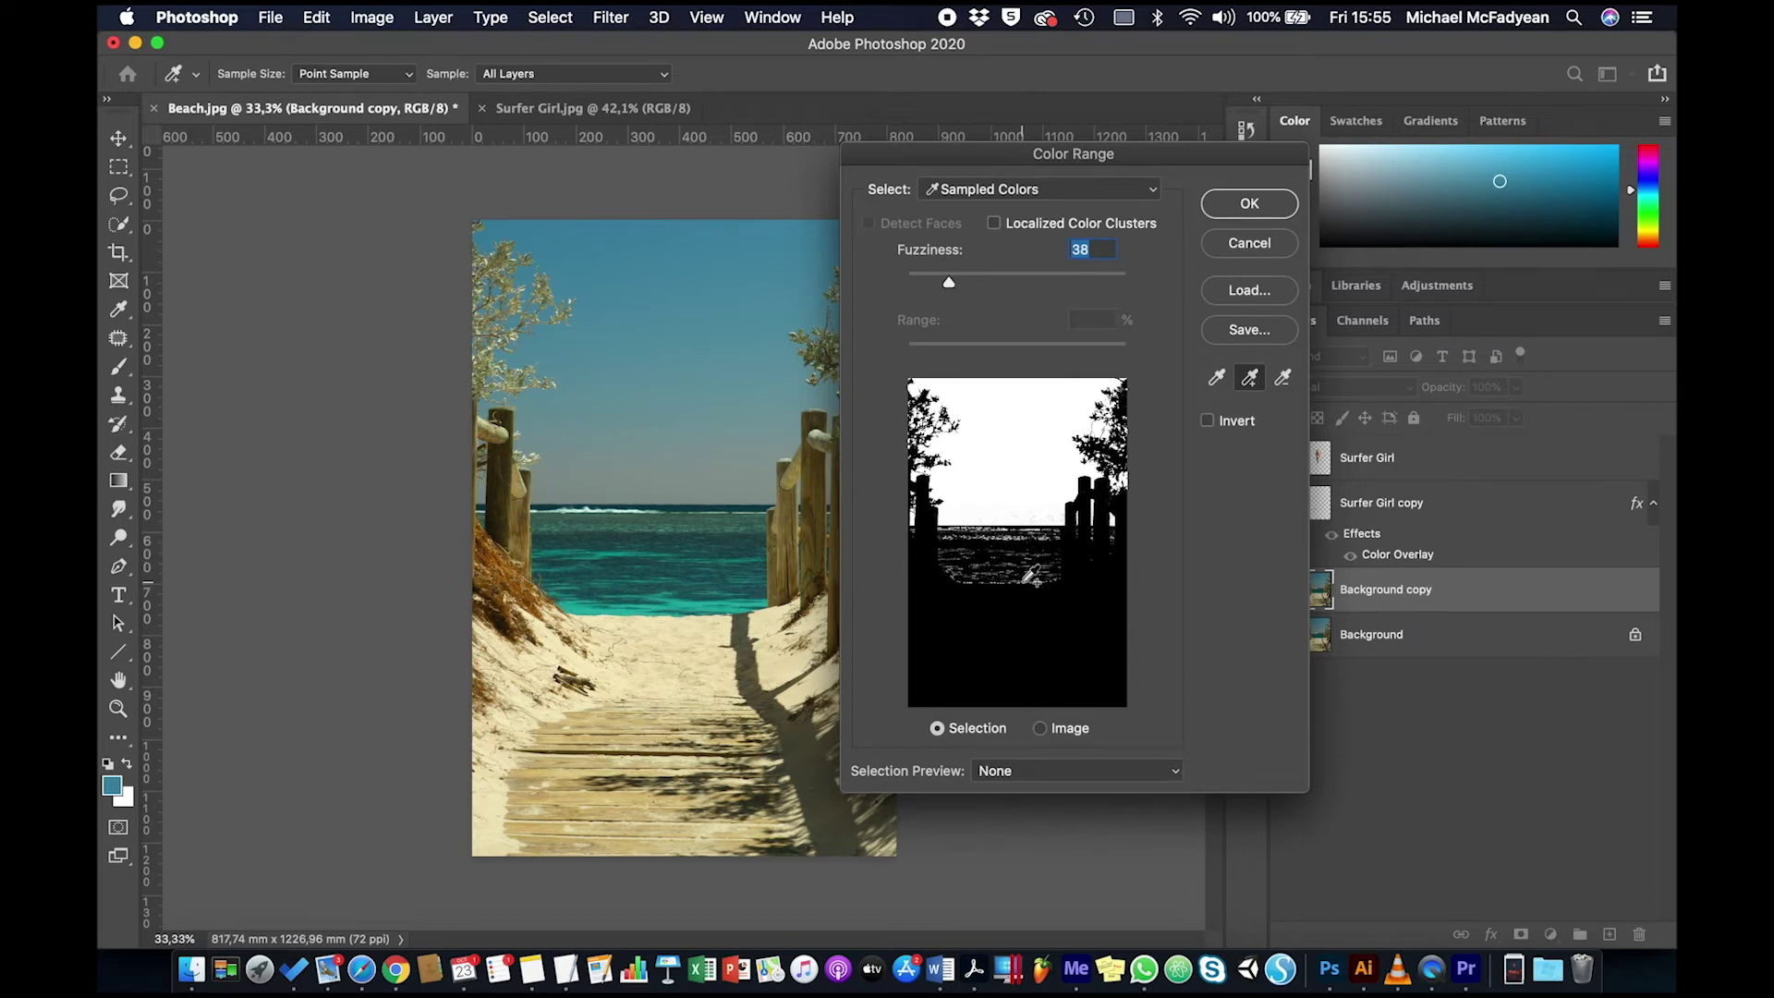
left_click(1221, 204)
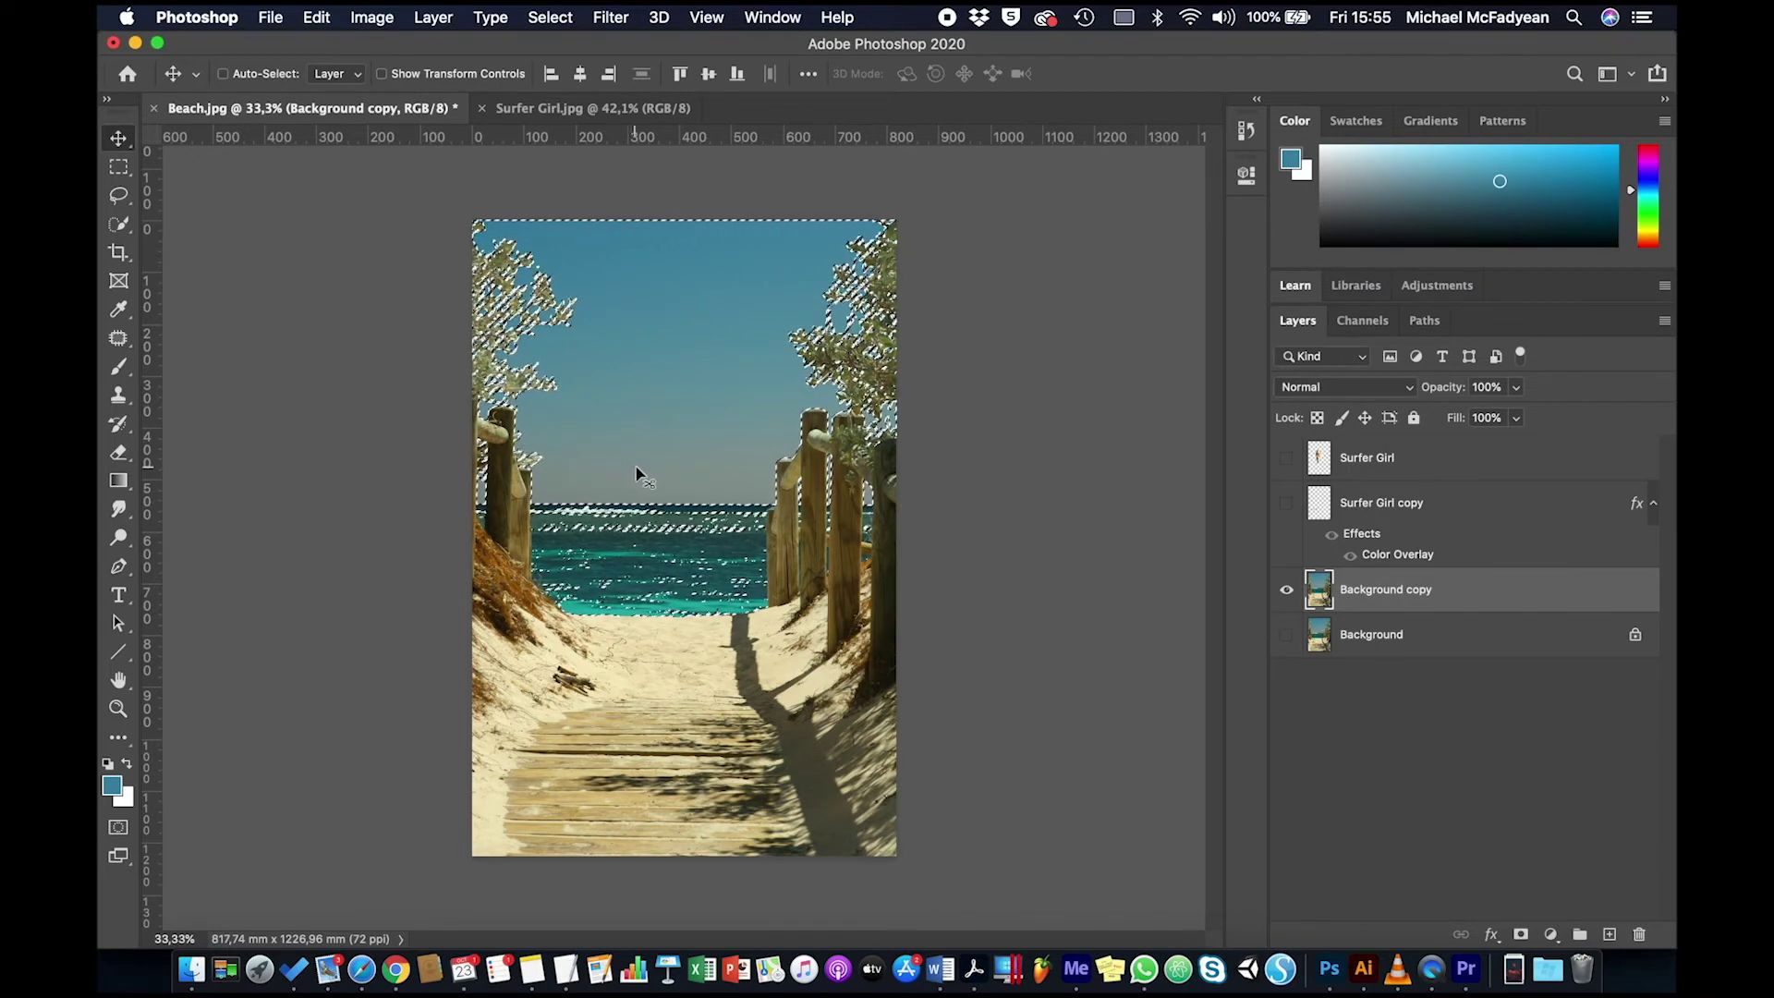
Save the sky selection as a new channel named Sky in Beach.jpg and deselect it.
left_click(552, 19)
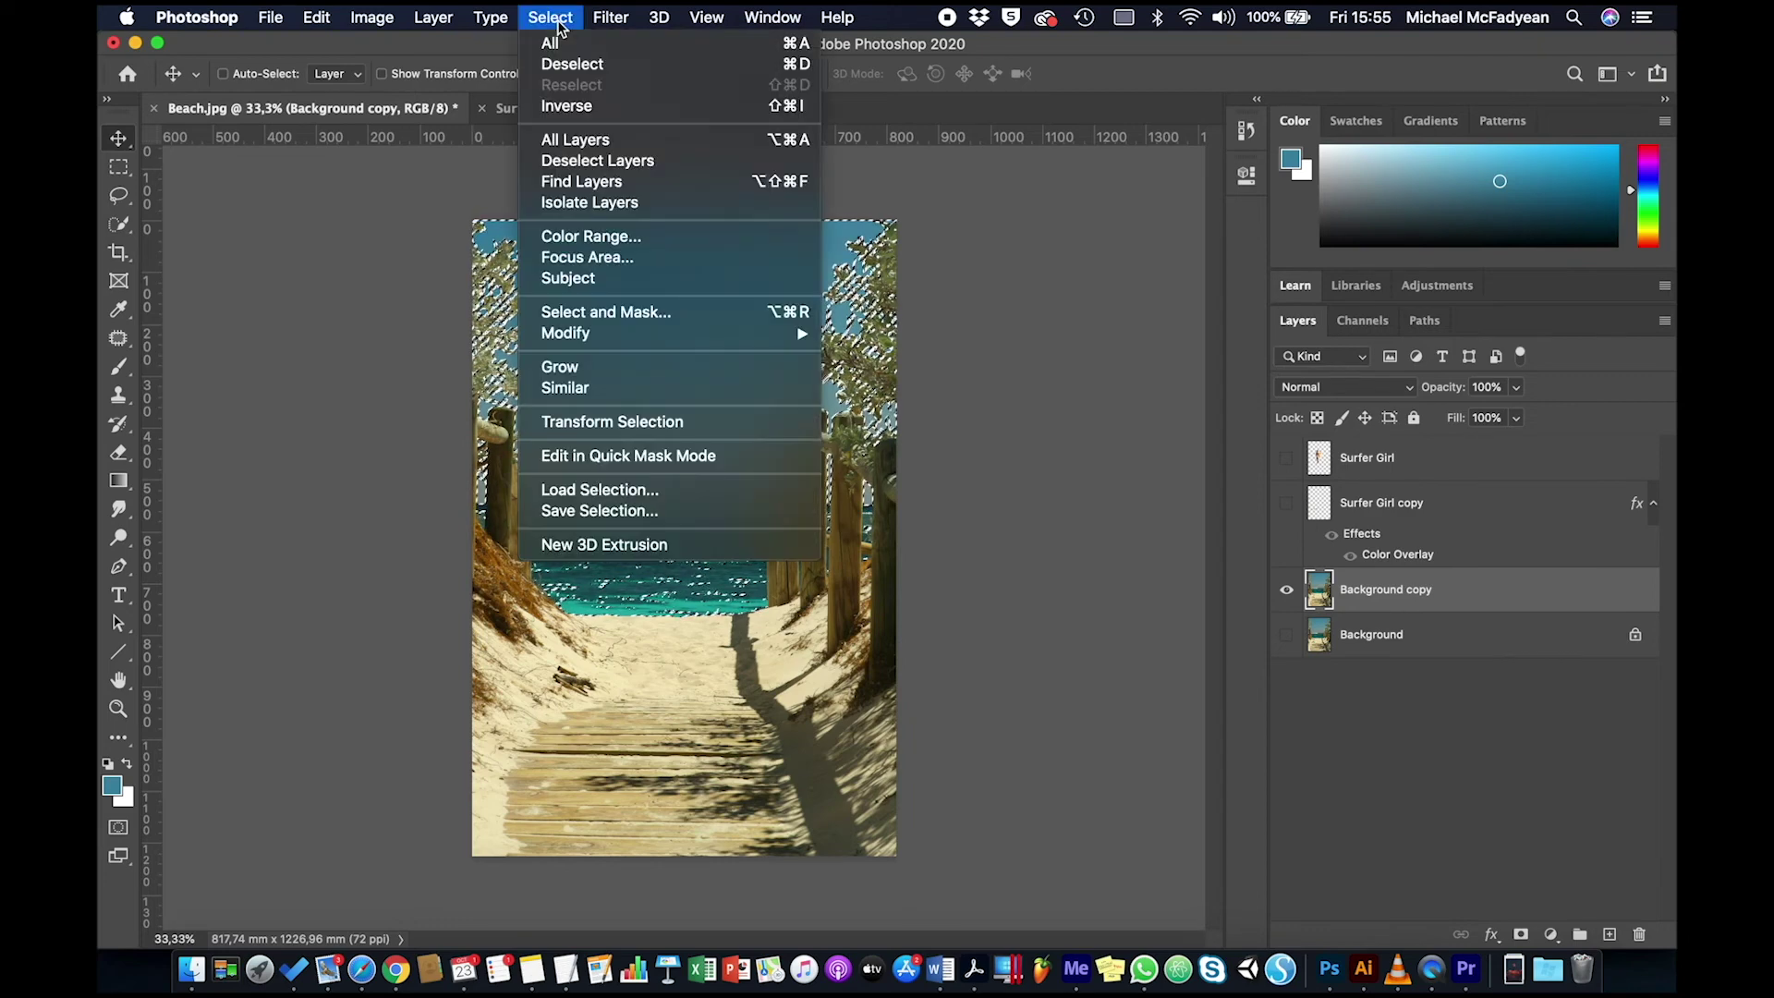
left_click(600, 511)
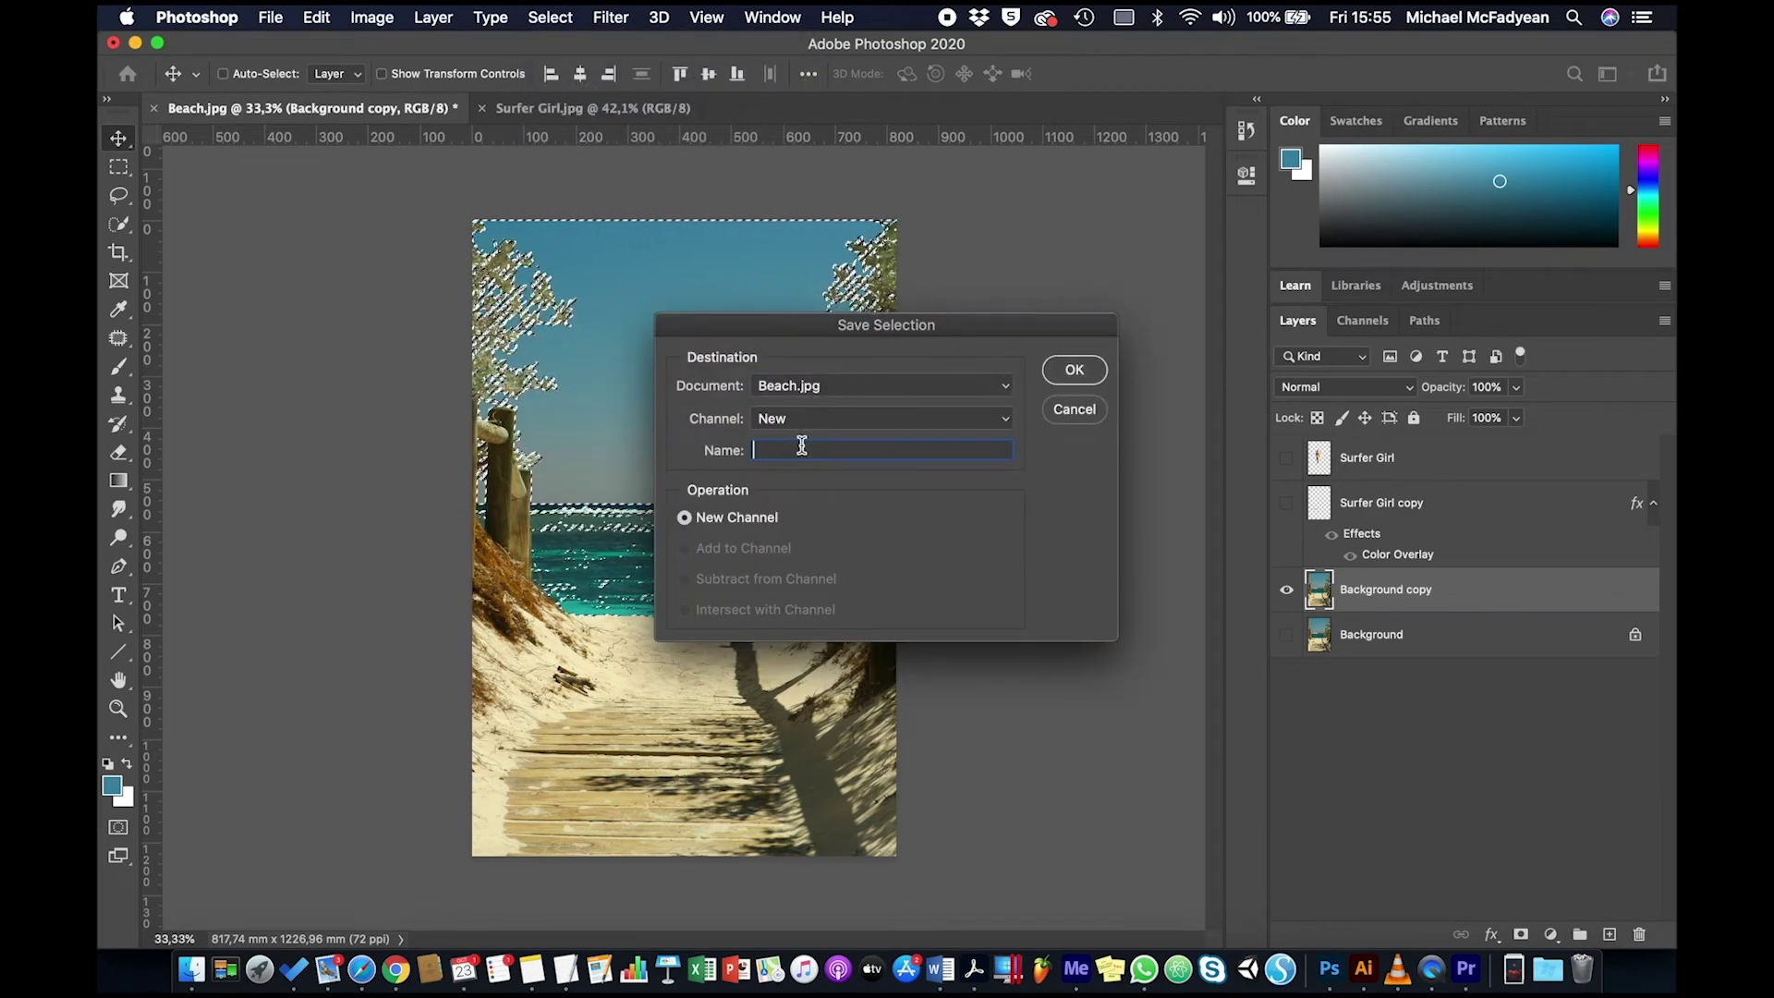
type("Sky")
key("Return")
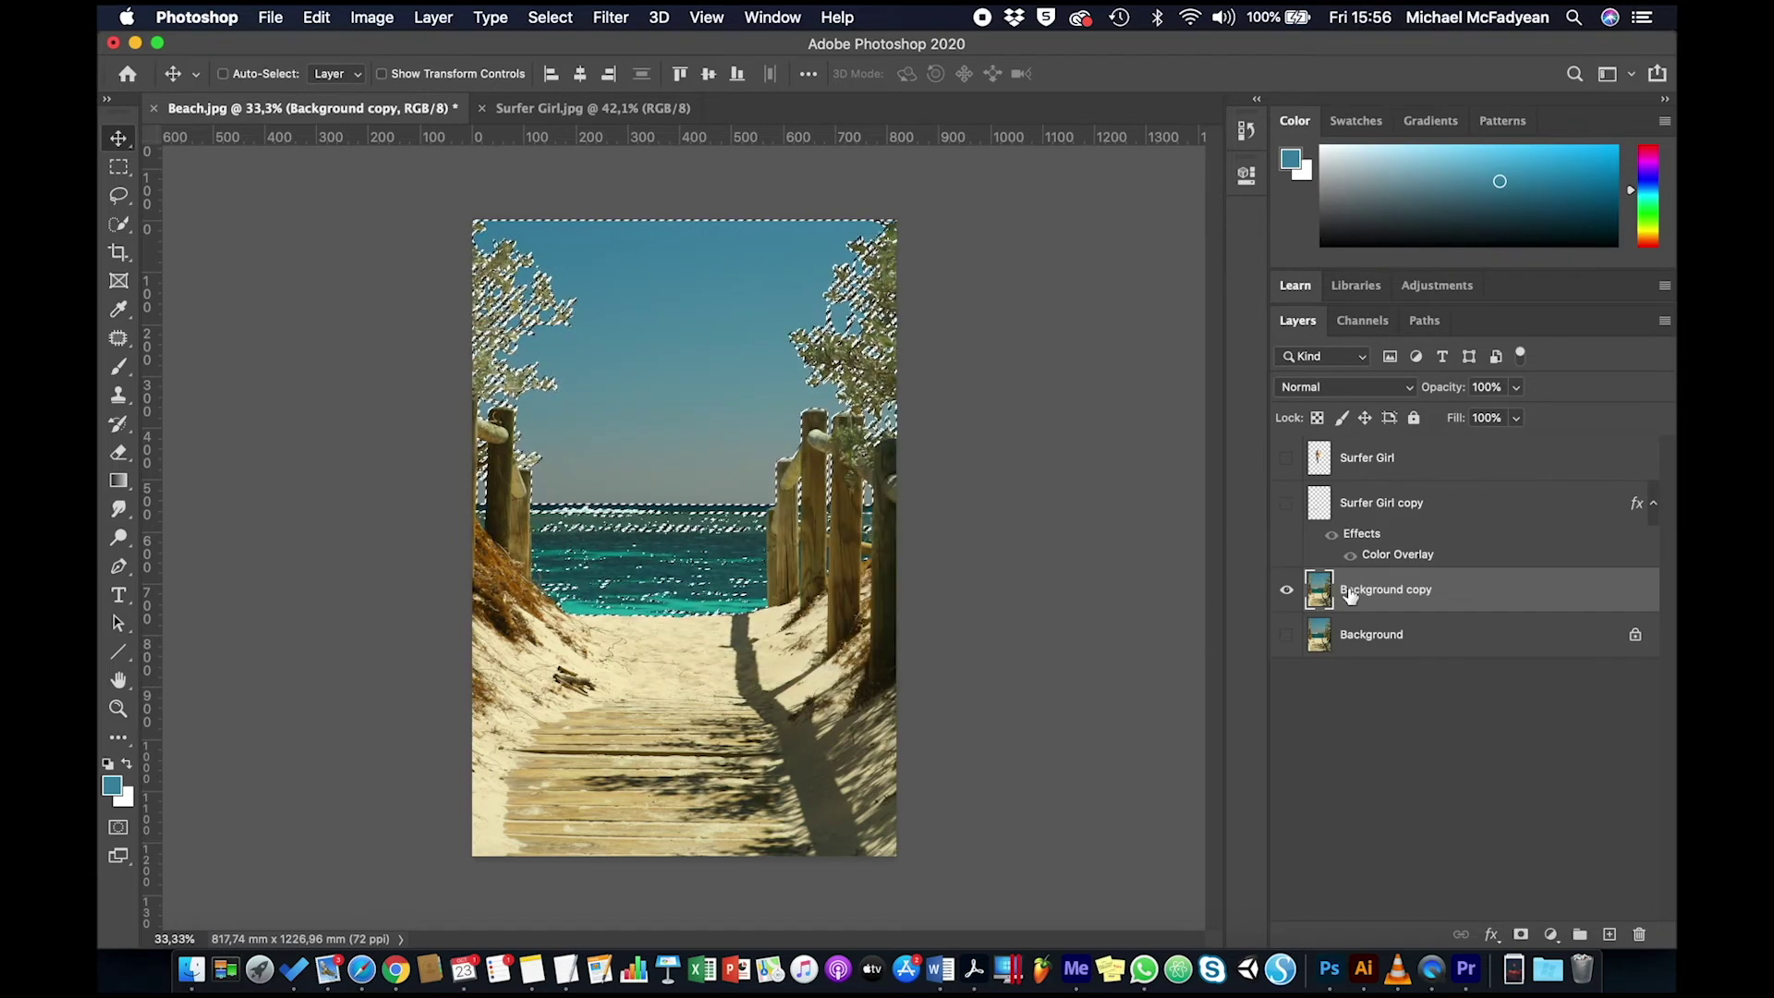
left_click(550, 19)
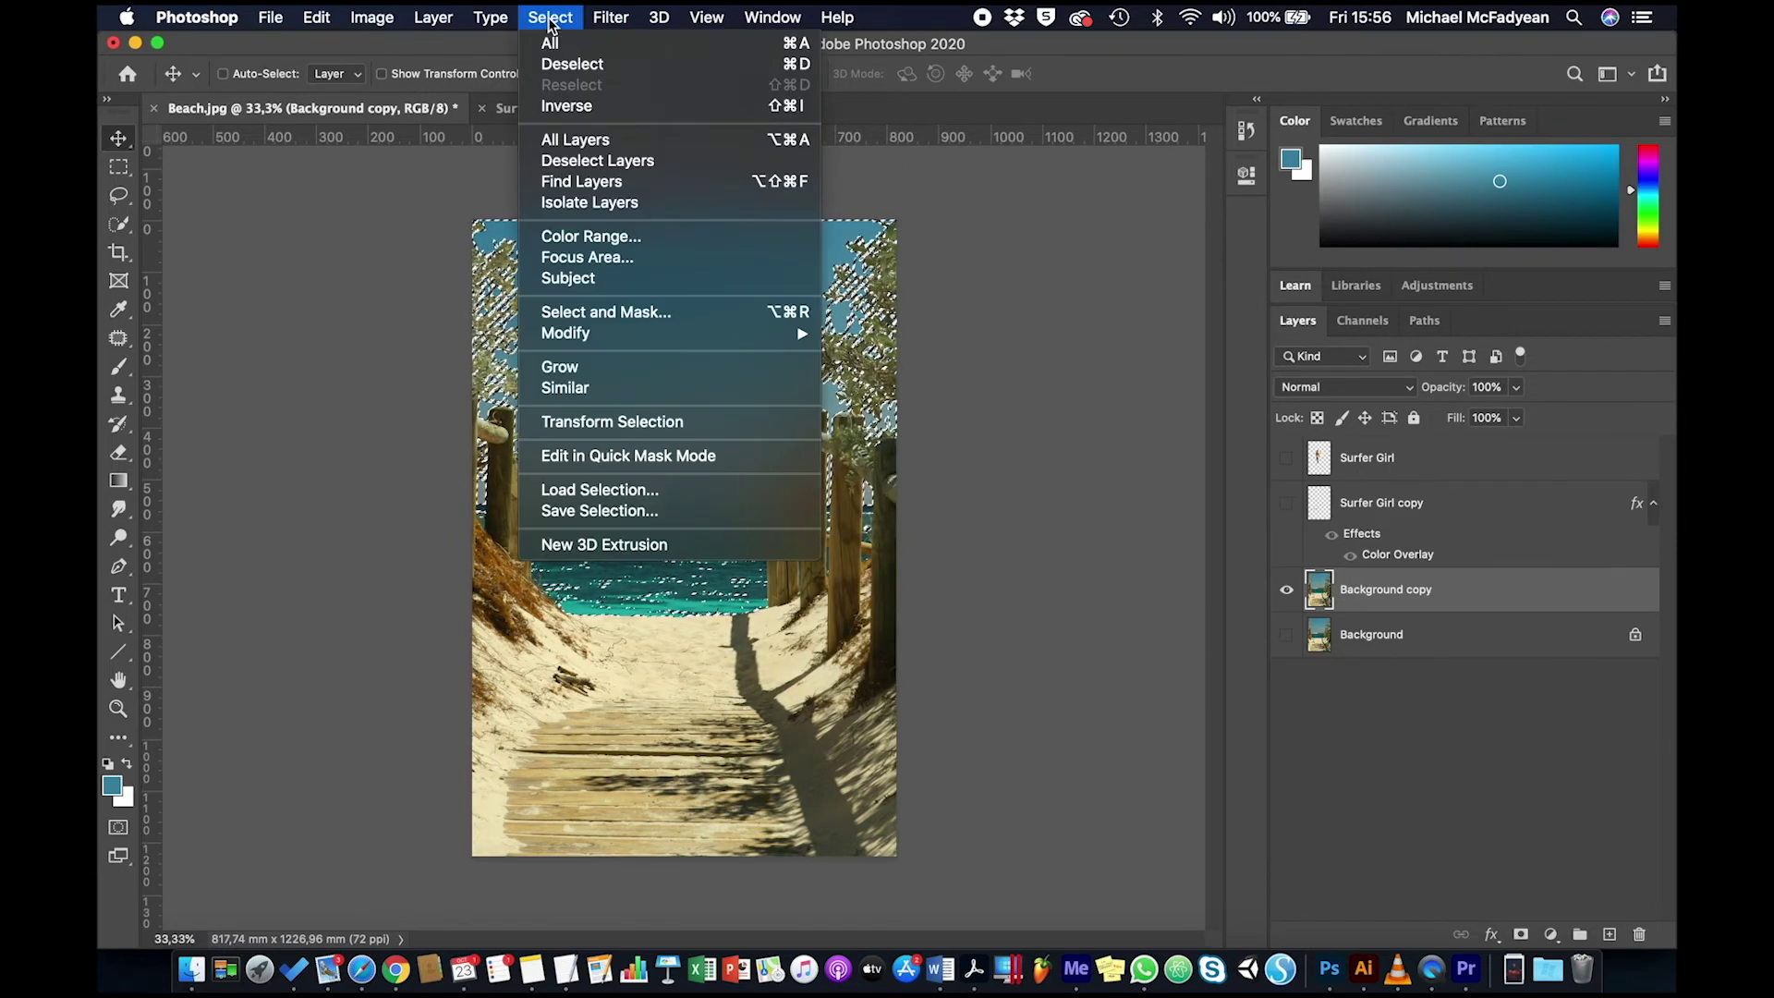
left_click(572, 65)
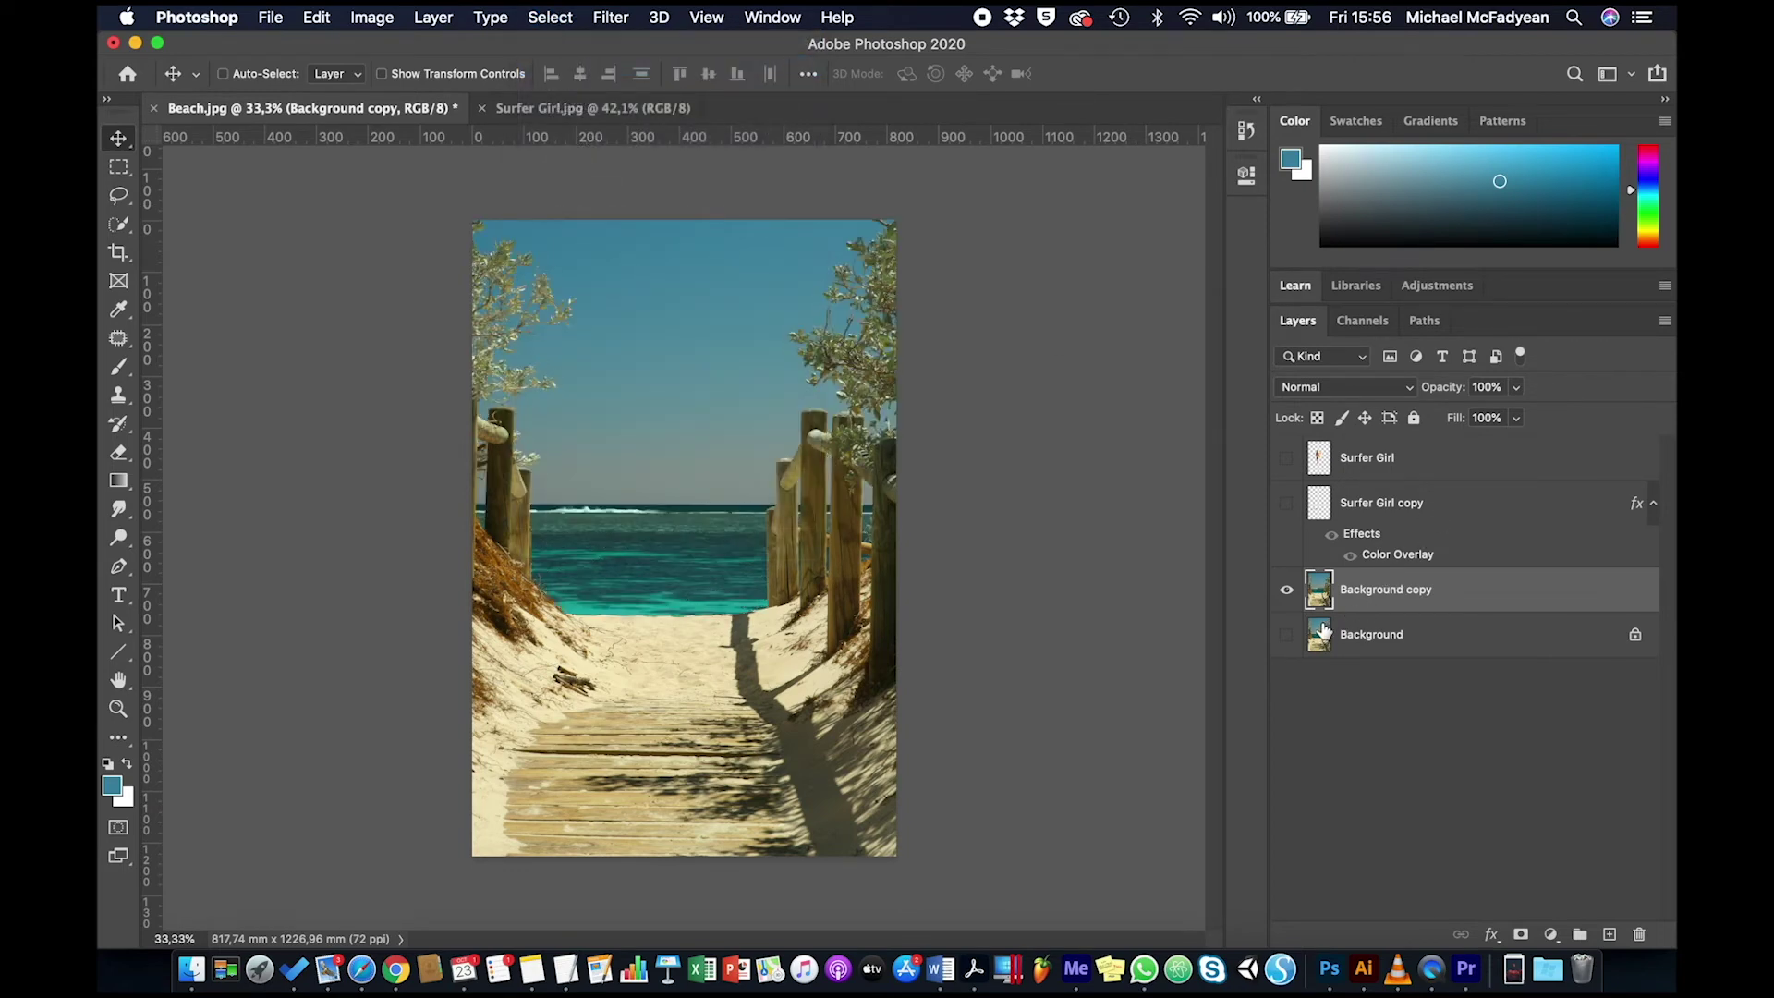
Make all layers visible again and place Moon Sky.jpg as an embedded image above the Surfer Girl layer.
left_click(1287, 592, "alt")
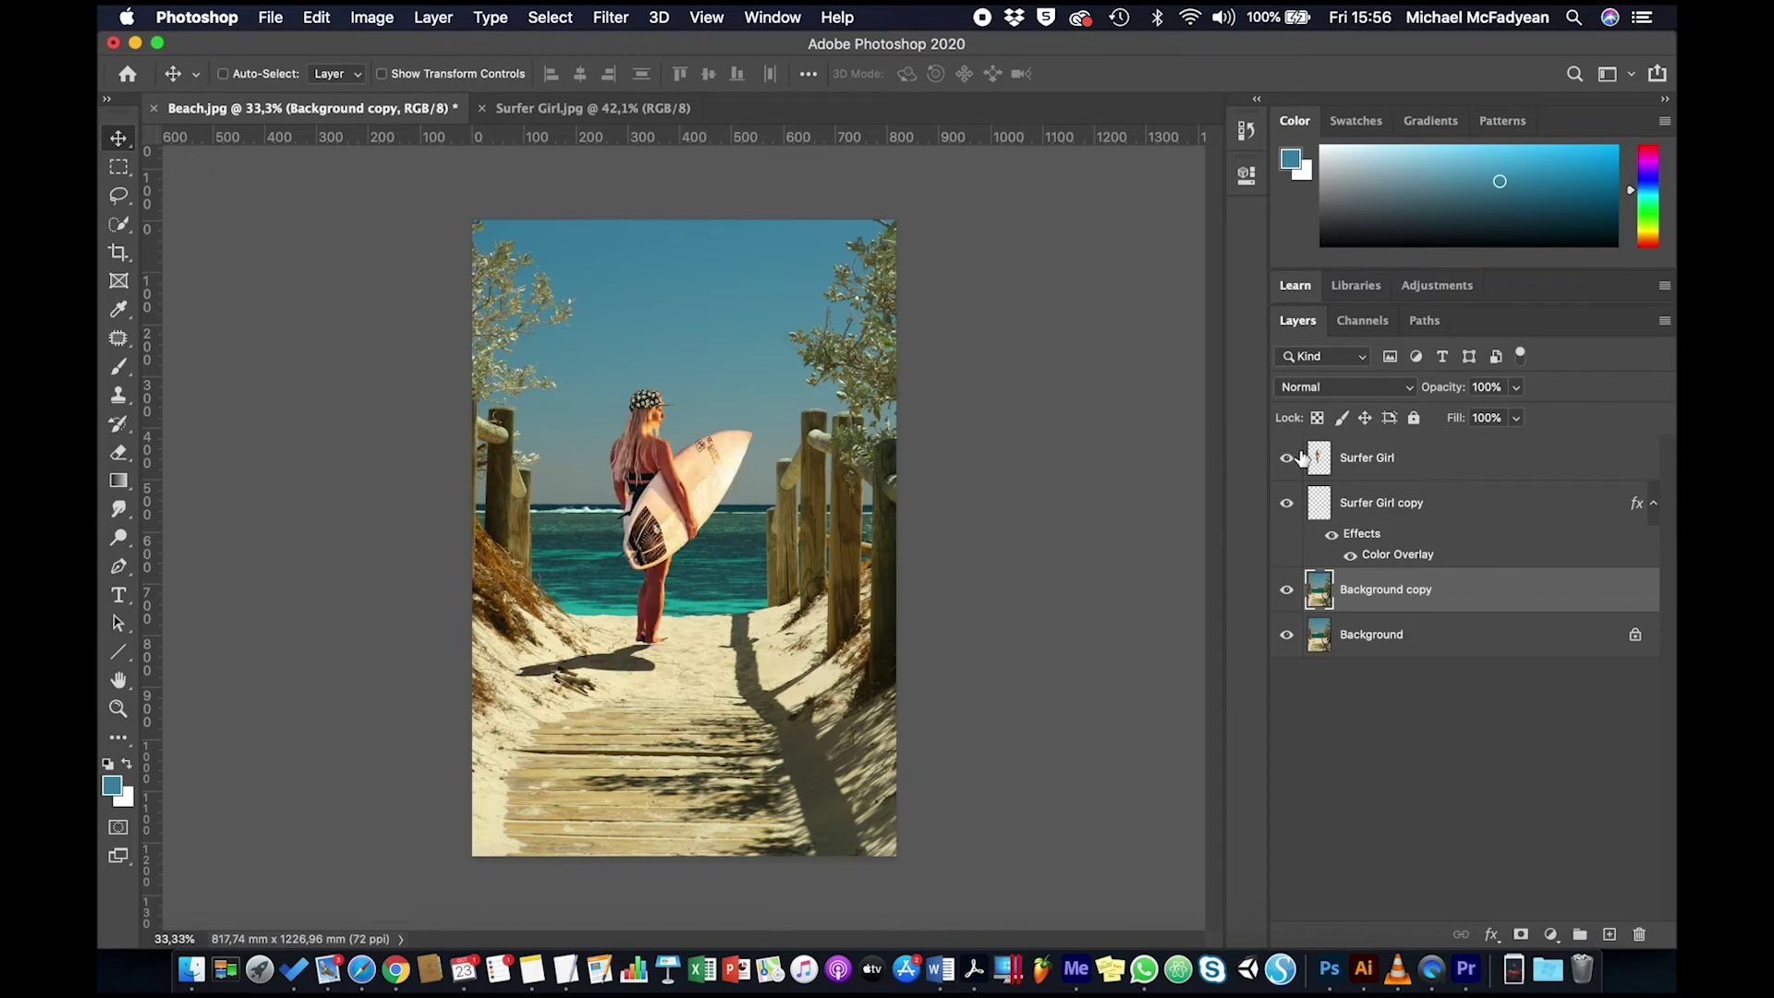
left_click(1365, 696)
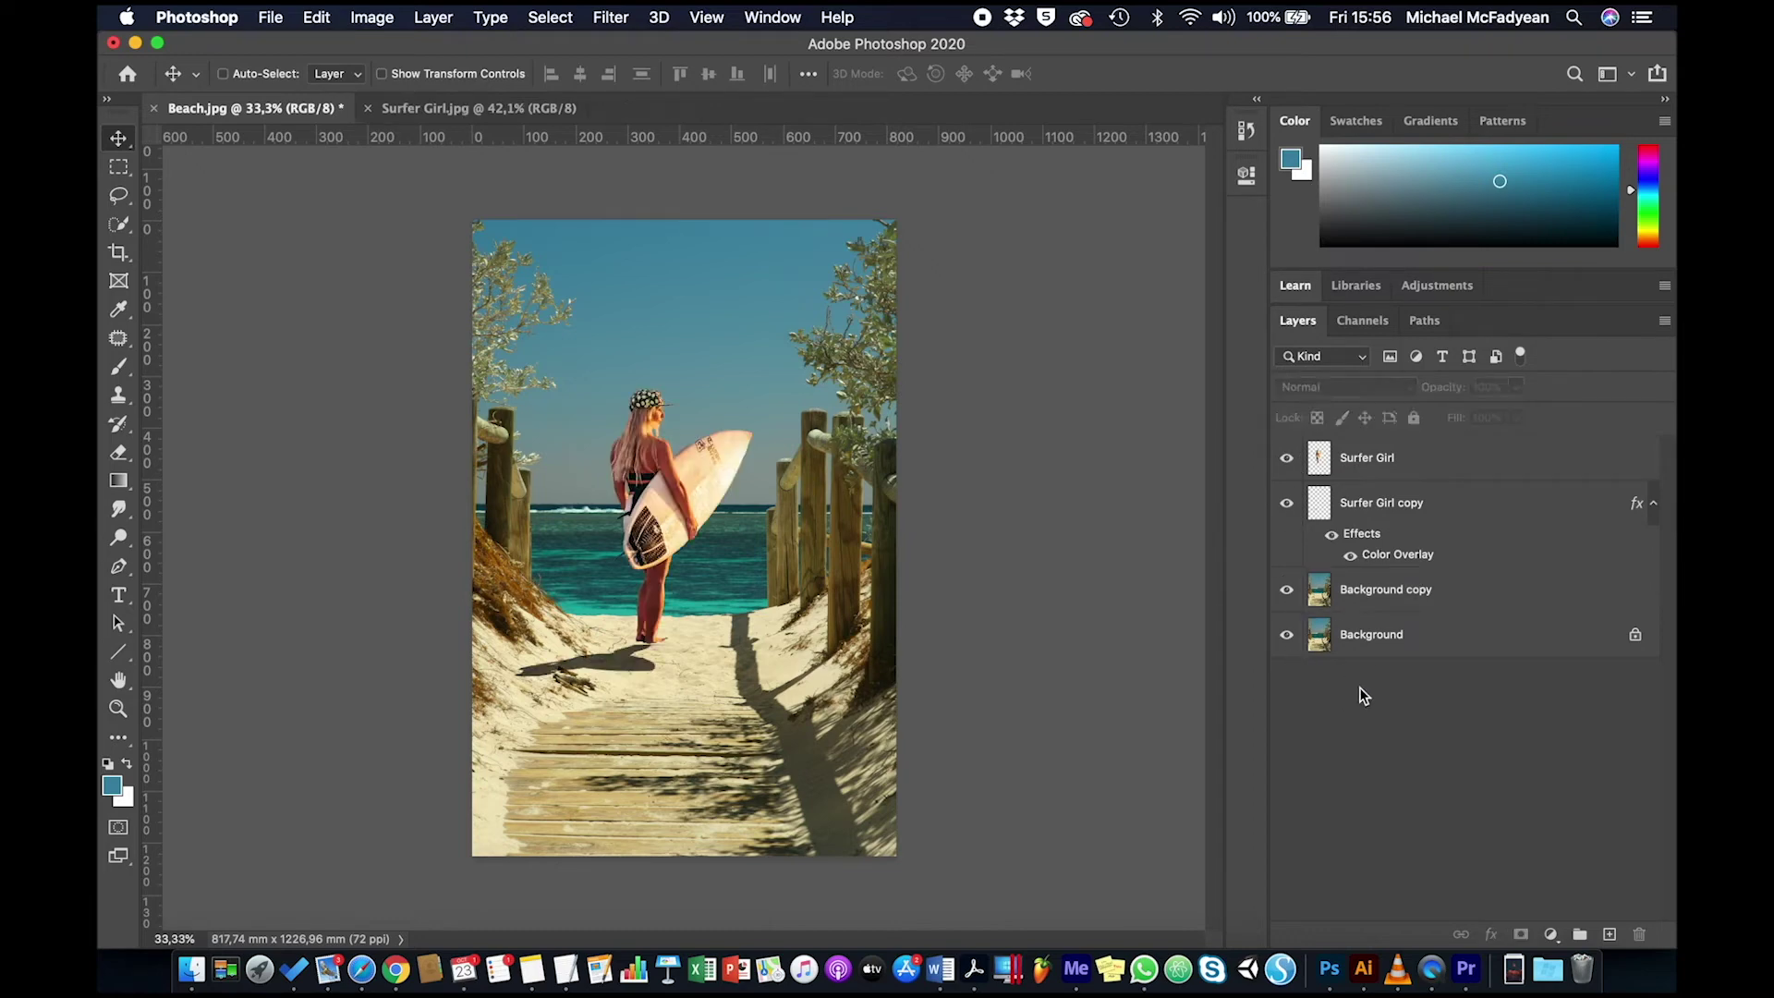
left_click(272, 18)
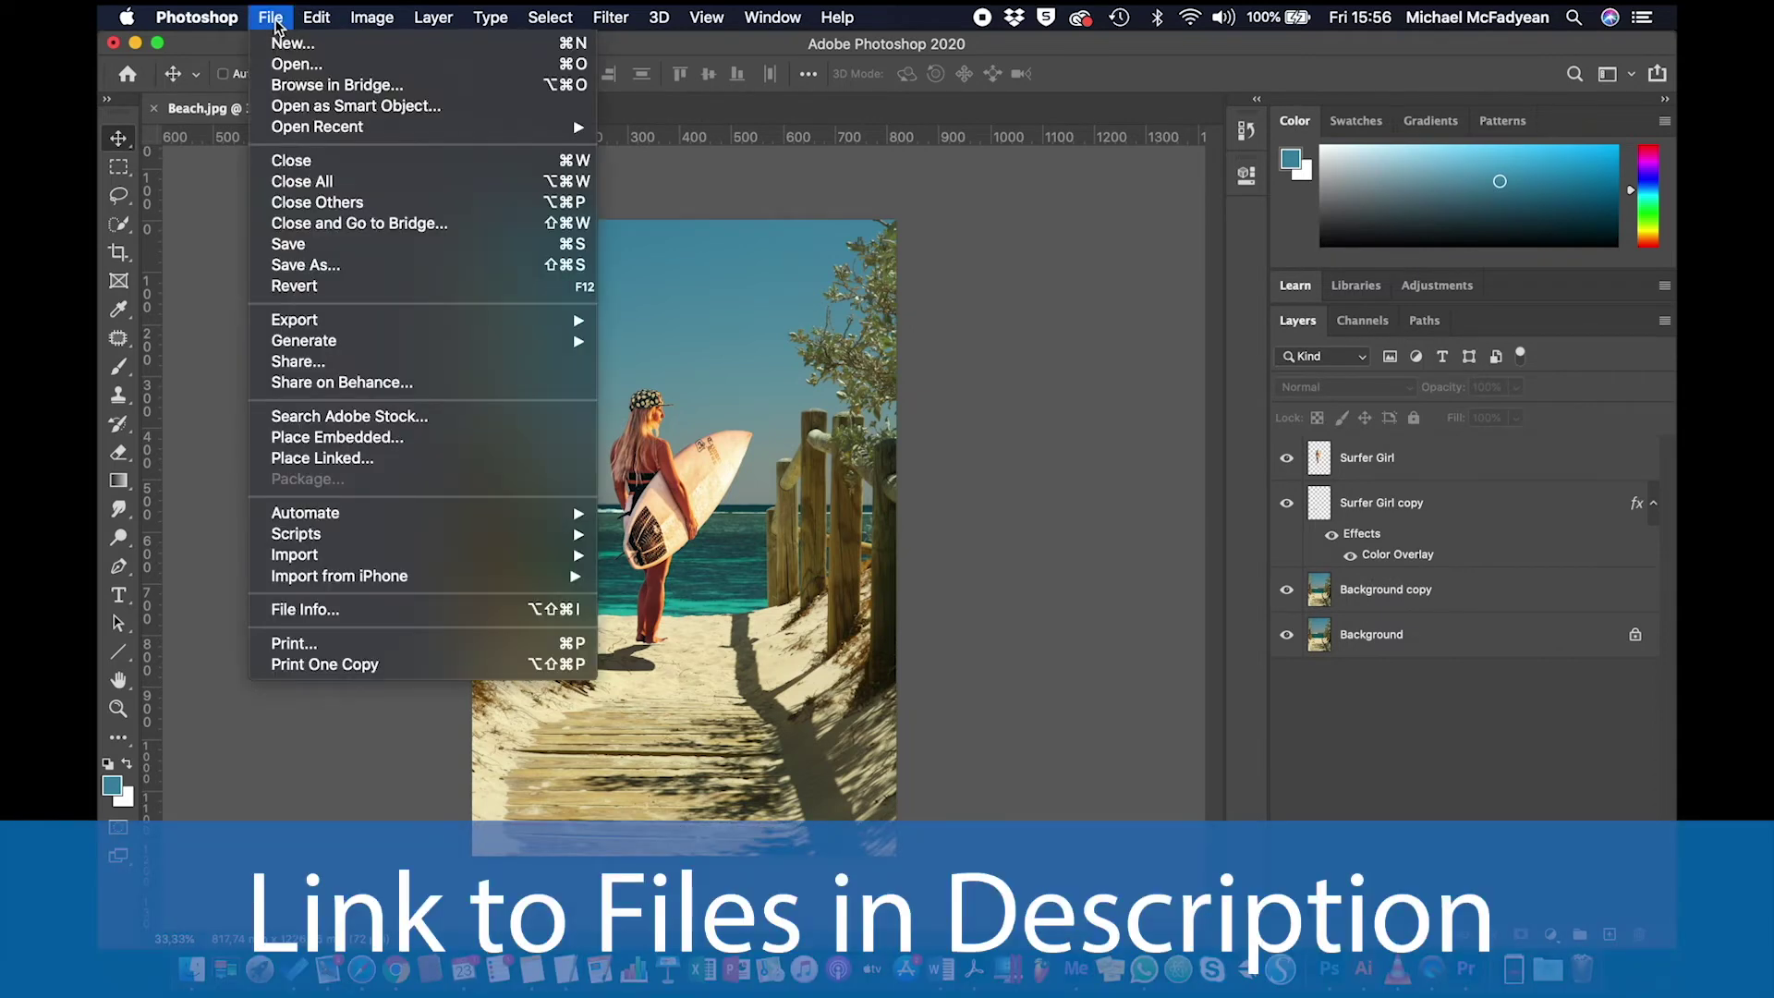
left_click(326, 438)
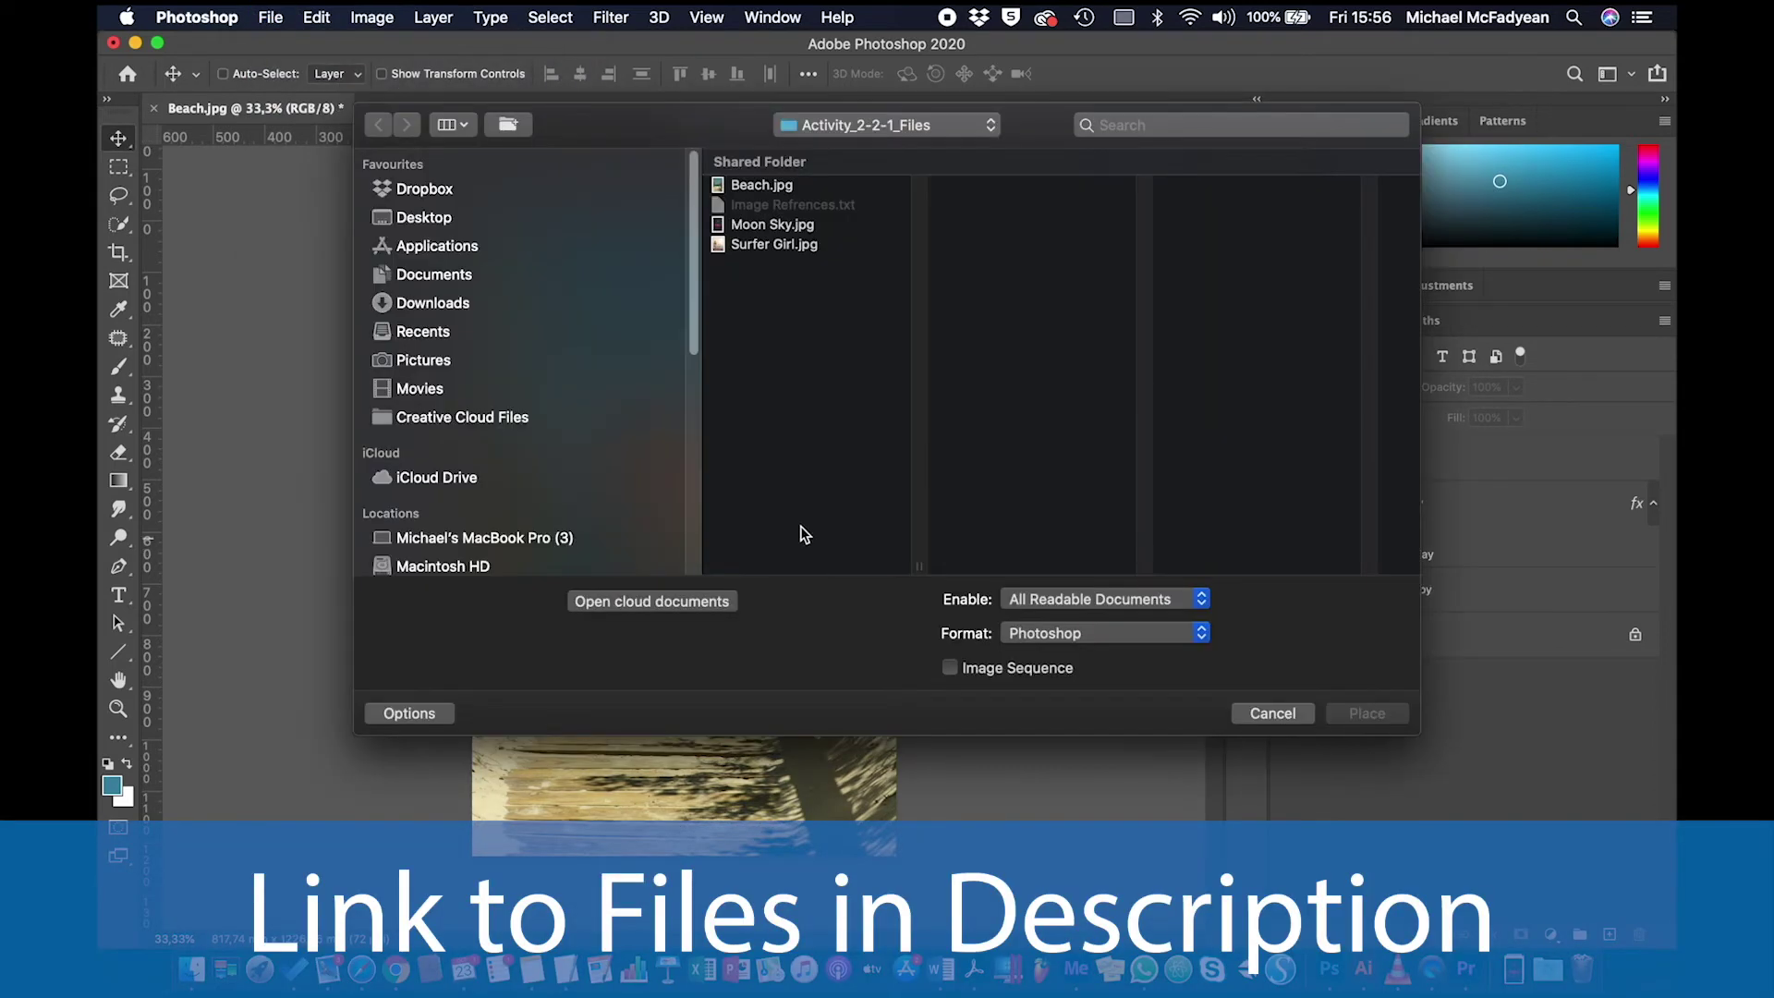
left_click(787, 231)
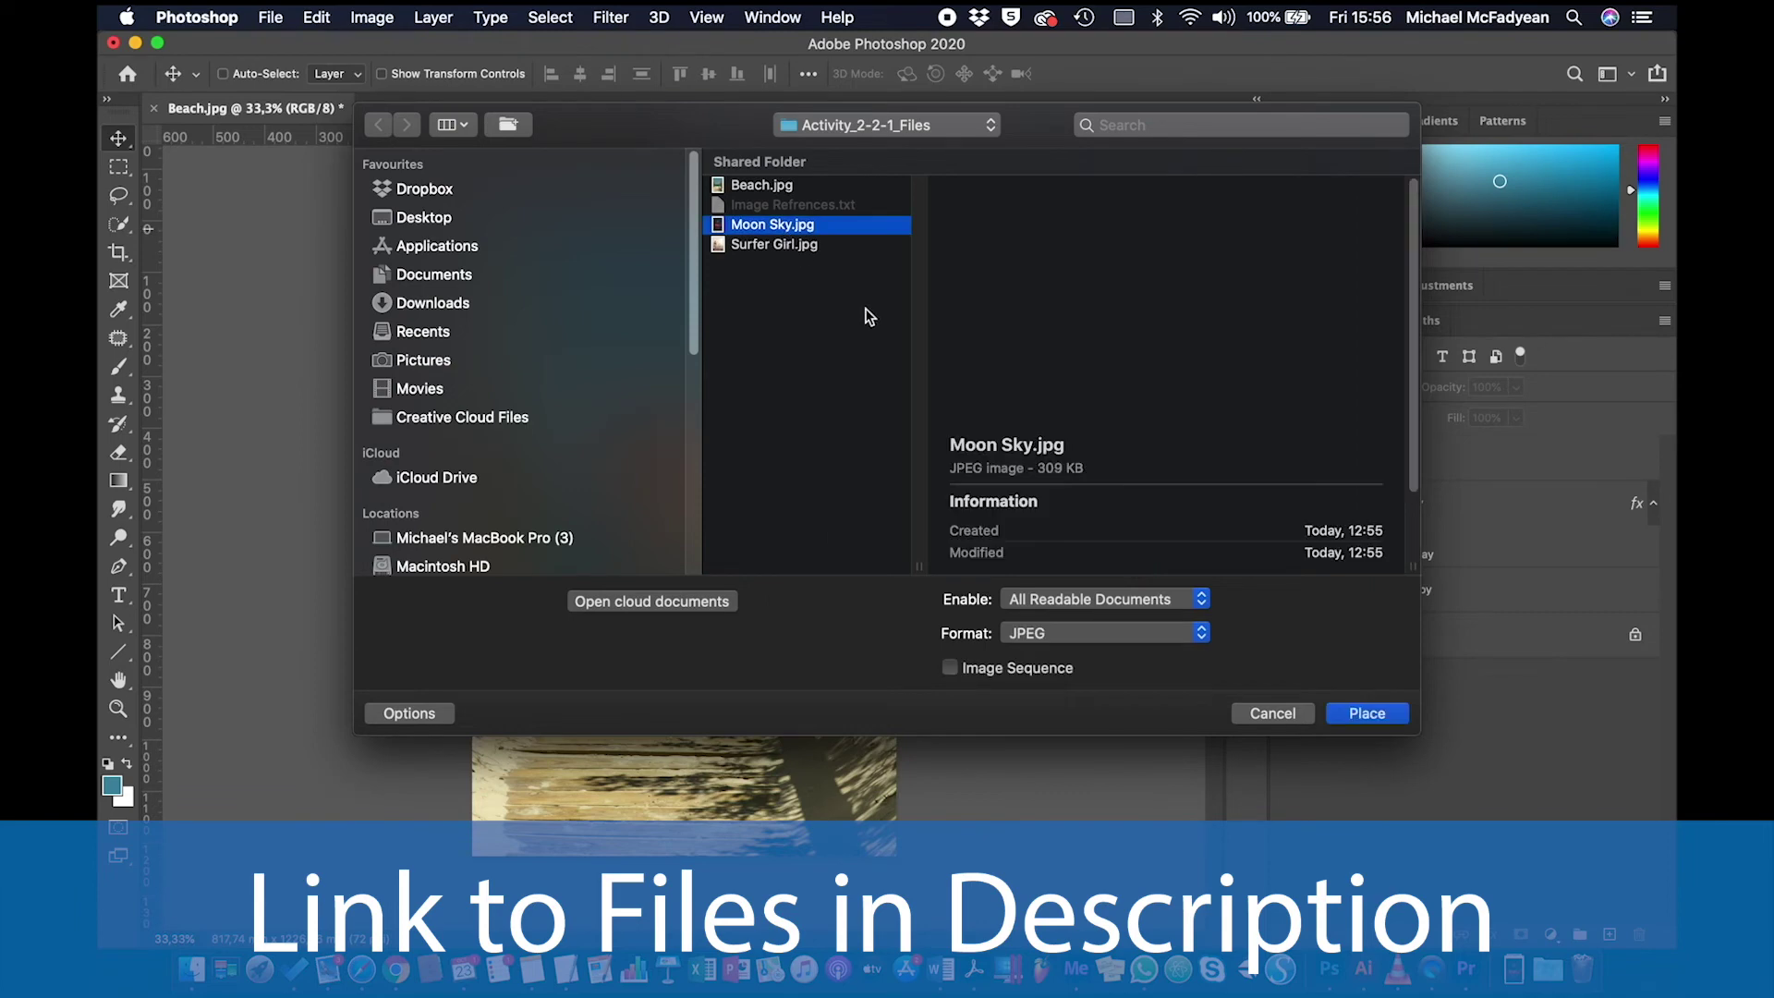
left_click(1373, 719)
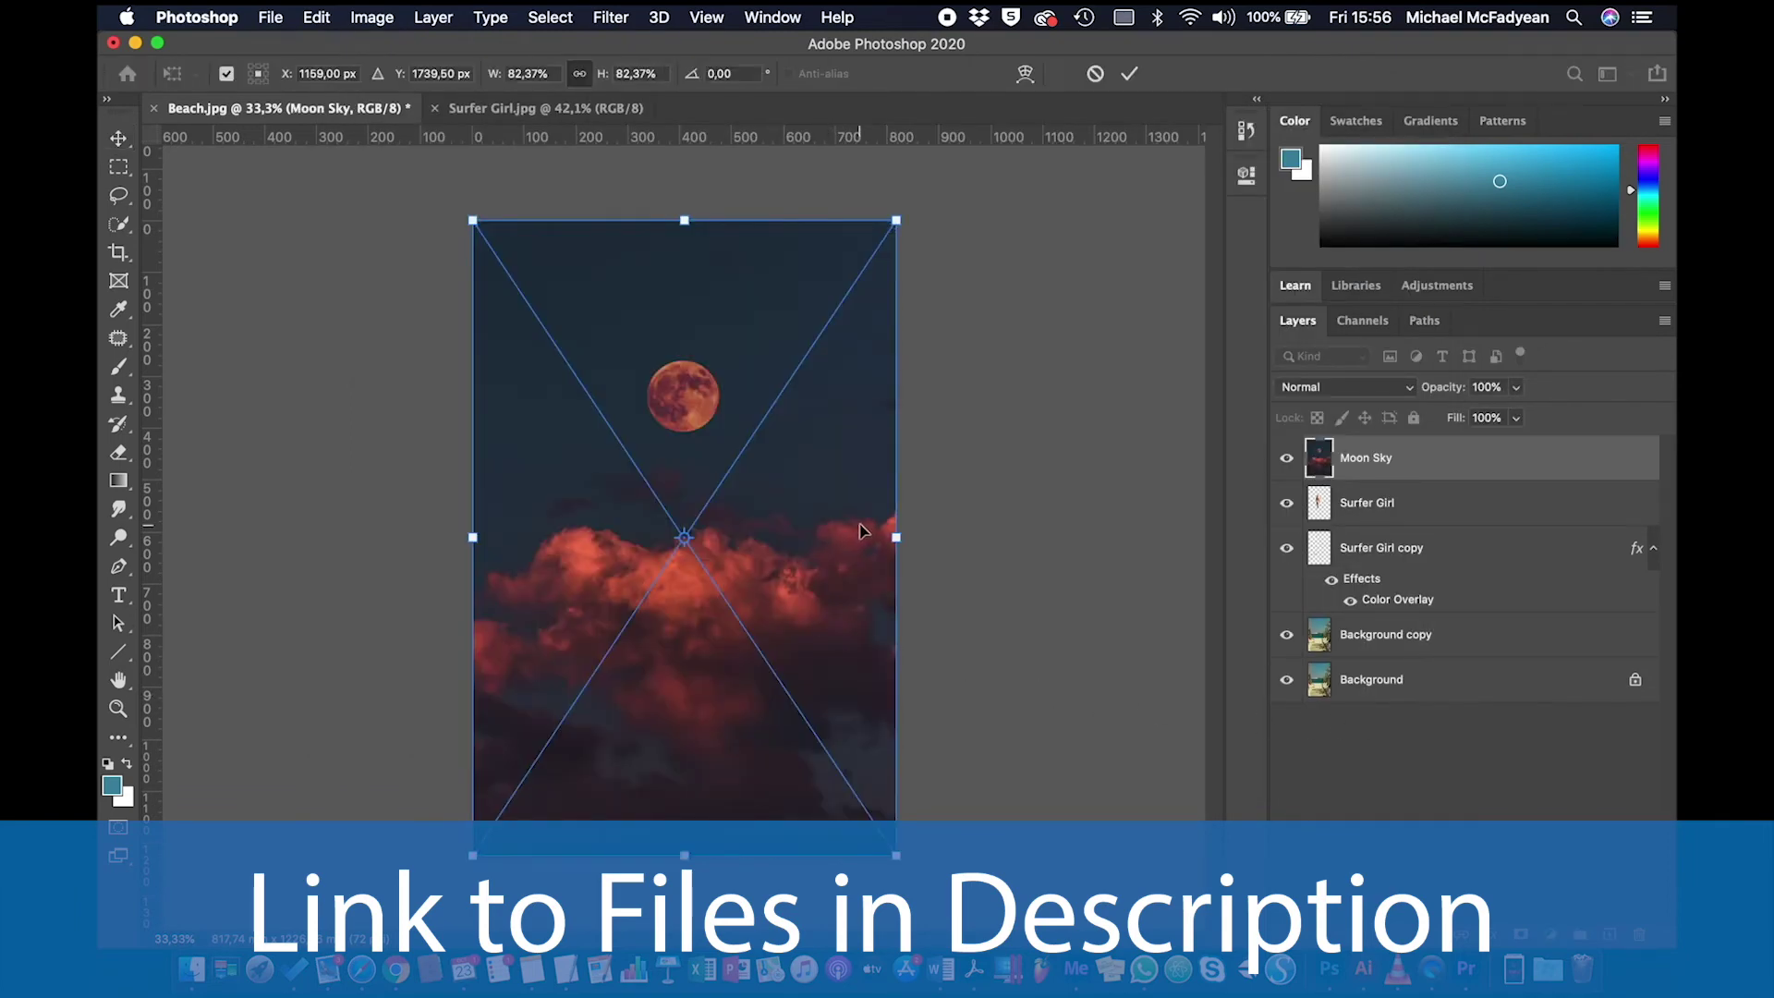
Compare the image with Moon Sky hidden and shown, and move Moon Sky upward until the moon sits near the canvas's upper edge.
left_click(1287, 459)
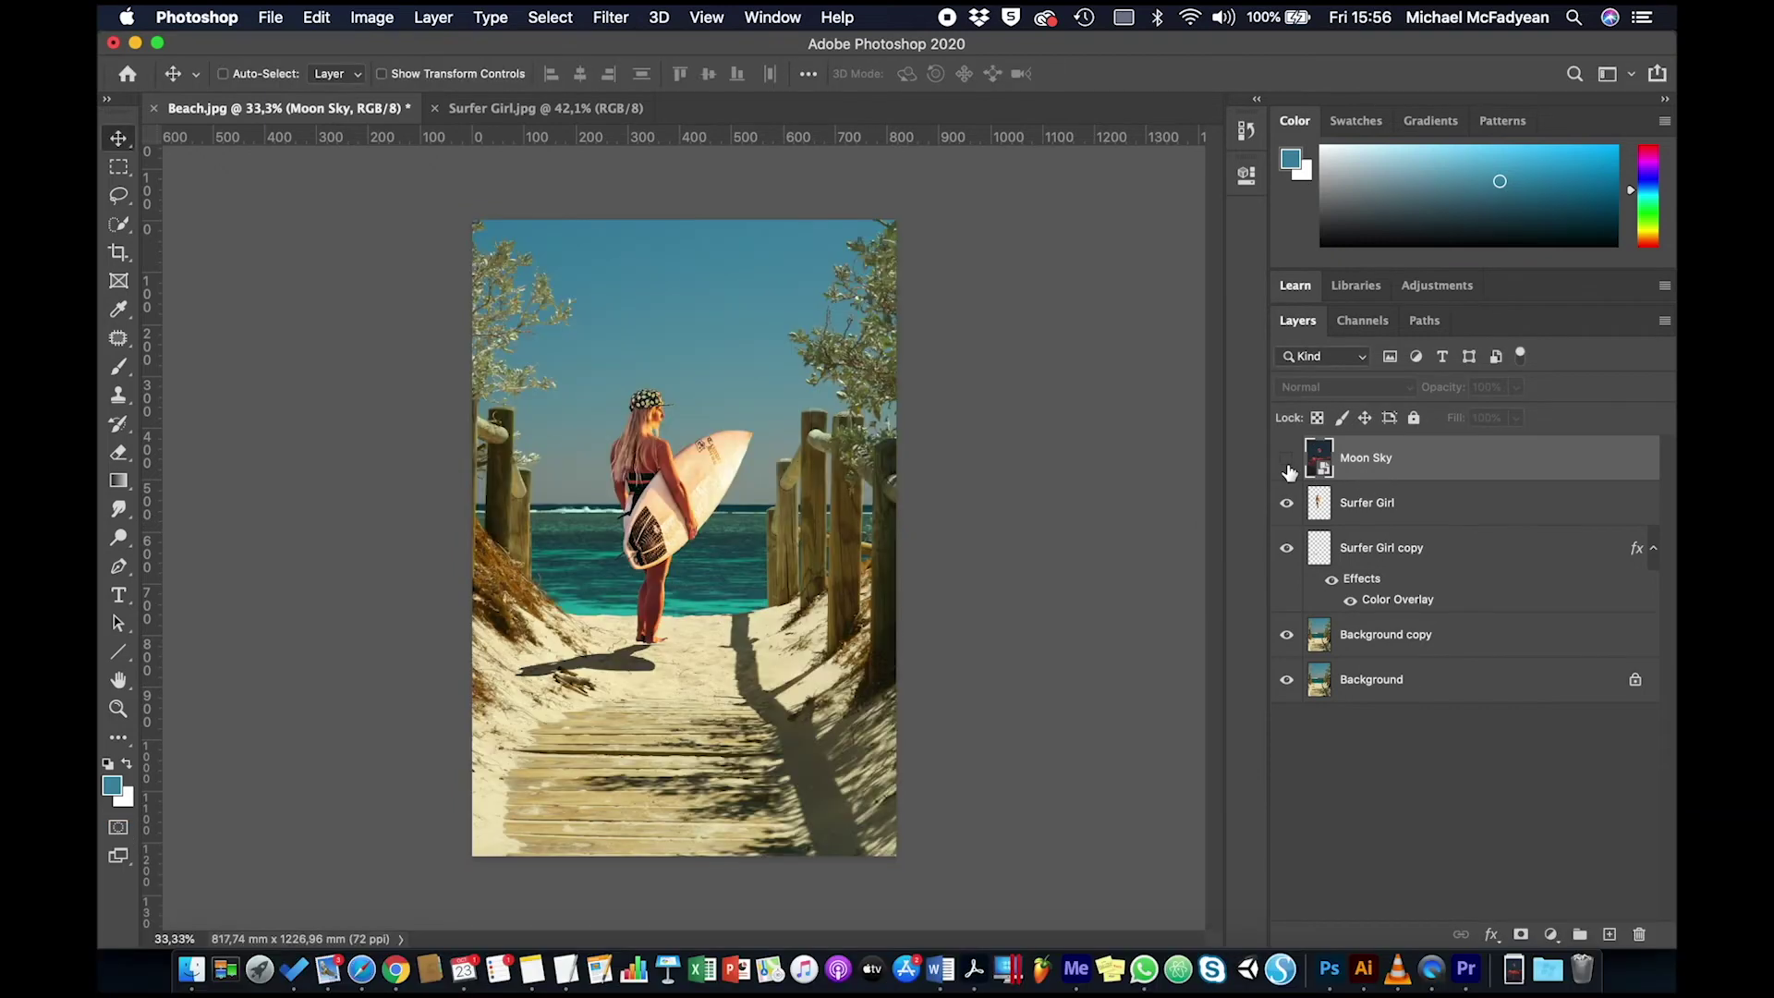
left_click(1288, 463)
left_click(1288, 463)
left_click(1288, 464)
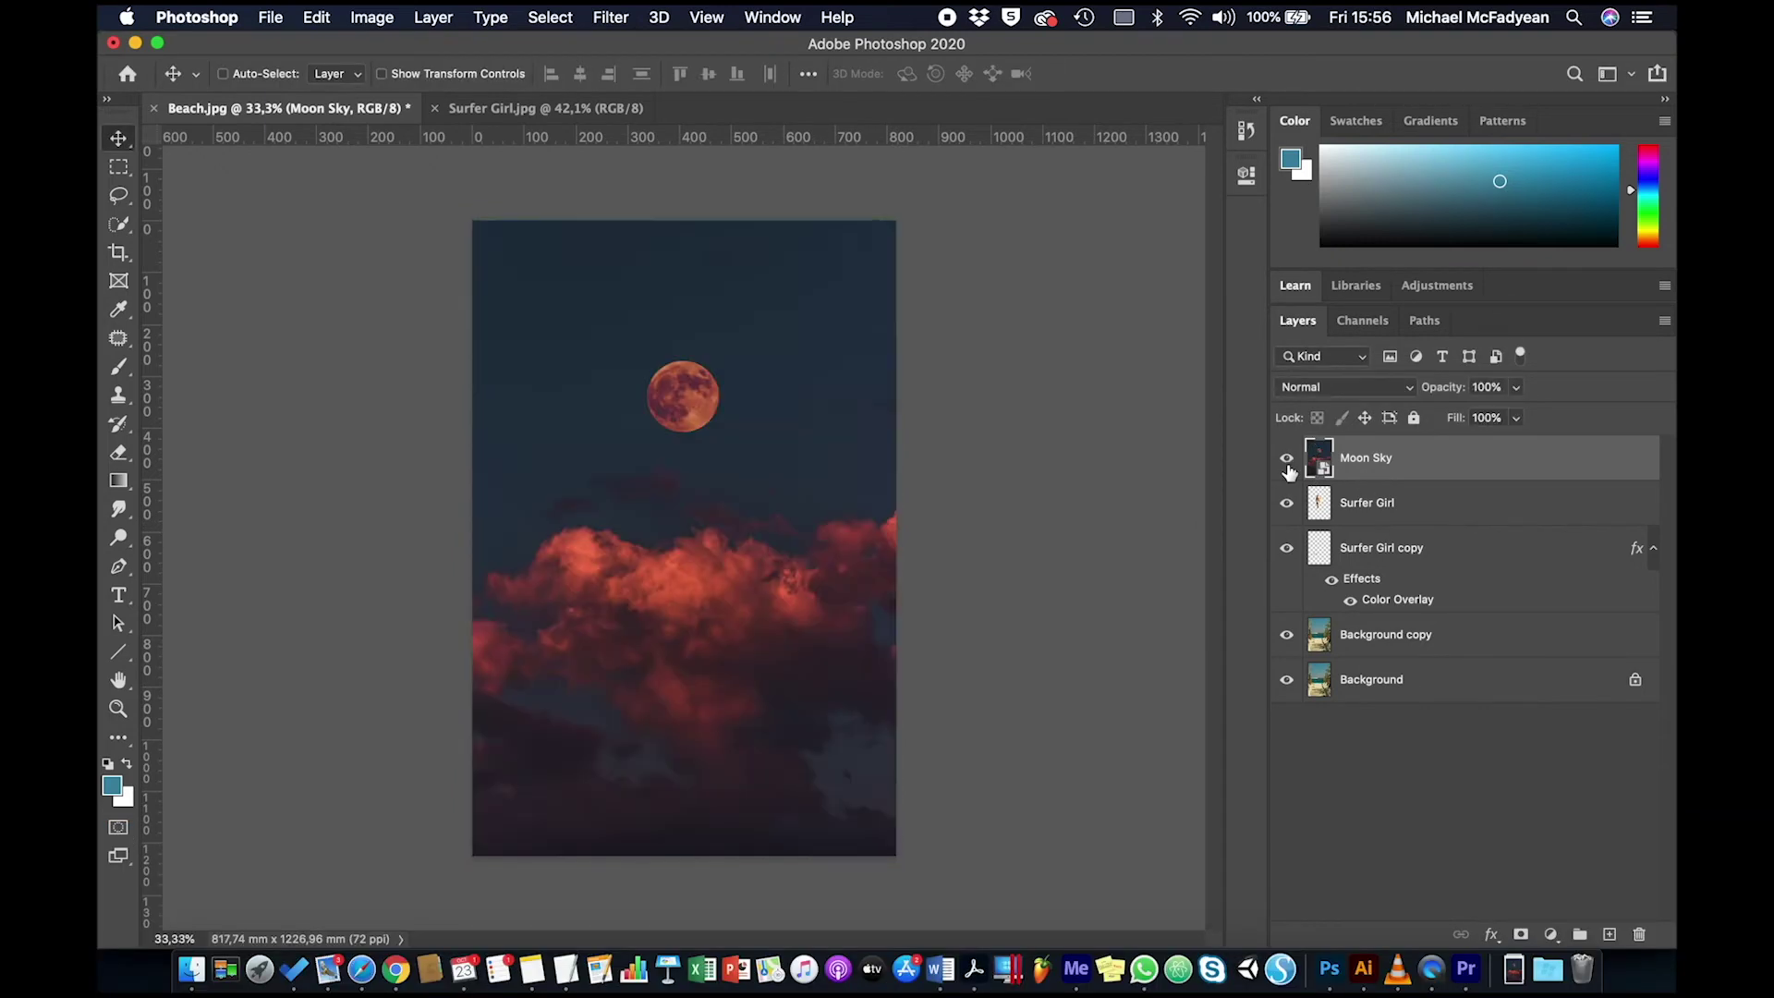
left_click_drag(765, 592, 780, 474)
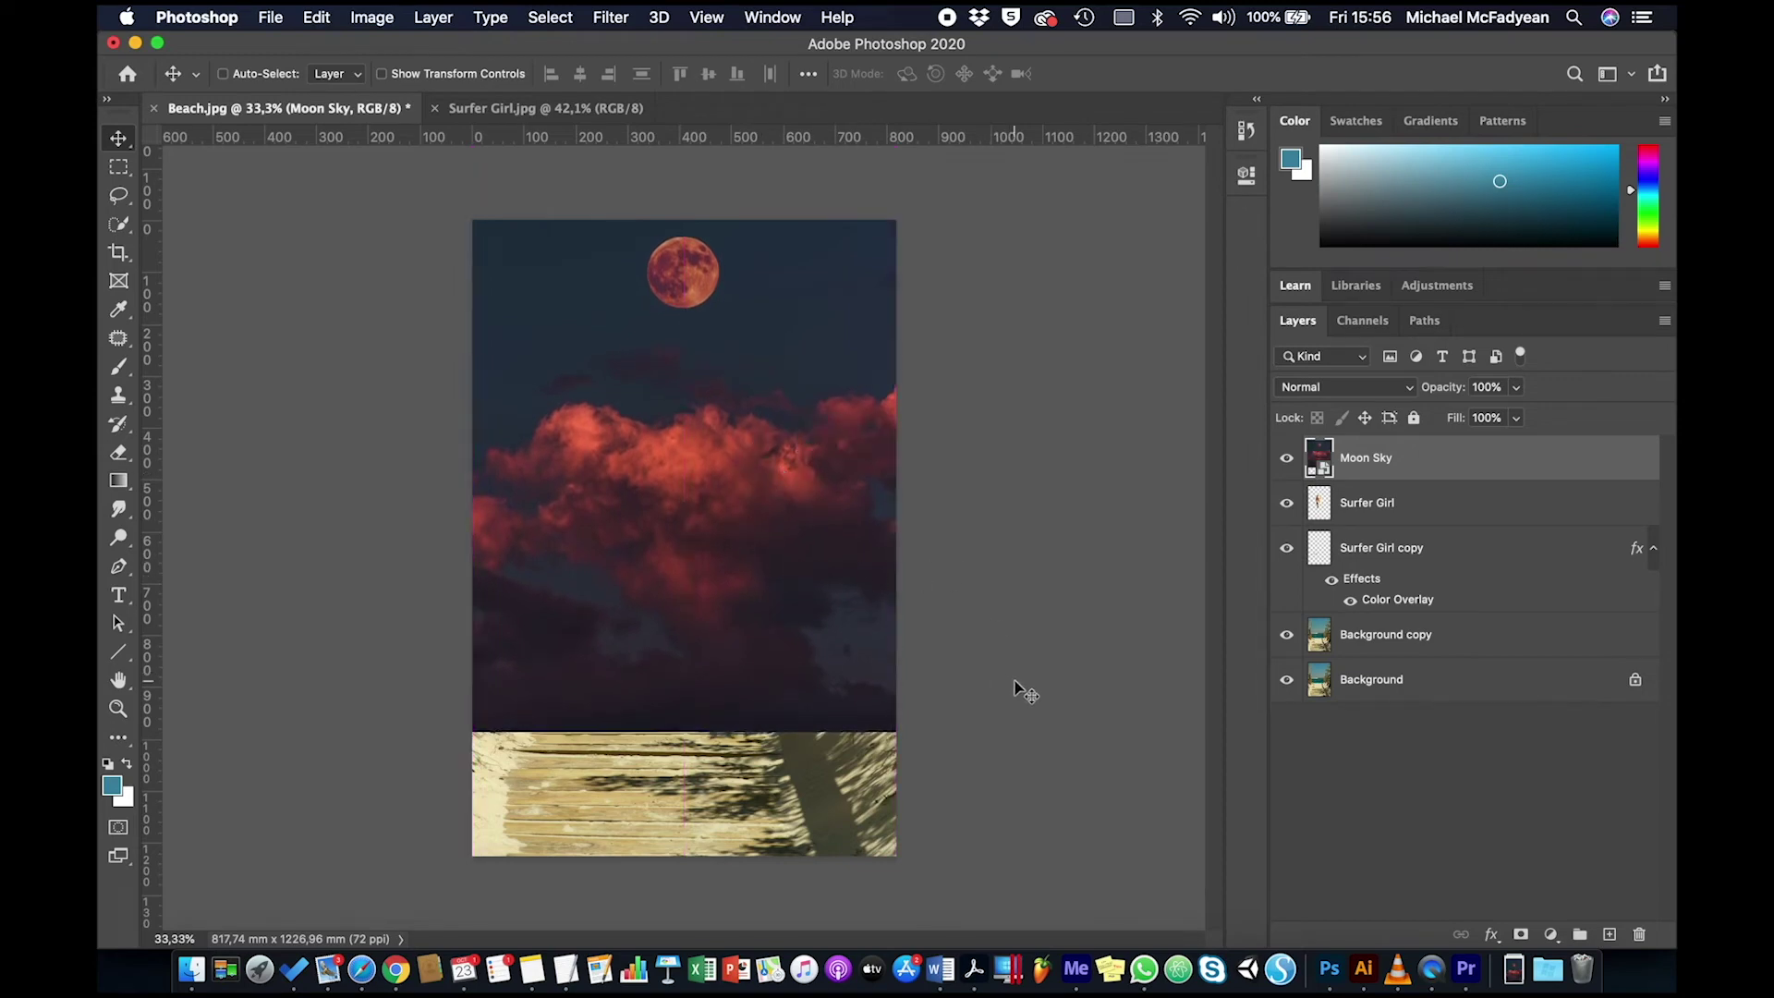
Mask the Moon Sky layer with the saved Sky selection and place it between Surfer Girl copy and Background copy.
left_click(551, 17)
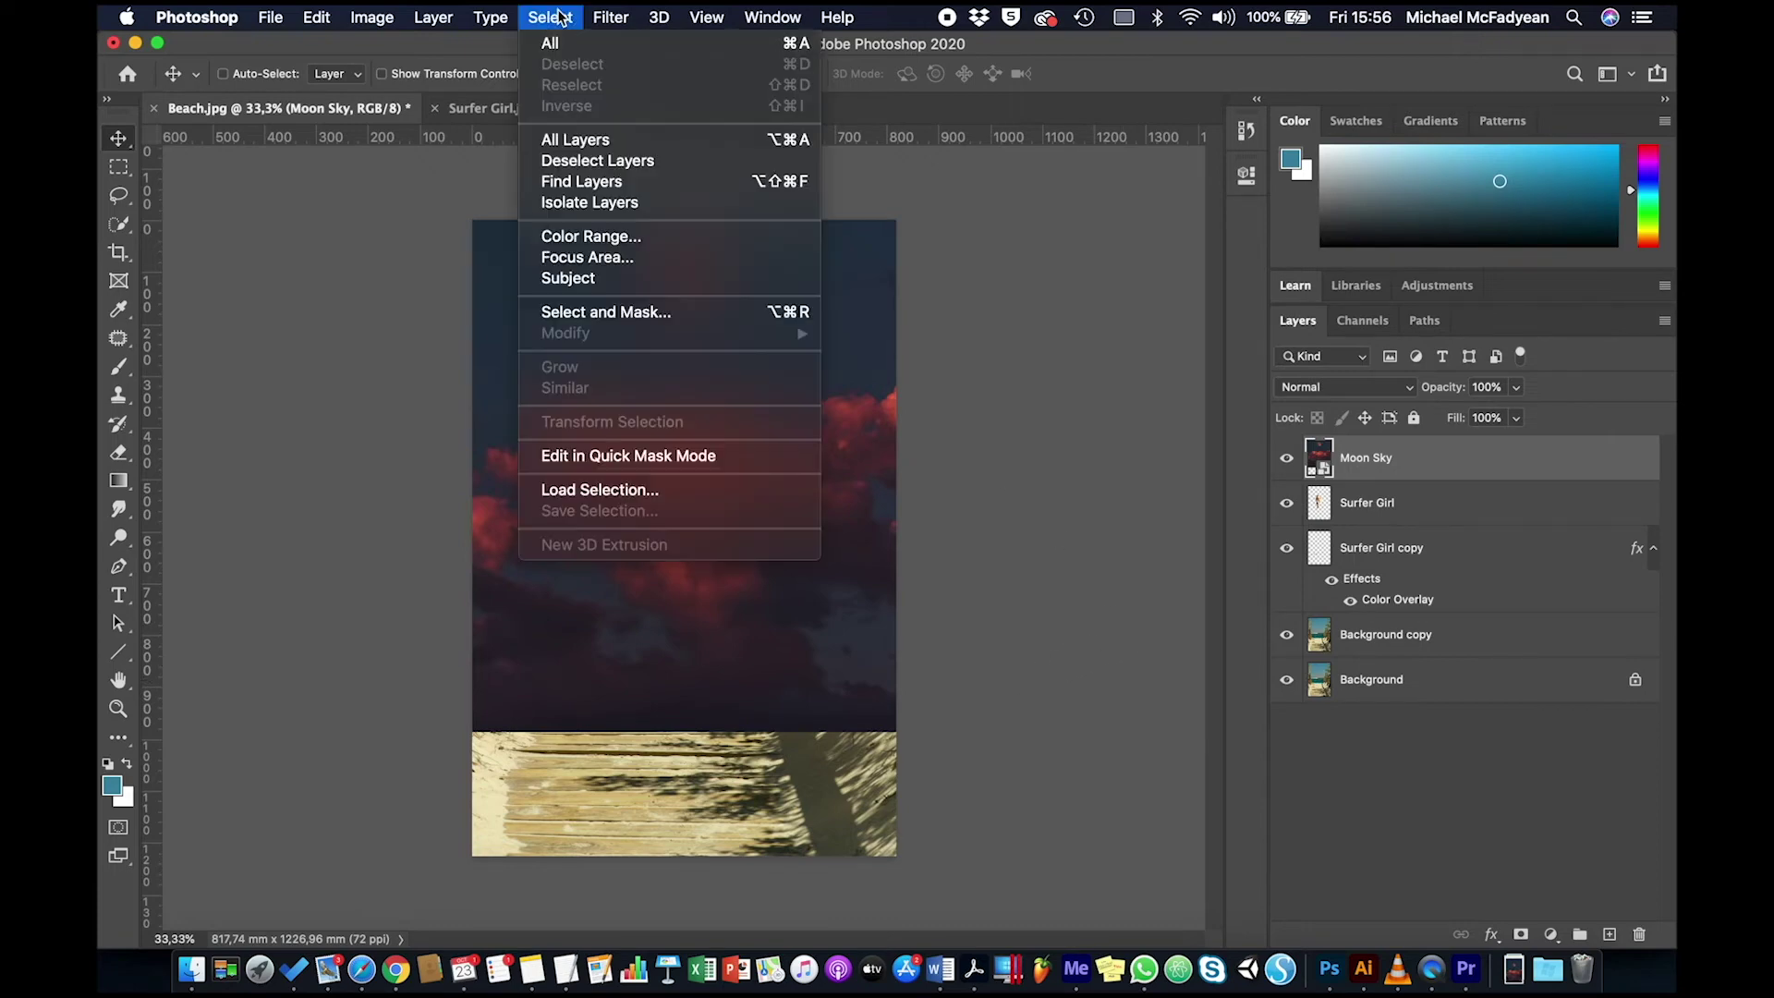
left_click(626, 490)
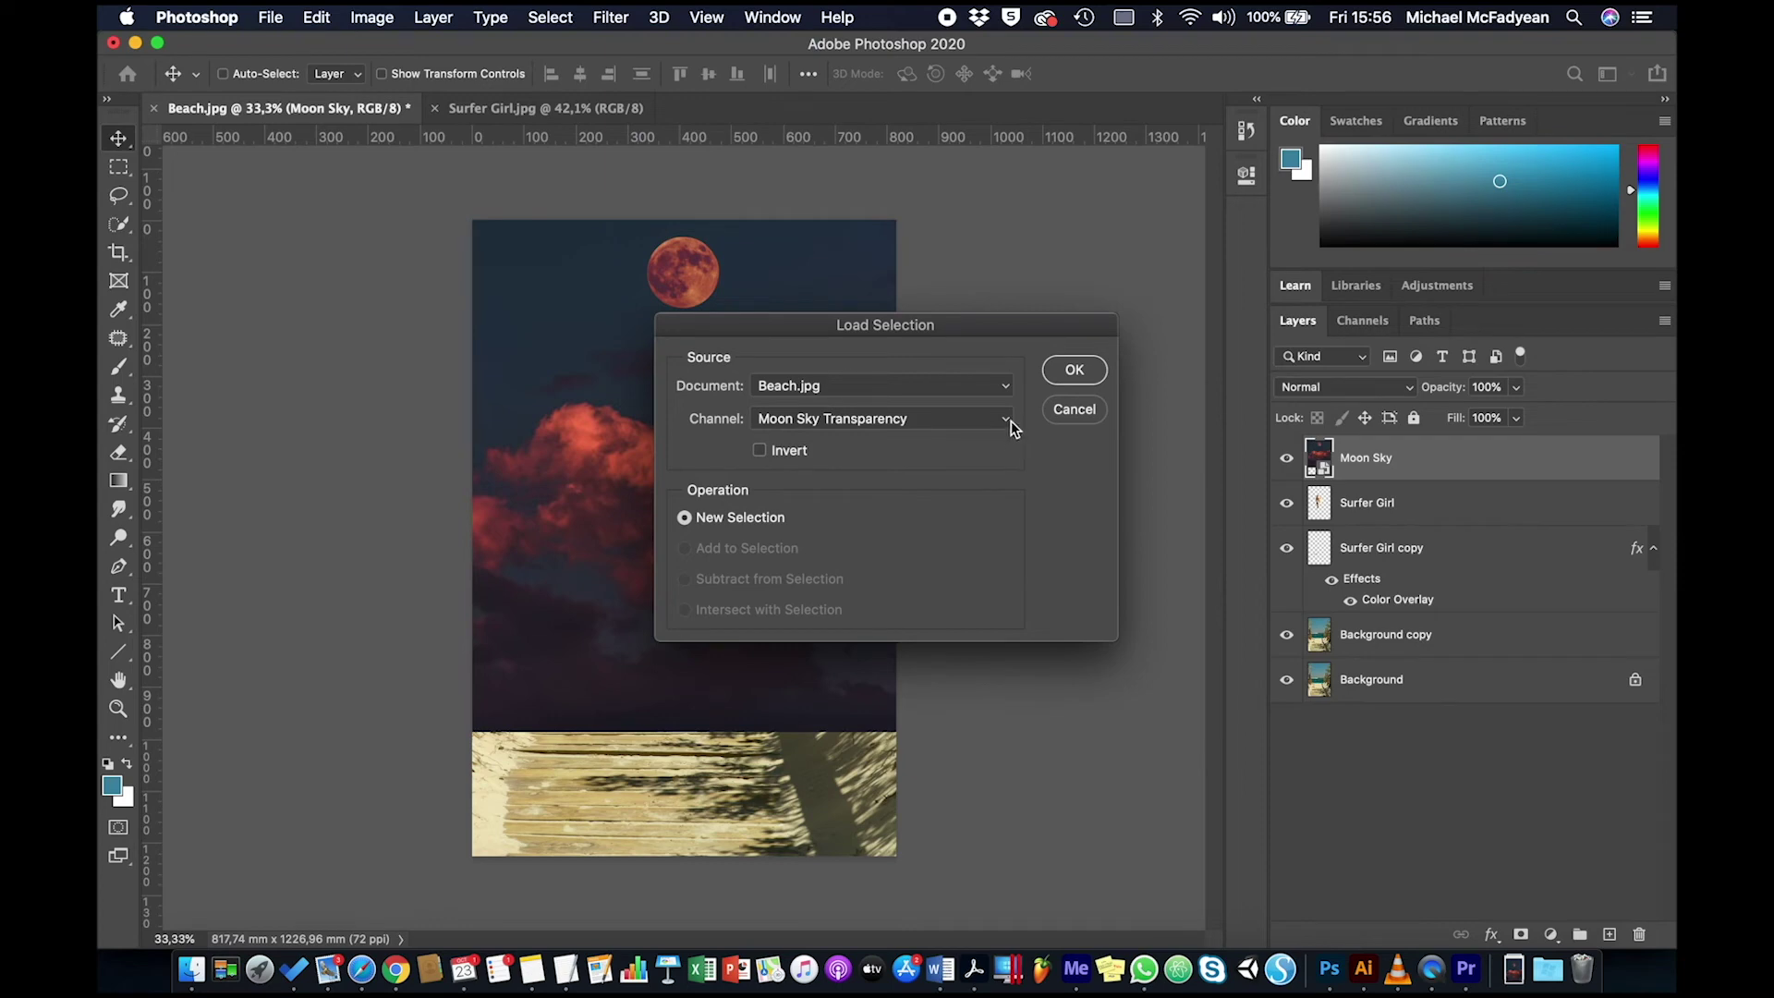
left_click(1011, 419)
left_click(938, 449)
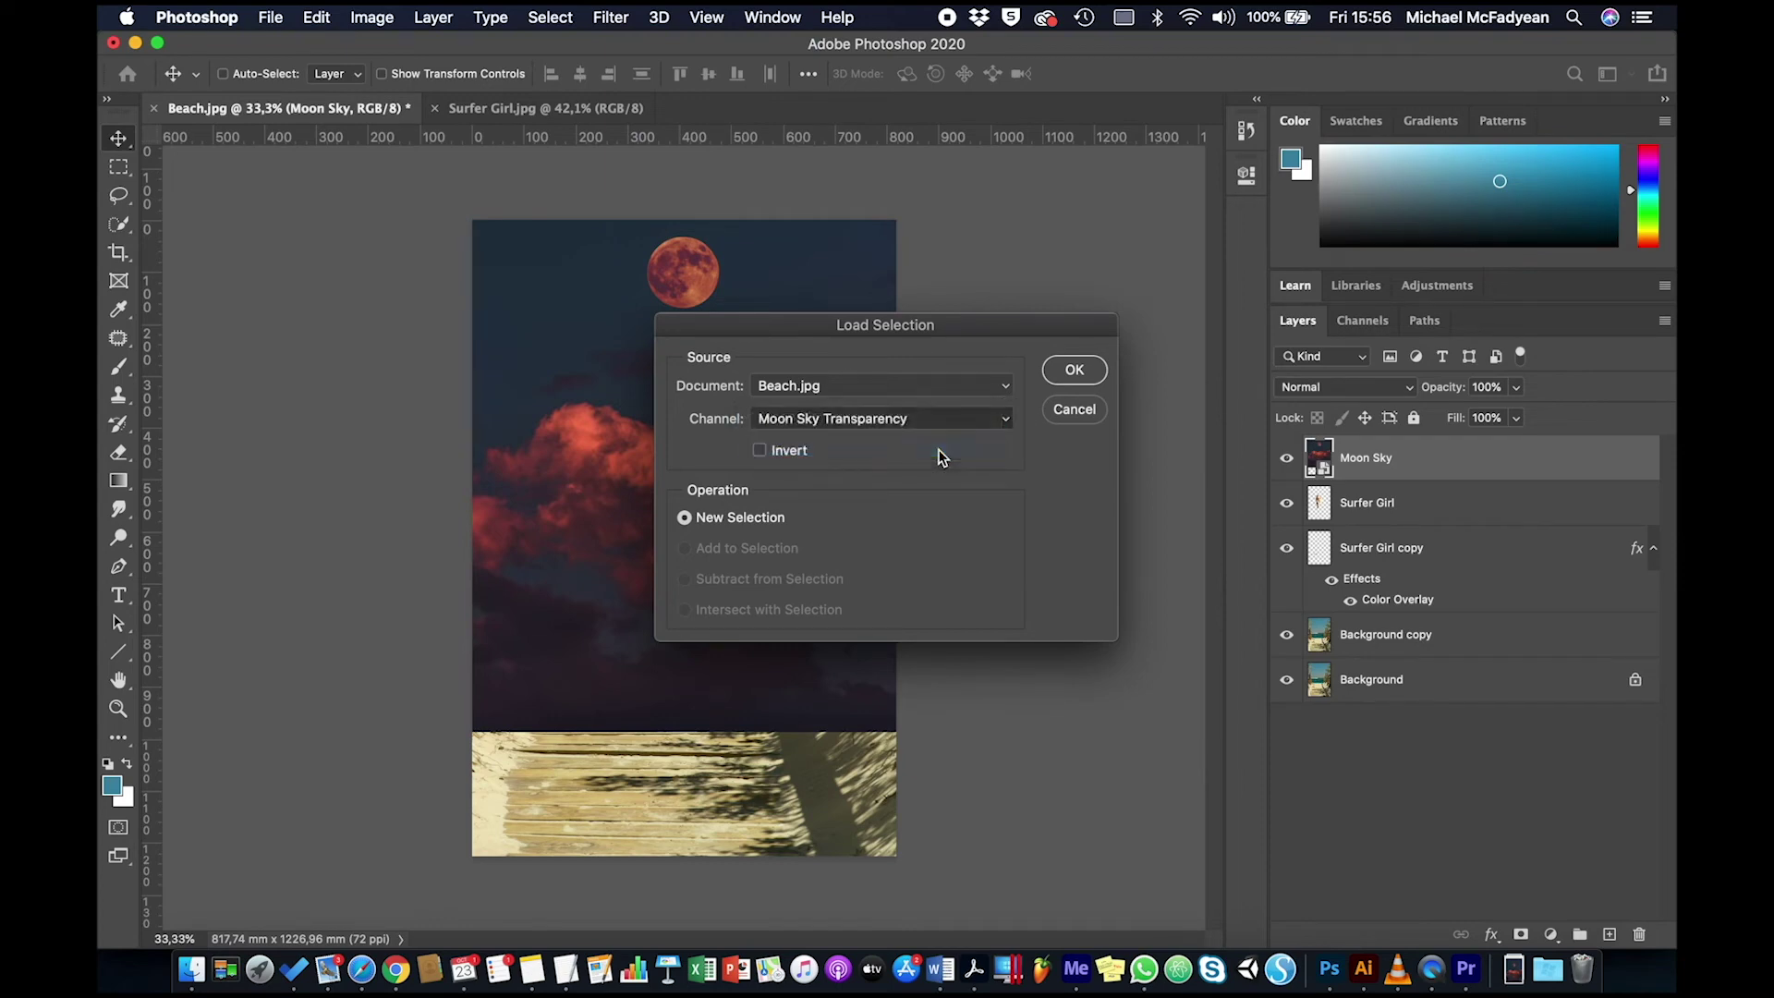
left_click(1072, 369)
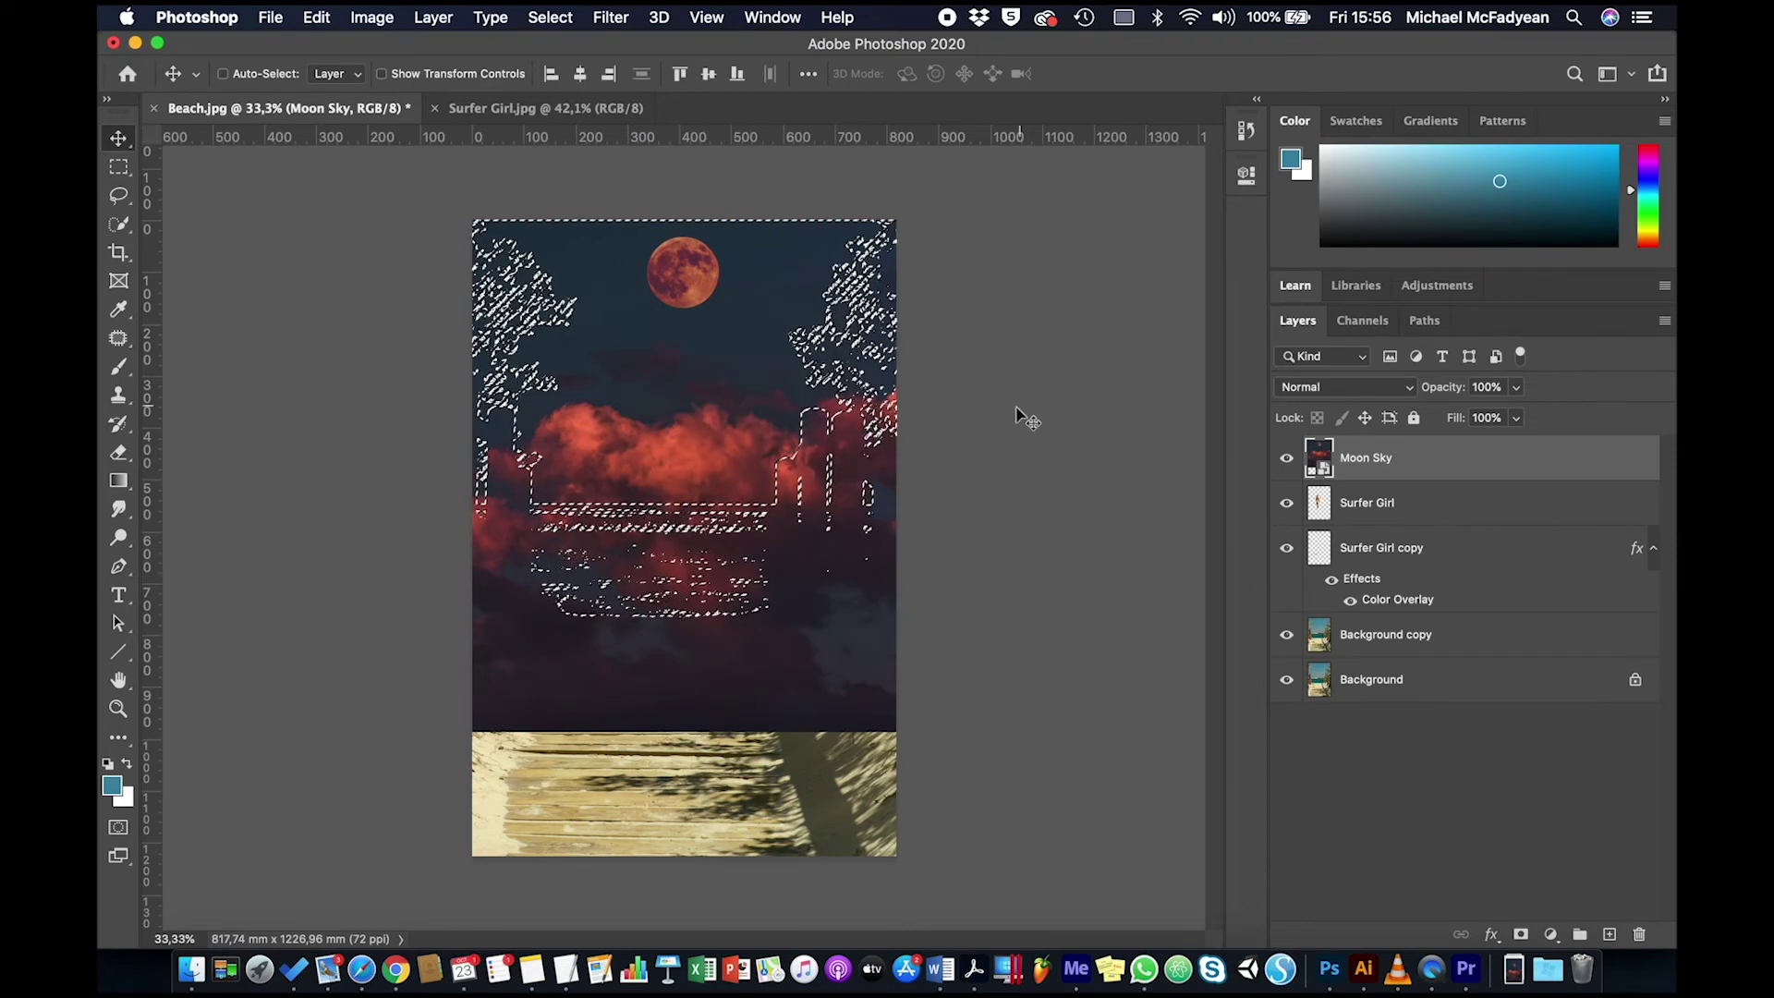
left_click(1521, 935)
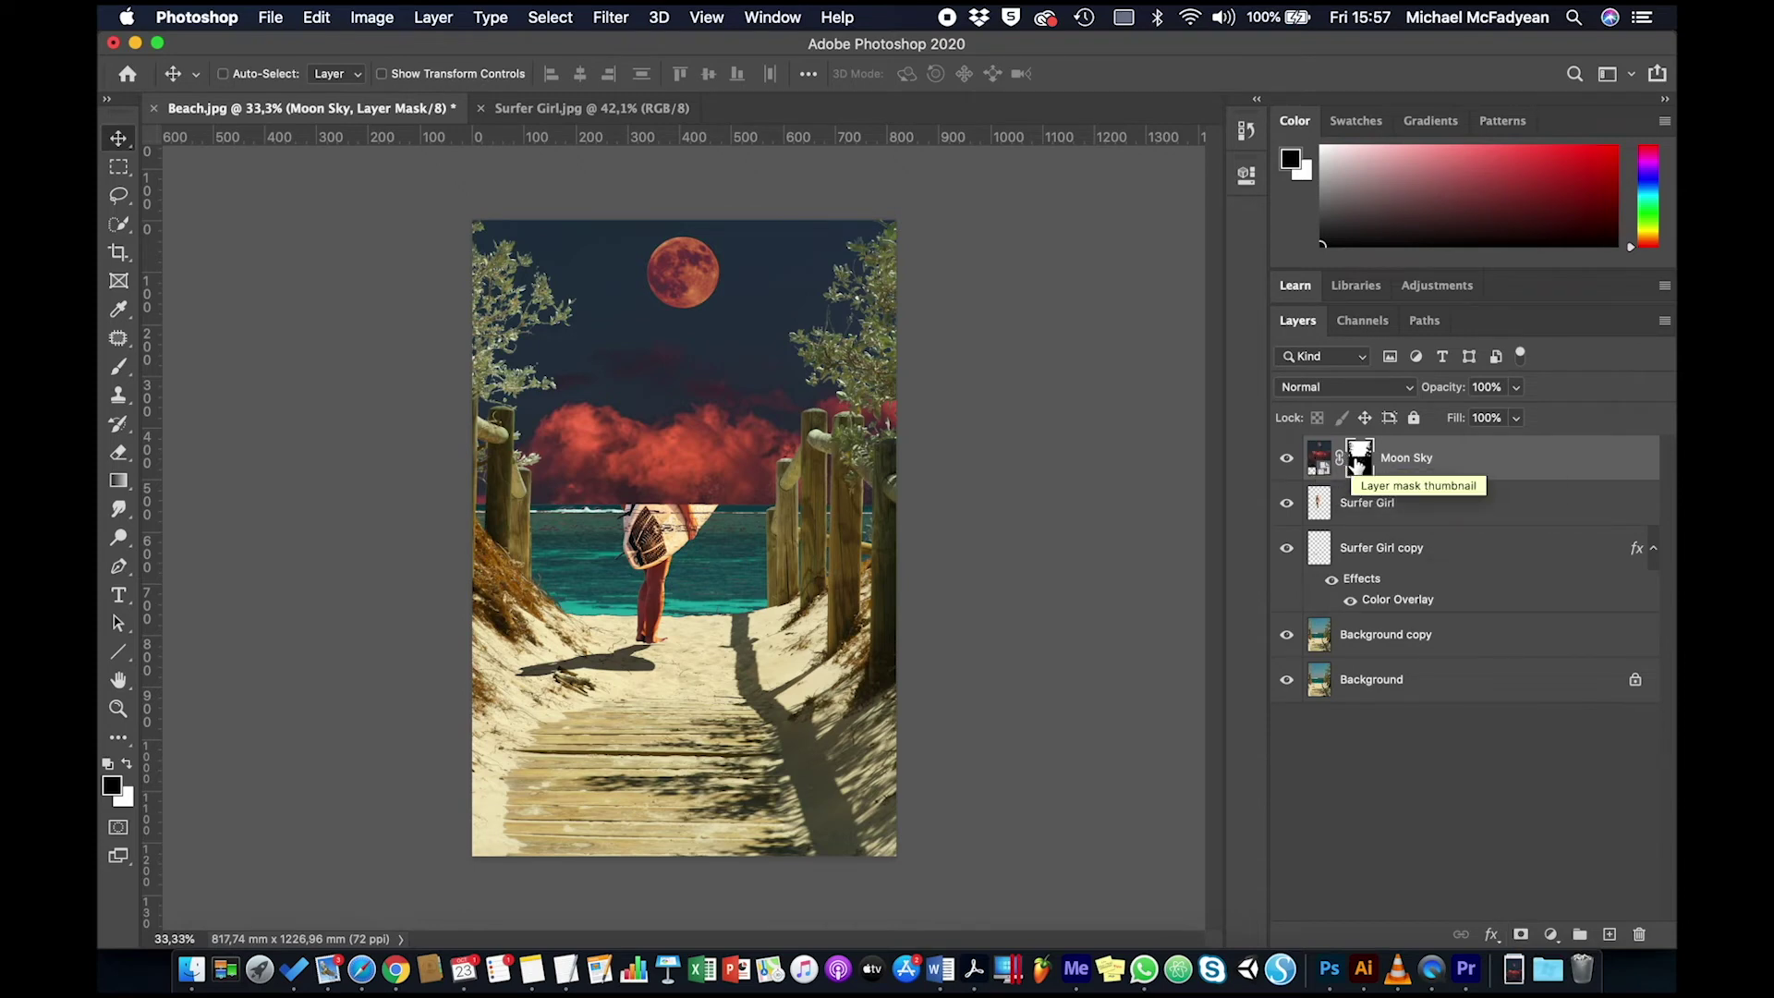
left_click_drag(1465, 462, 1461, 601)
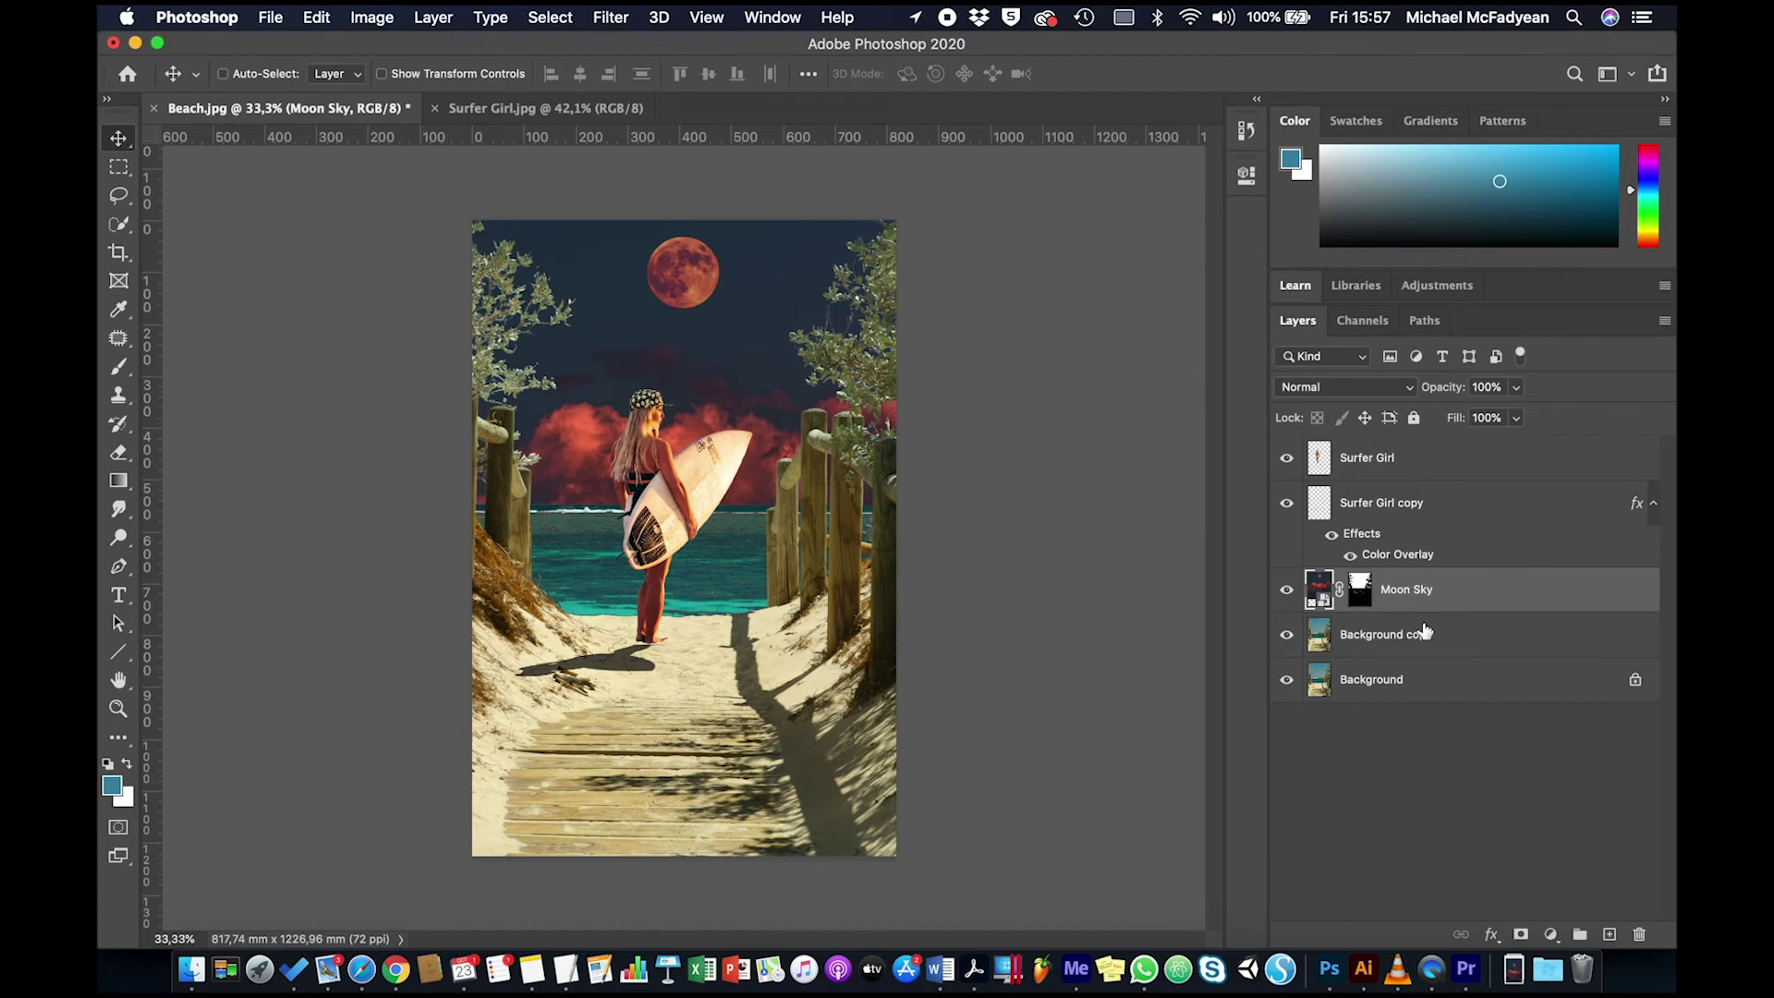
Make Background copy the active layer and set the Gradient tool to the black-to-white preset from the Basics group.
key("super+equal")
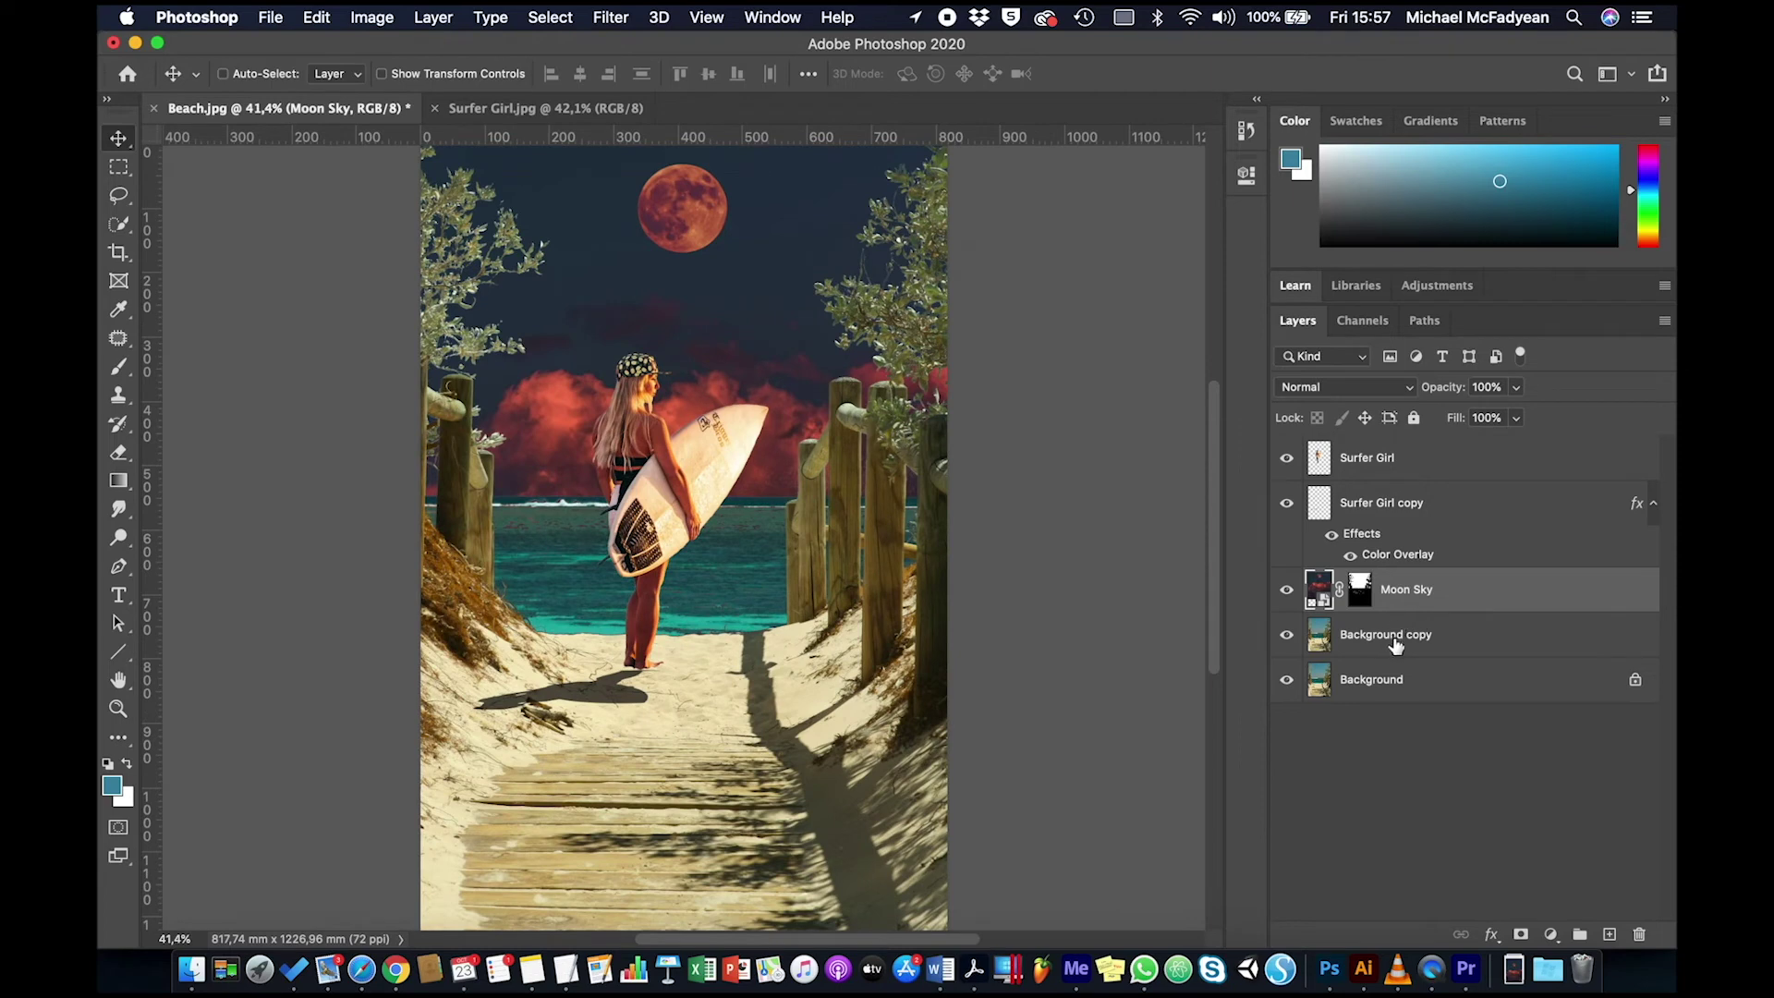
left_click(1395, 640)
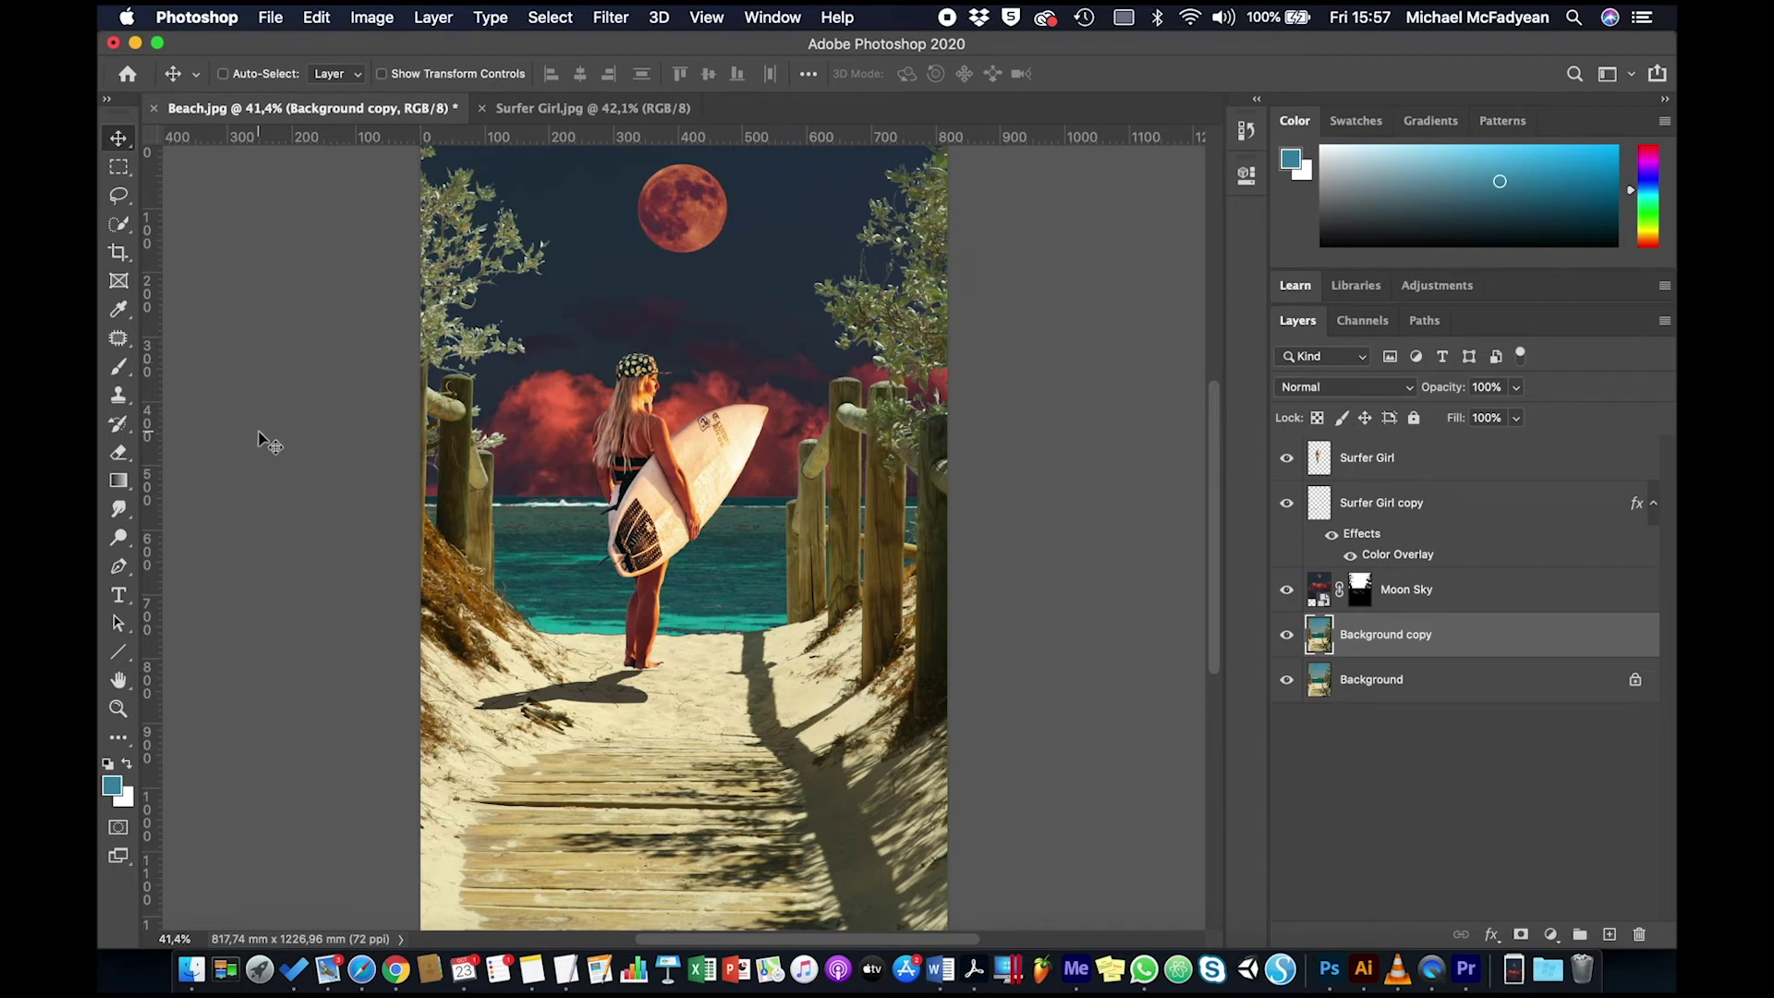
left_click(119, 478)
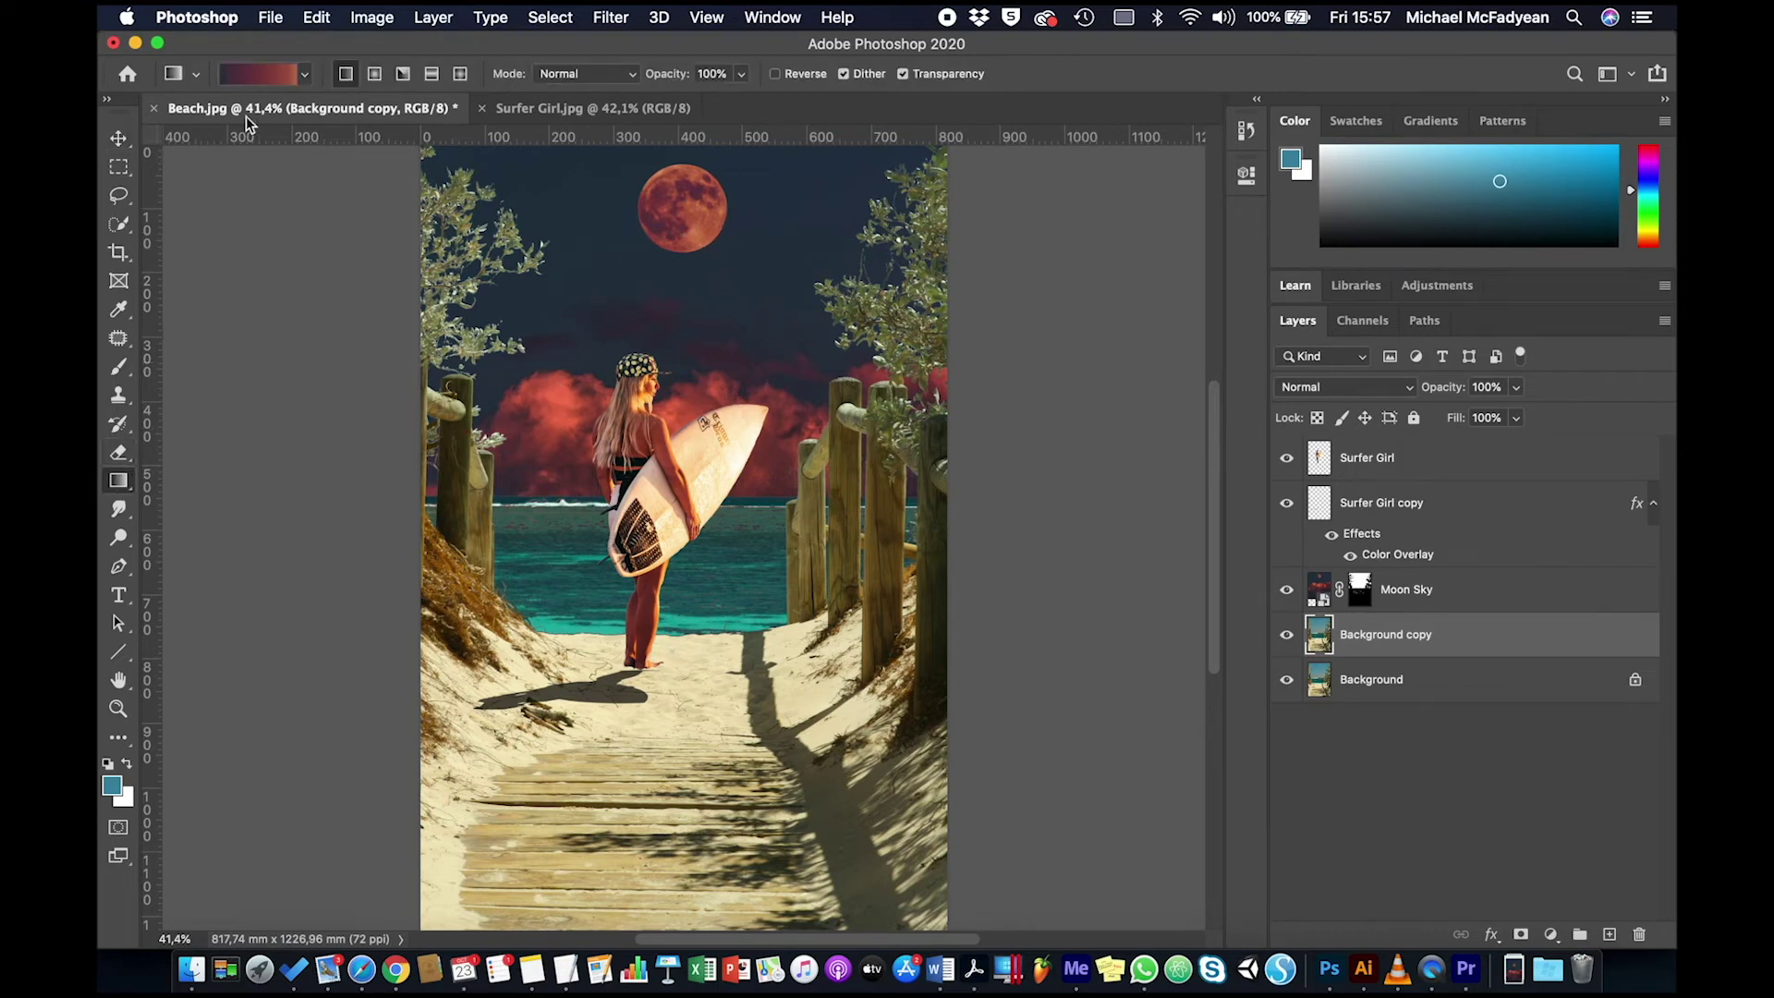
left_click(305, 75)
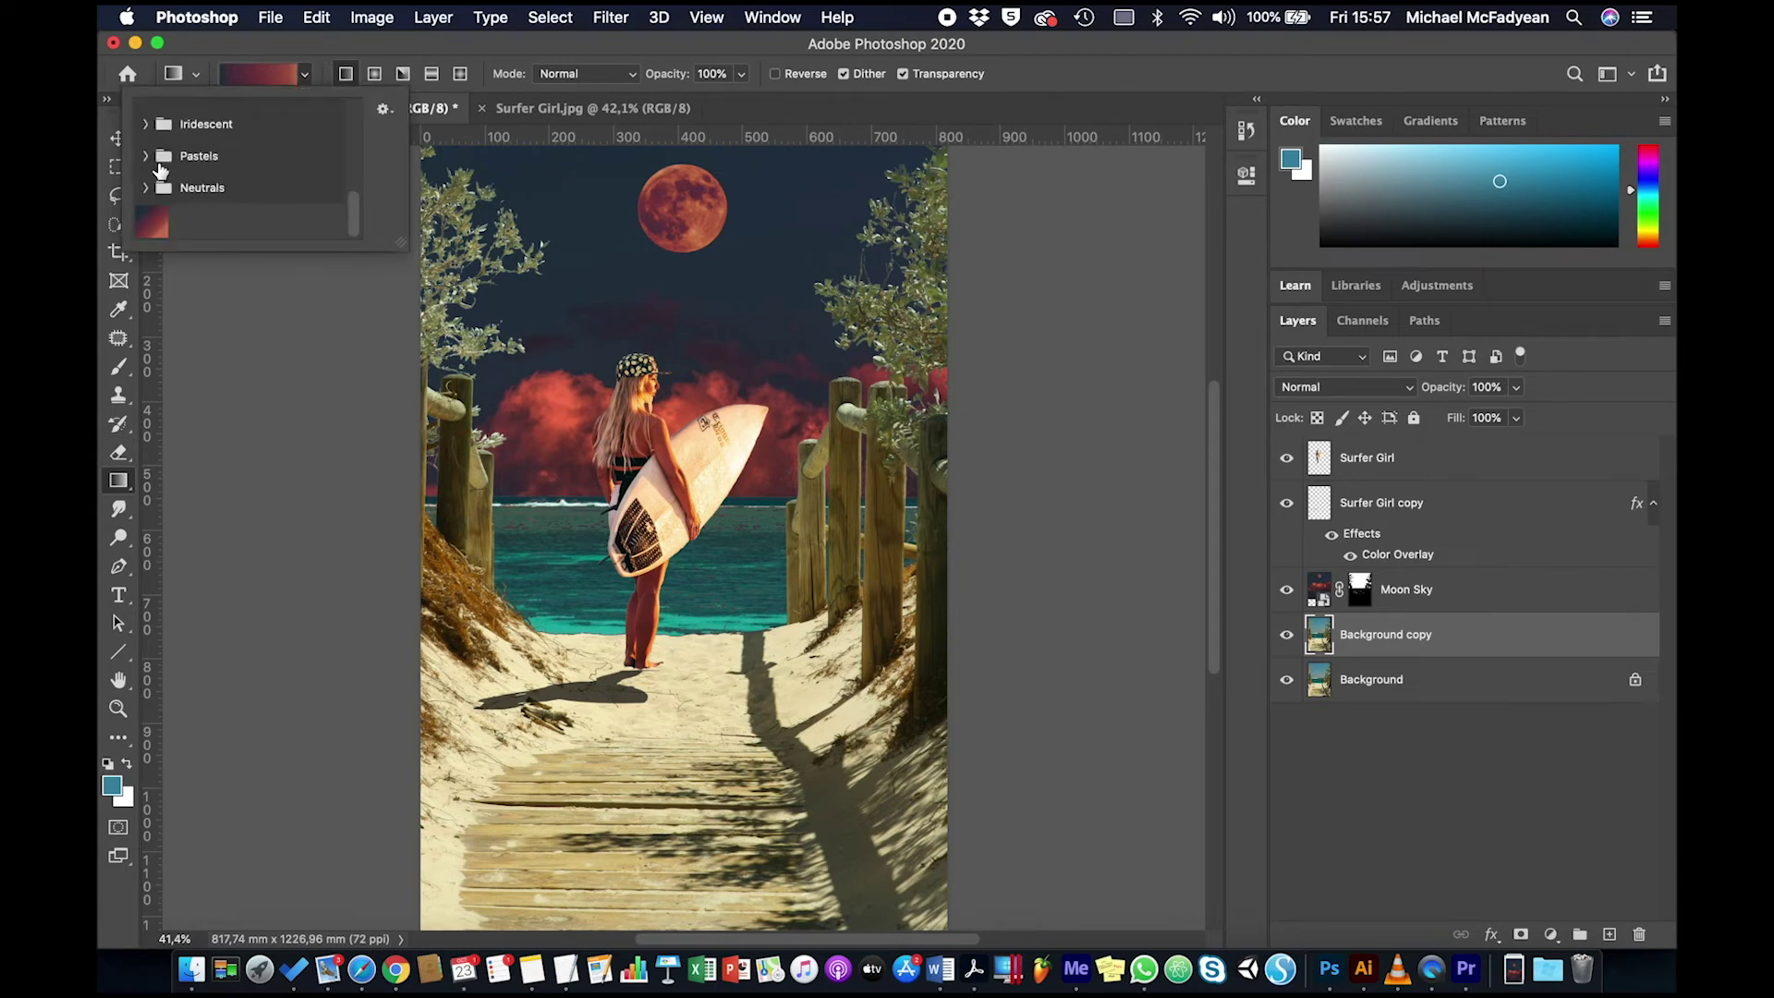
scroll(160, 171, "up", 5)
left_click(145, 114)
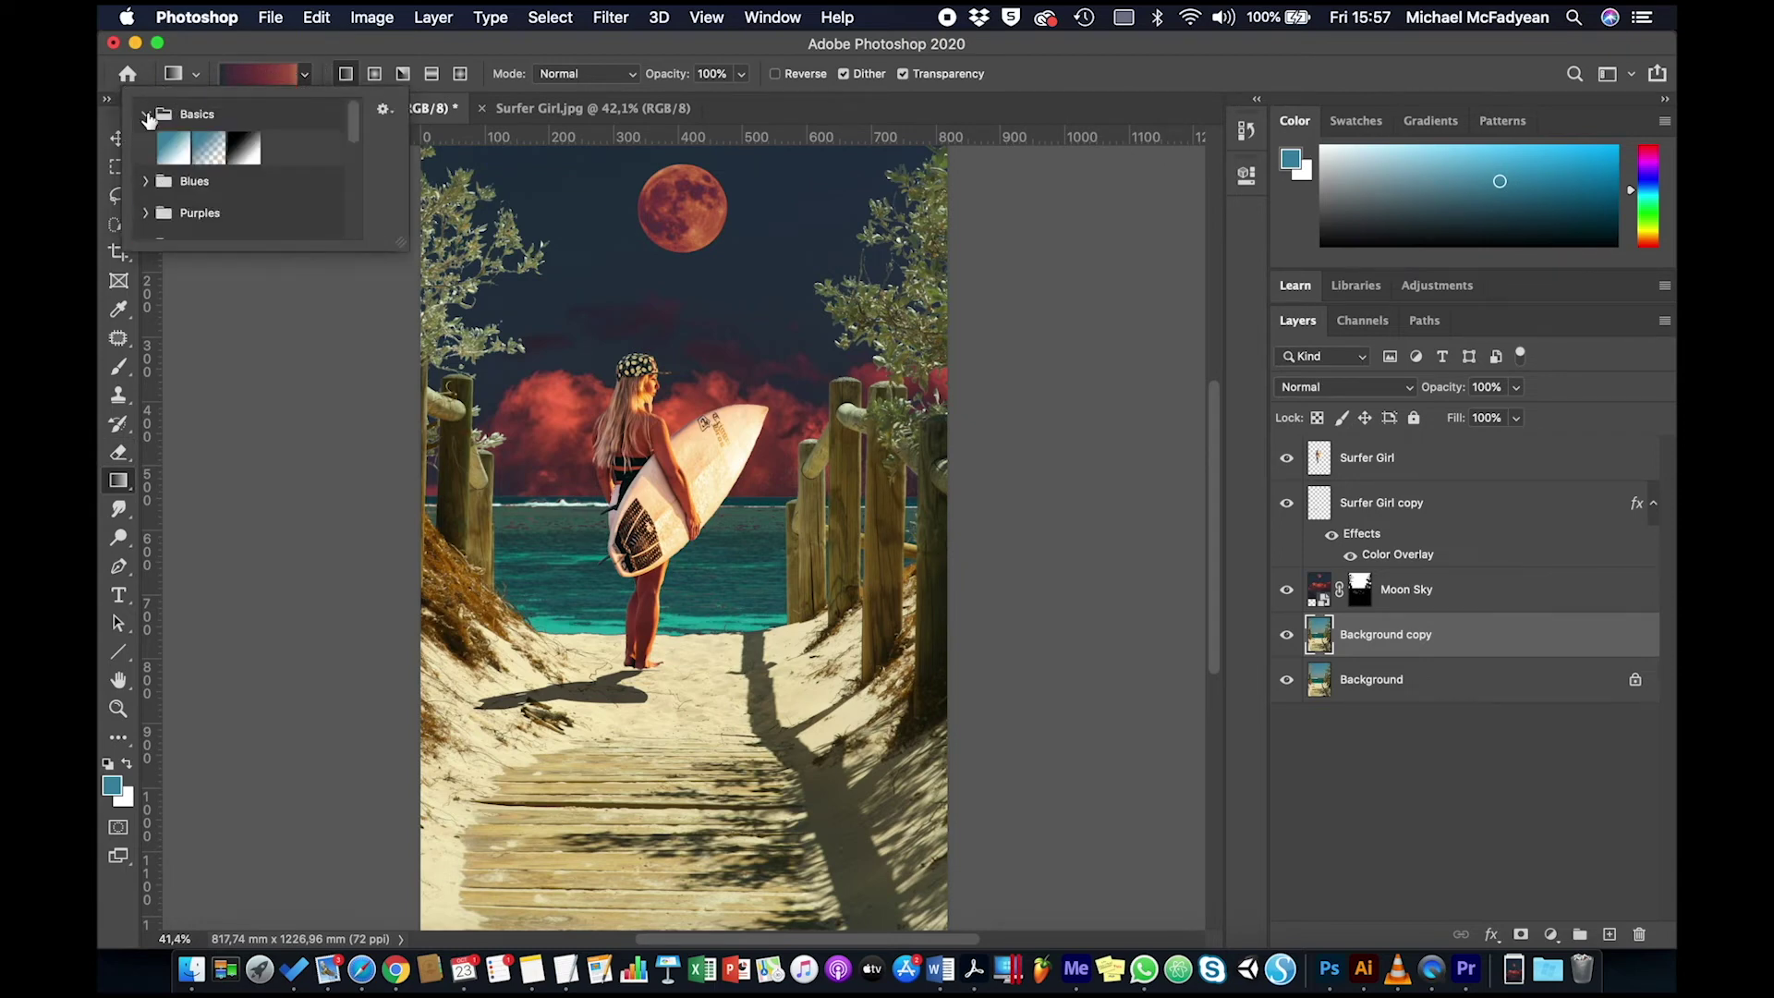
left_click(242, 150)
left_click(315, 59)
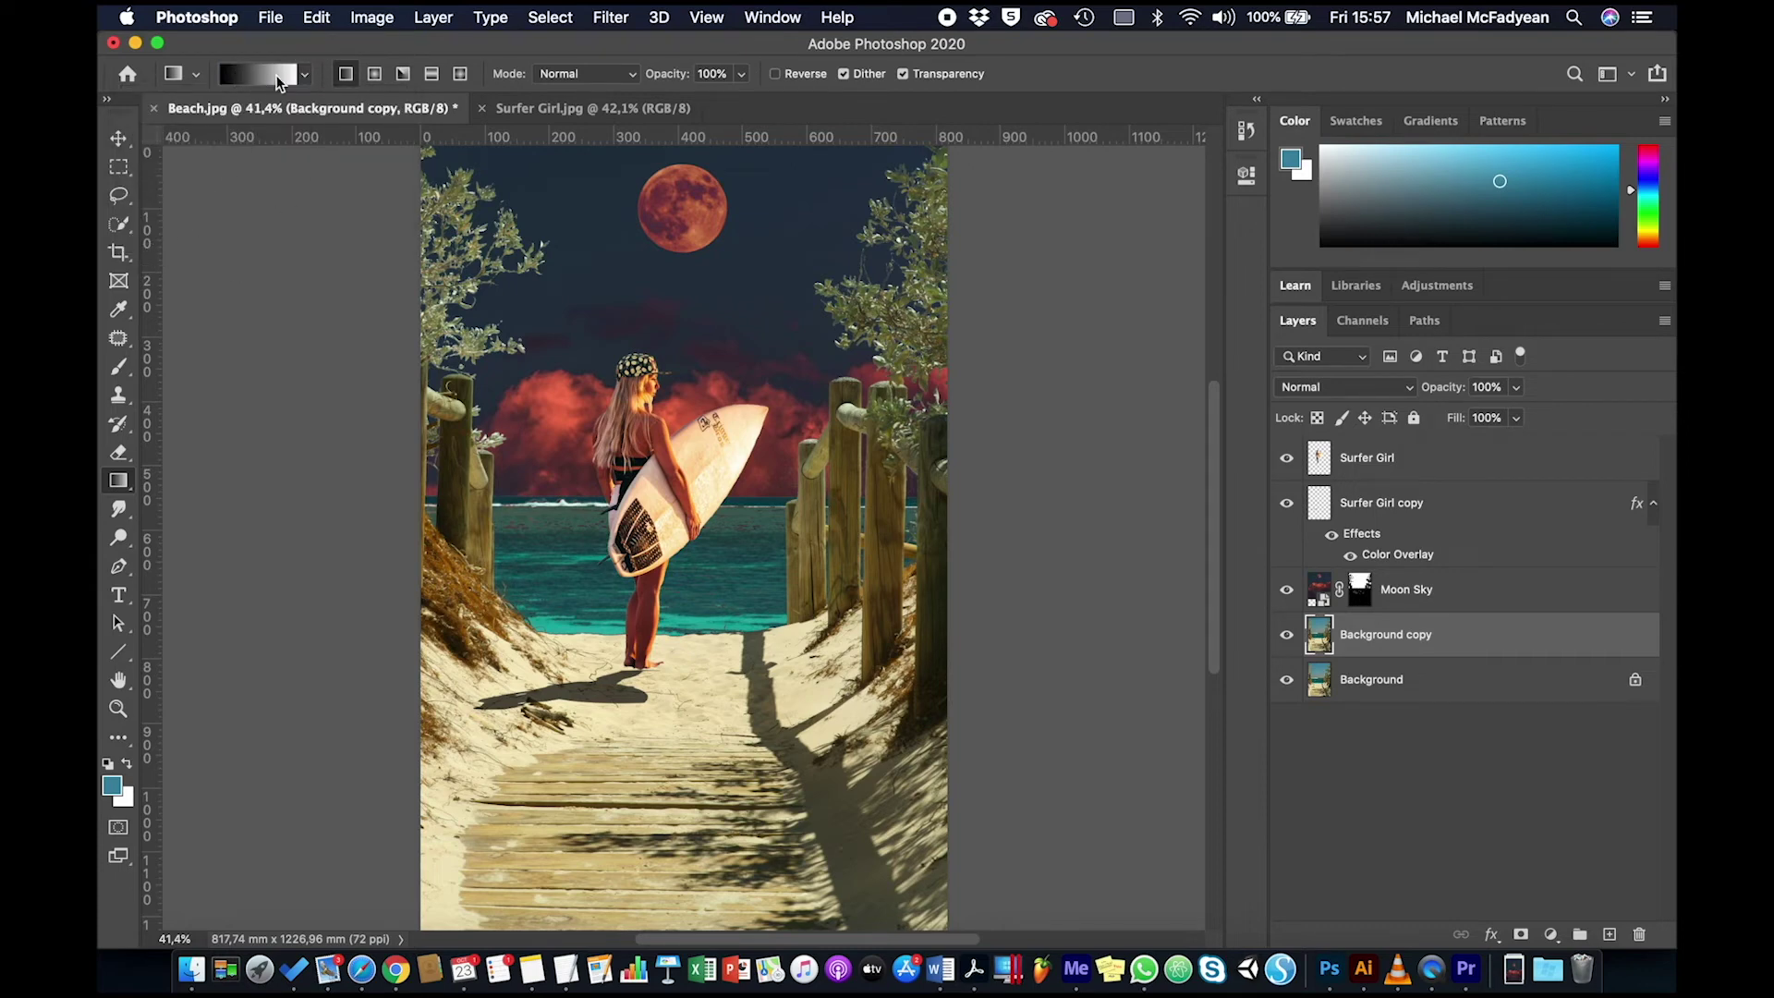
left_click(278, 77)
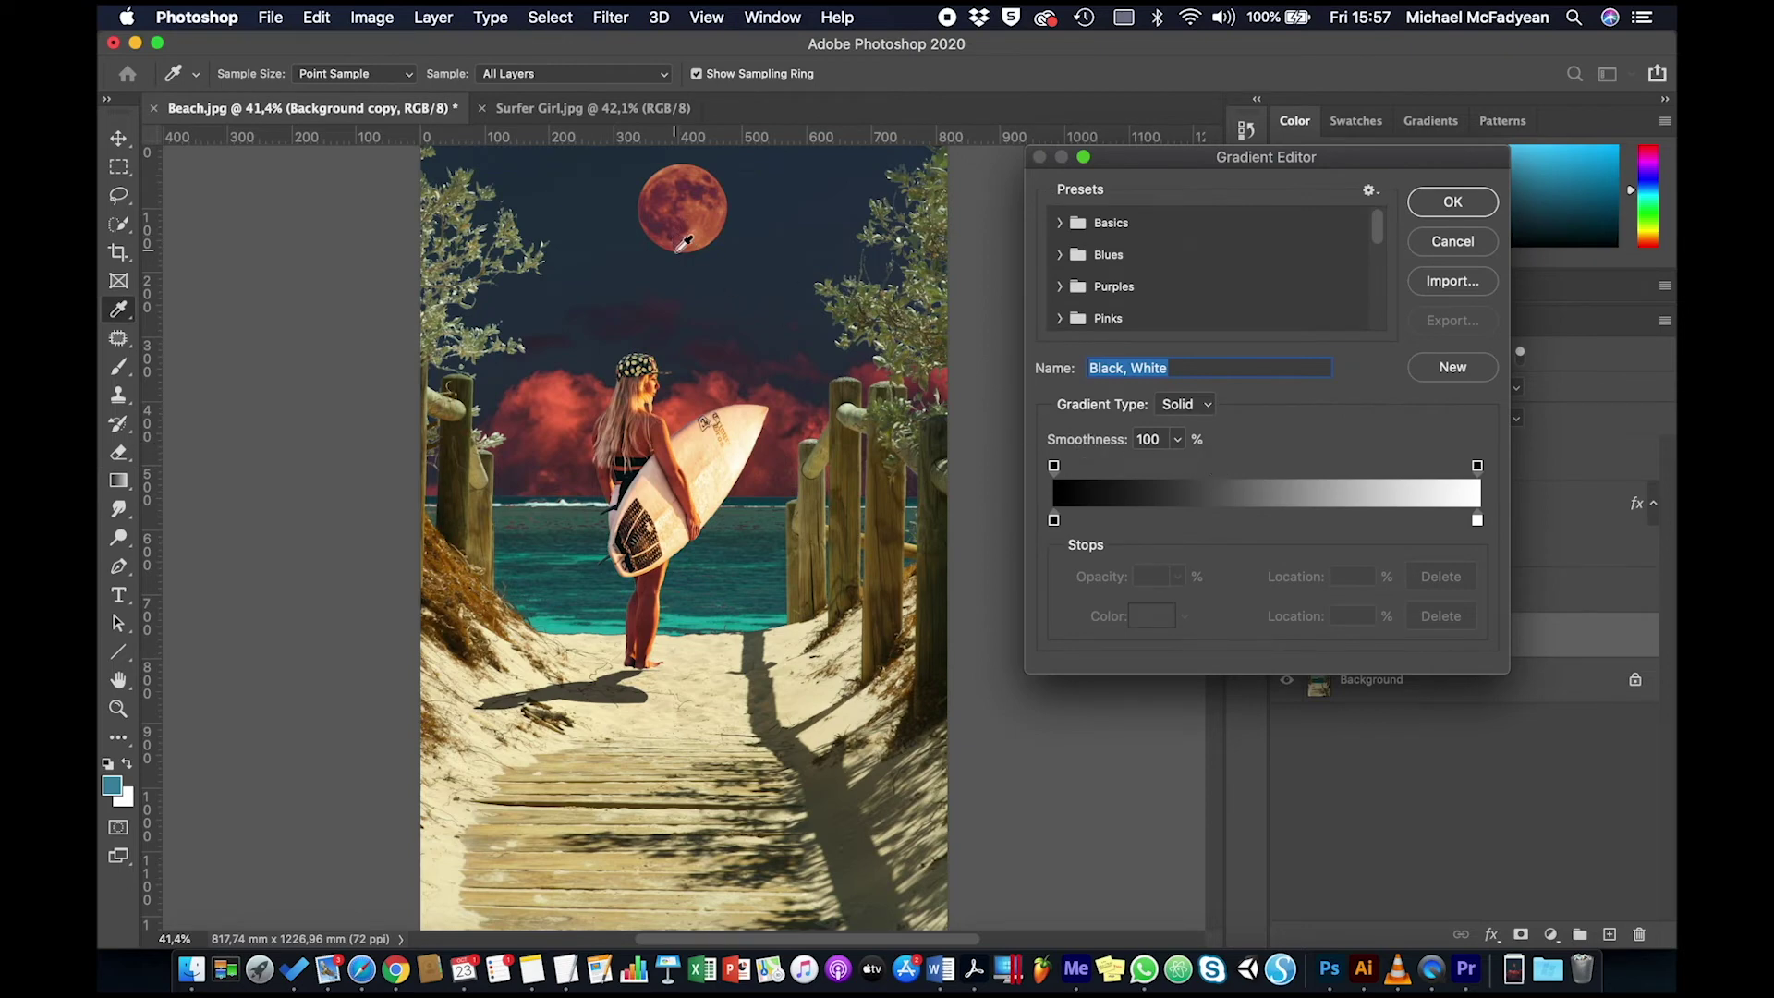
left_click(1054, 521)
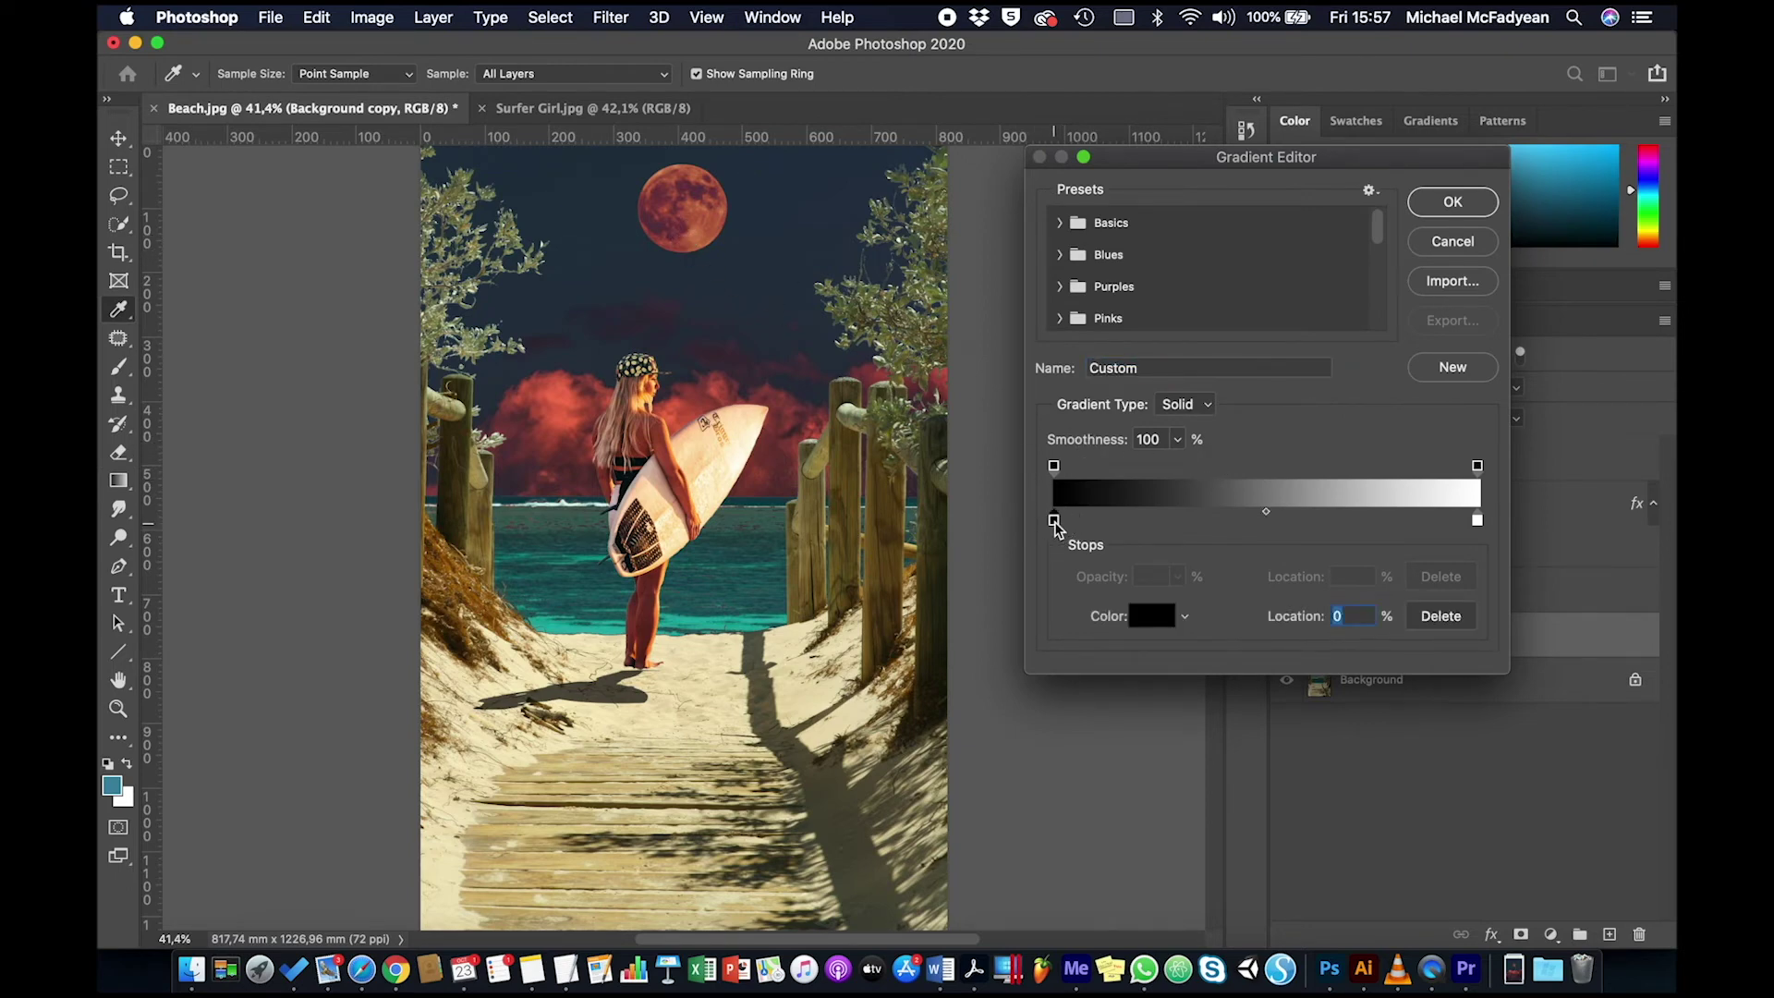
left_click(742, 260)
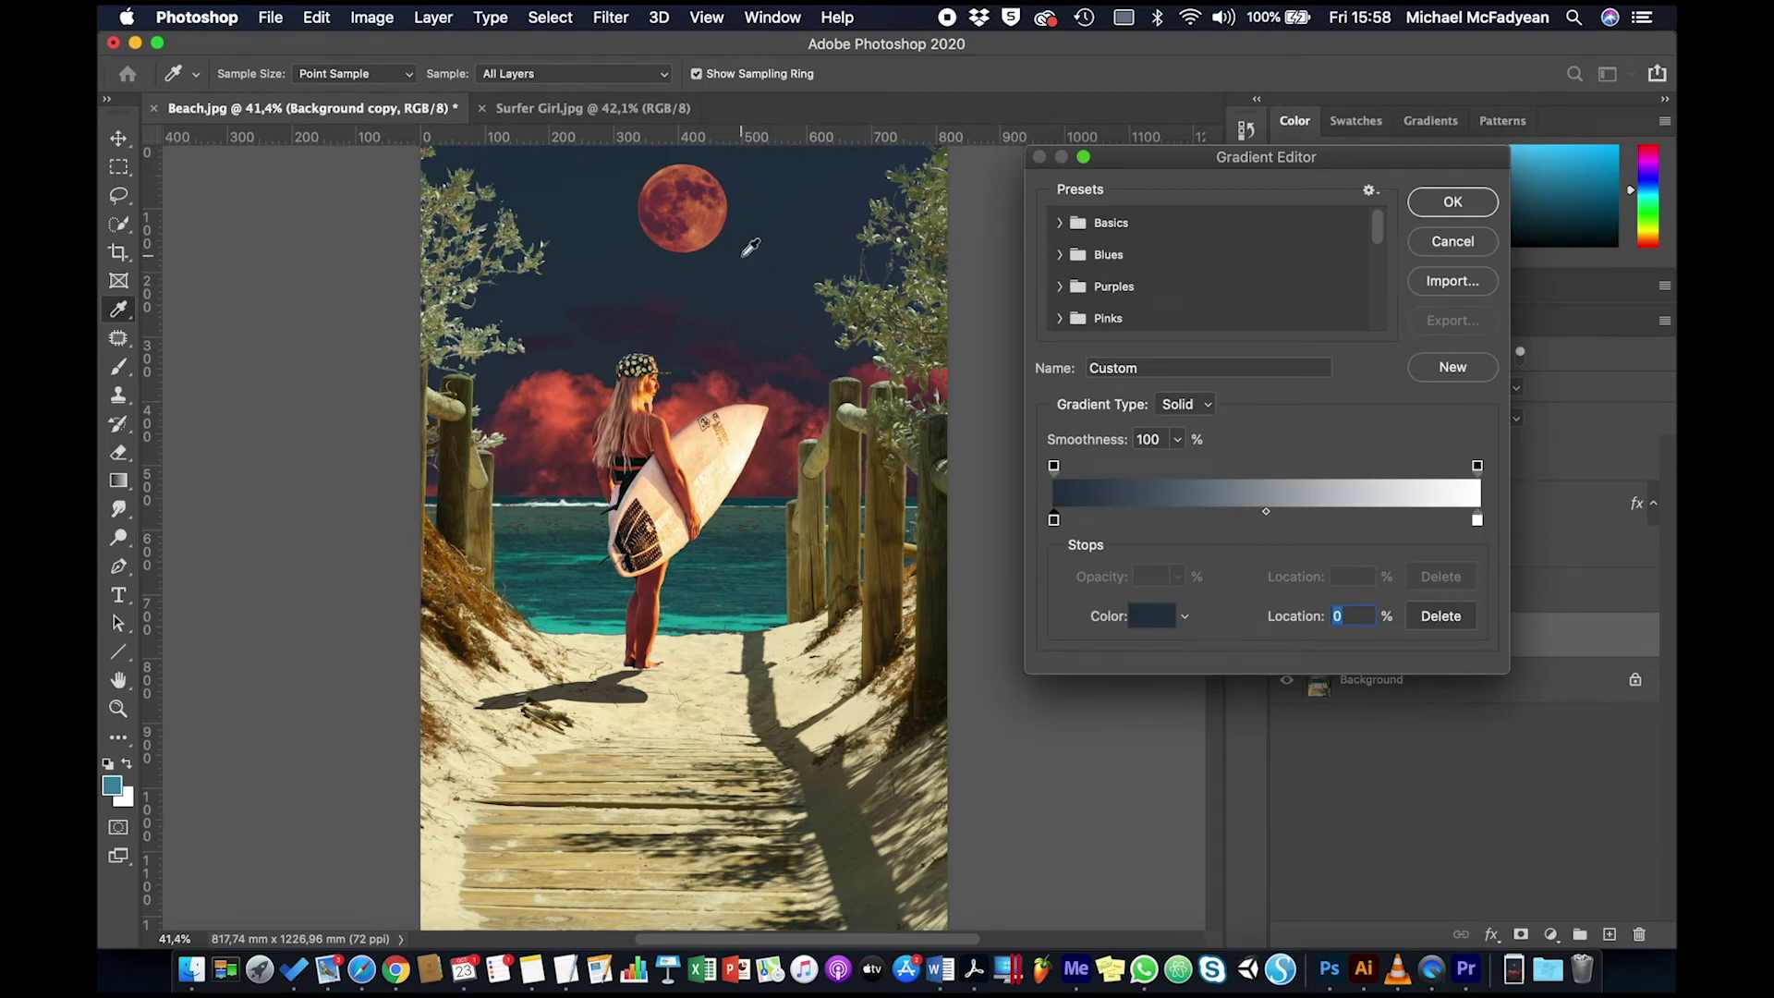
left_click_drag(1213, 170, 857, 278)
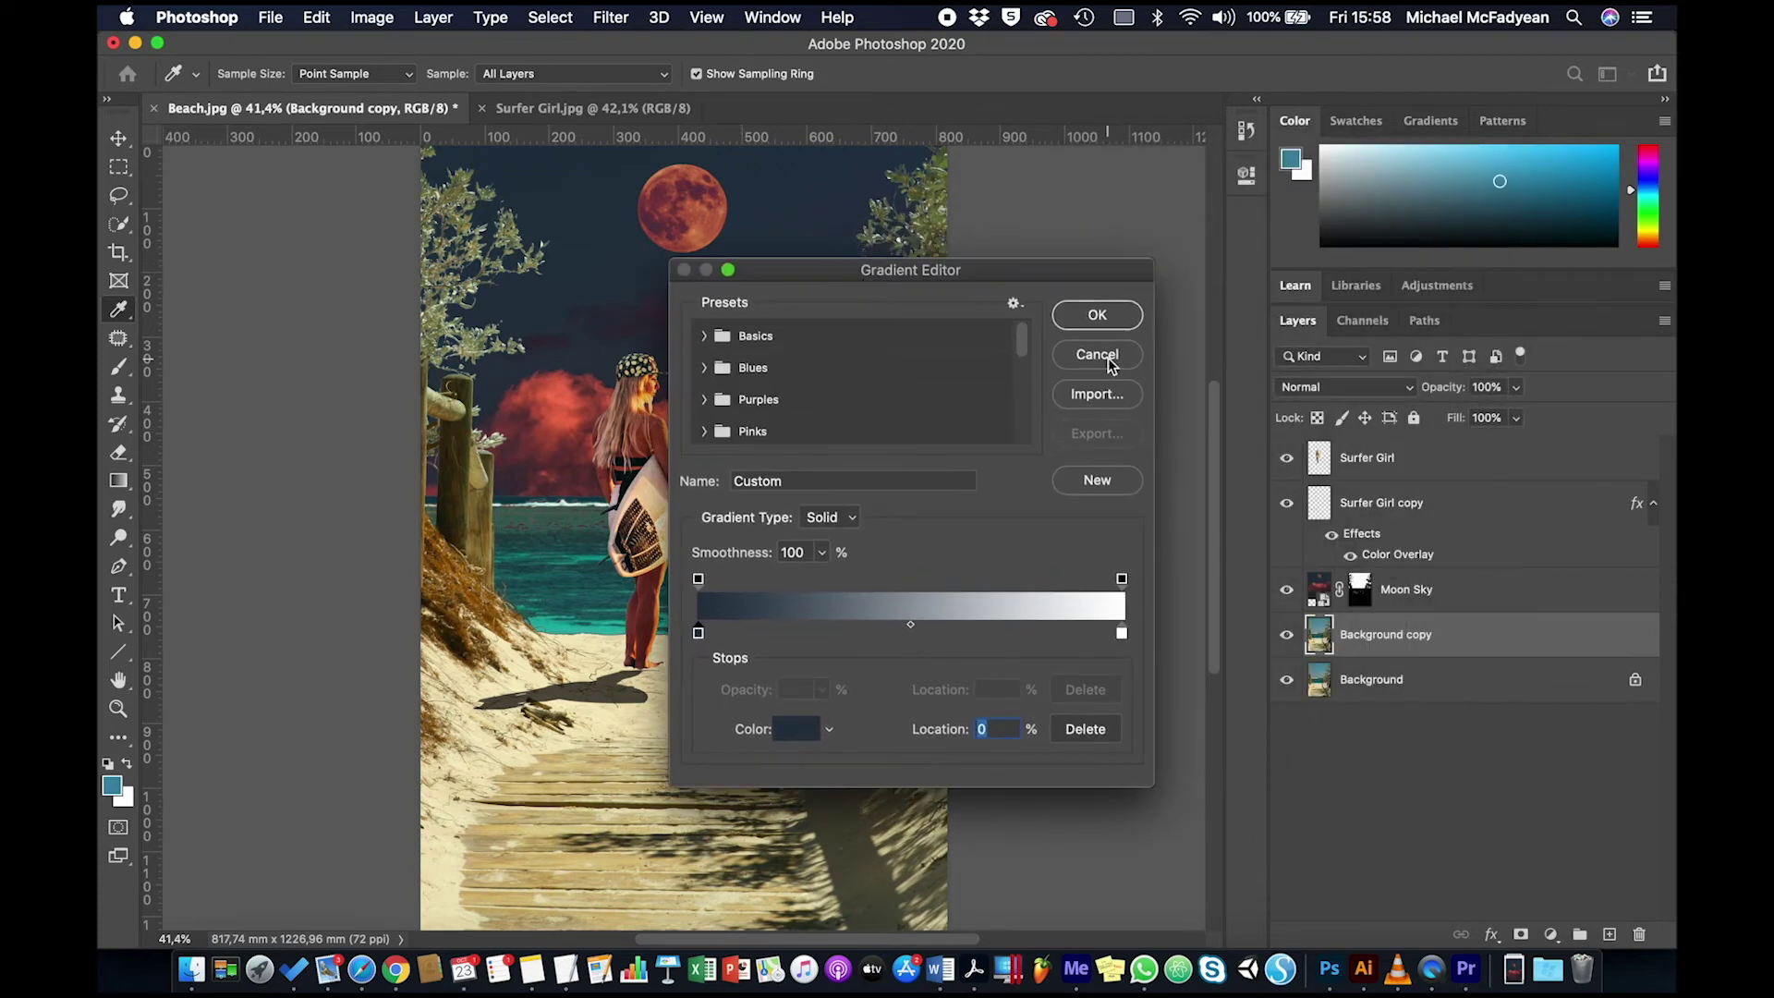
left_click(1108, 358)
With the Moon Sky layer active, recolour the gradient from the sky's dark blue, through the moon's dark maroon at 48%, to the moon's orange.
left_click(1319, 595)
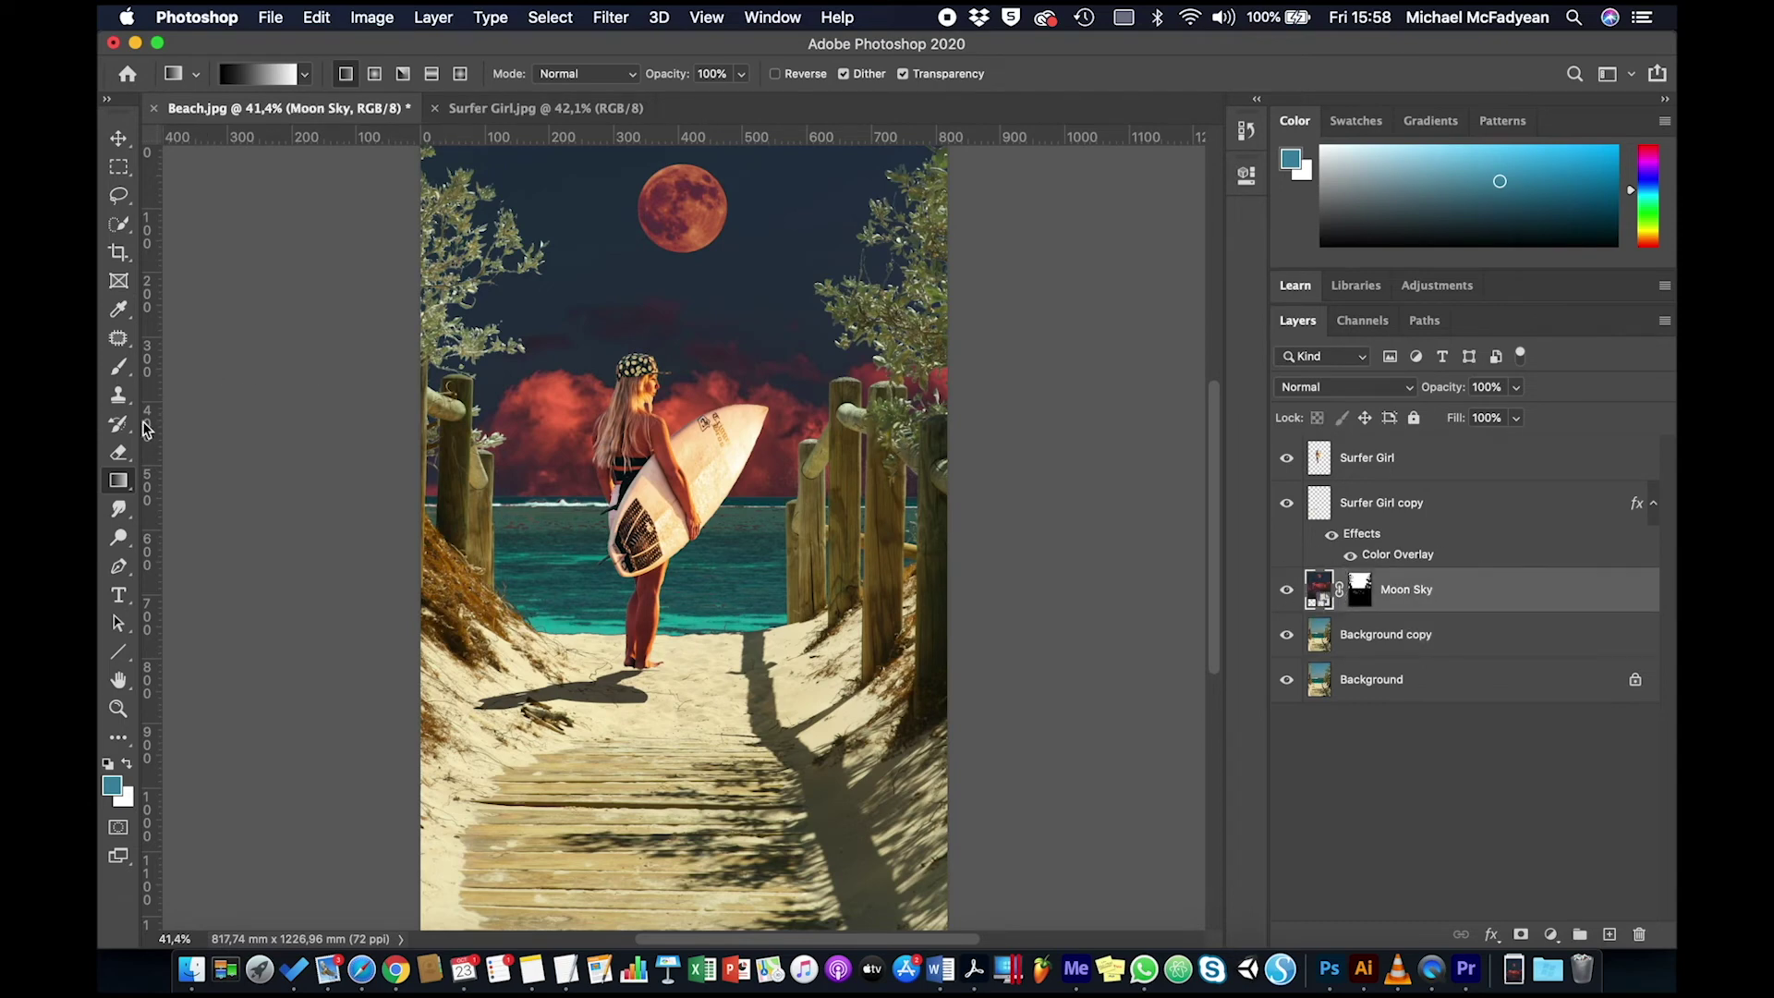
left_click(263, 76)
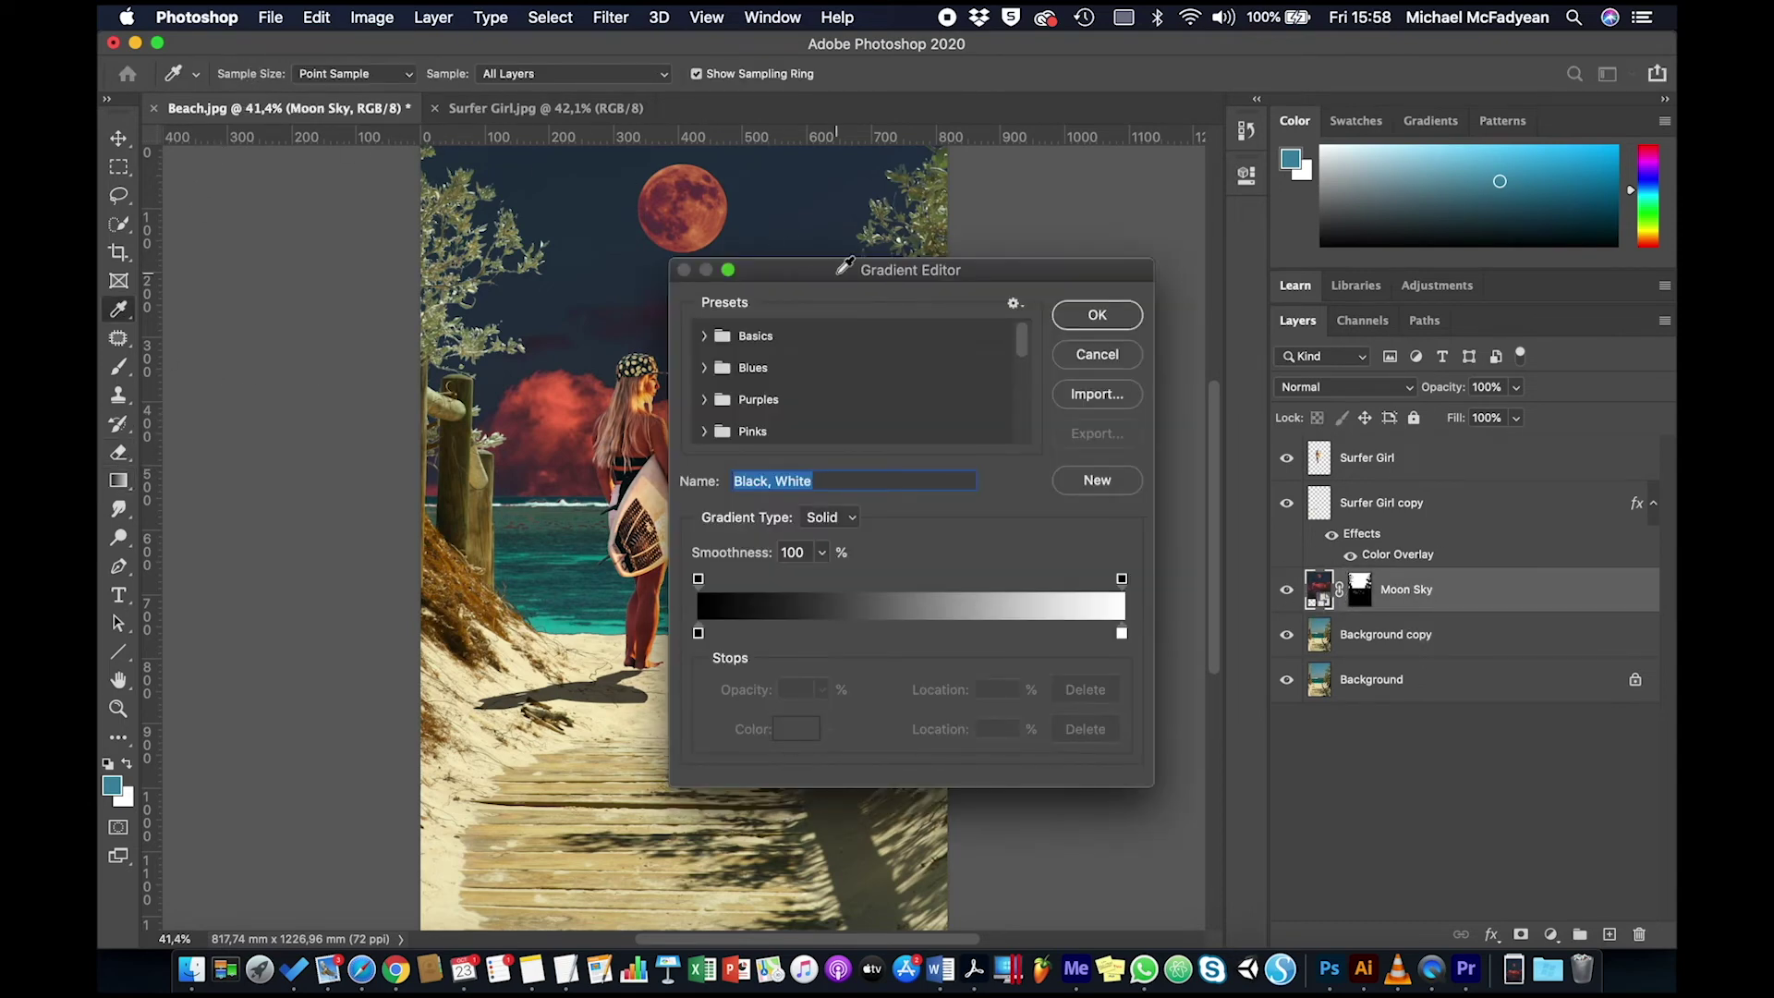
left_click_drag(843, 268, 1174, 254)
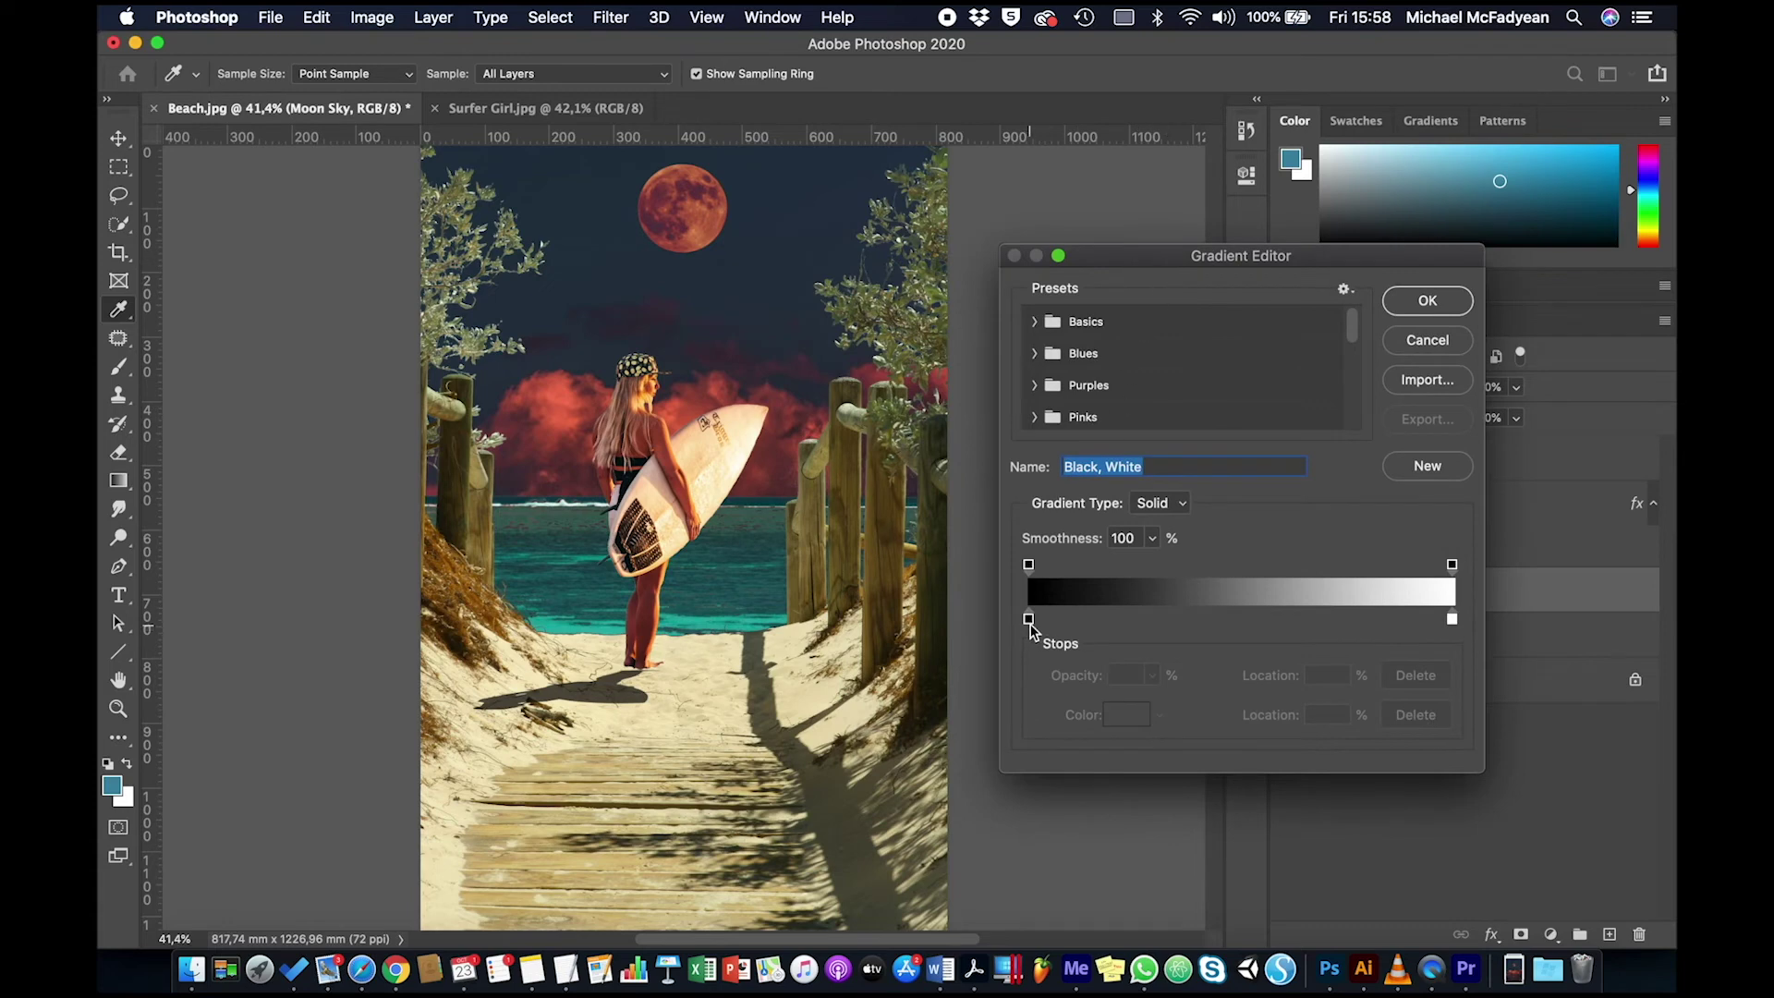
left_click(1028, 619)
left_click(759, 232)
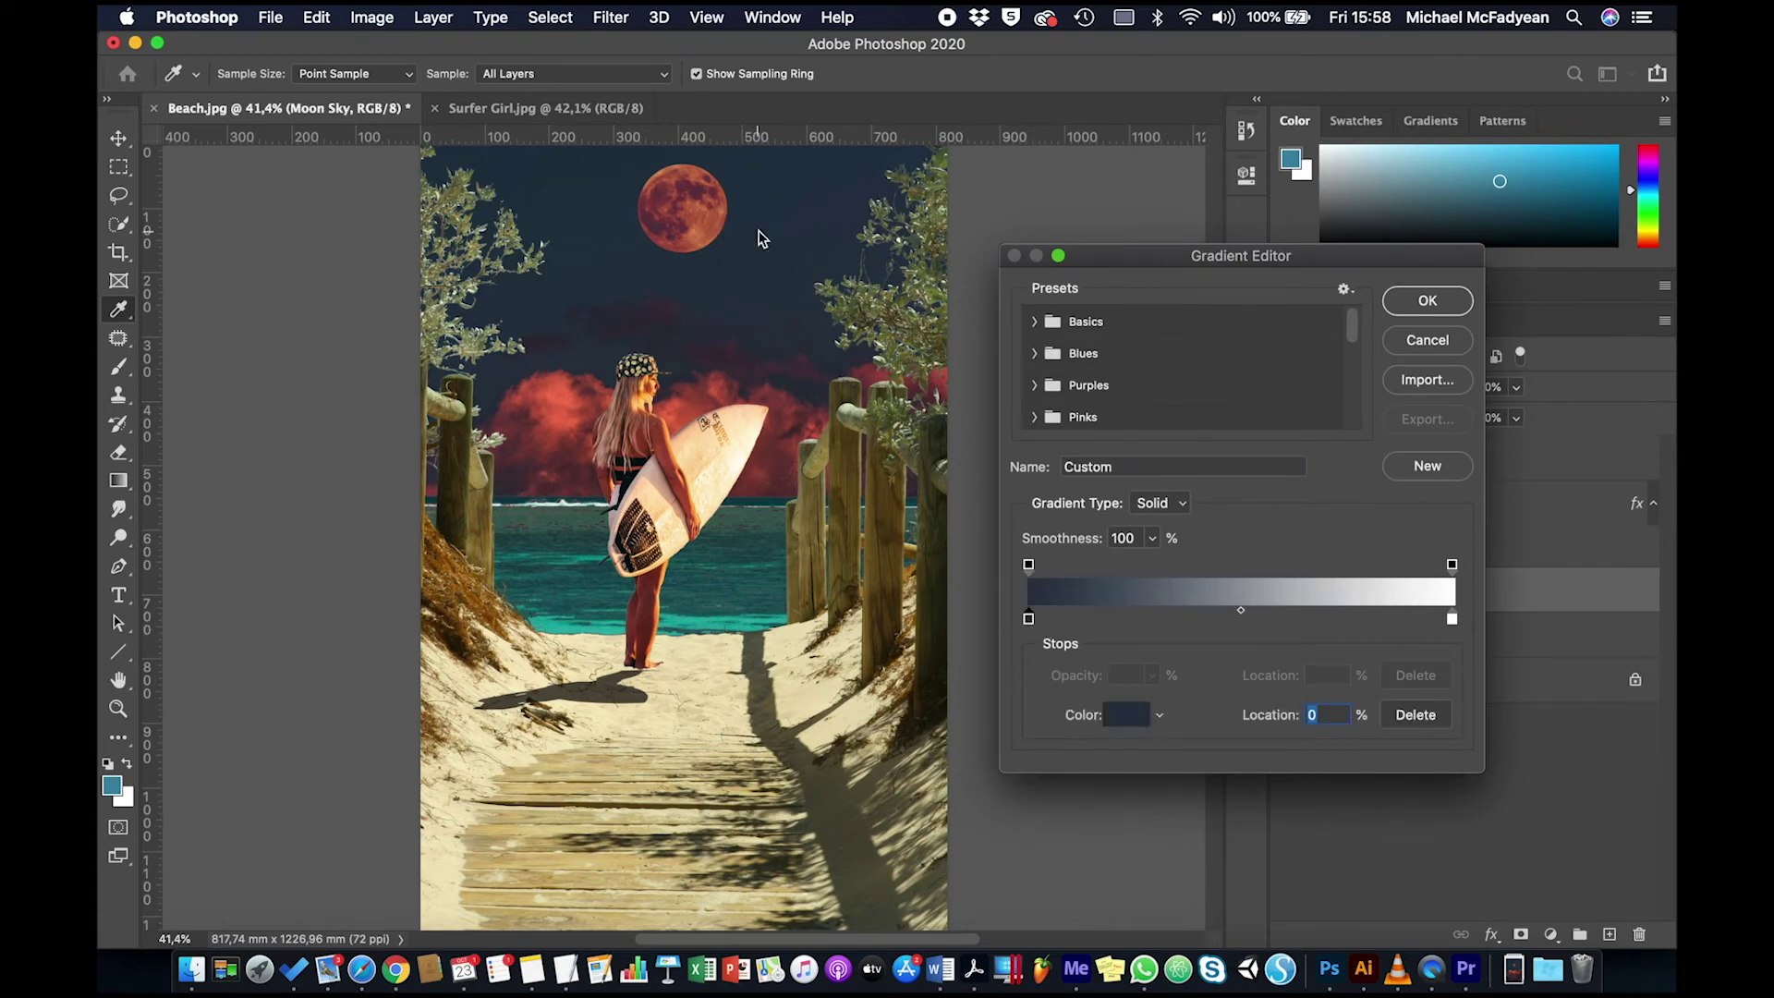
left_click(1452, 619)
left_click(705, 227)
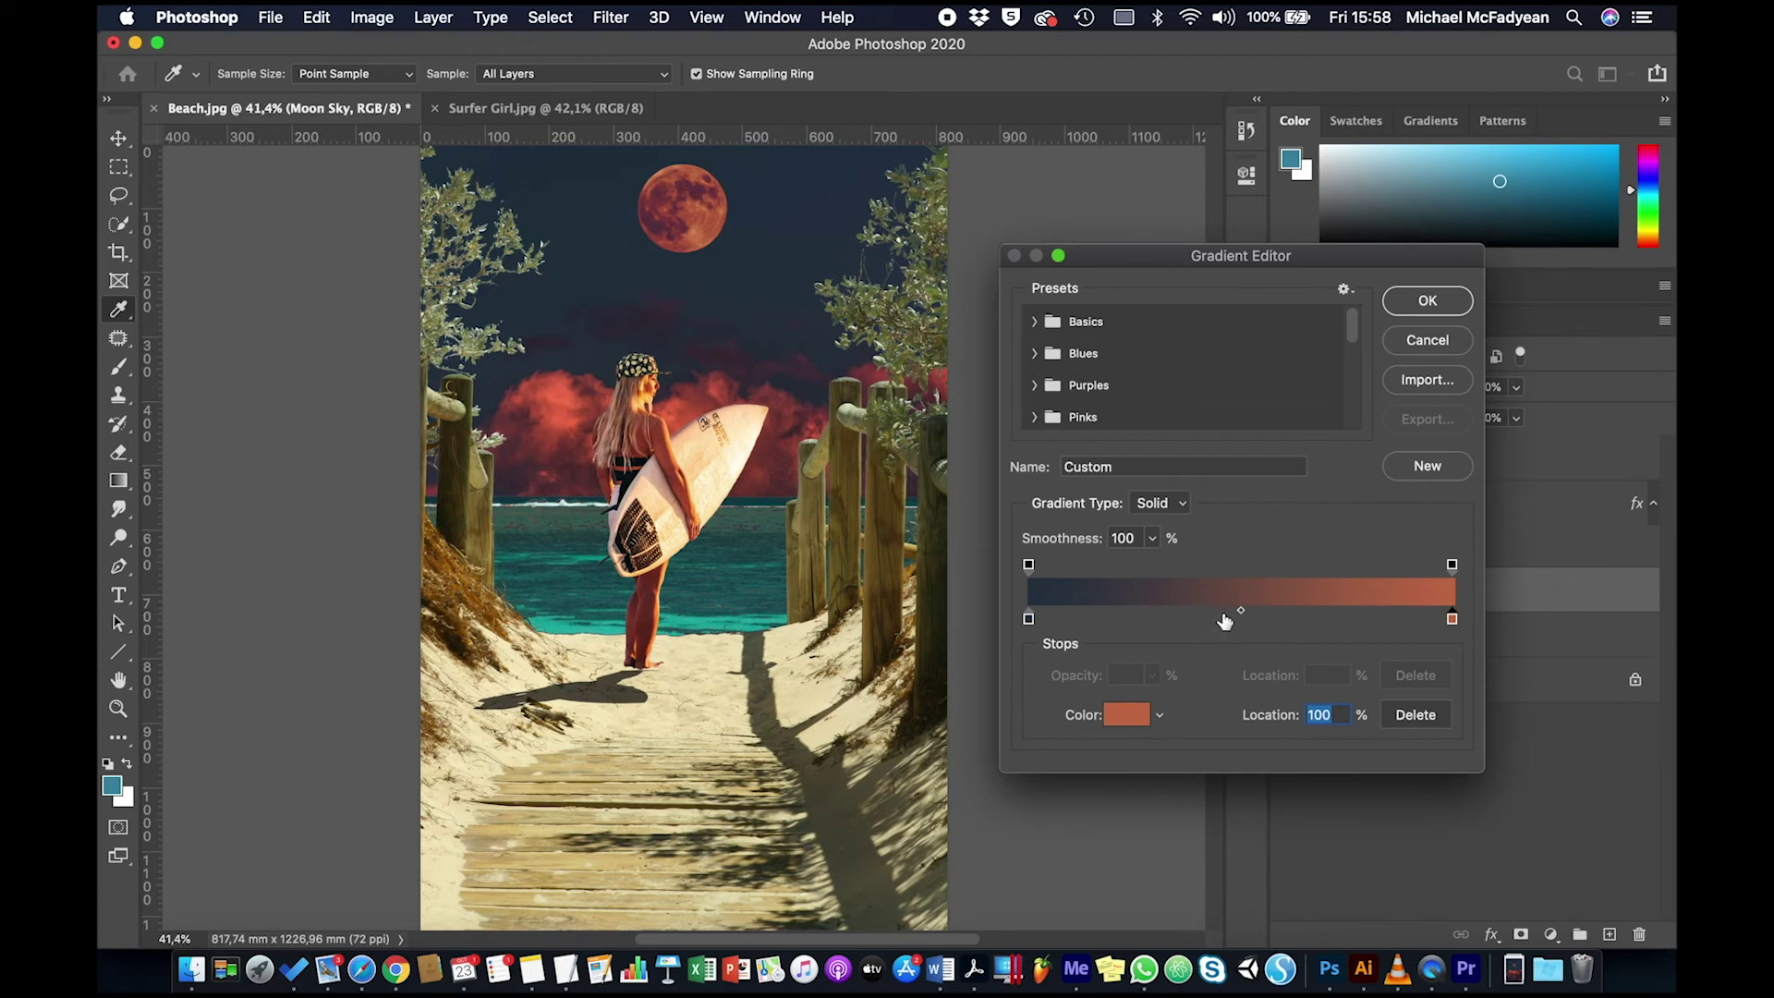
left_click_drag(1224, 619, 1235, 623)
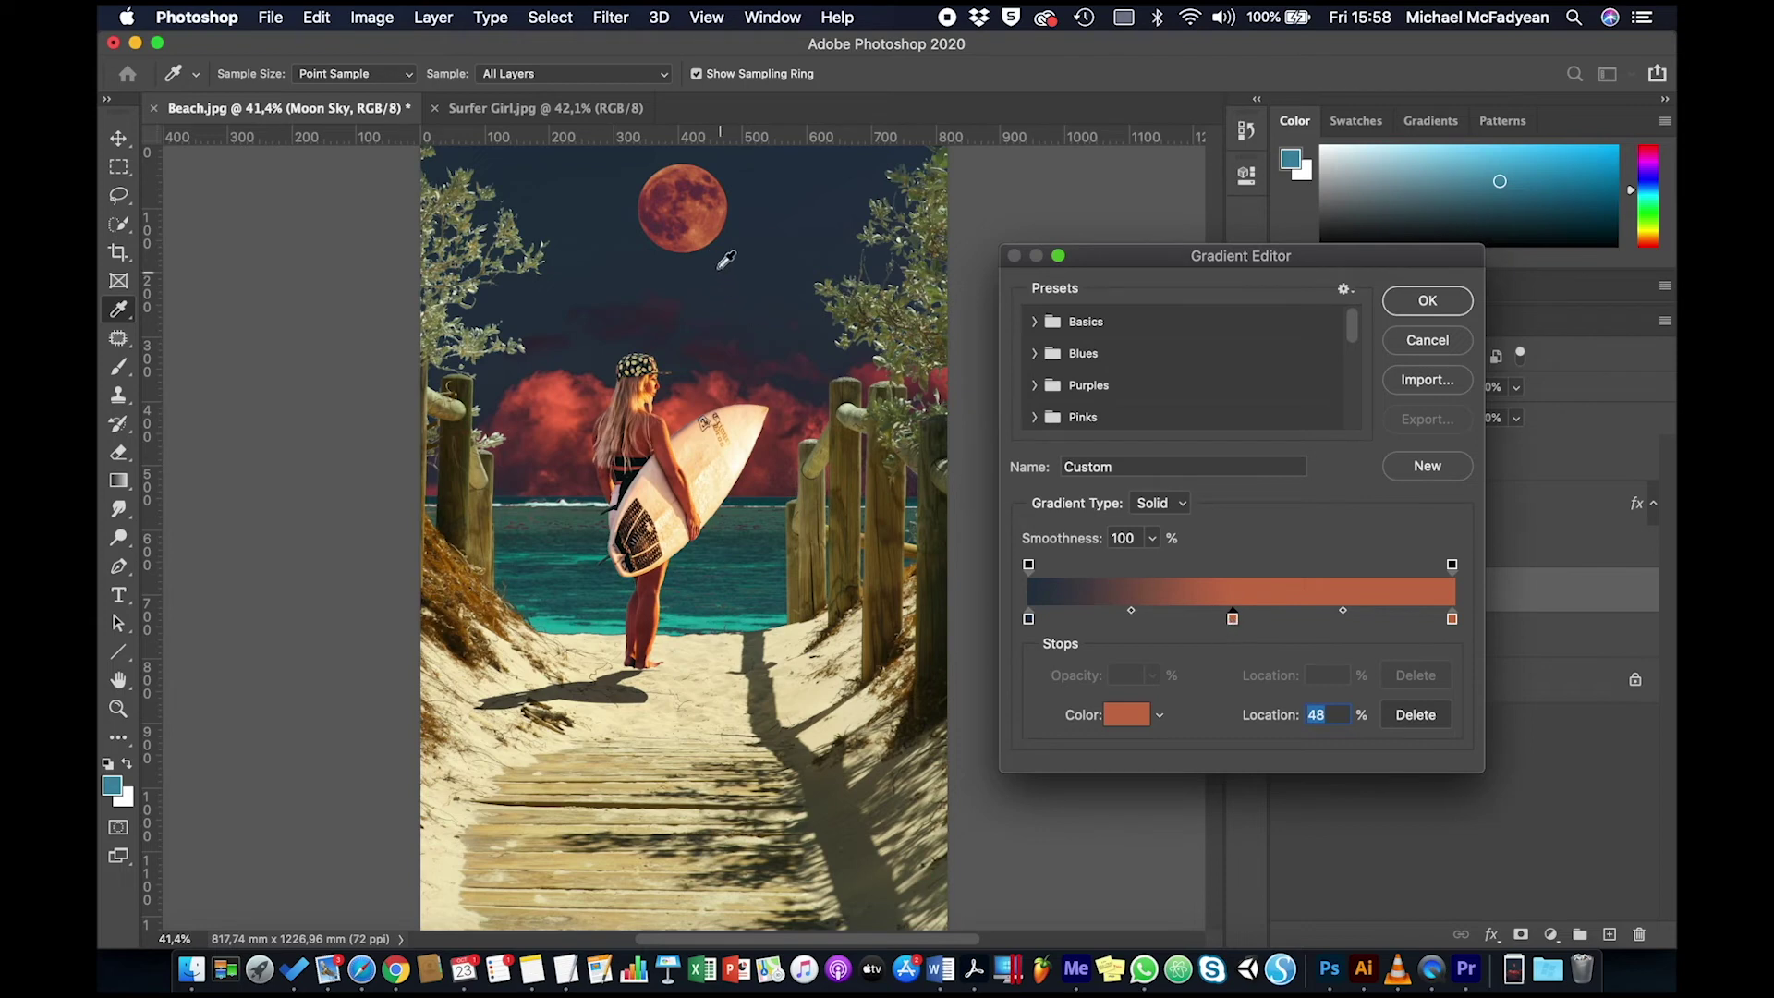
left_click(668, 219)
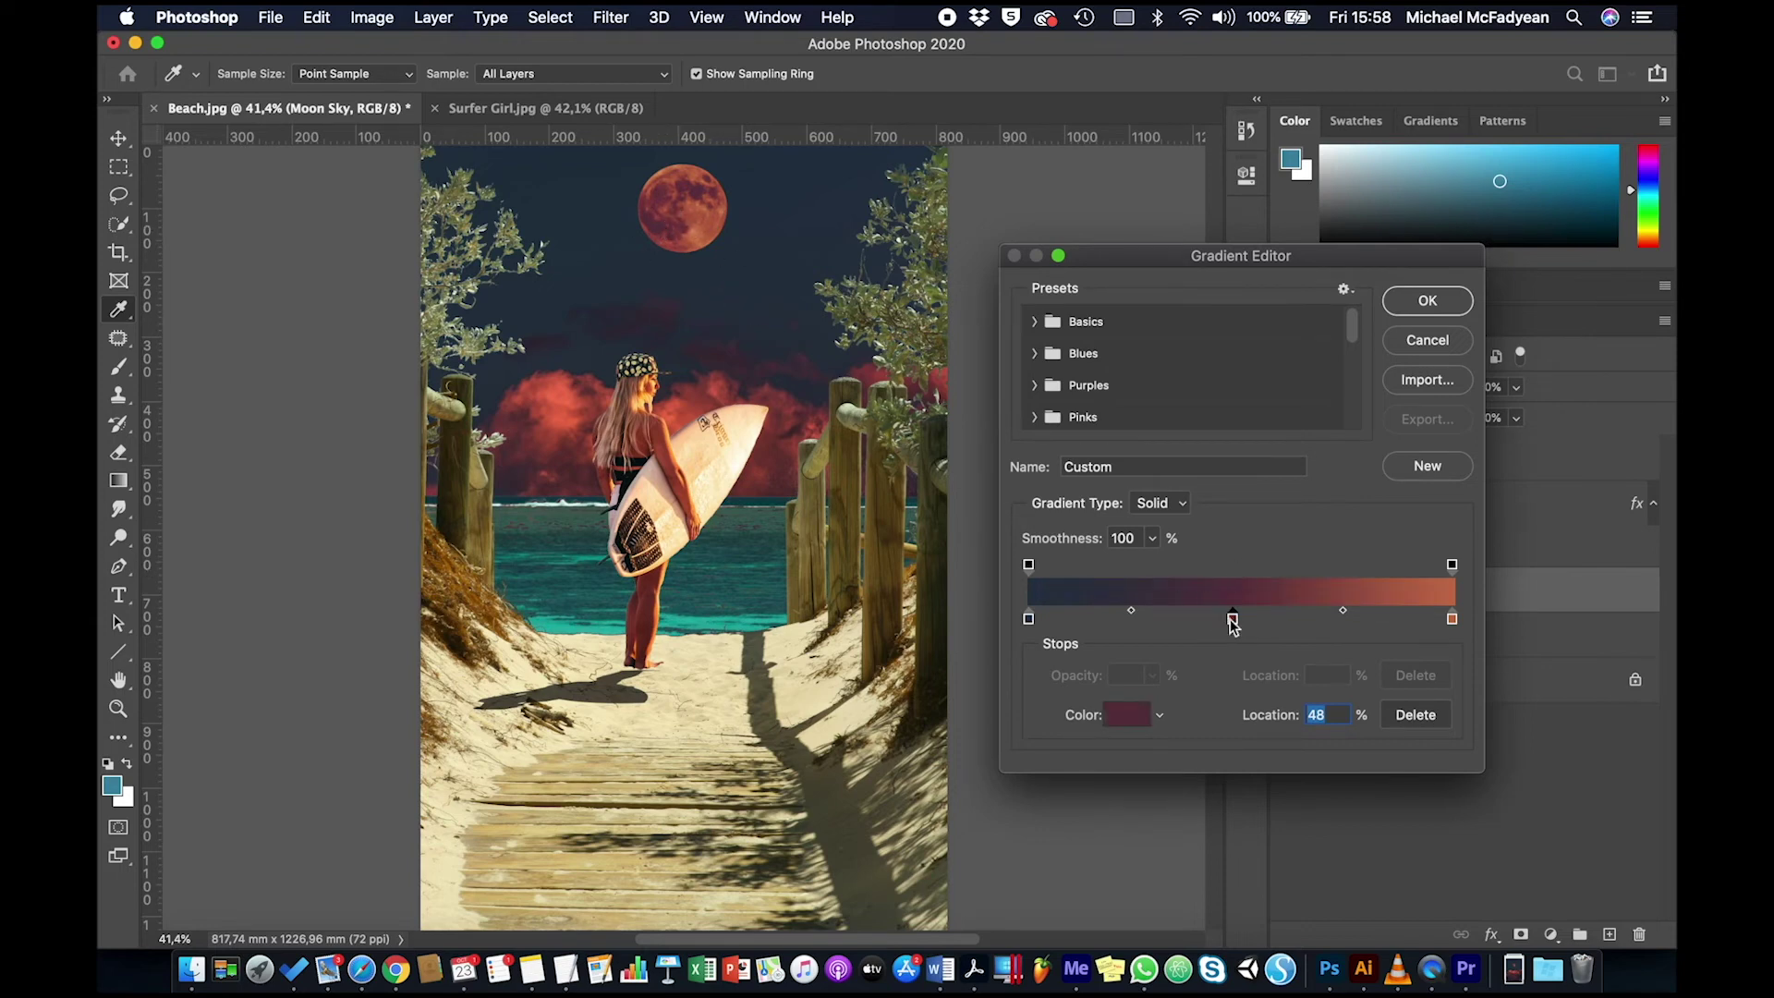
Name the gradient Moon Sky, save it as a new preset and accept it as the current gradient.
left_click_drag(1128, 465, 1022, 468)
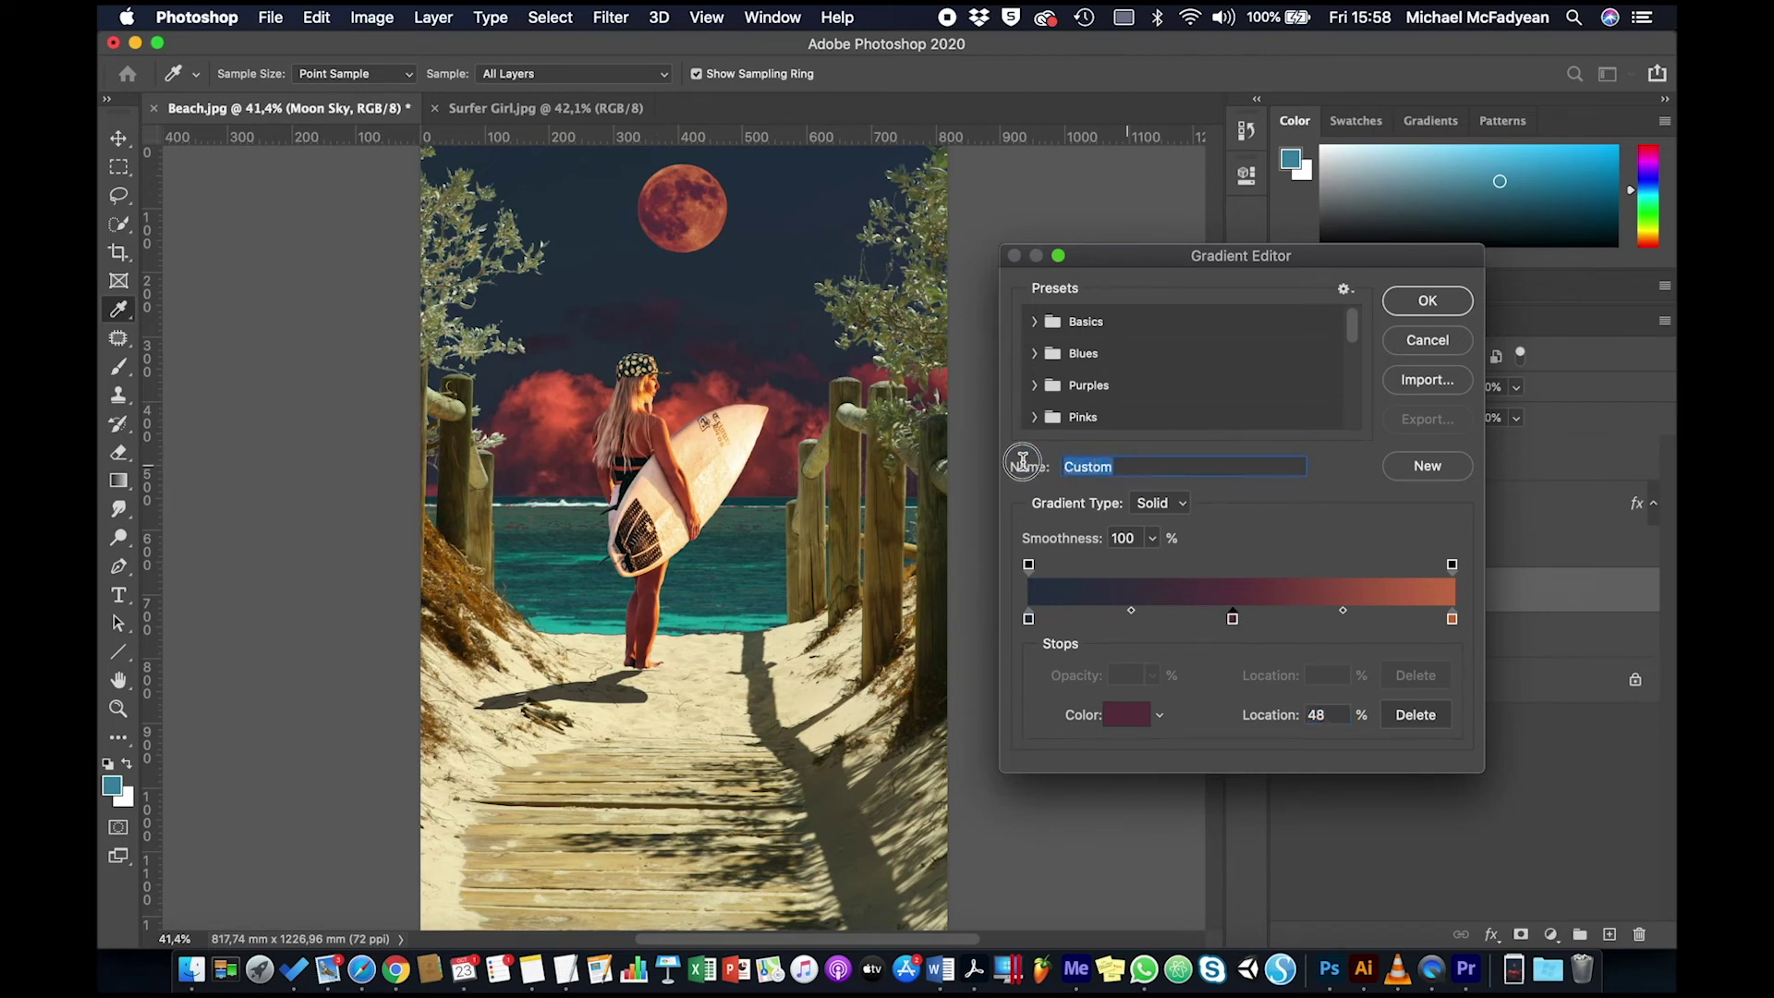
type("Moon Sky")
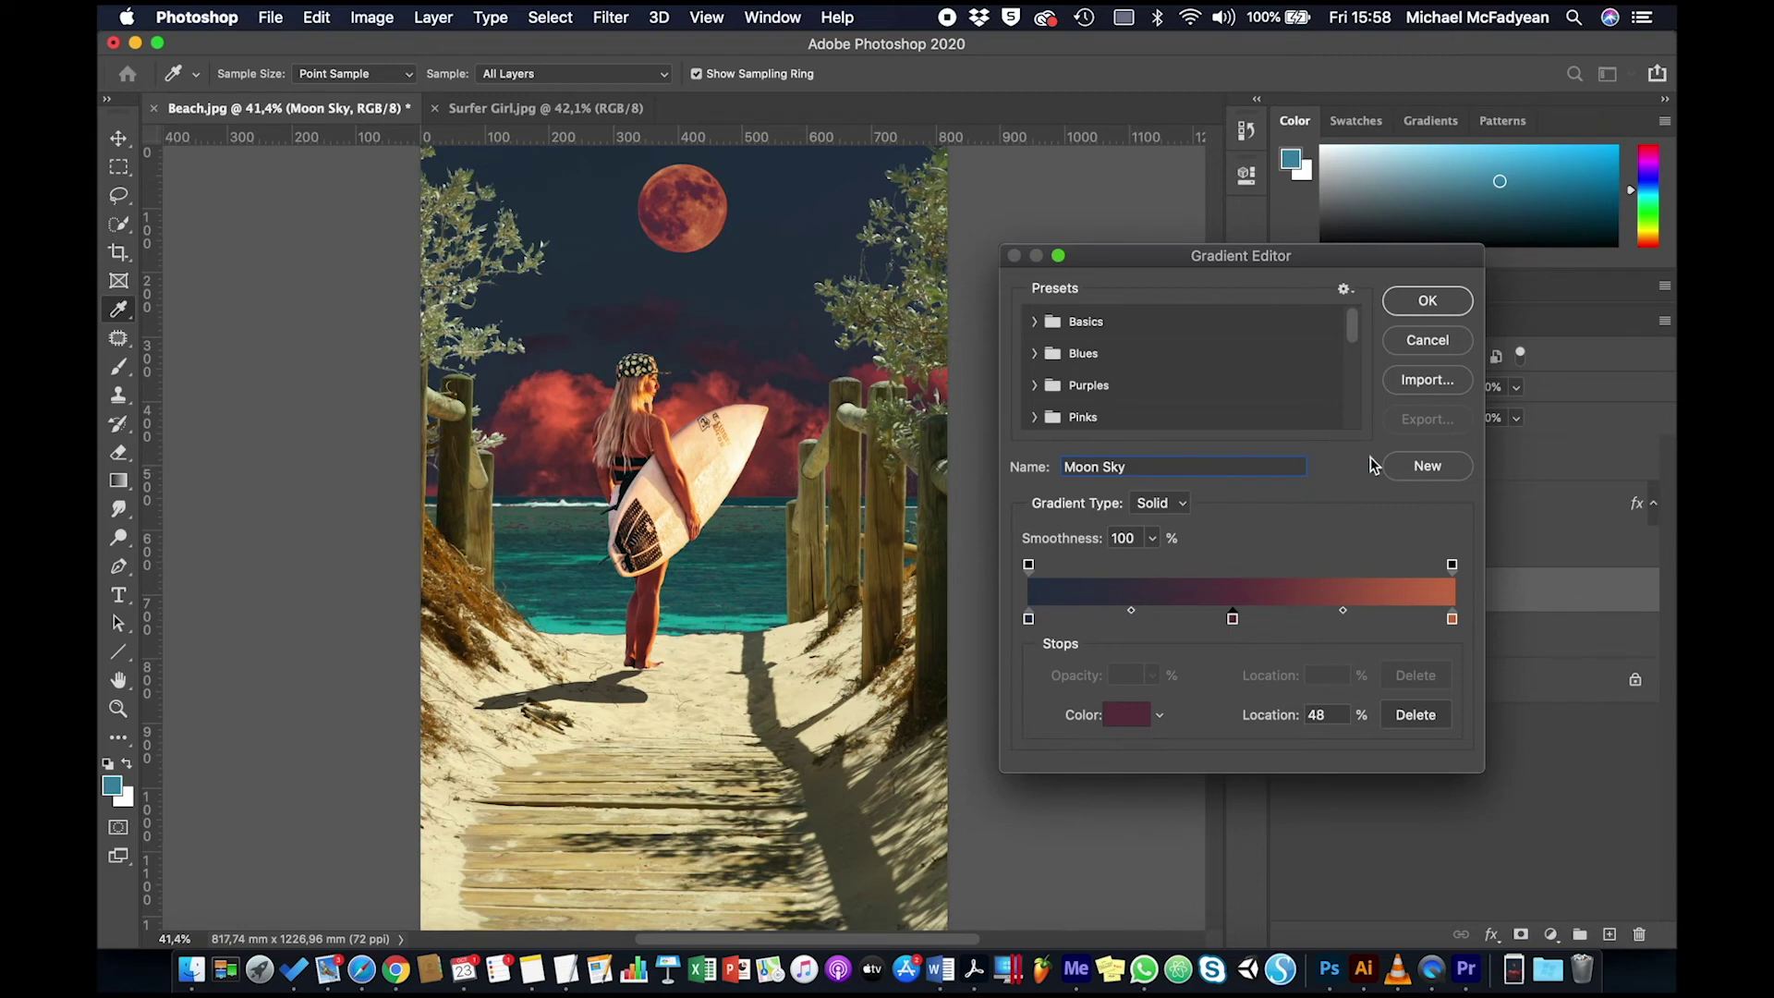
left_click(1425, 467)
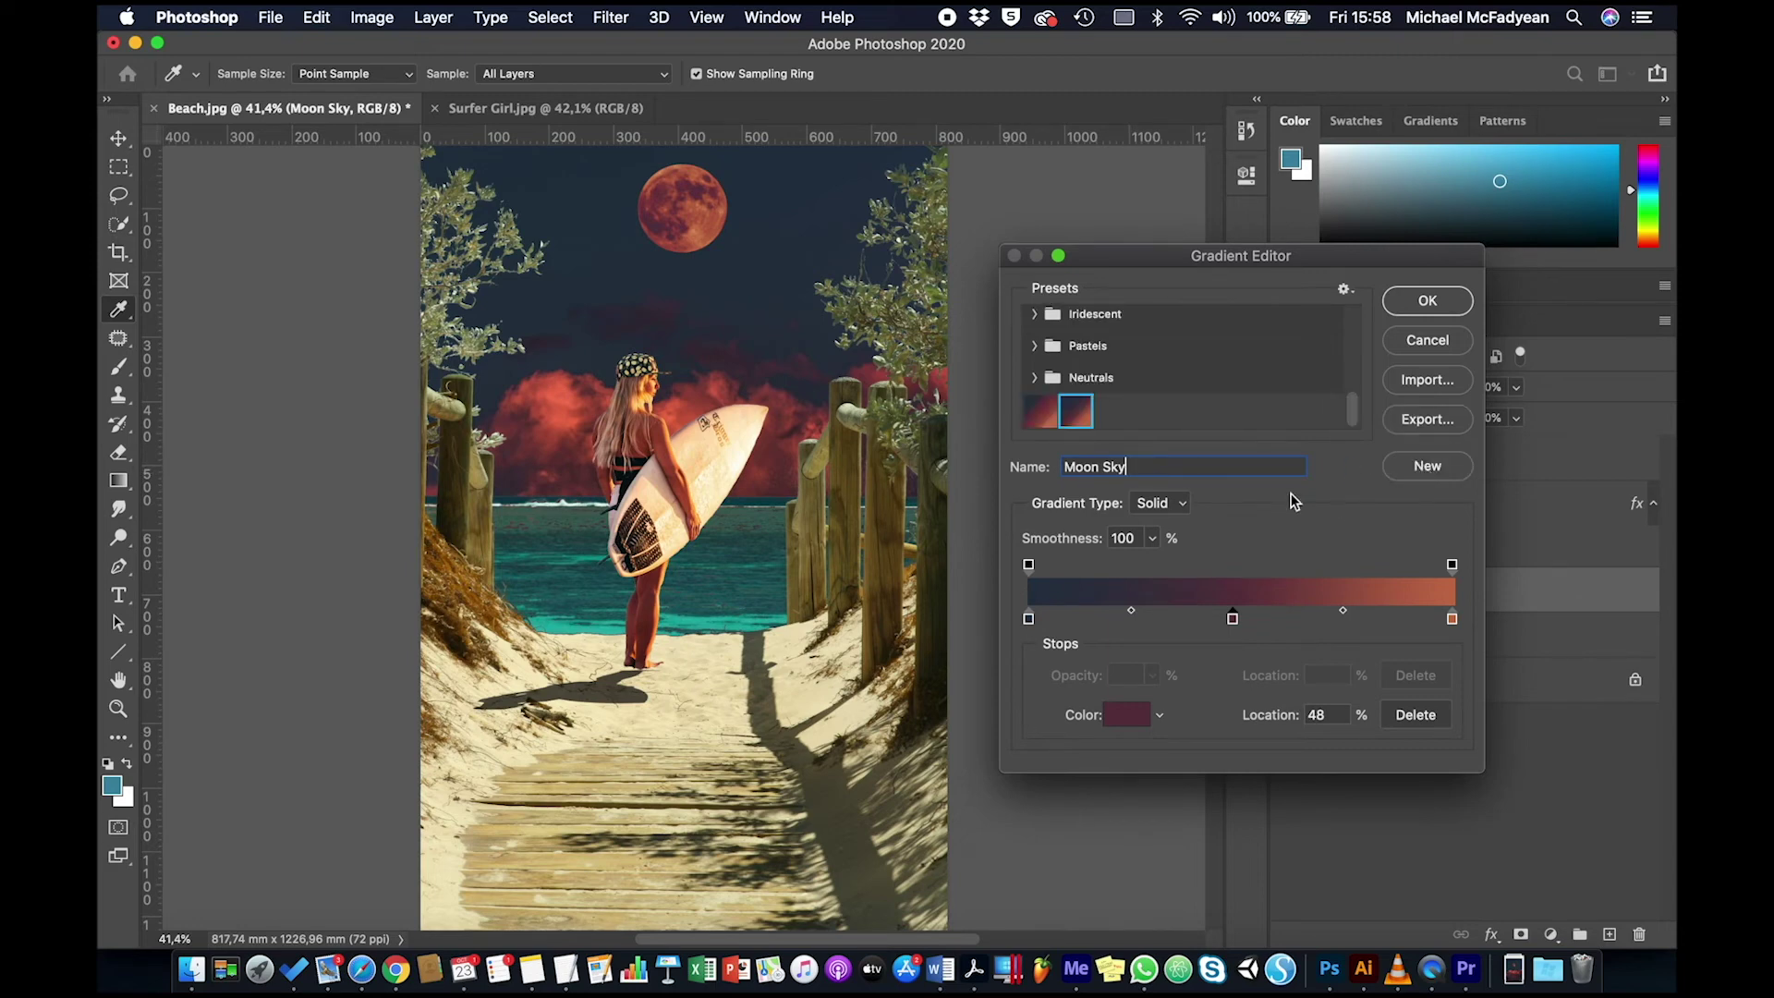
left_click(1426, 302)
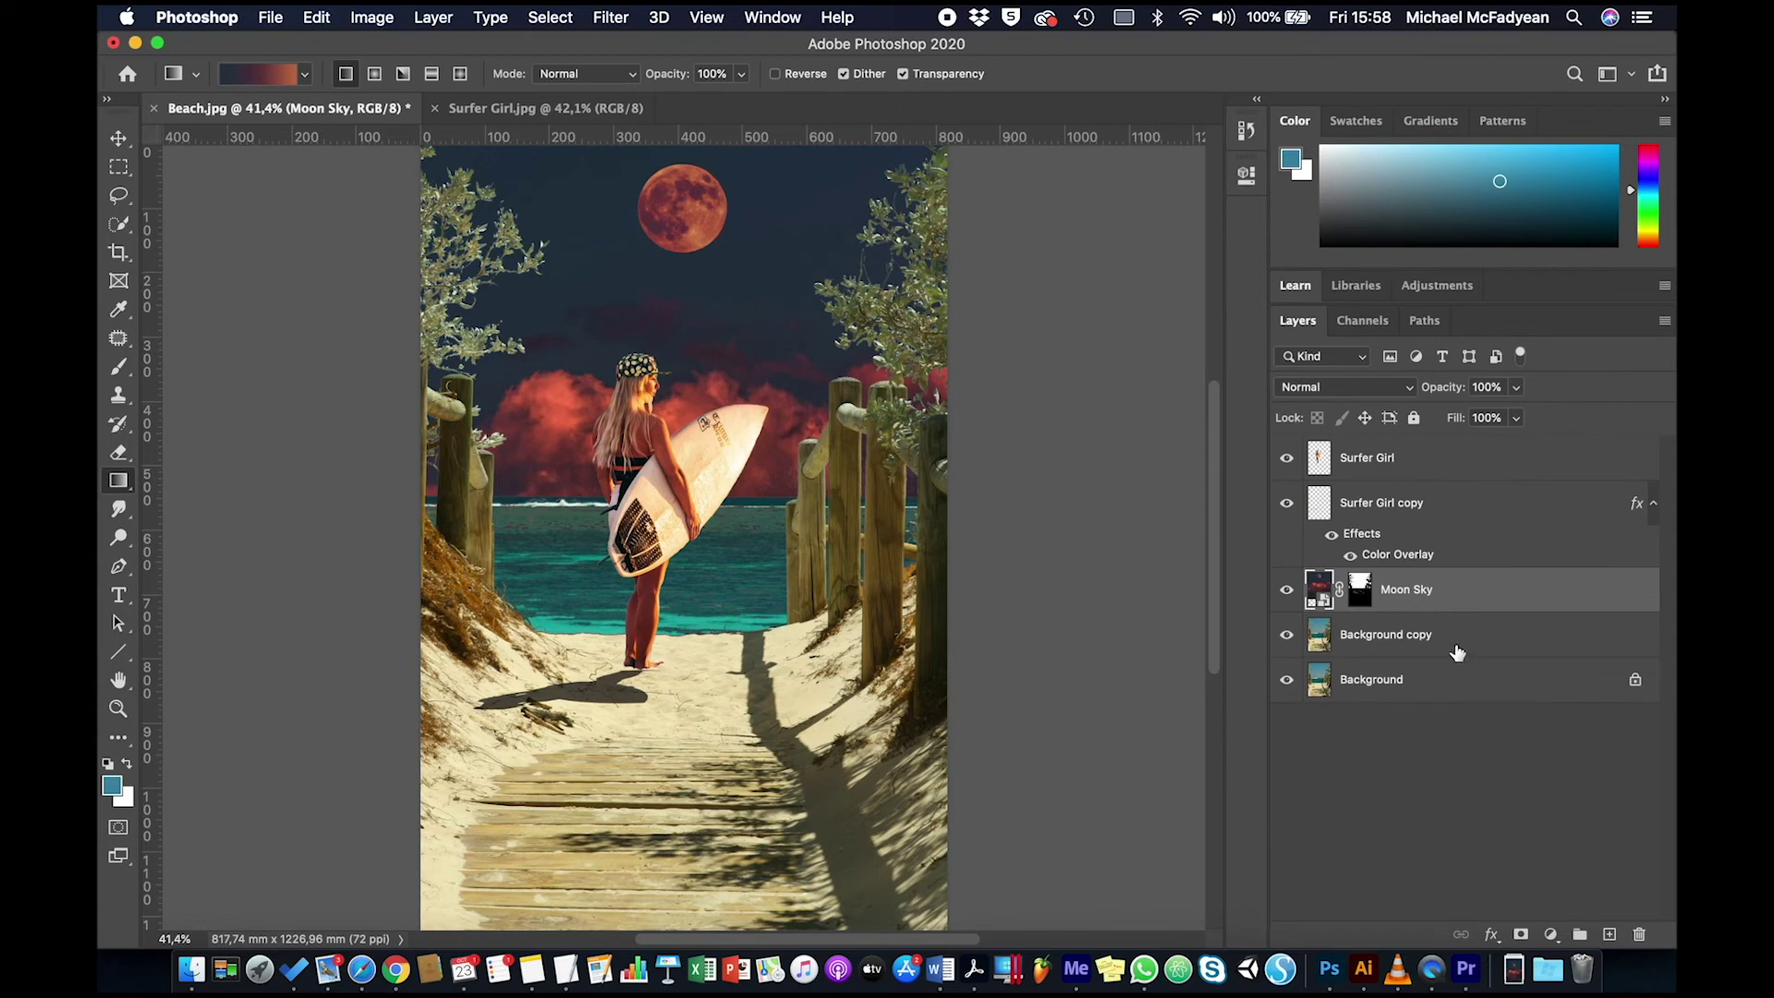
Apply a Gradient Map adjustment to the Background copy layer using the saved Moon Sky gradient.
left_click(1392, 640)
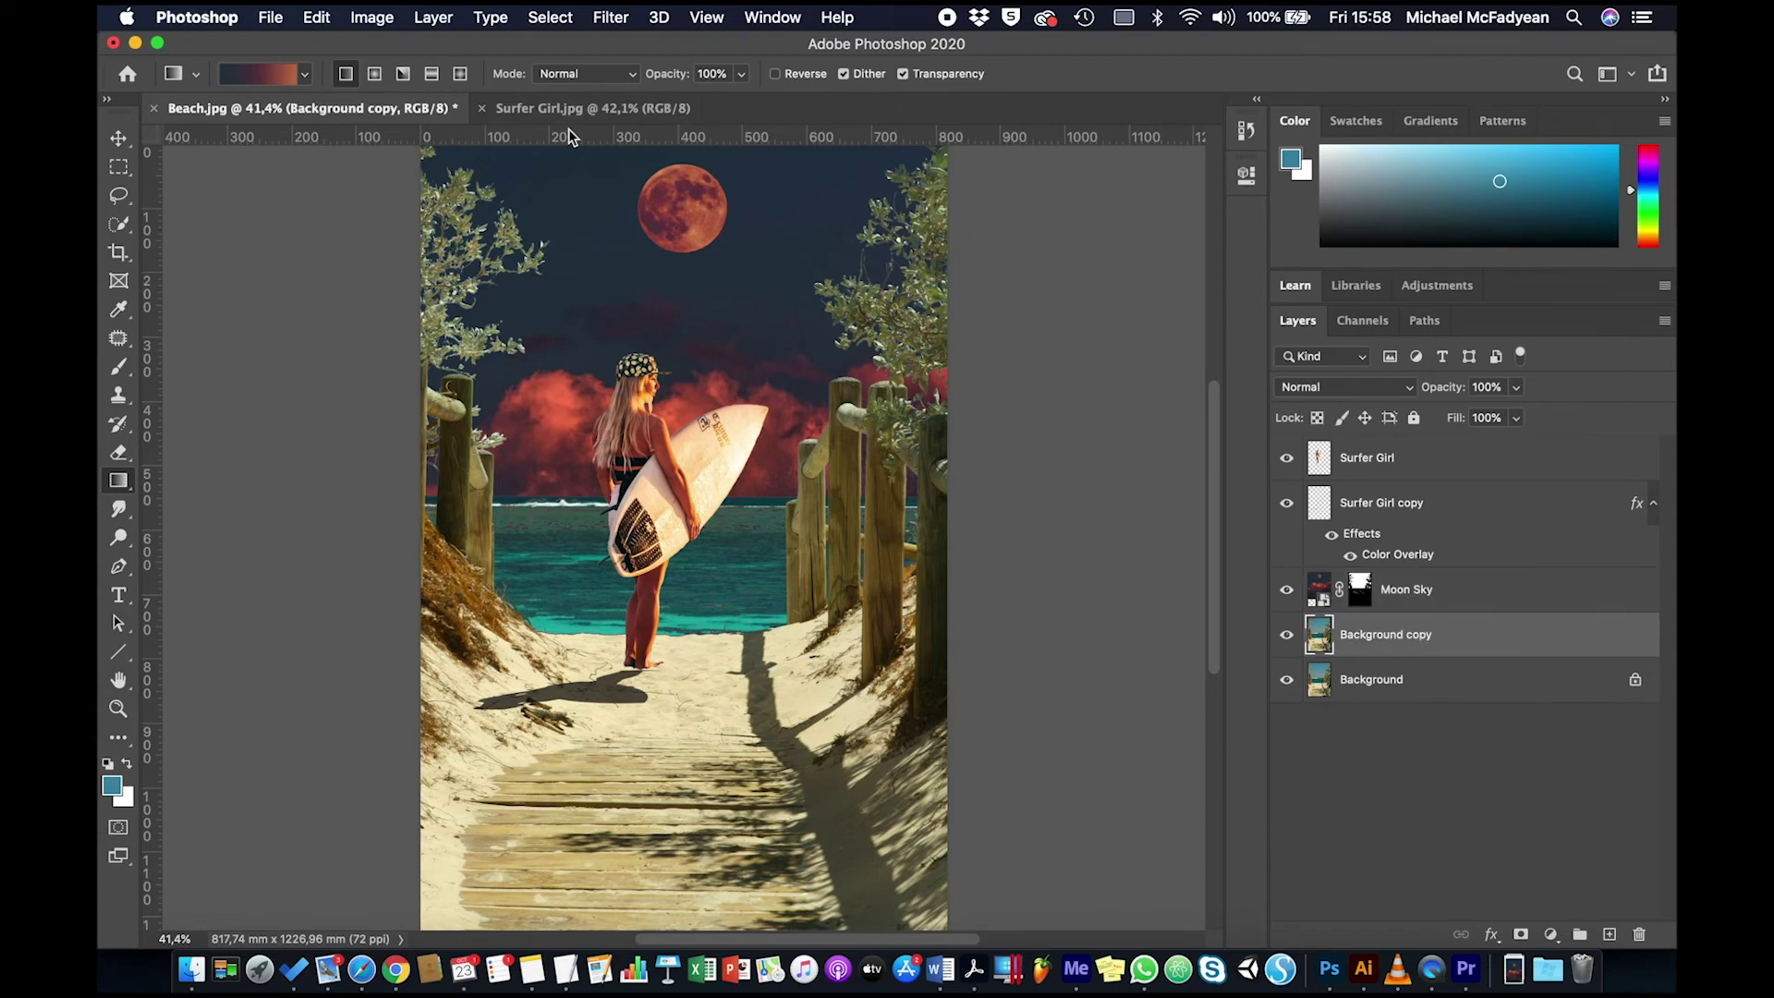
left_click(374, 25)
mouse_move(398, 80)
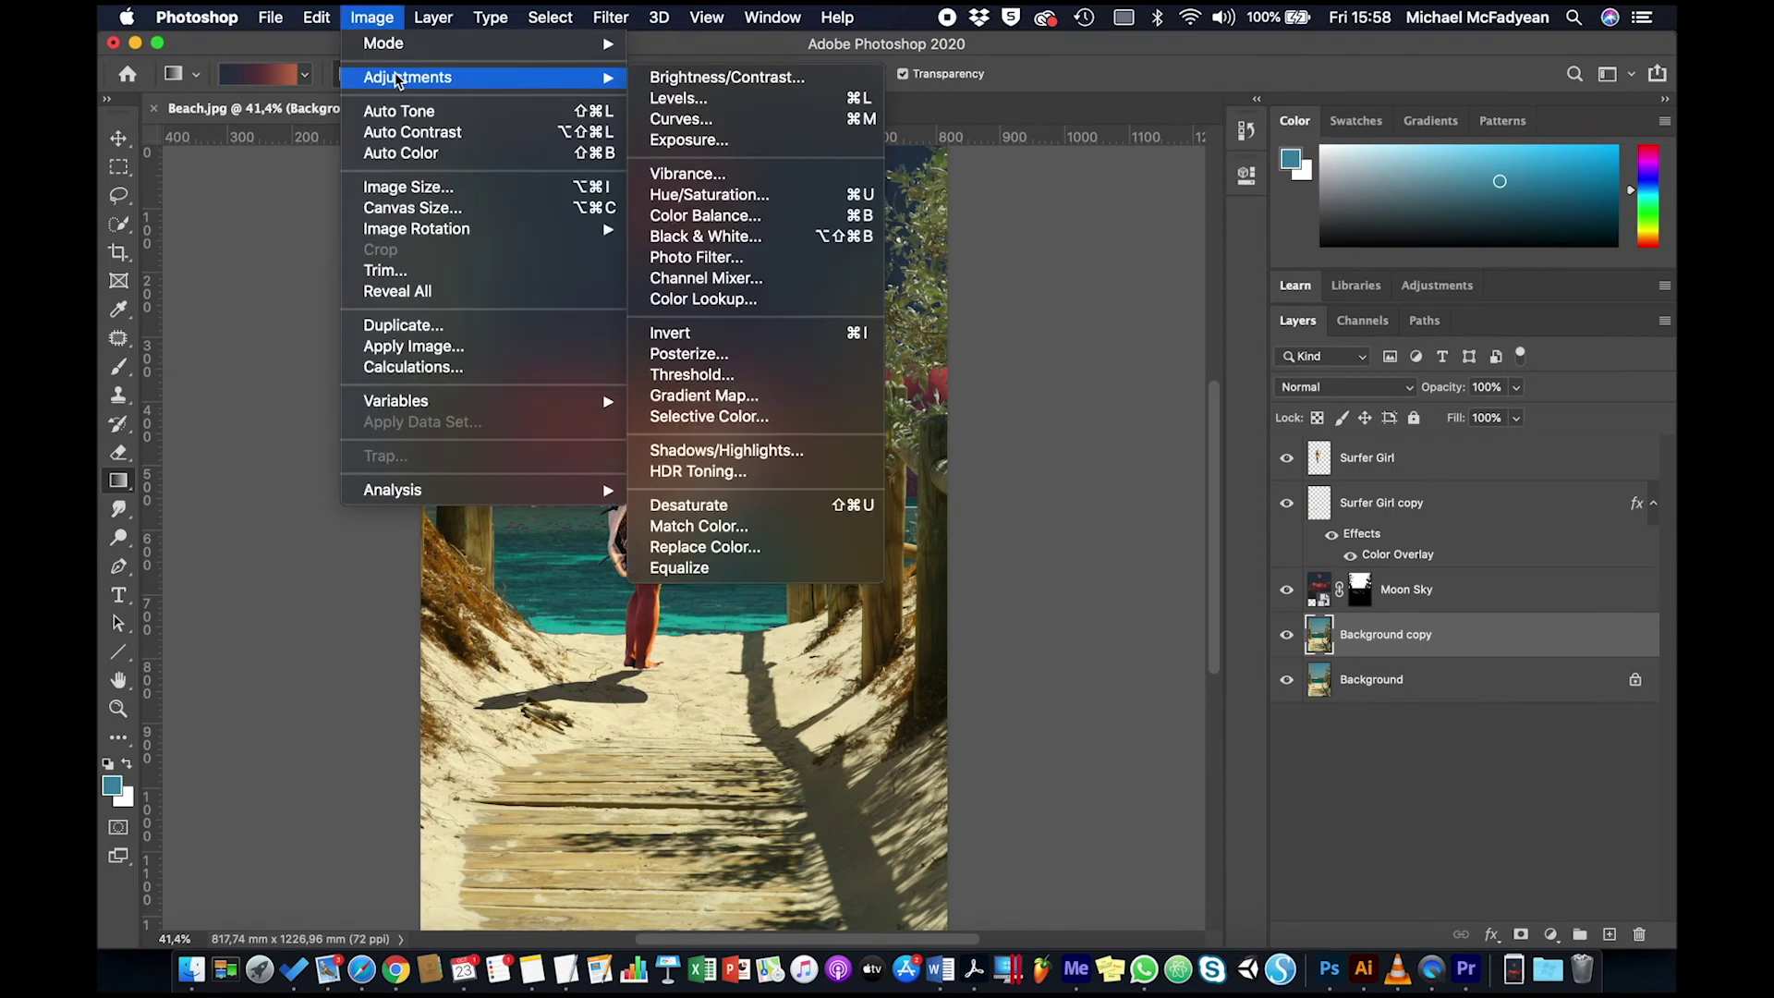
left_click(724, 396)
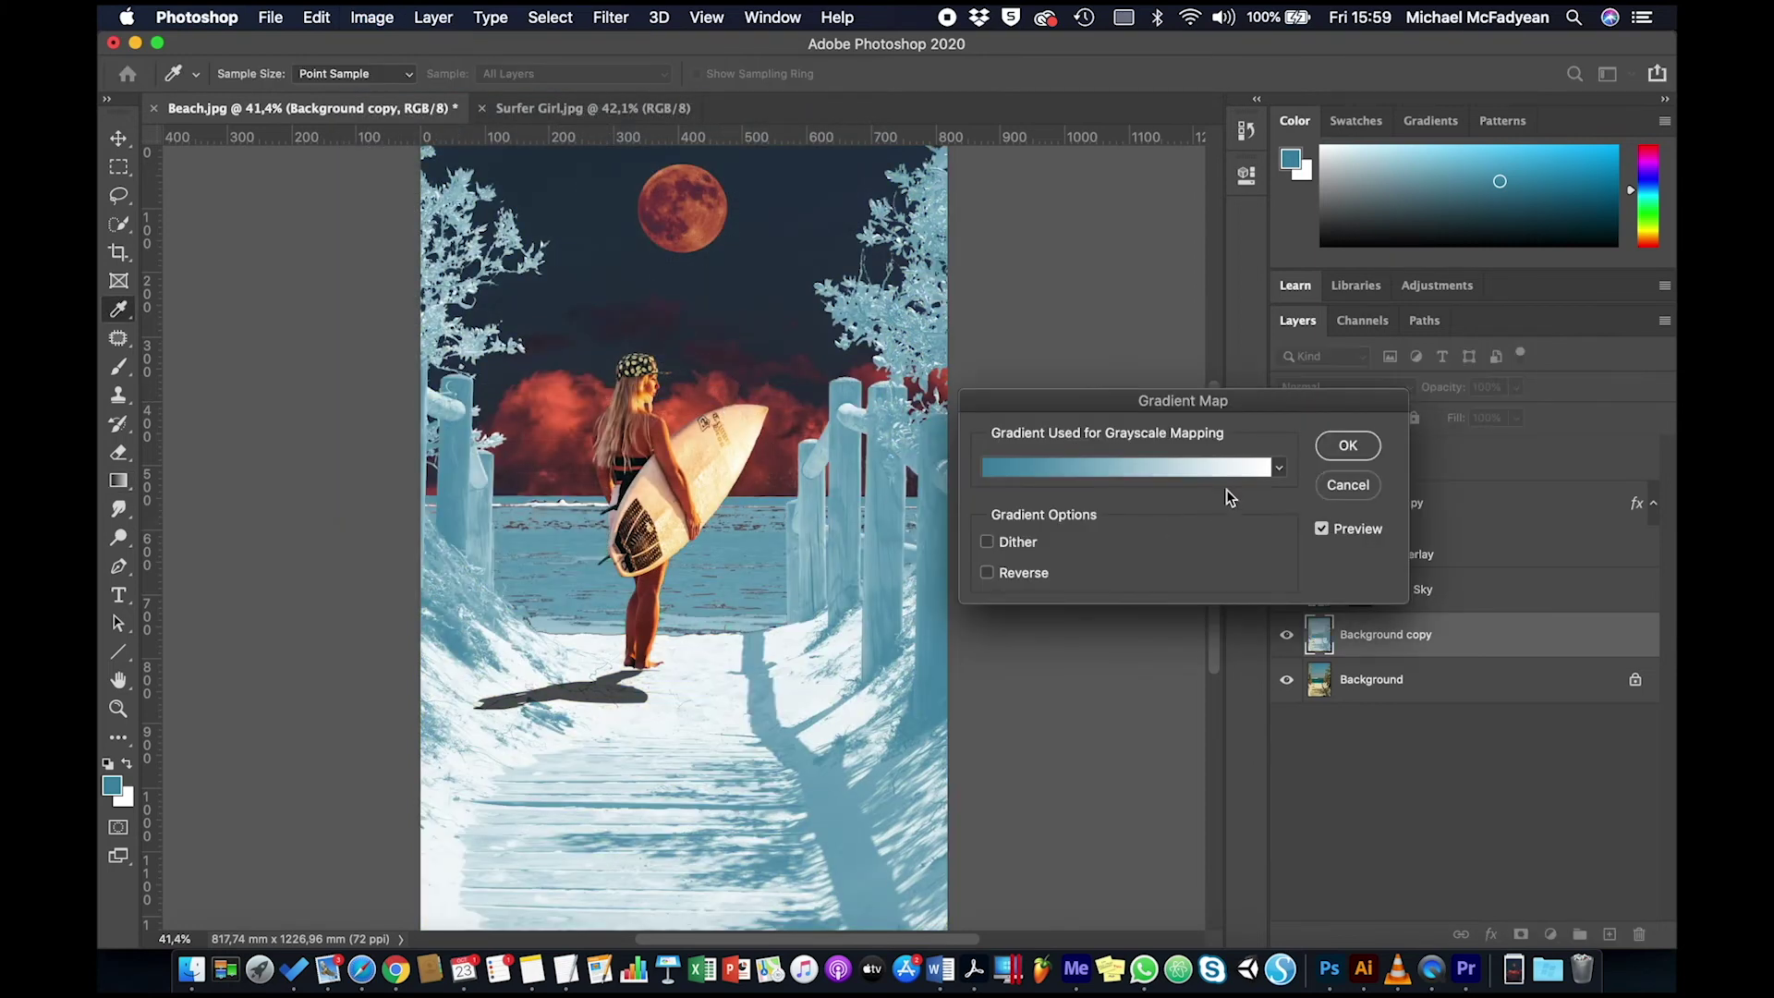
left_click(1281, 469)
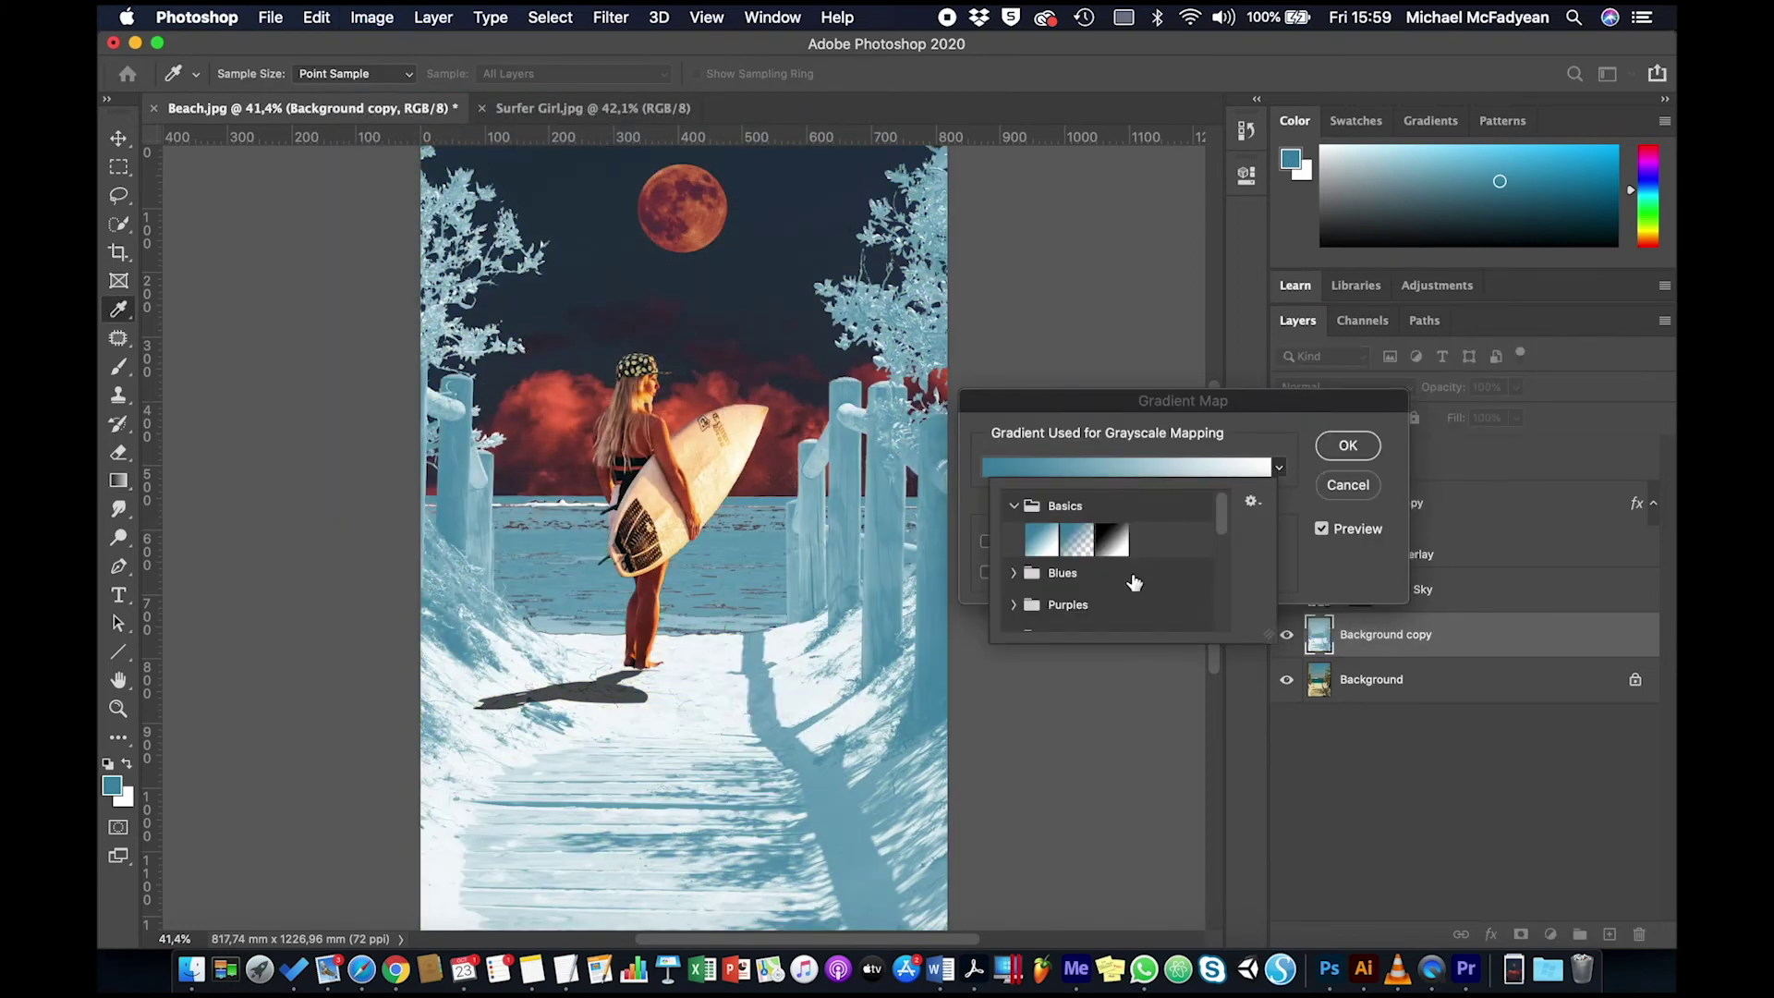
scroll(1135, 582, "down", 8)
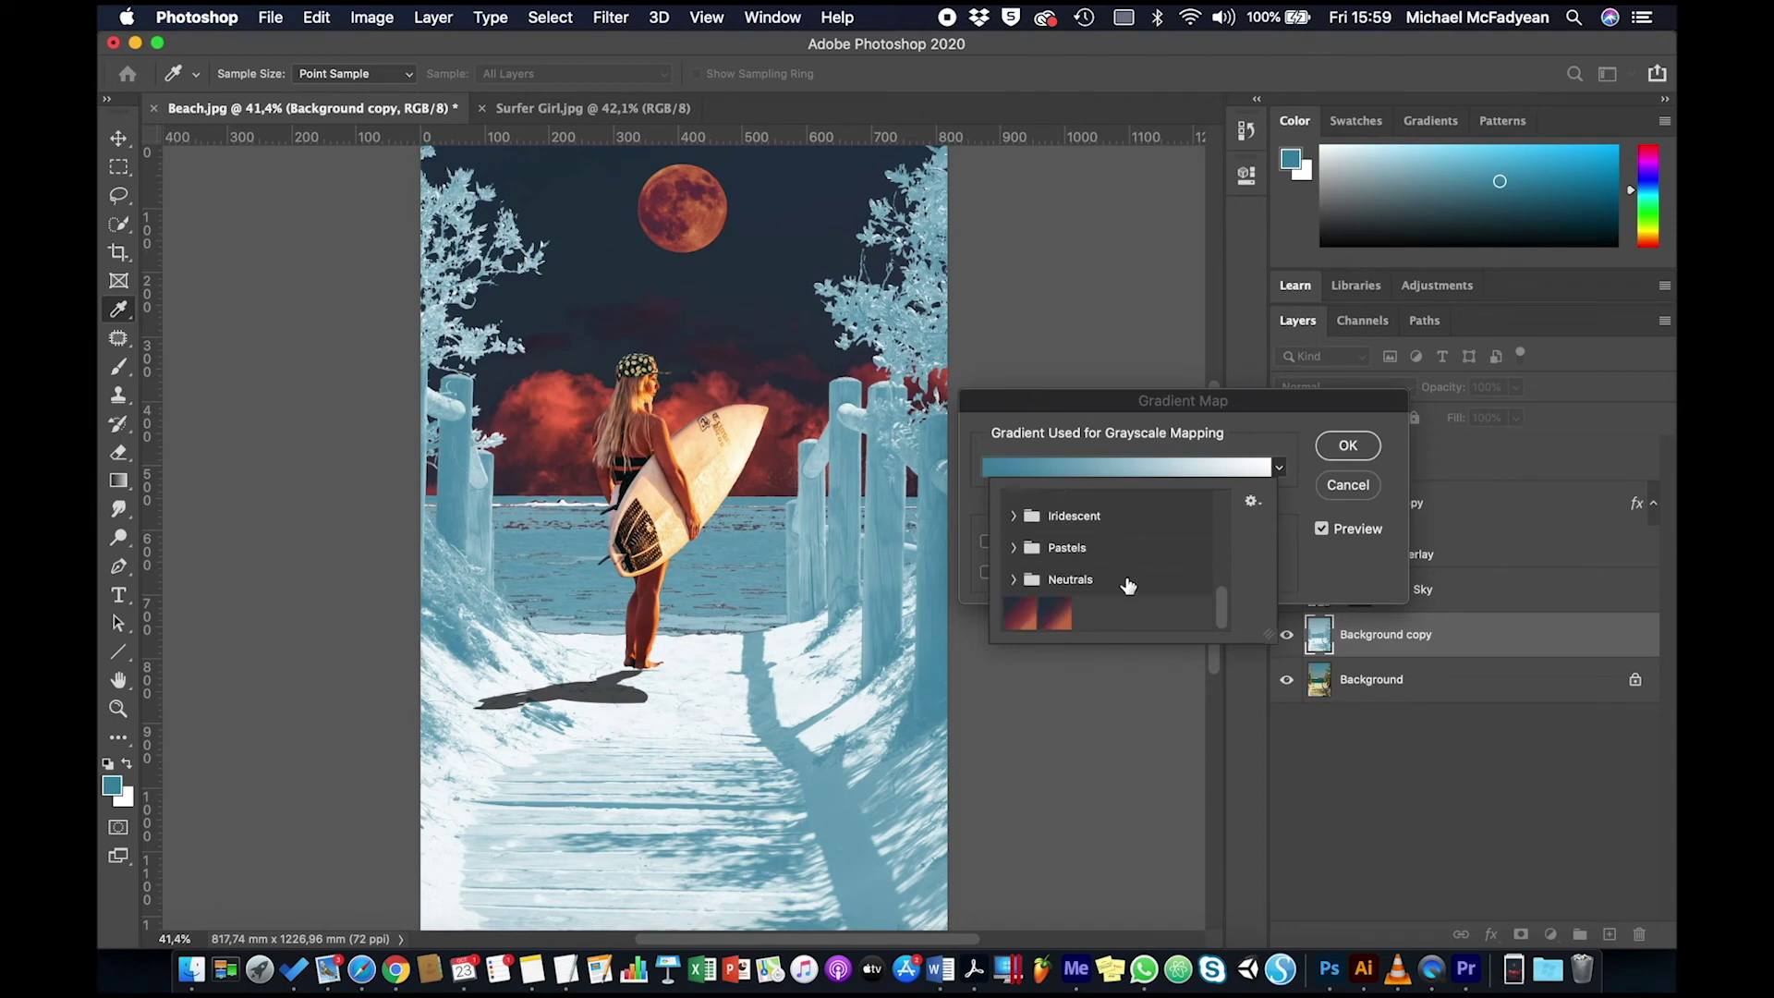
left_click(1056, 613)
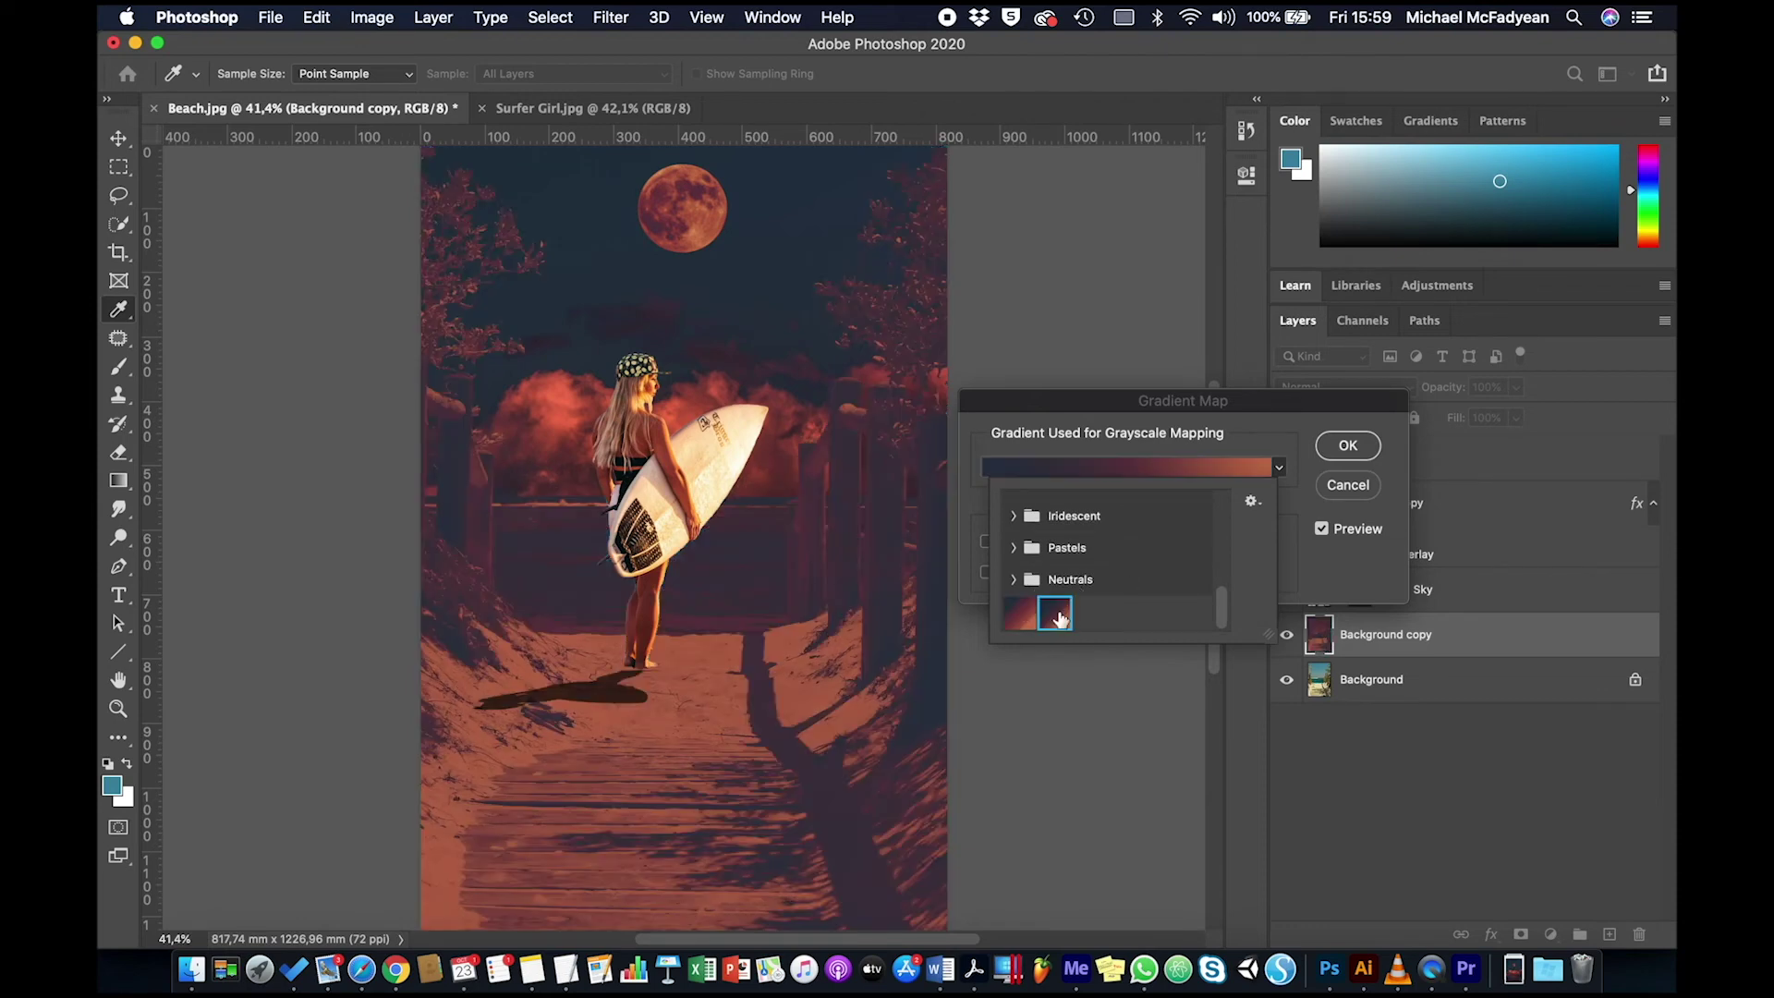
left_click(1349, 448)
left_click(1349, 448)
Fade the Gradient Map on the Background copy layer with the blending mode set to Overlay.
left_click(1375, 459)
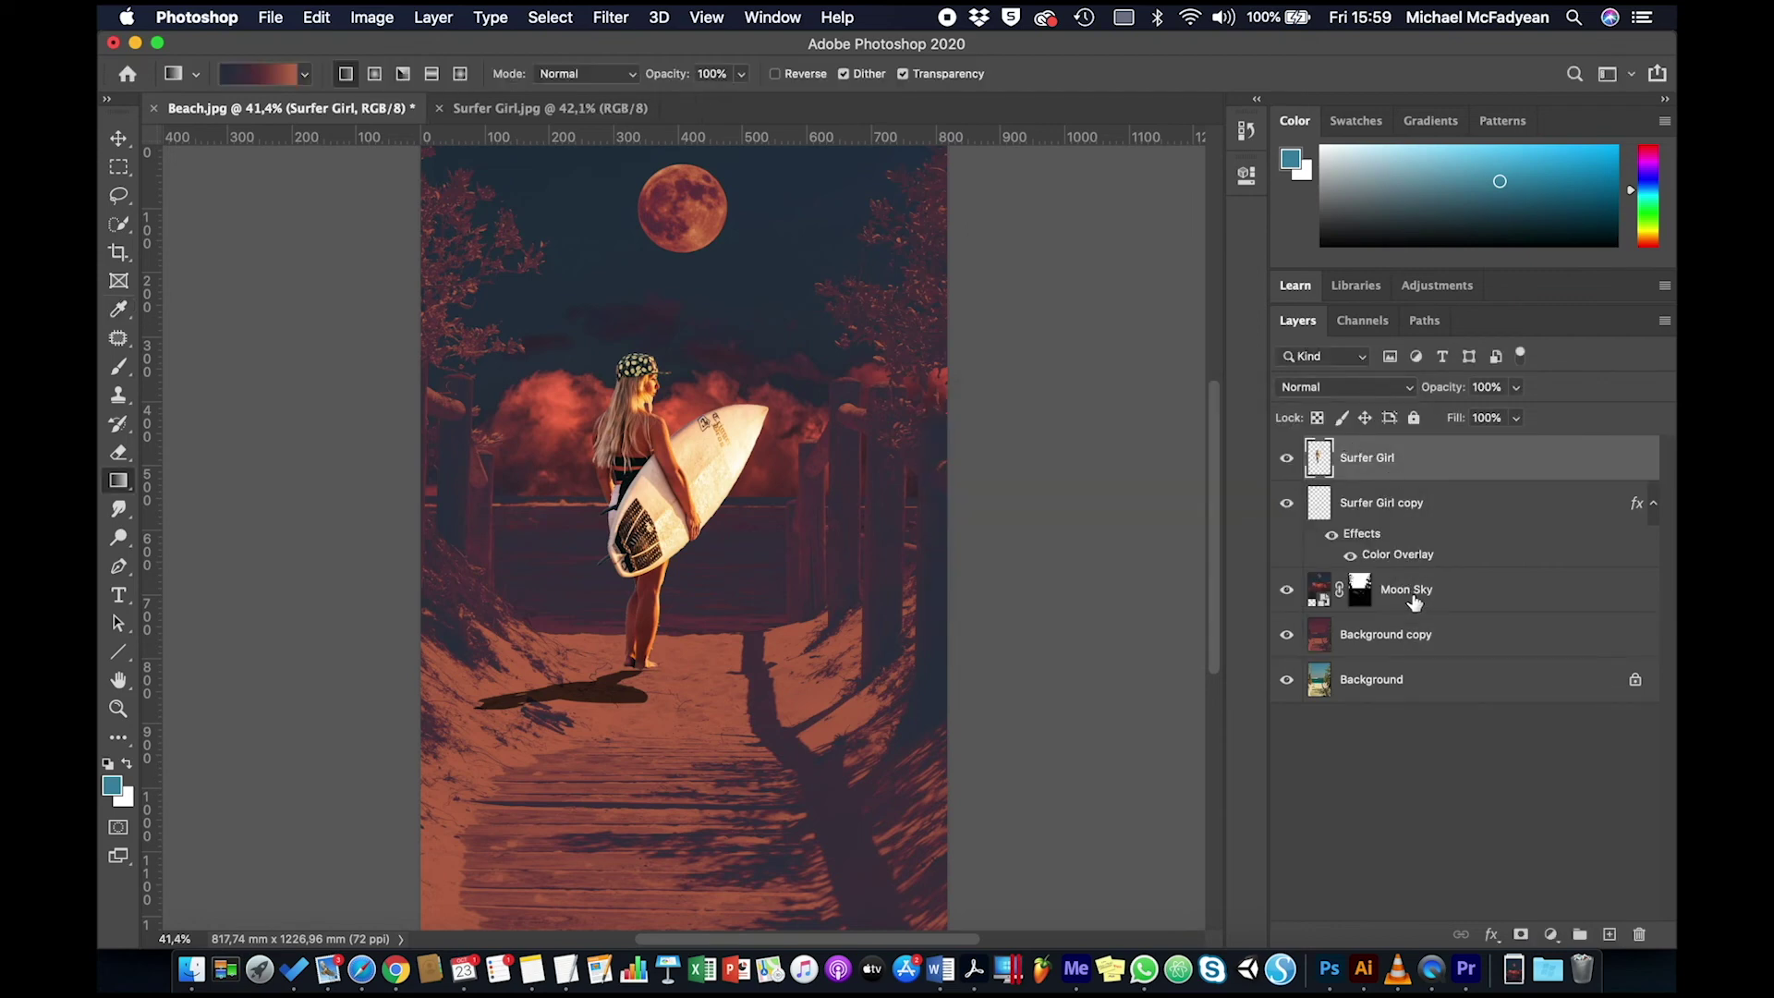
left_click(1399, 638)
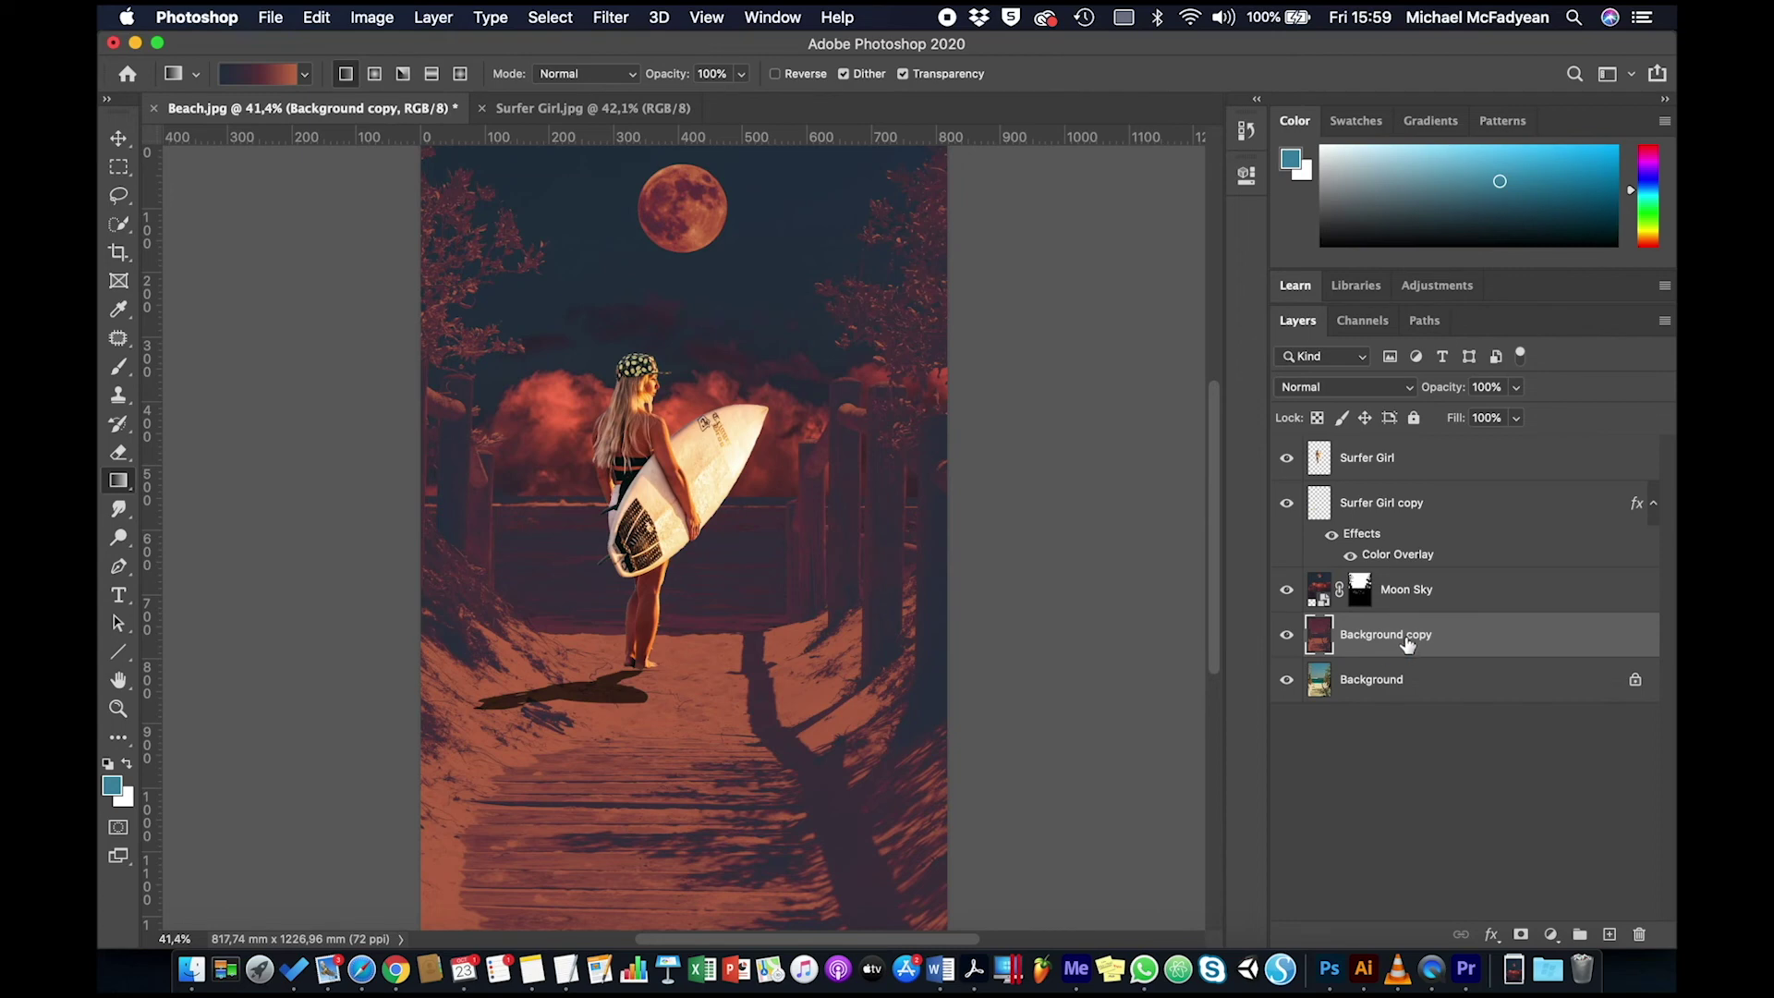
left_click(317, 18)
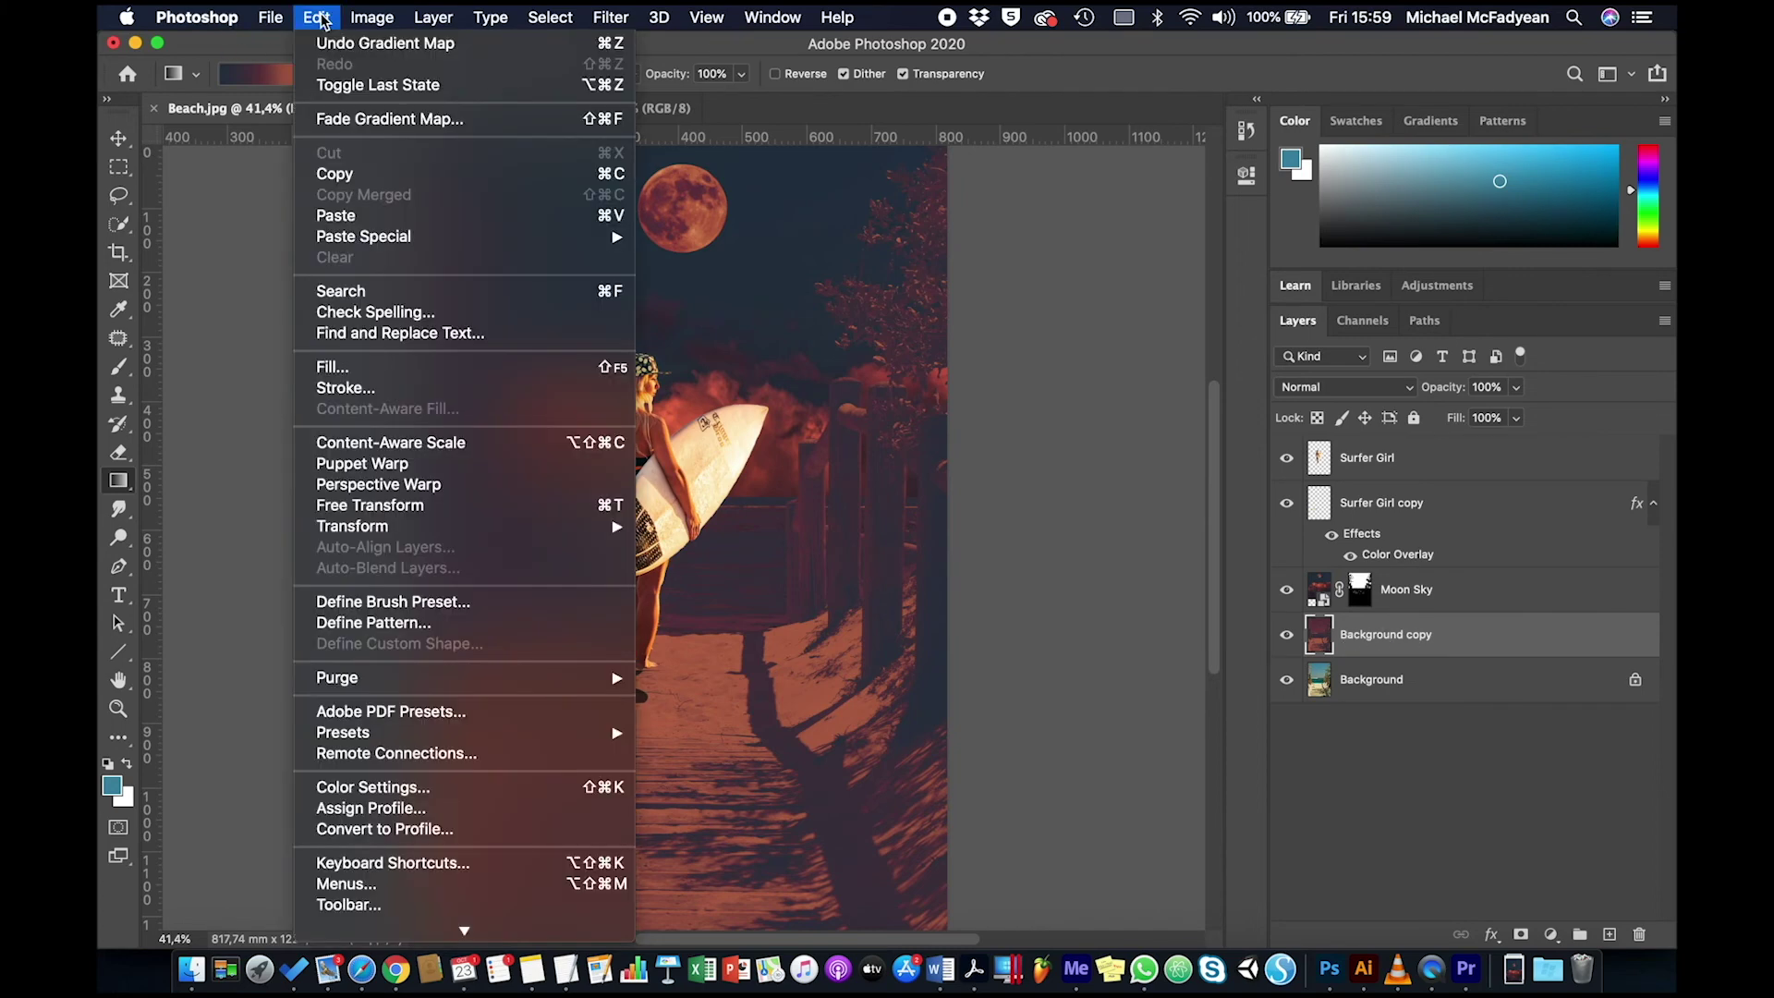
left_click(386, 119)
left_click_drag(851, 286, 999, 330)
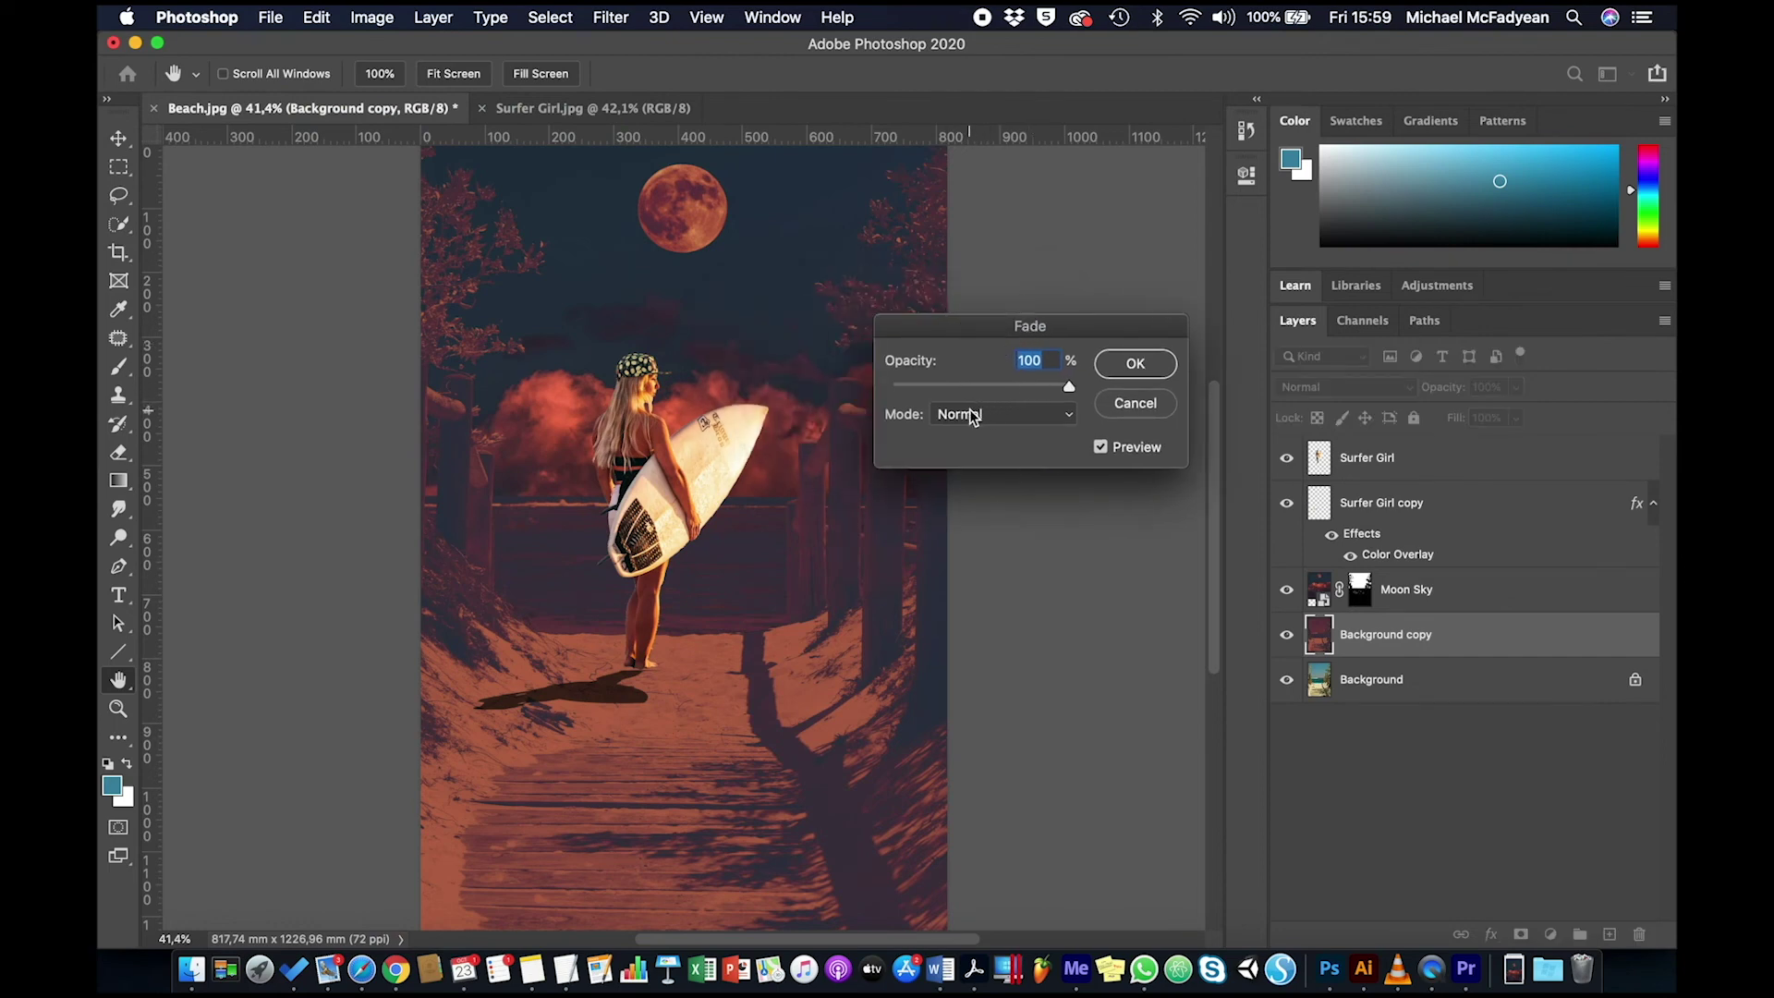
left_click(1070, 418)
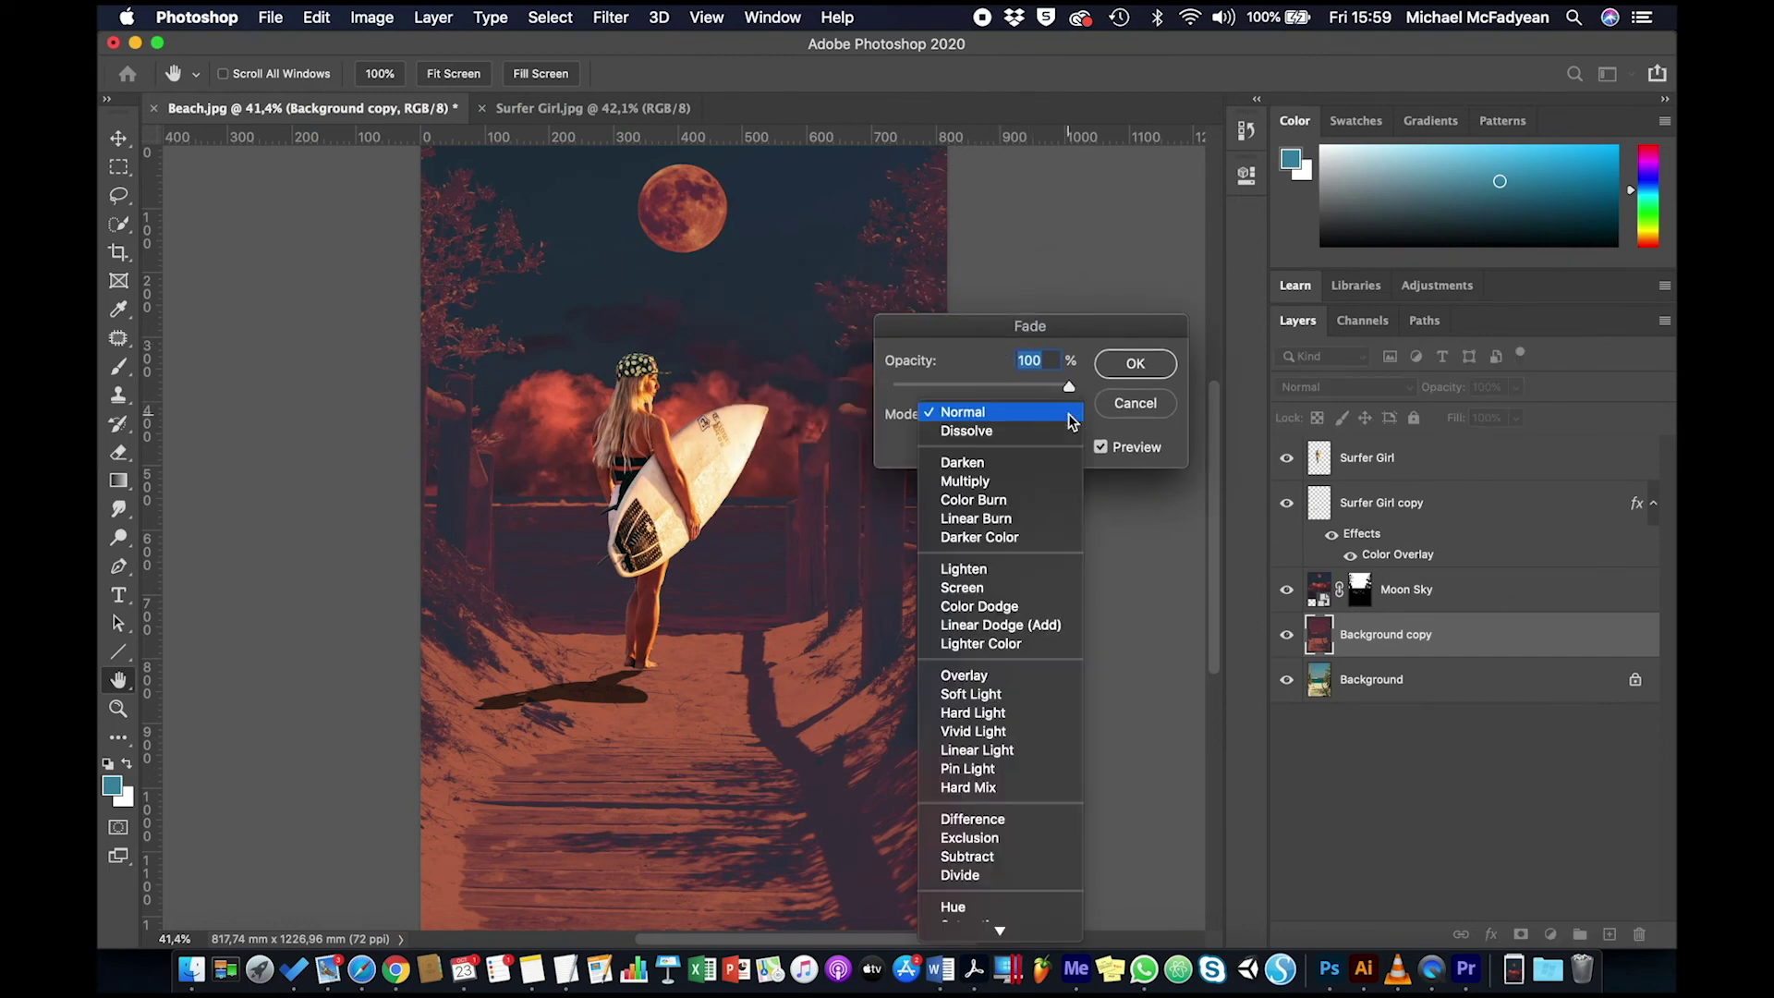
left_click(1041, 679)
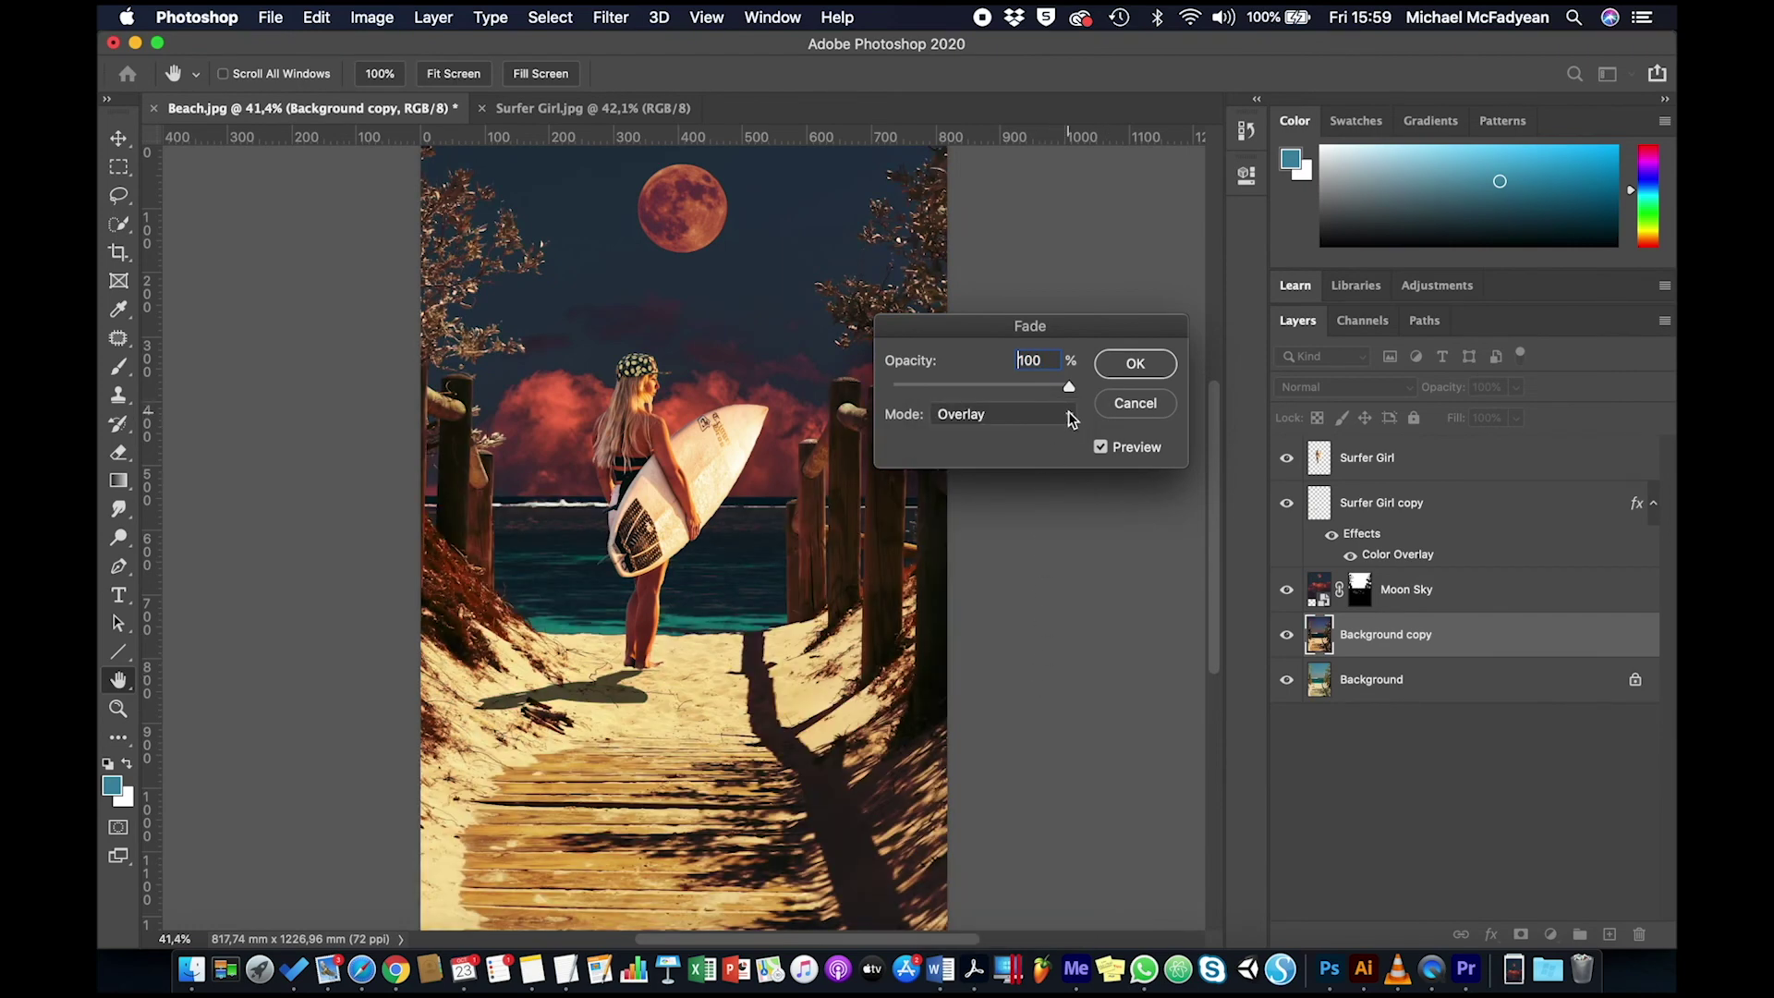
Try Color Dodge as the fade mode for comparison, return to Overlay and apply the fade at 100% opacity.
left_click(1070, 416)
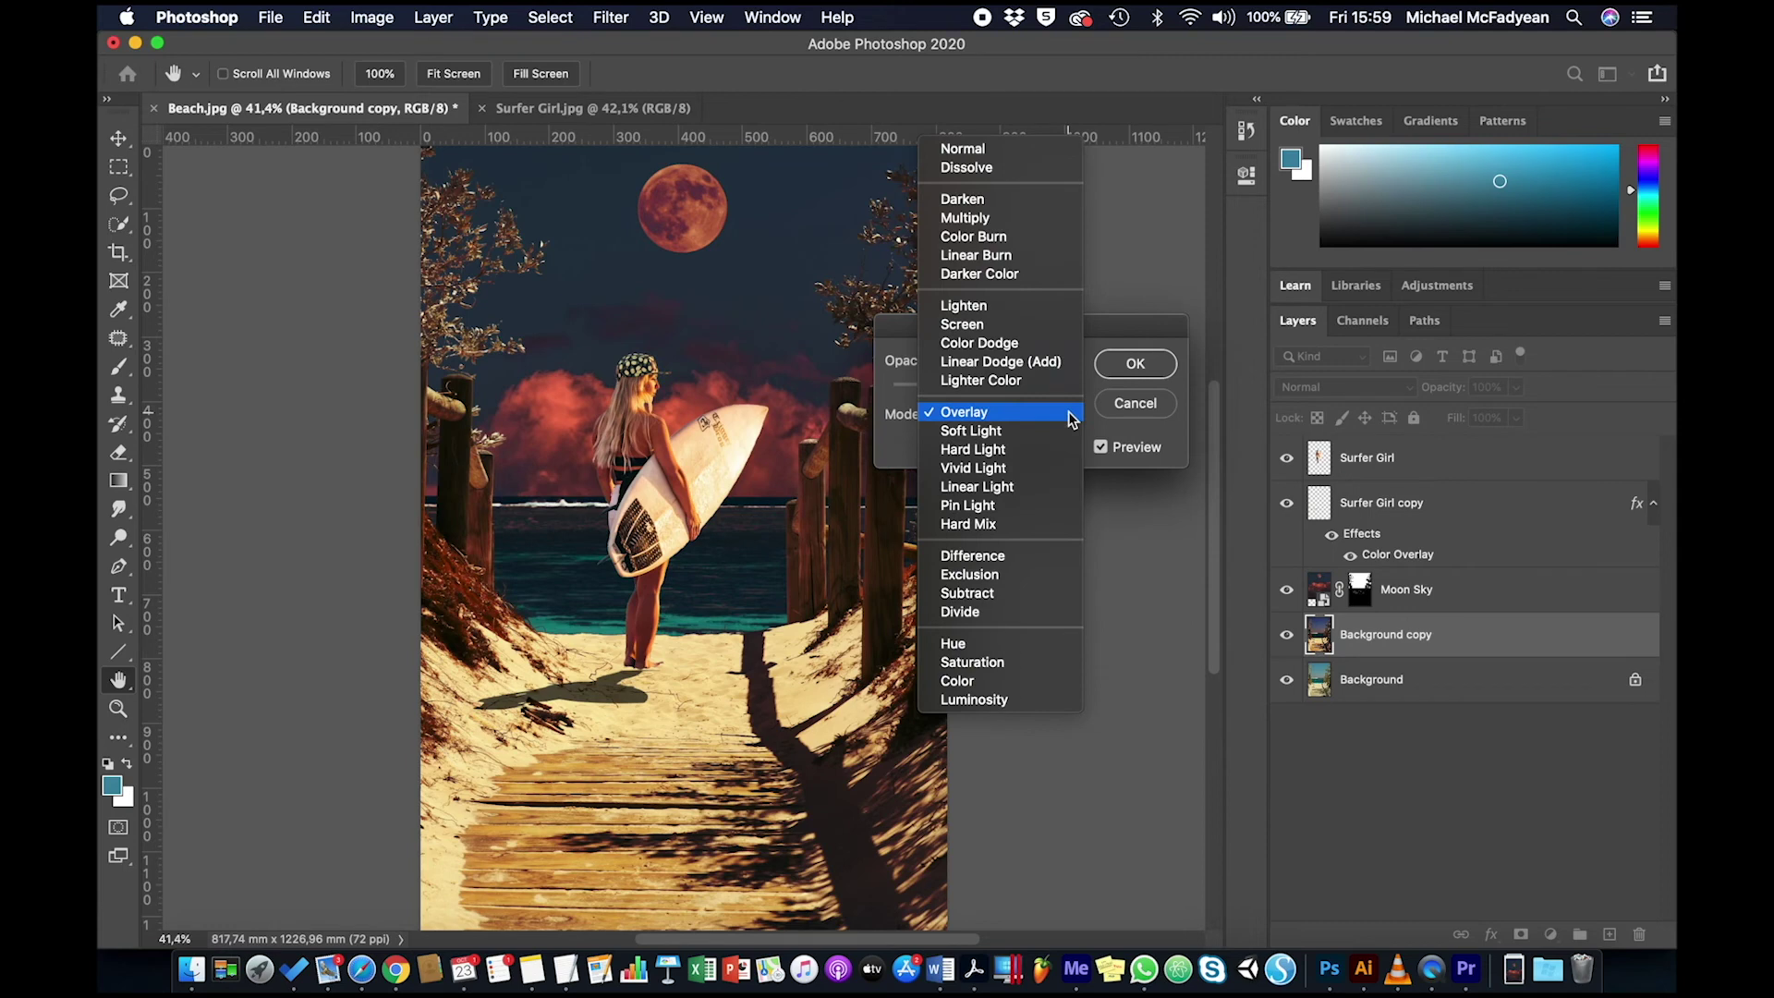
left_click(1061, 342)
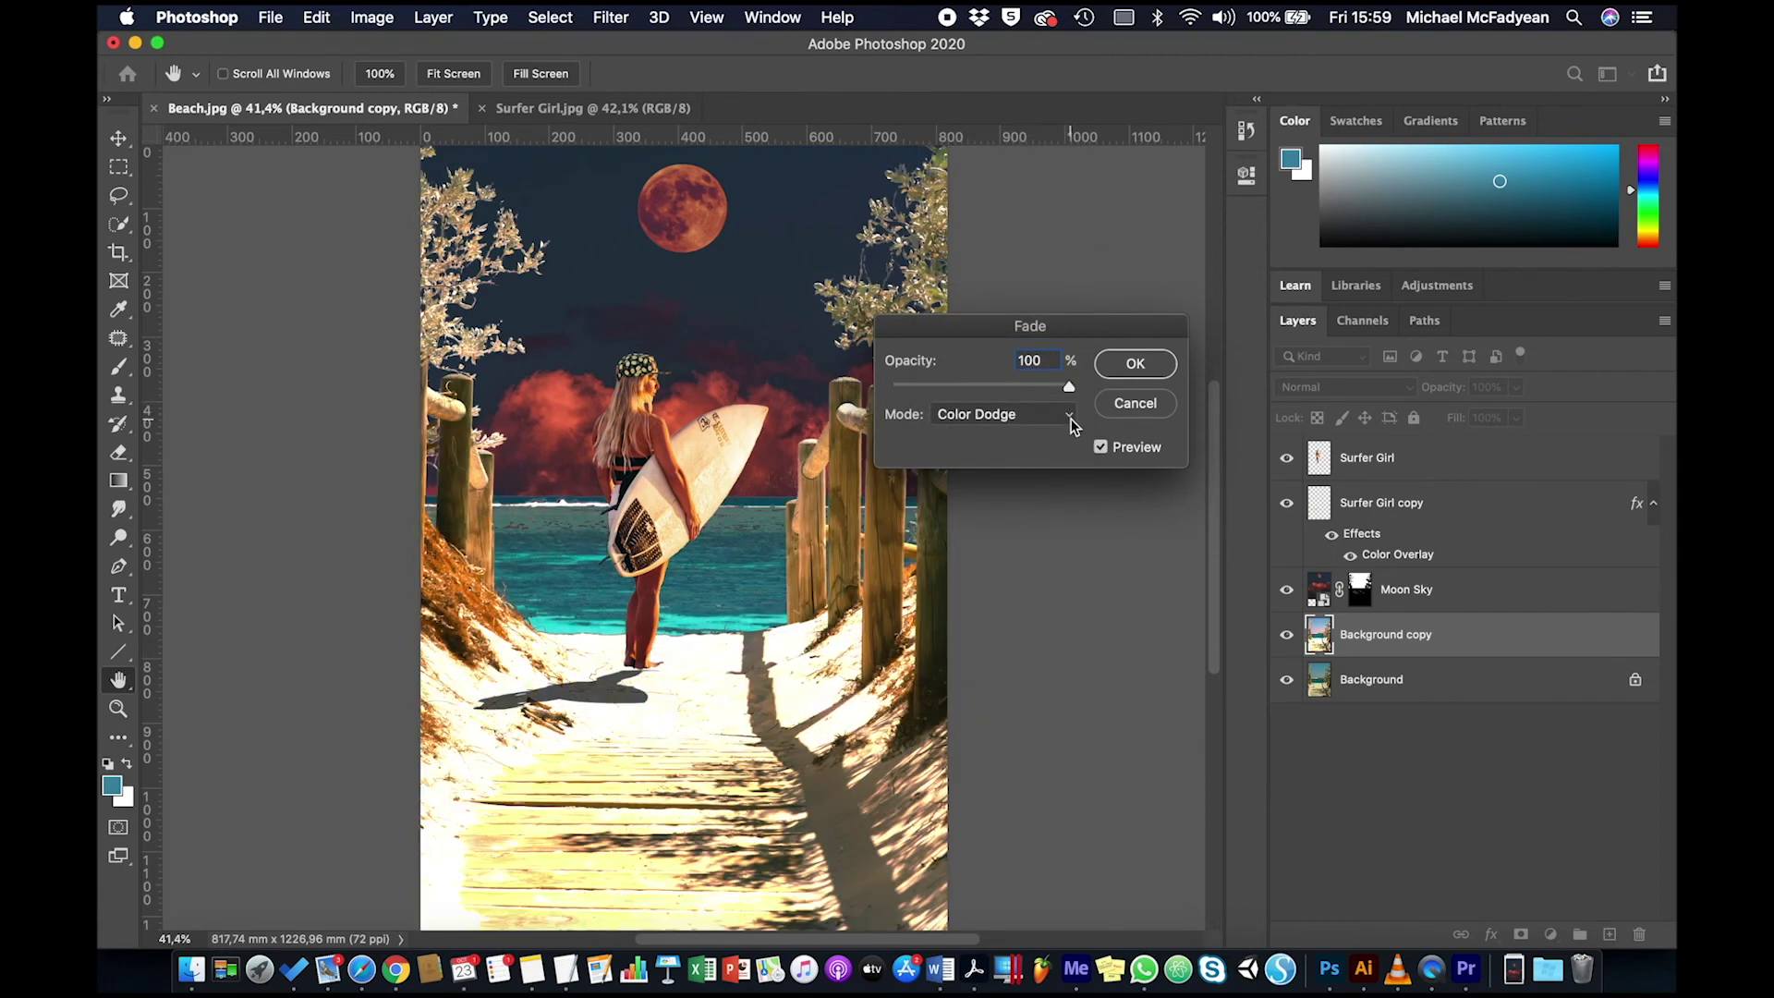
left_click(1072, 421)
left_click(1063, 482)
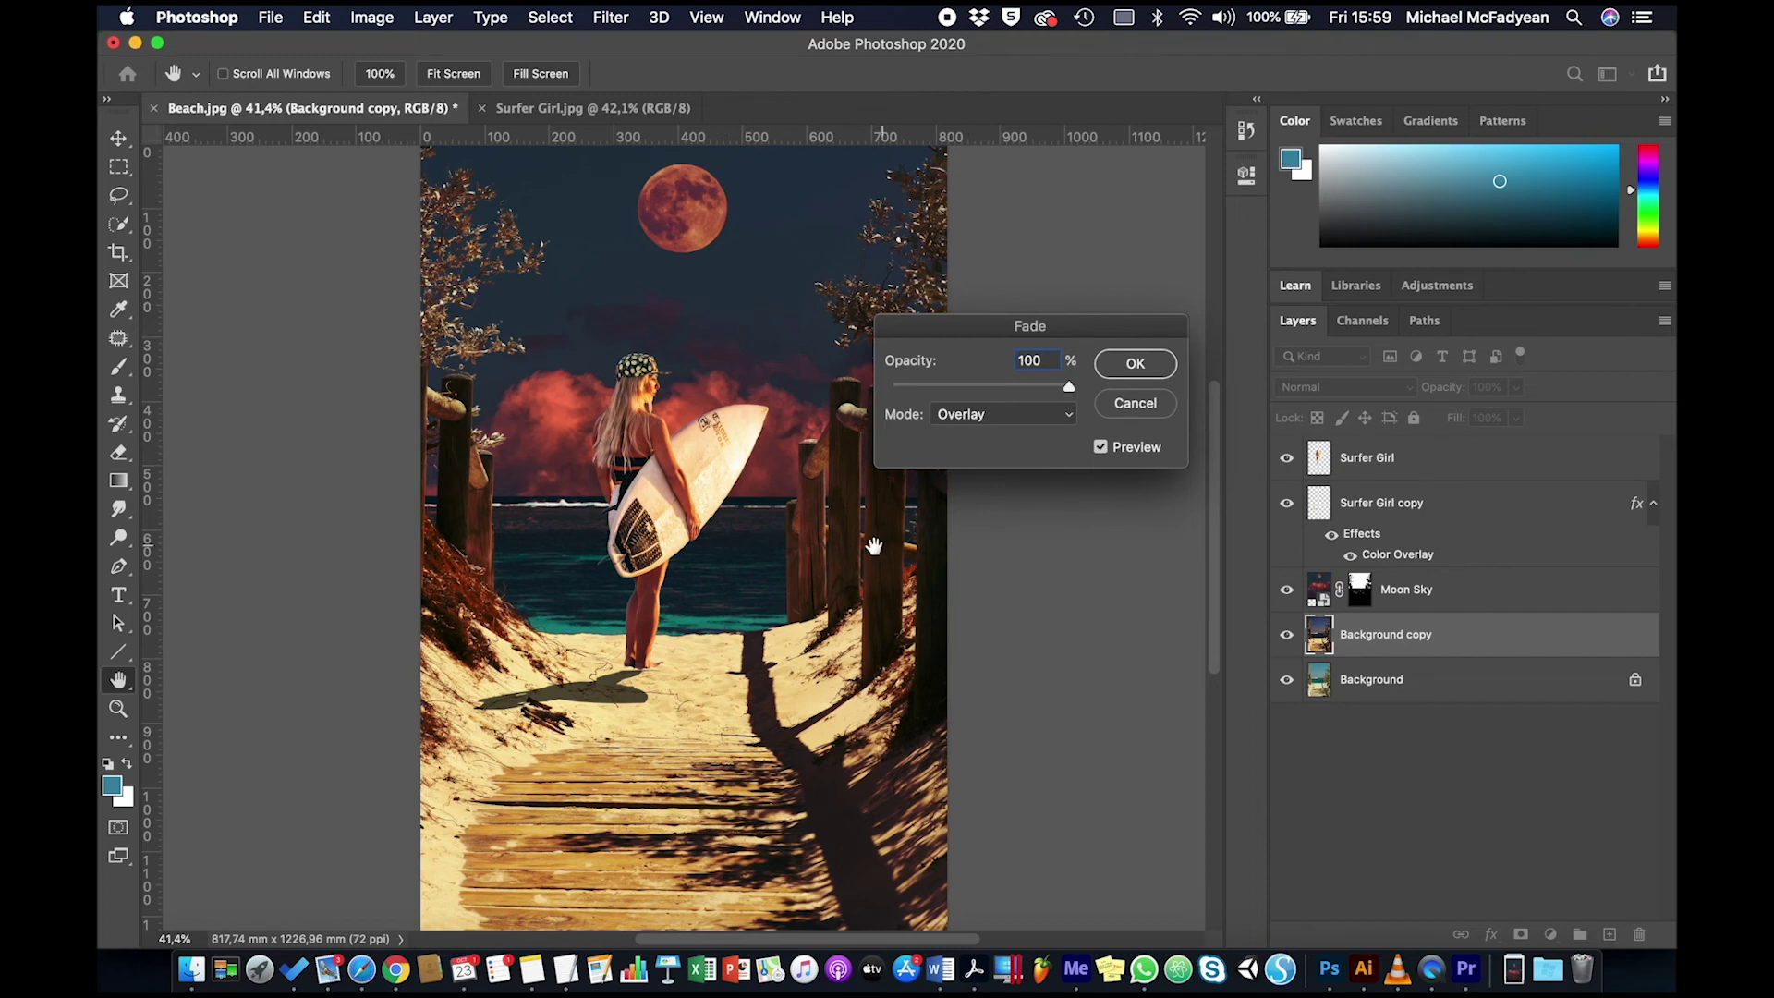
left_click(1135, 370)
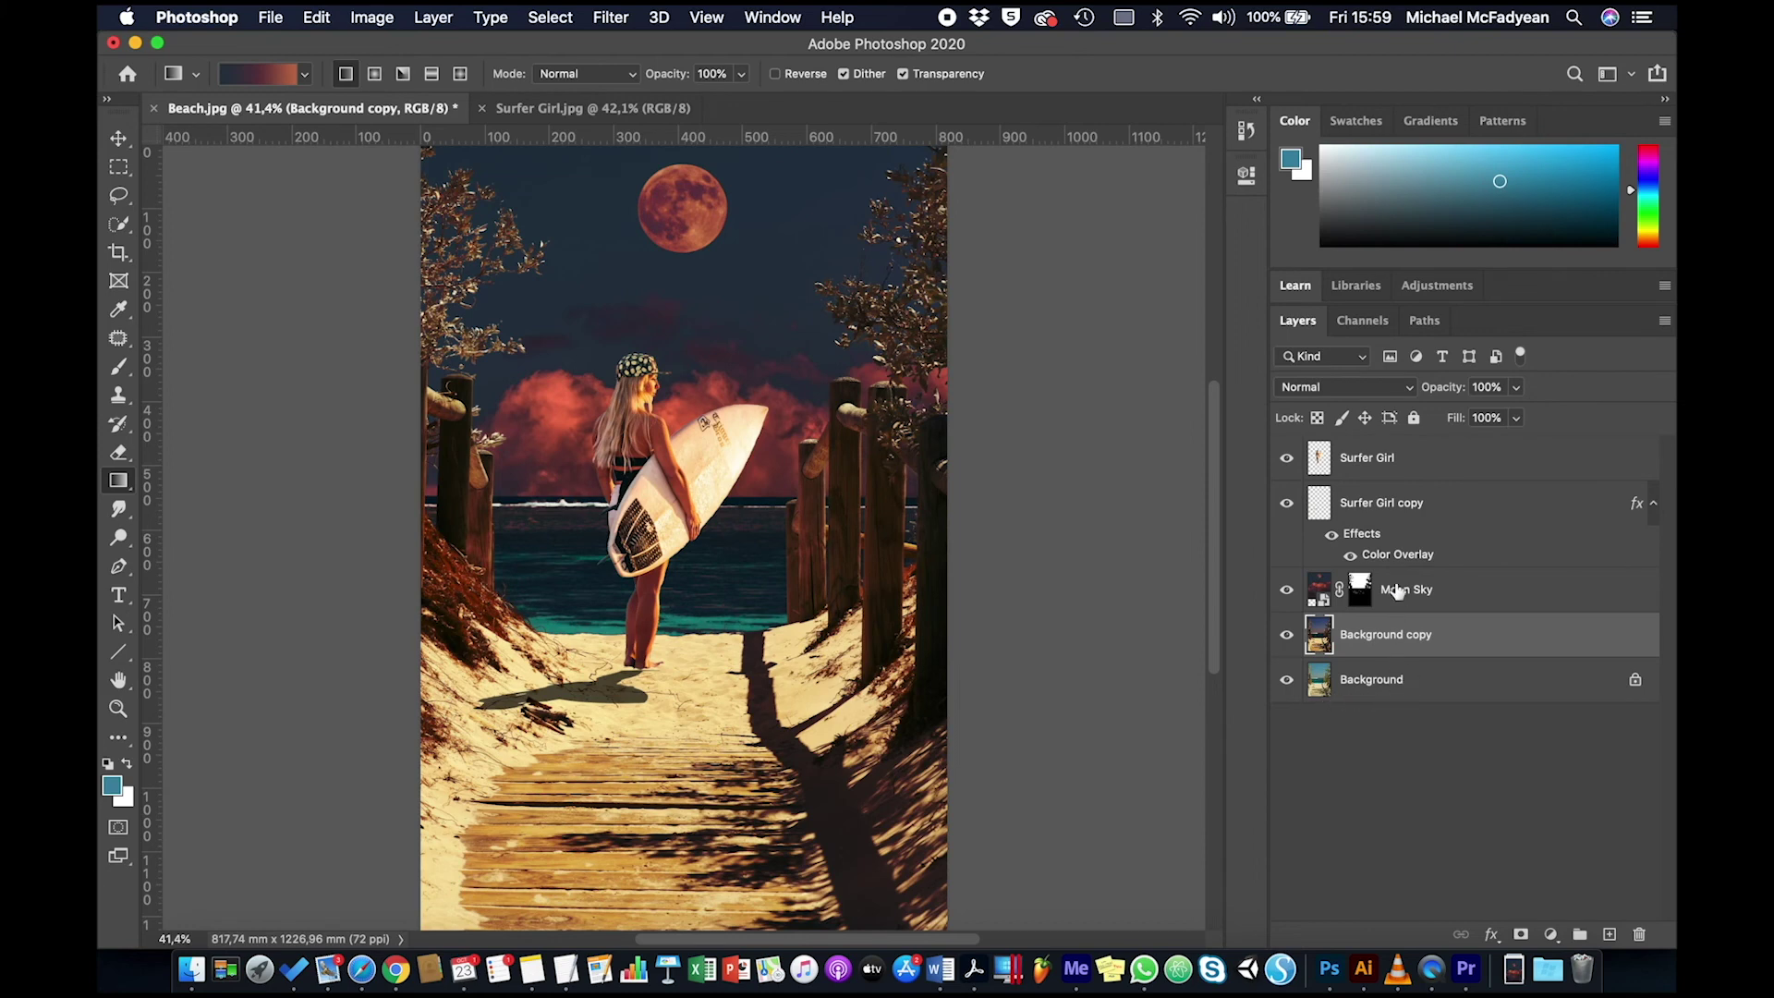
Apply a Gradient Map adjustment to the Surfer Girl layer using the saved Moon Sky gradient.
left_click(1391, 462)
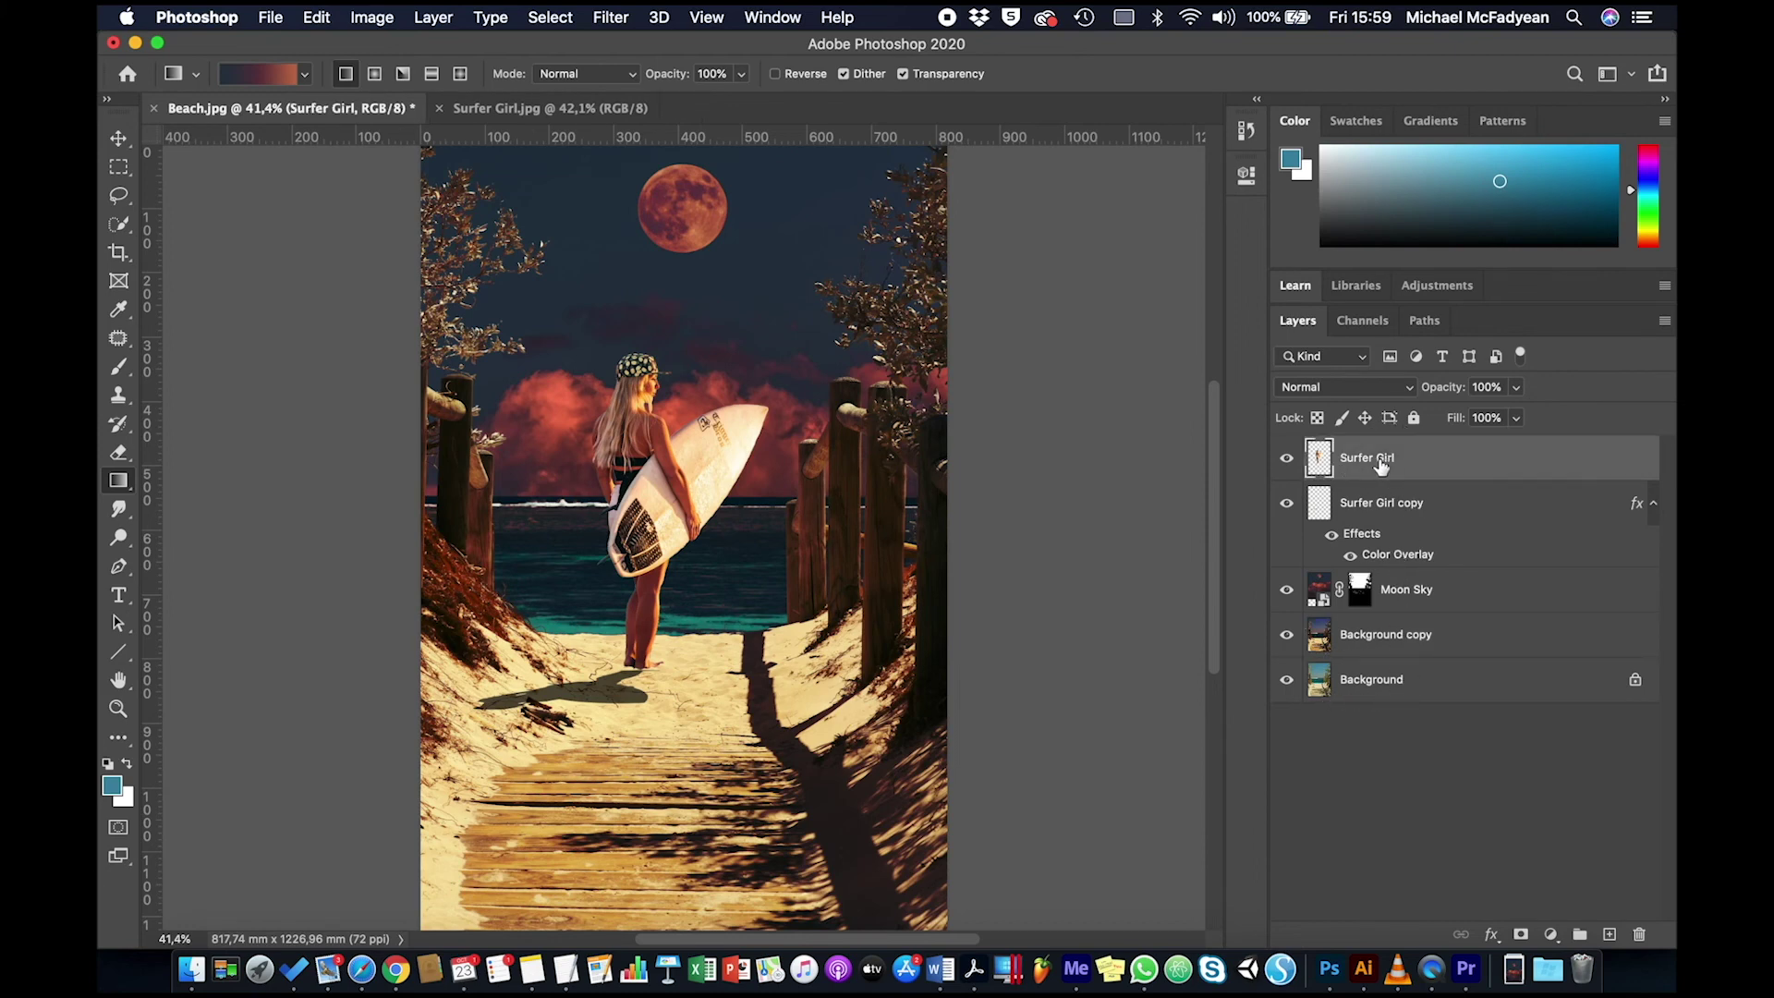
left_click(385, 21)
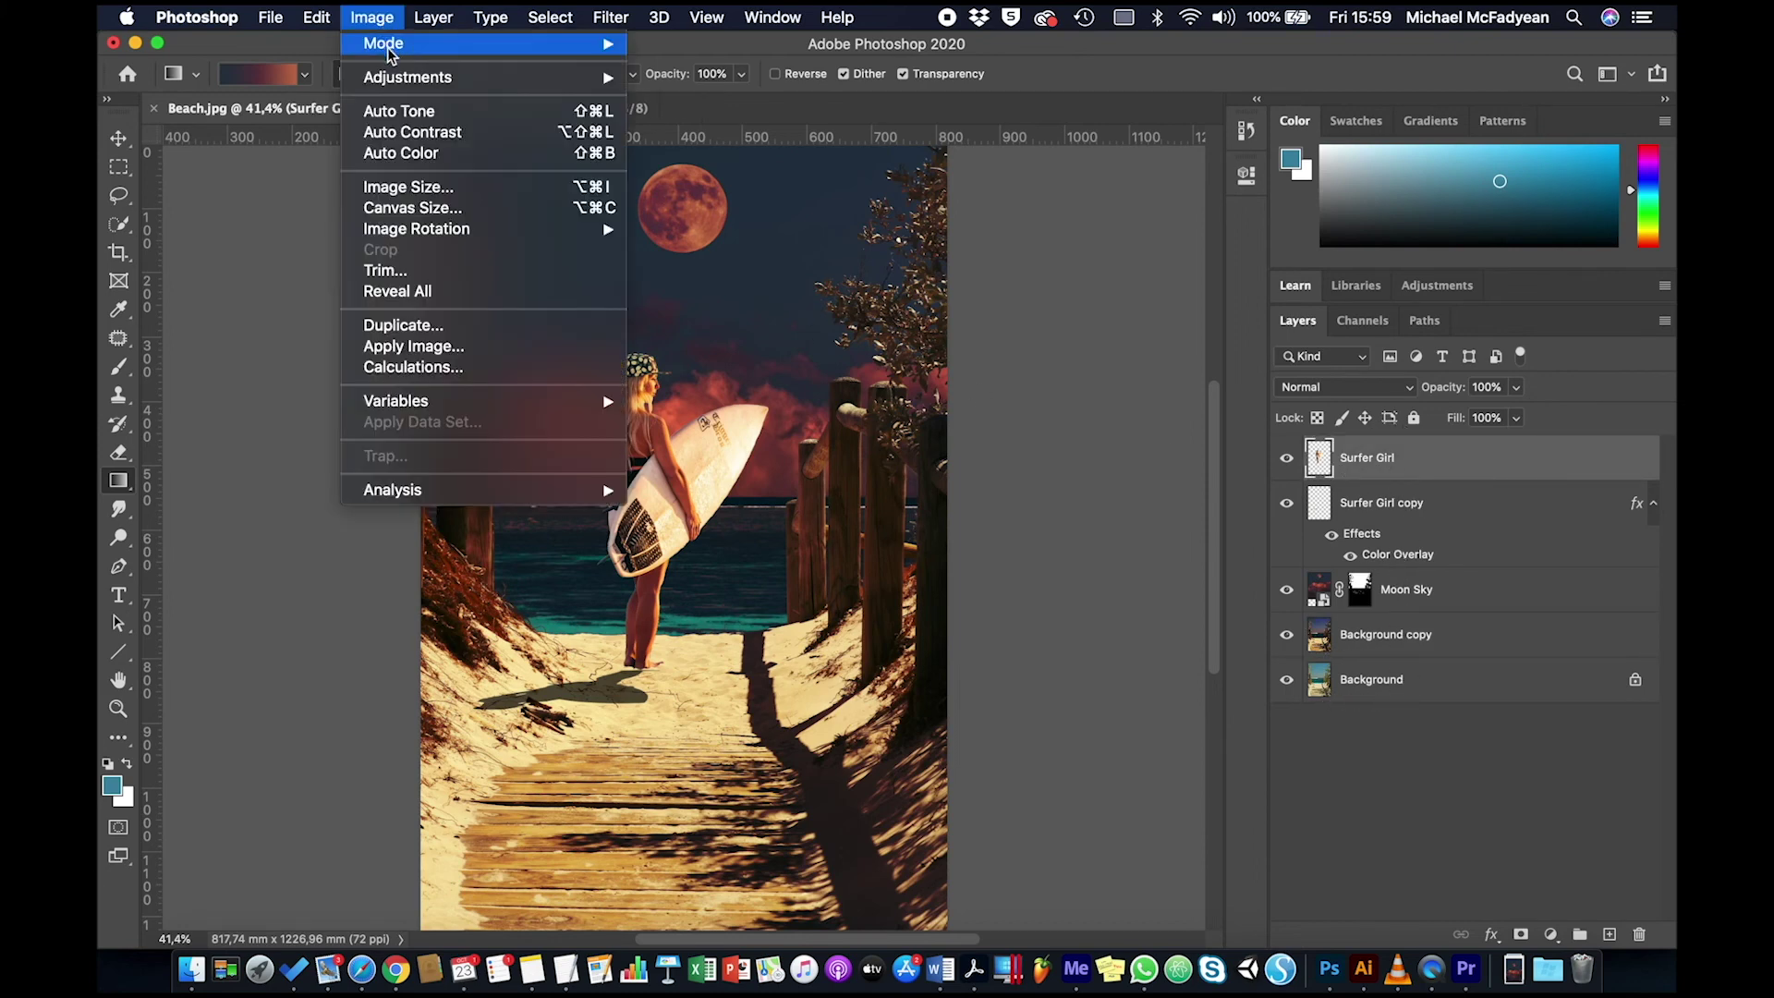
mouse_move(425, 78)
left_click(699, 397)
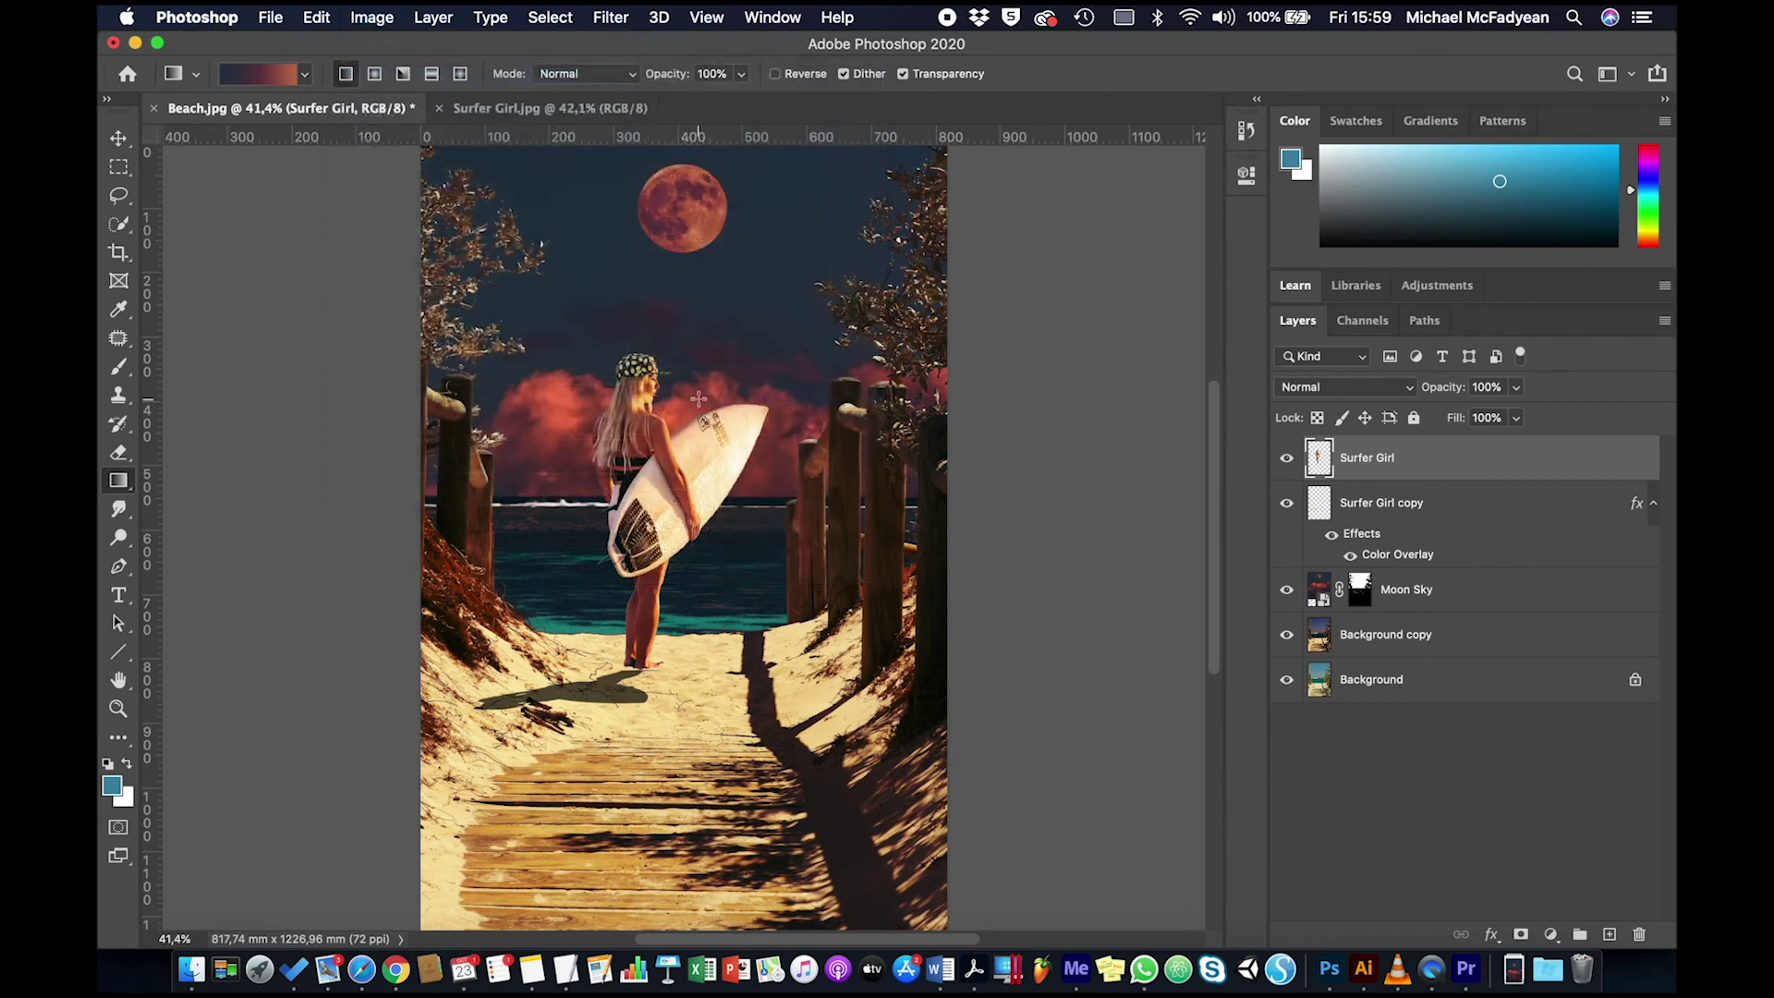
left_click(1276, 471)
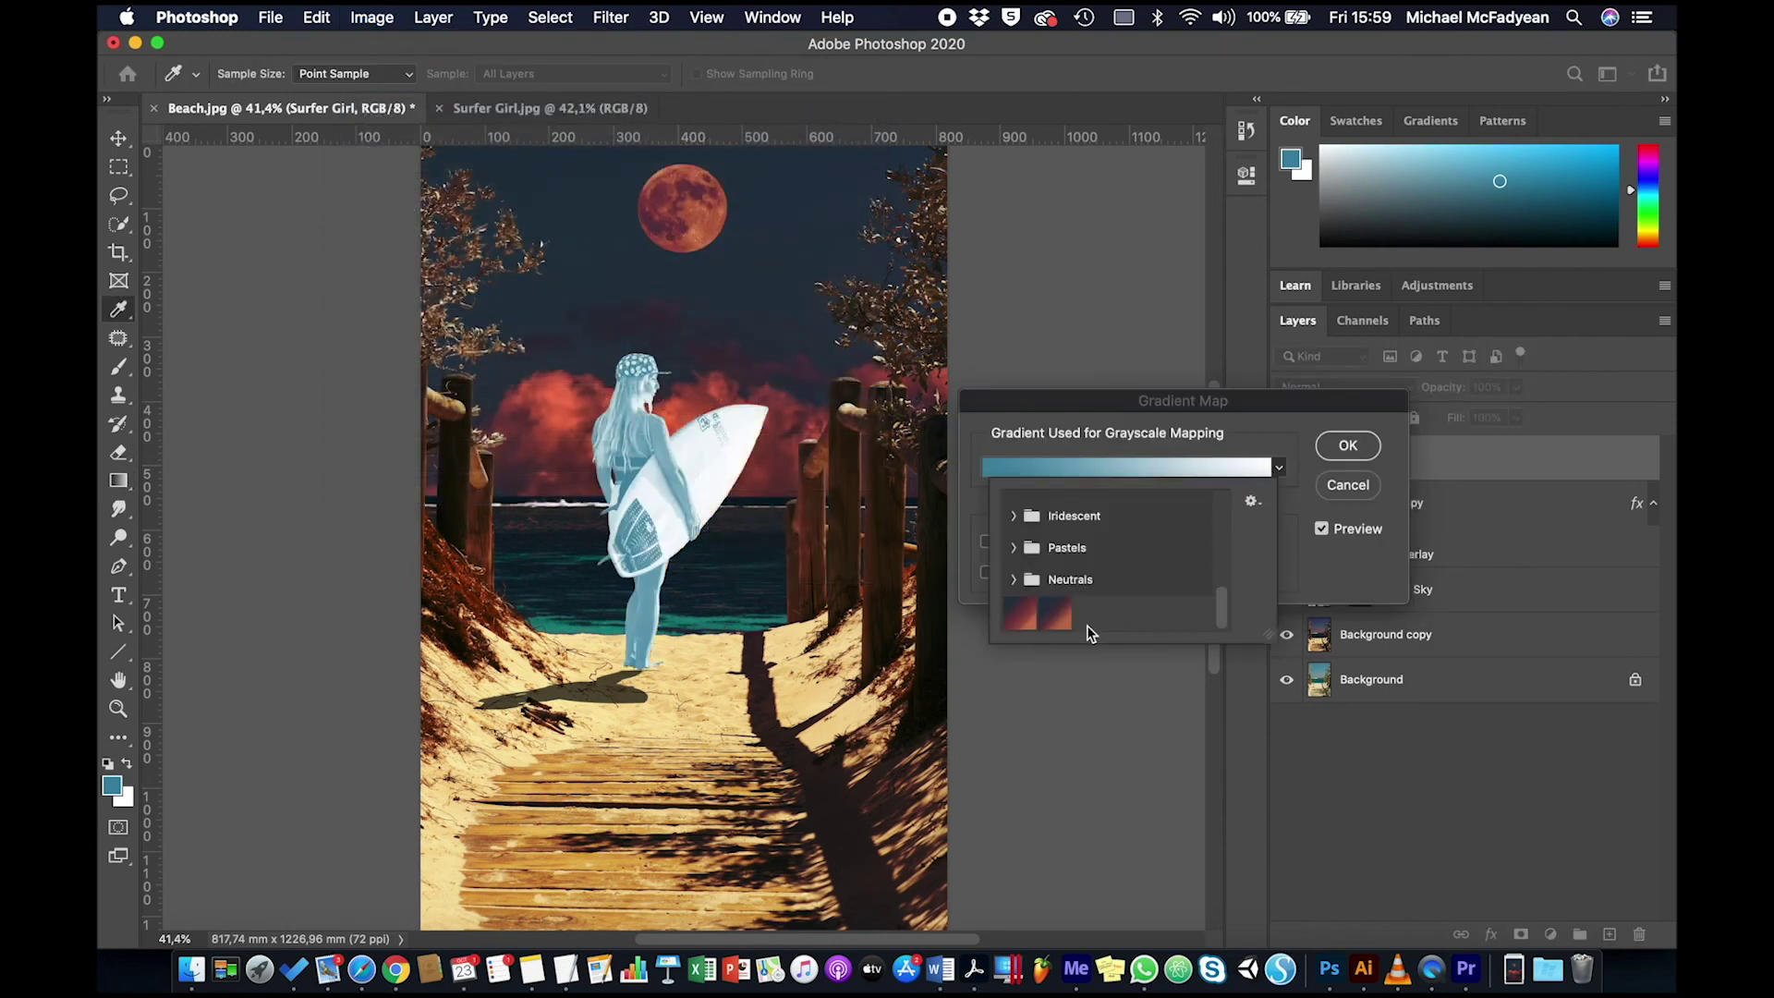
left_click(1052, 618)
left_click(1328, 448)
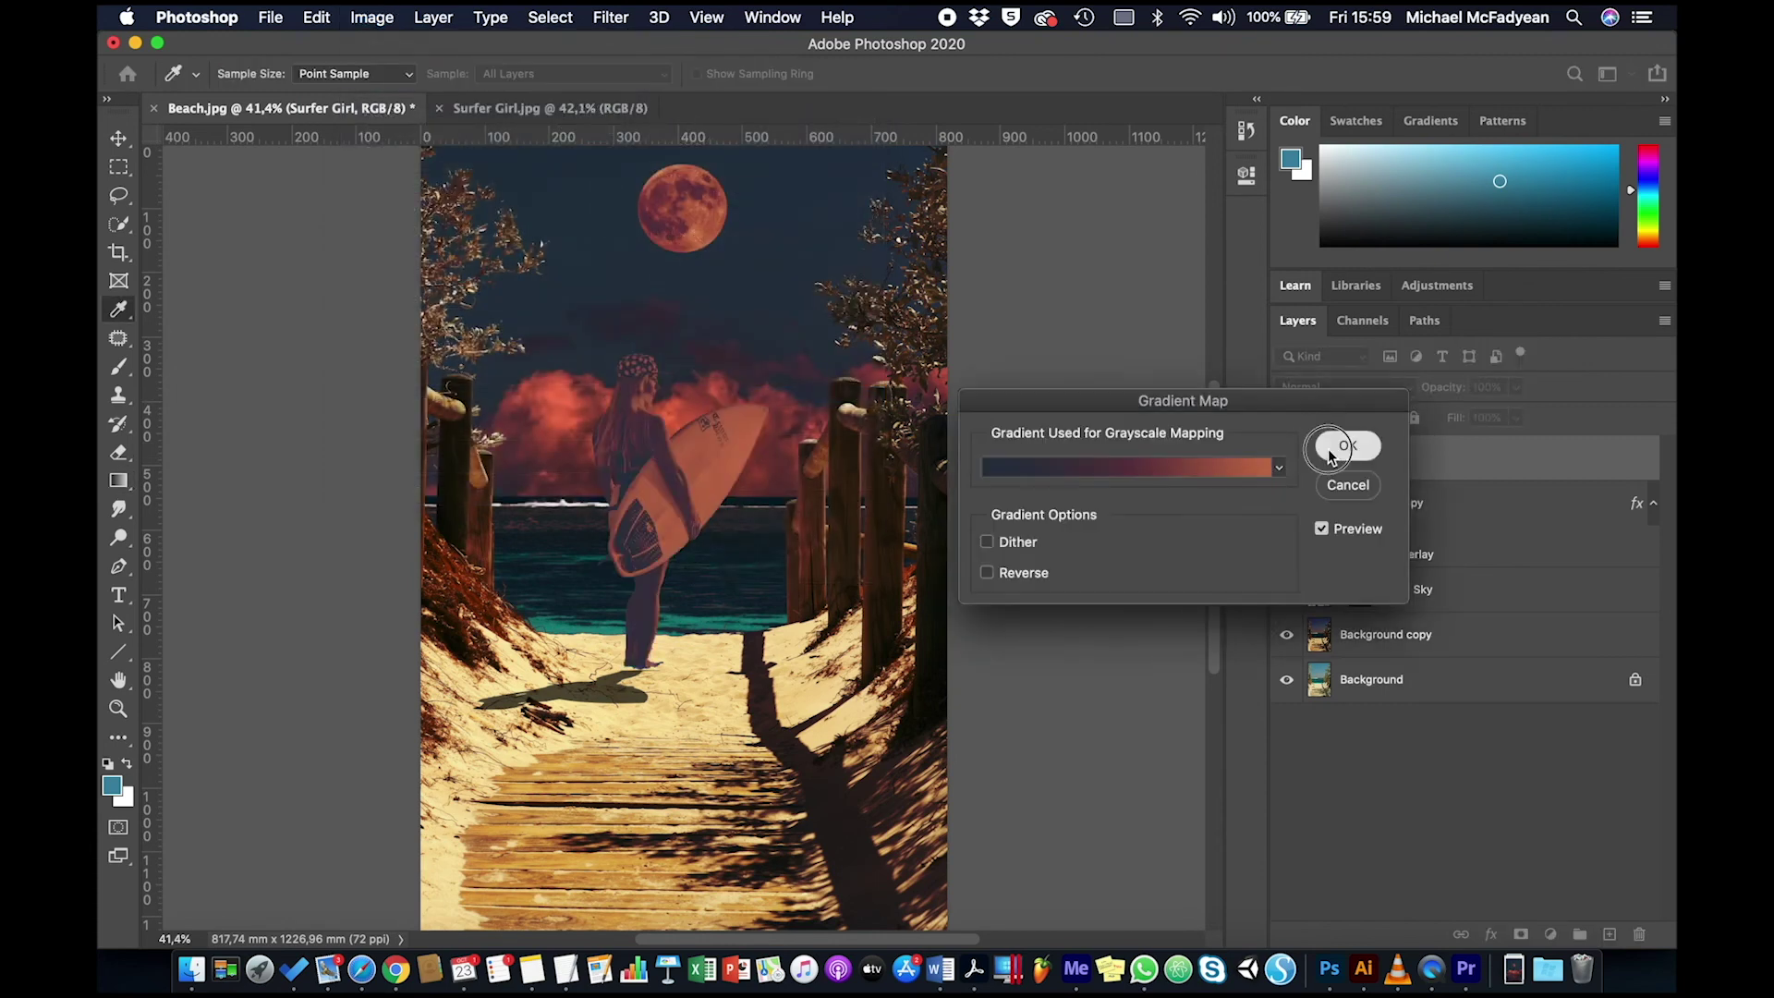
left_click(1328, 447)
key("g")
Fade the Gradient Map on the Surfer Girl layer with the mode set to Overlay at 100% opacity.
left_click(305, 21)
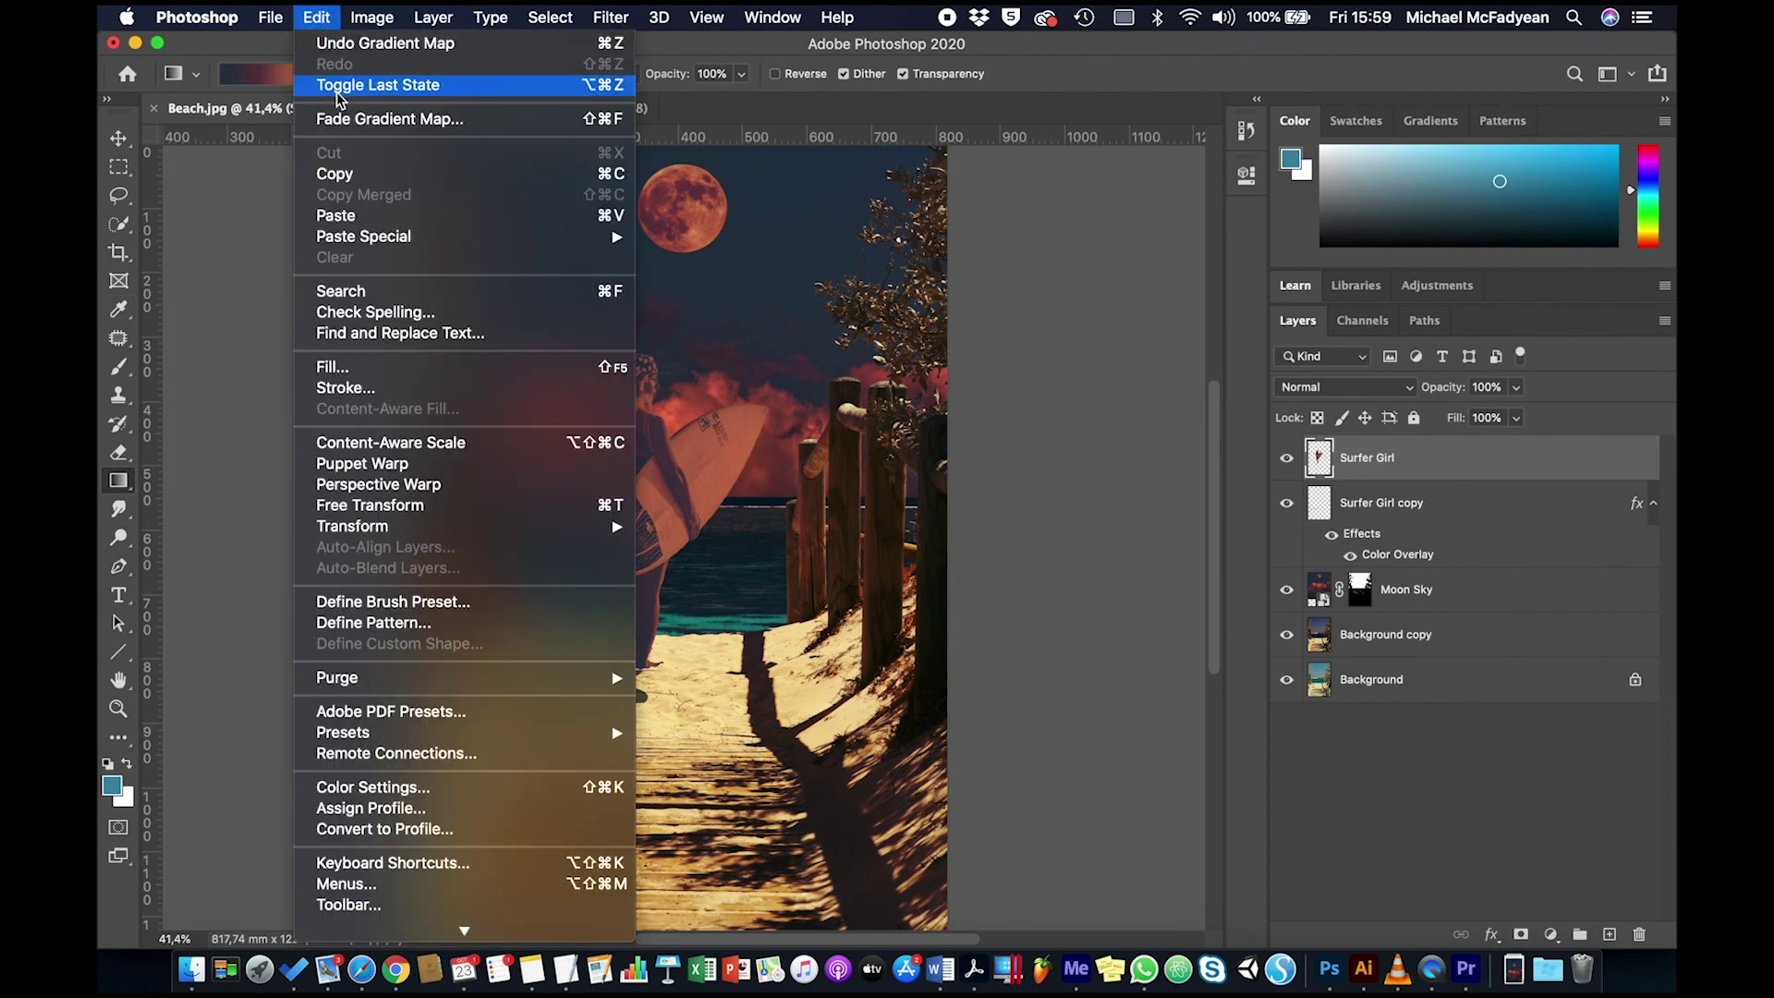
left_click(388, 119)
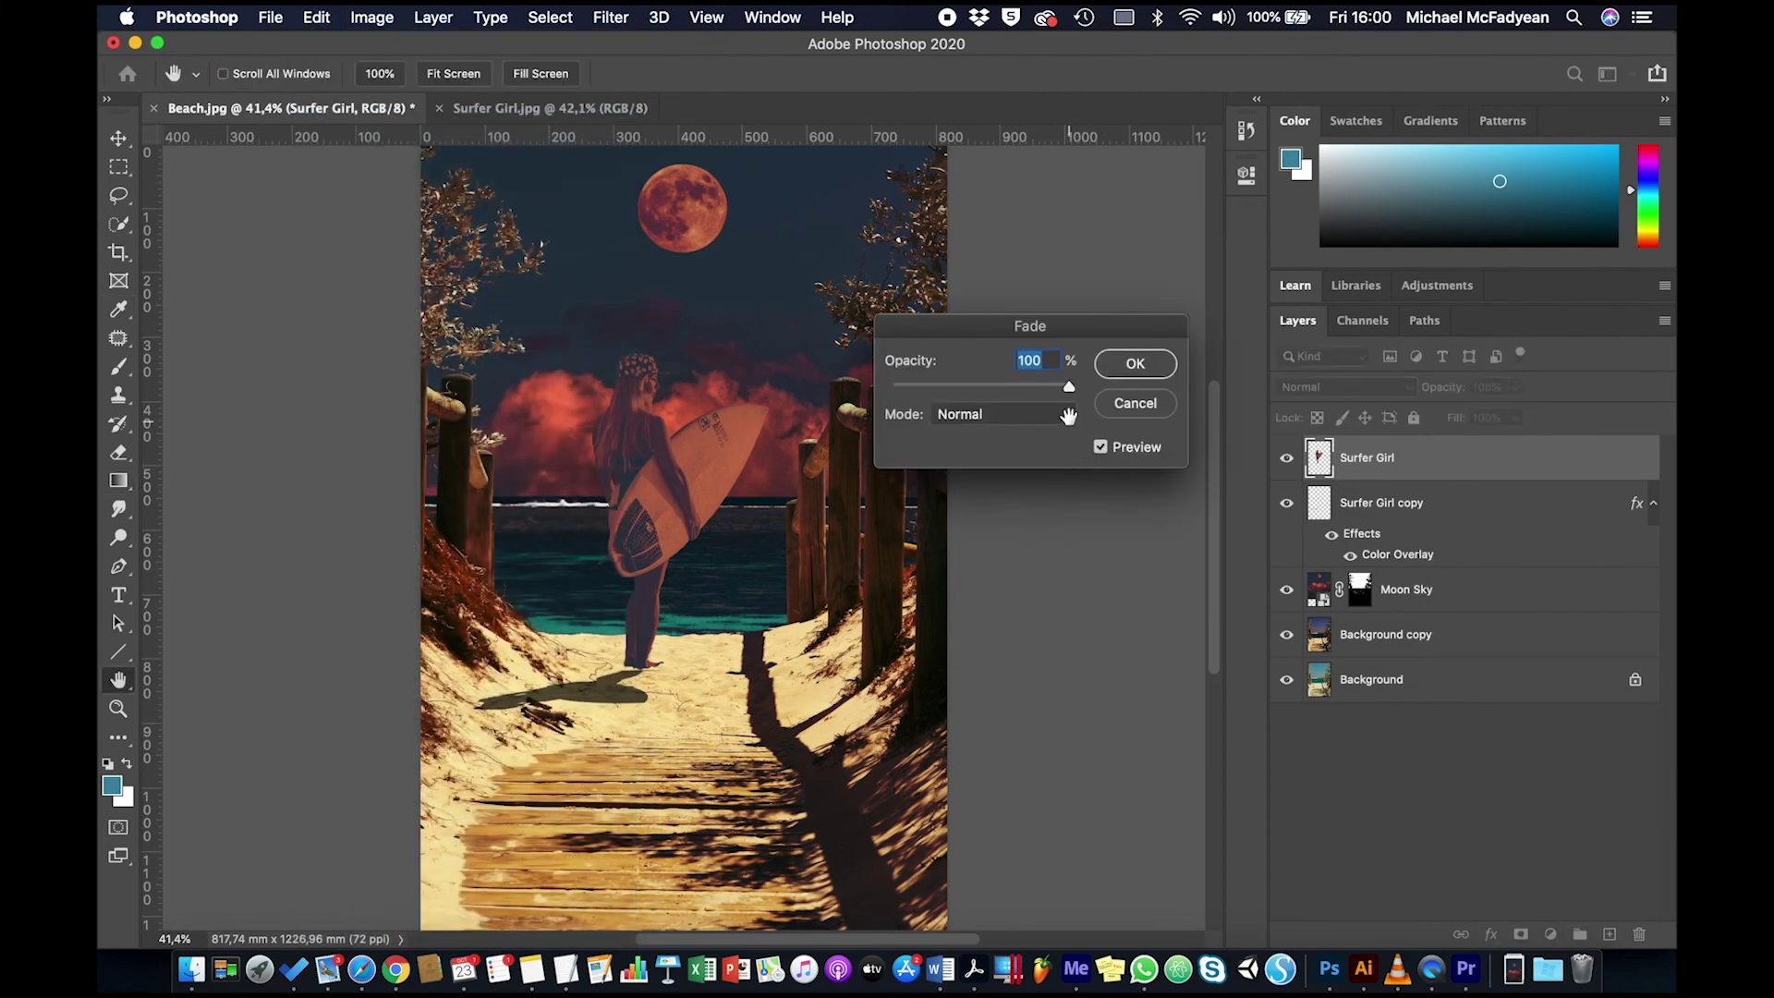
left_click(1069, 414)
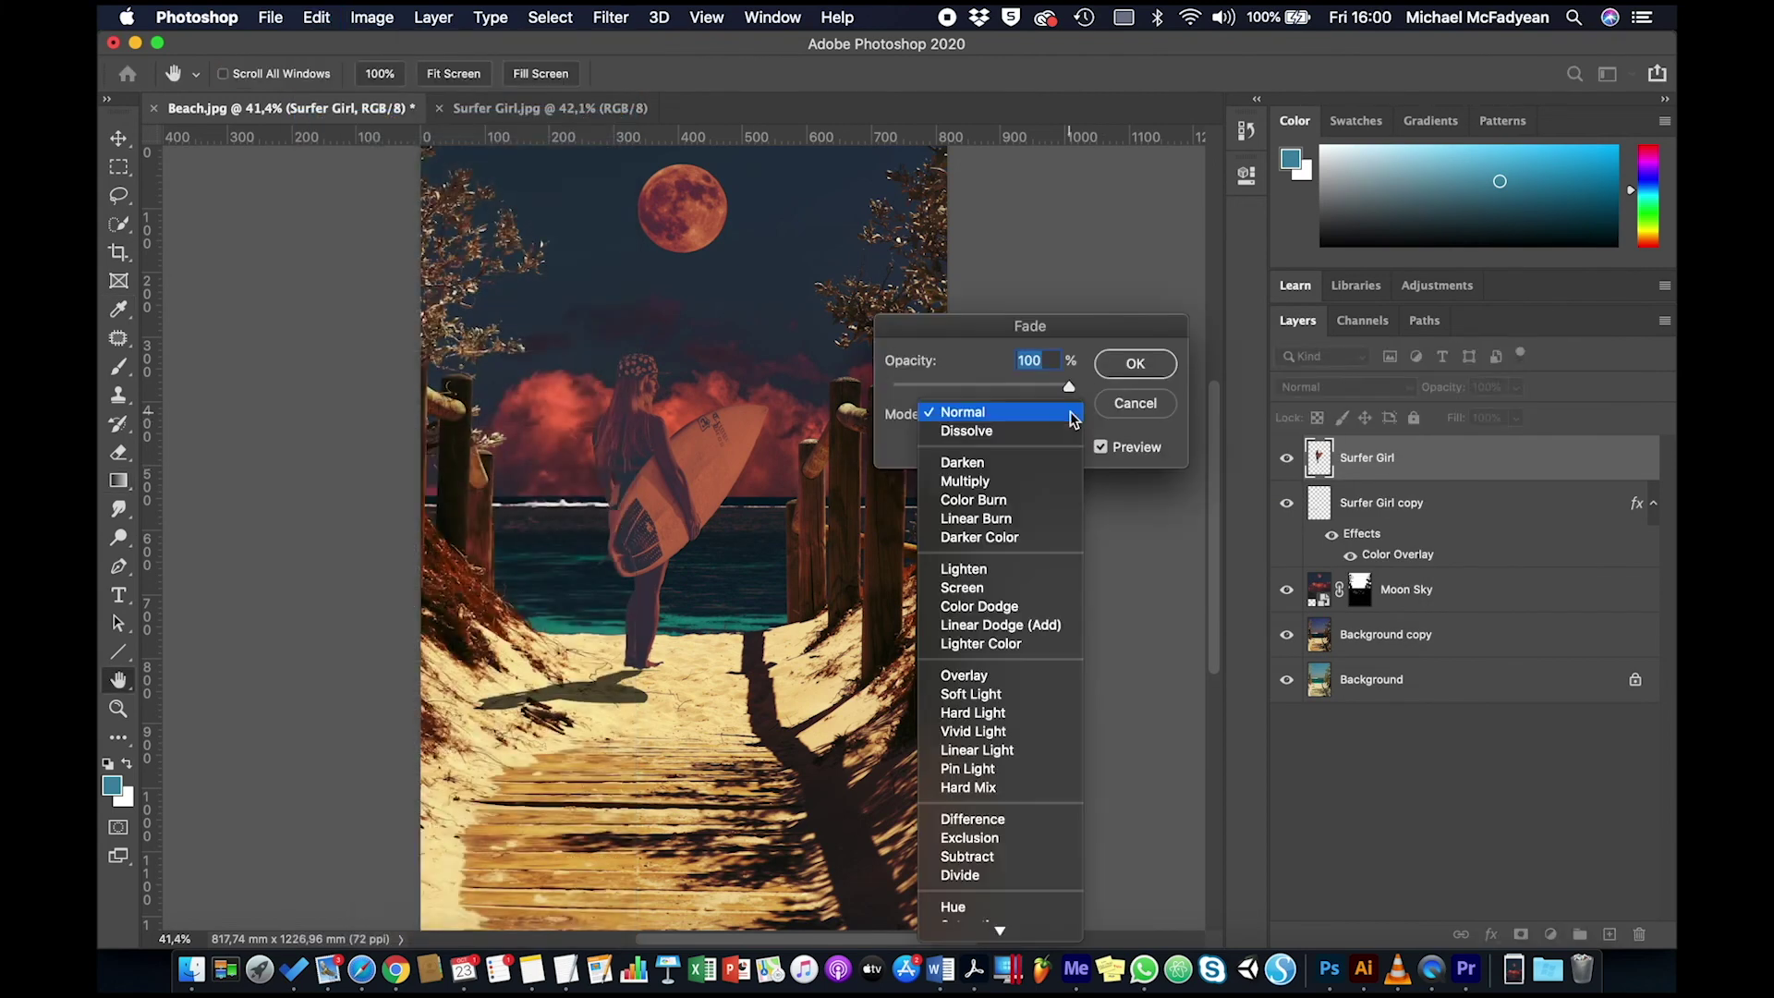
left_click(1024, 682)
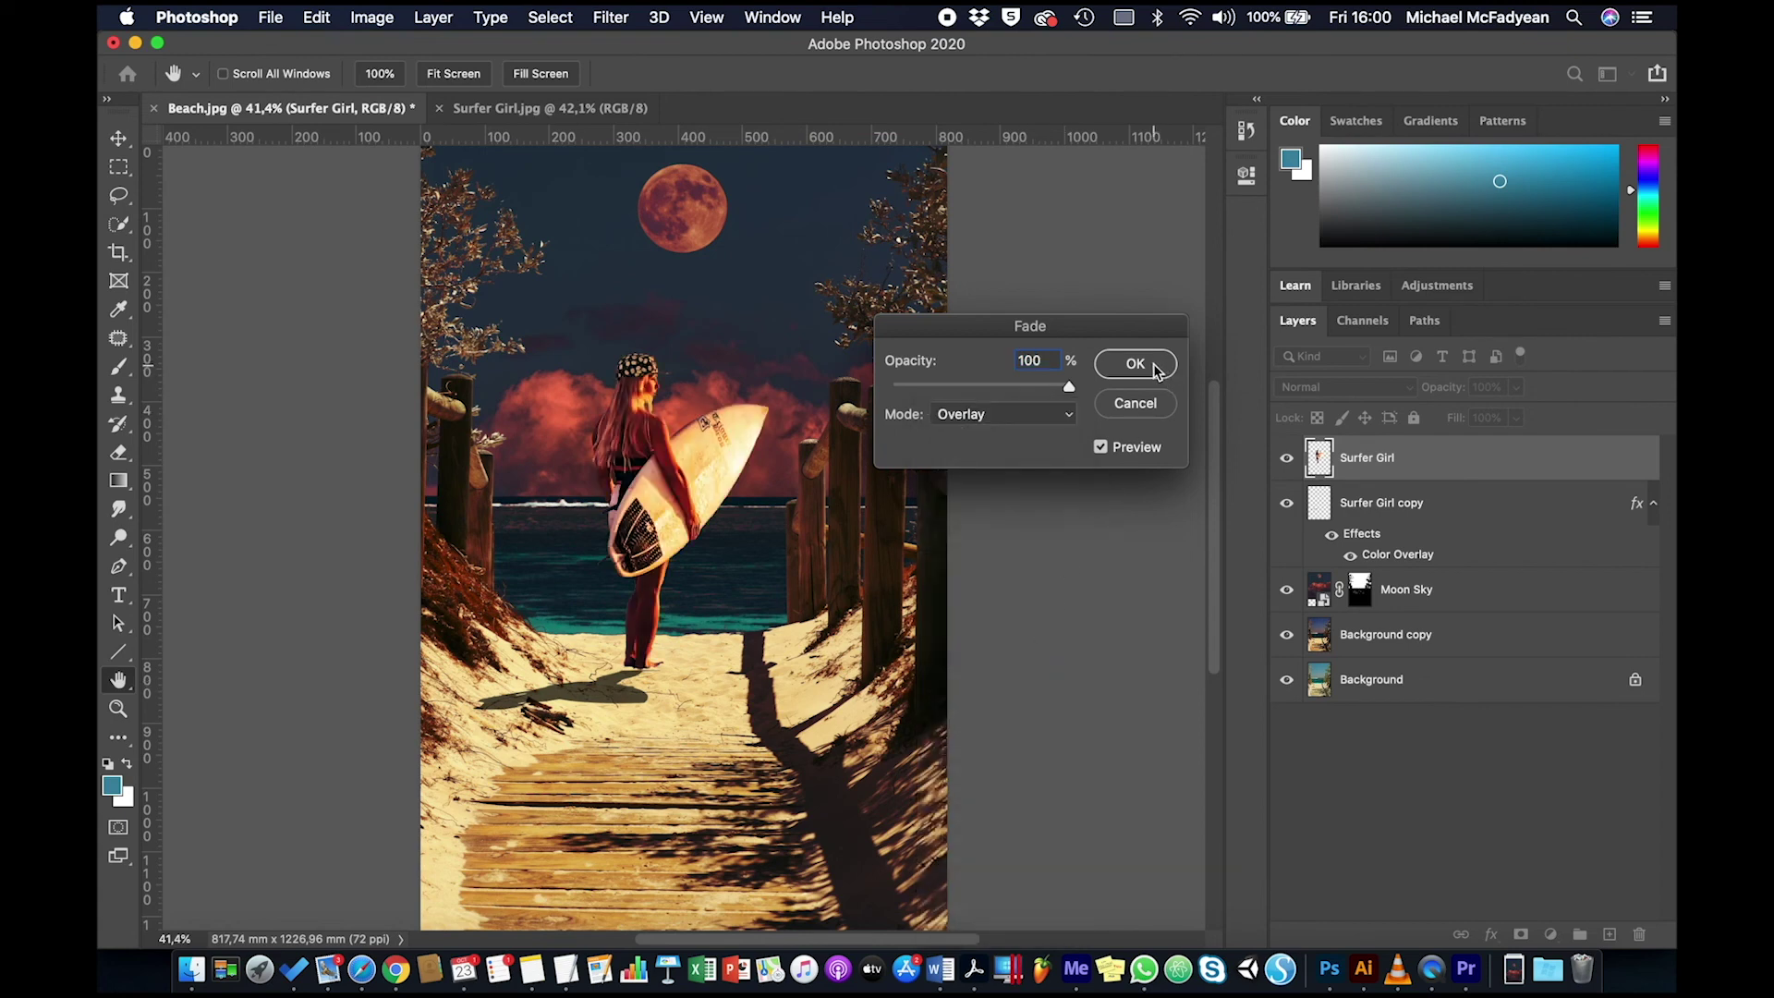
key("Return")
key("g")
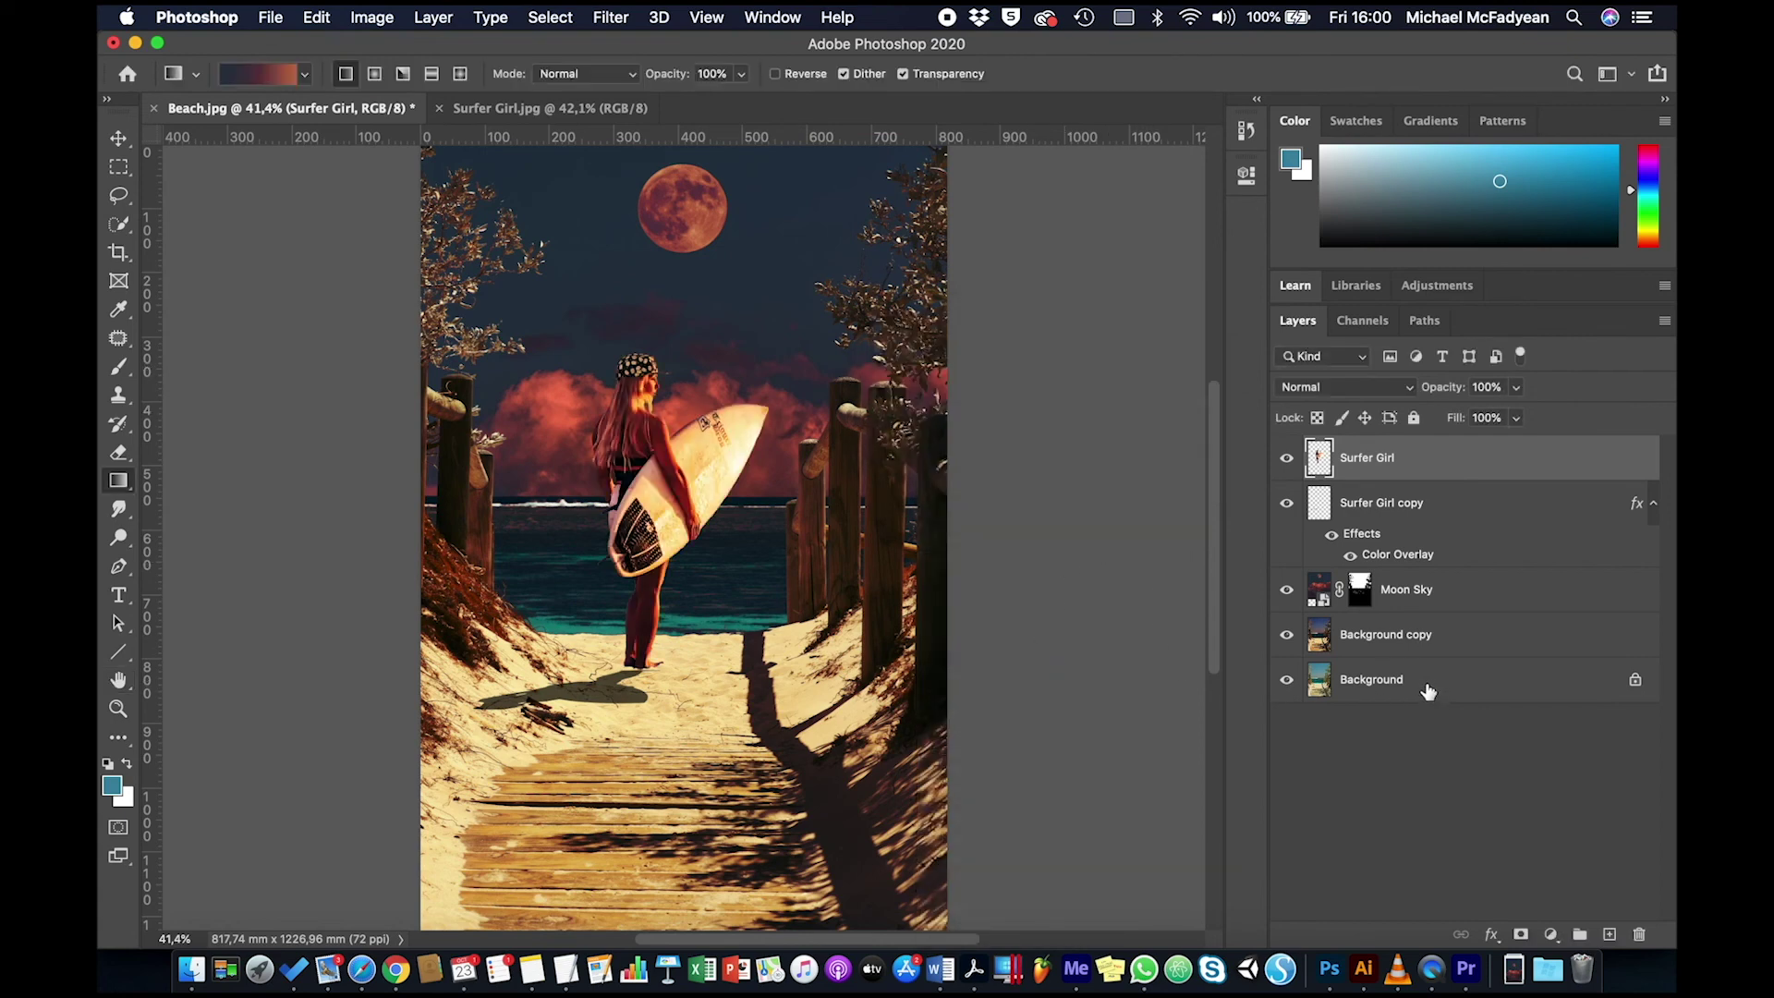
Duplicate the Moon Sky layer as Moon Sky copy and set the duplicate's blending mode to Color Dodge.
left_click(1418, 596)
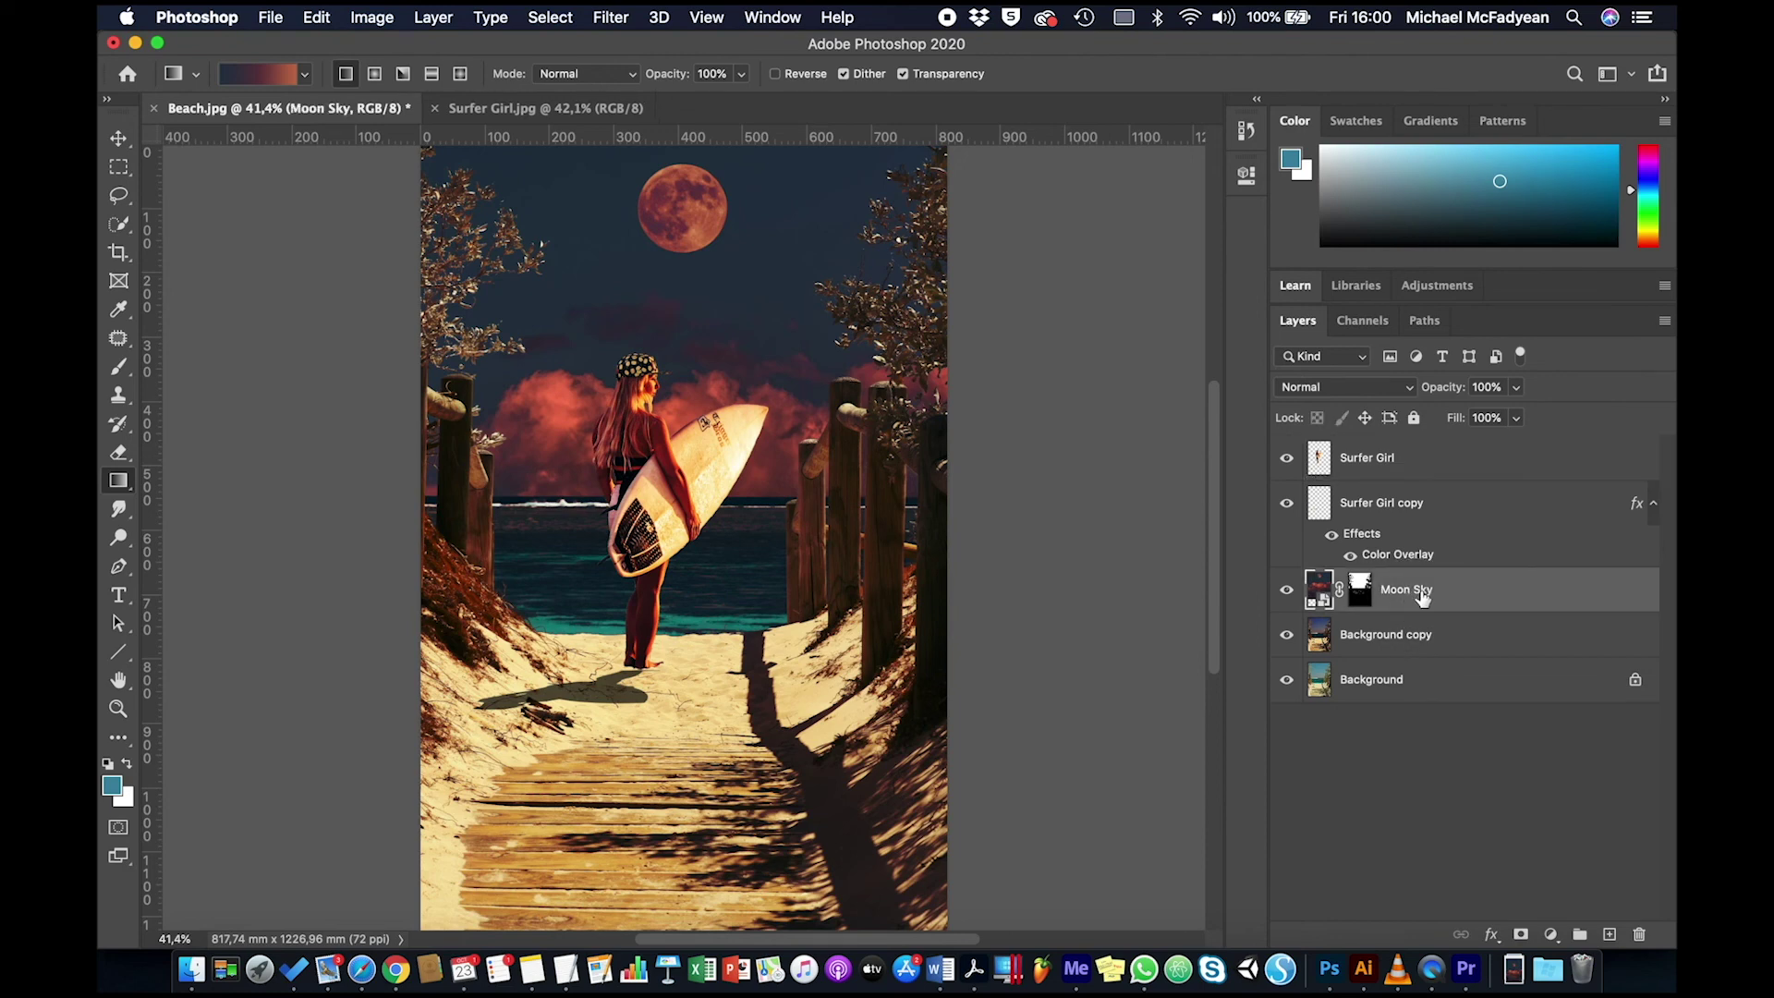
right_click(1424, 593)
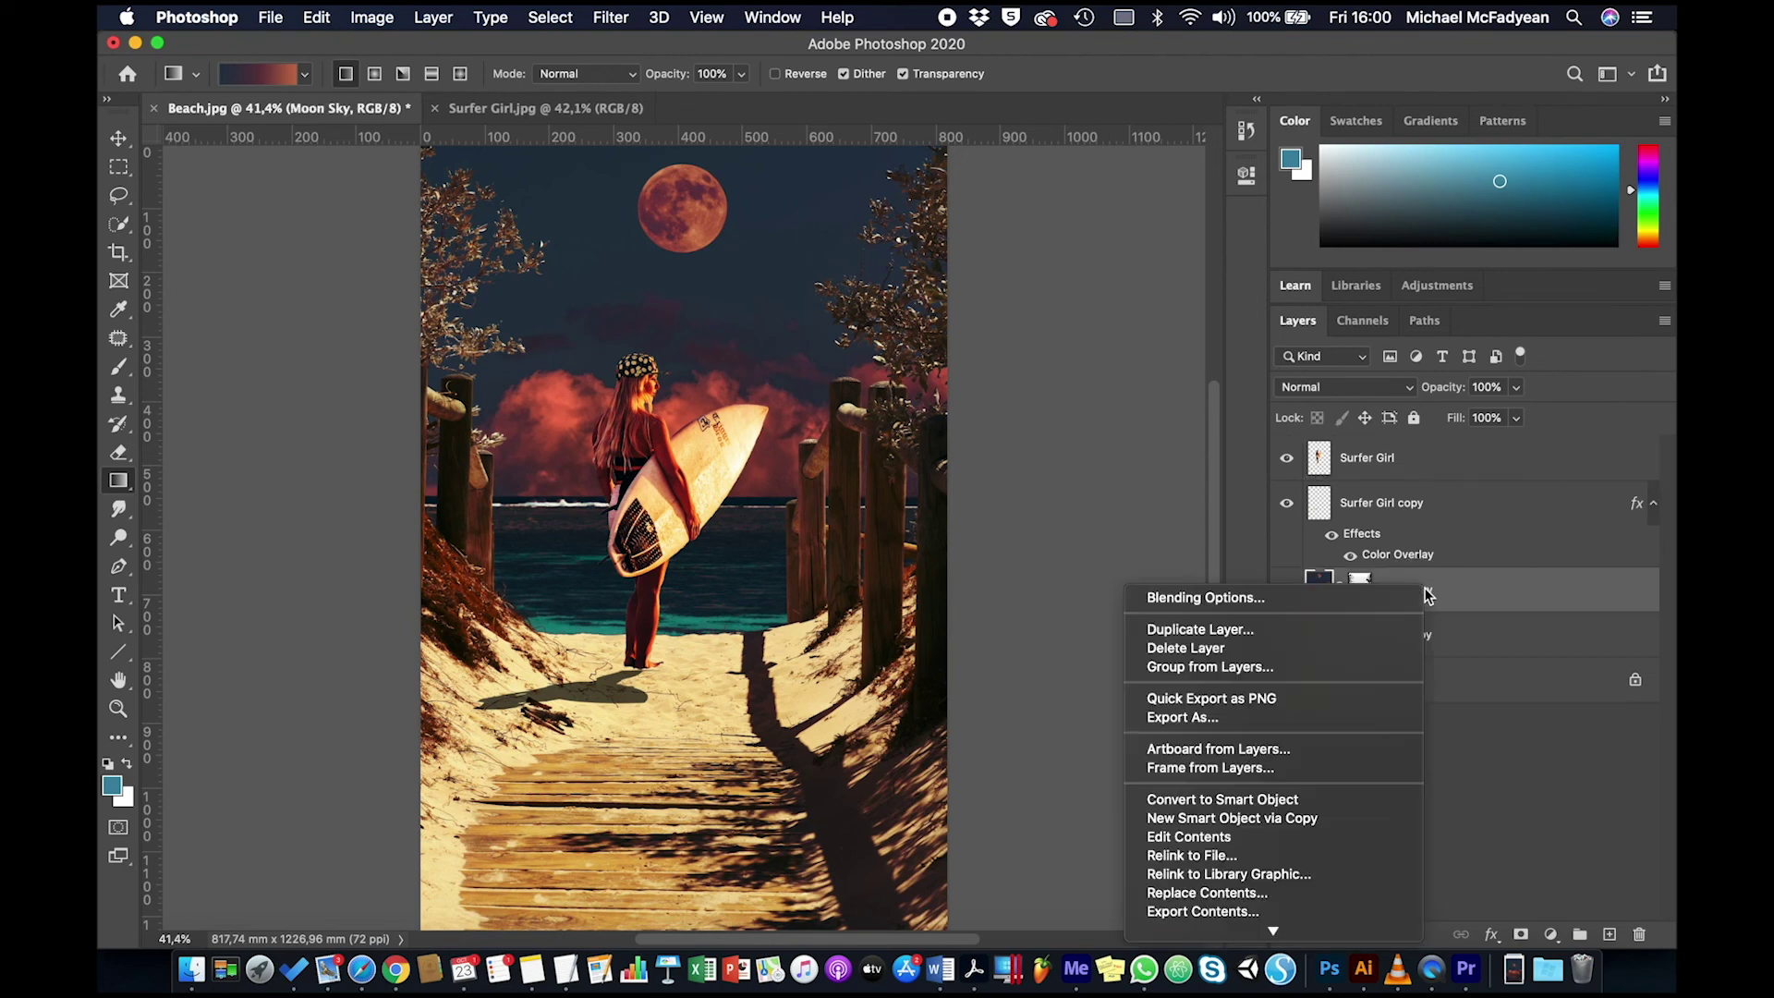
left_click(1339, 627)
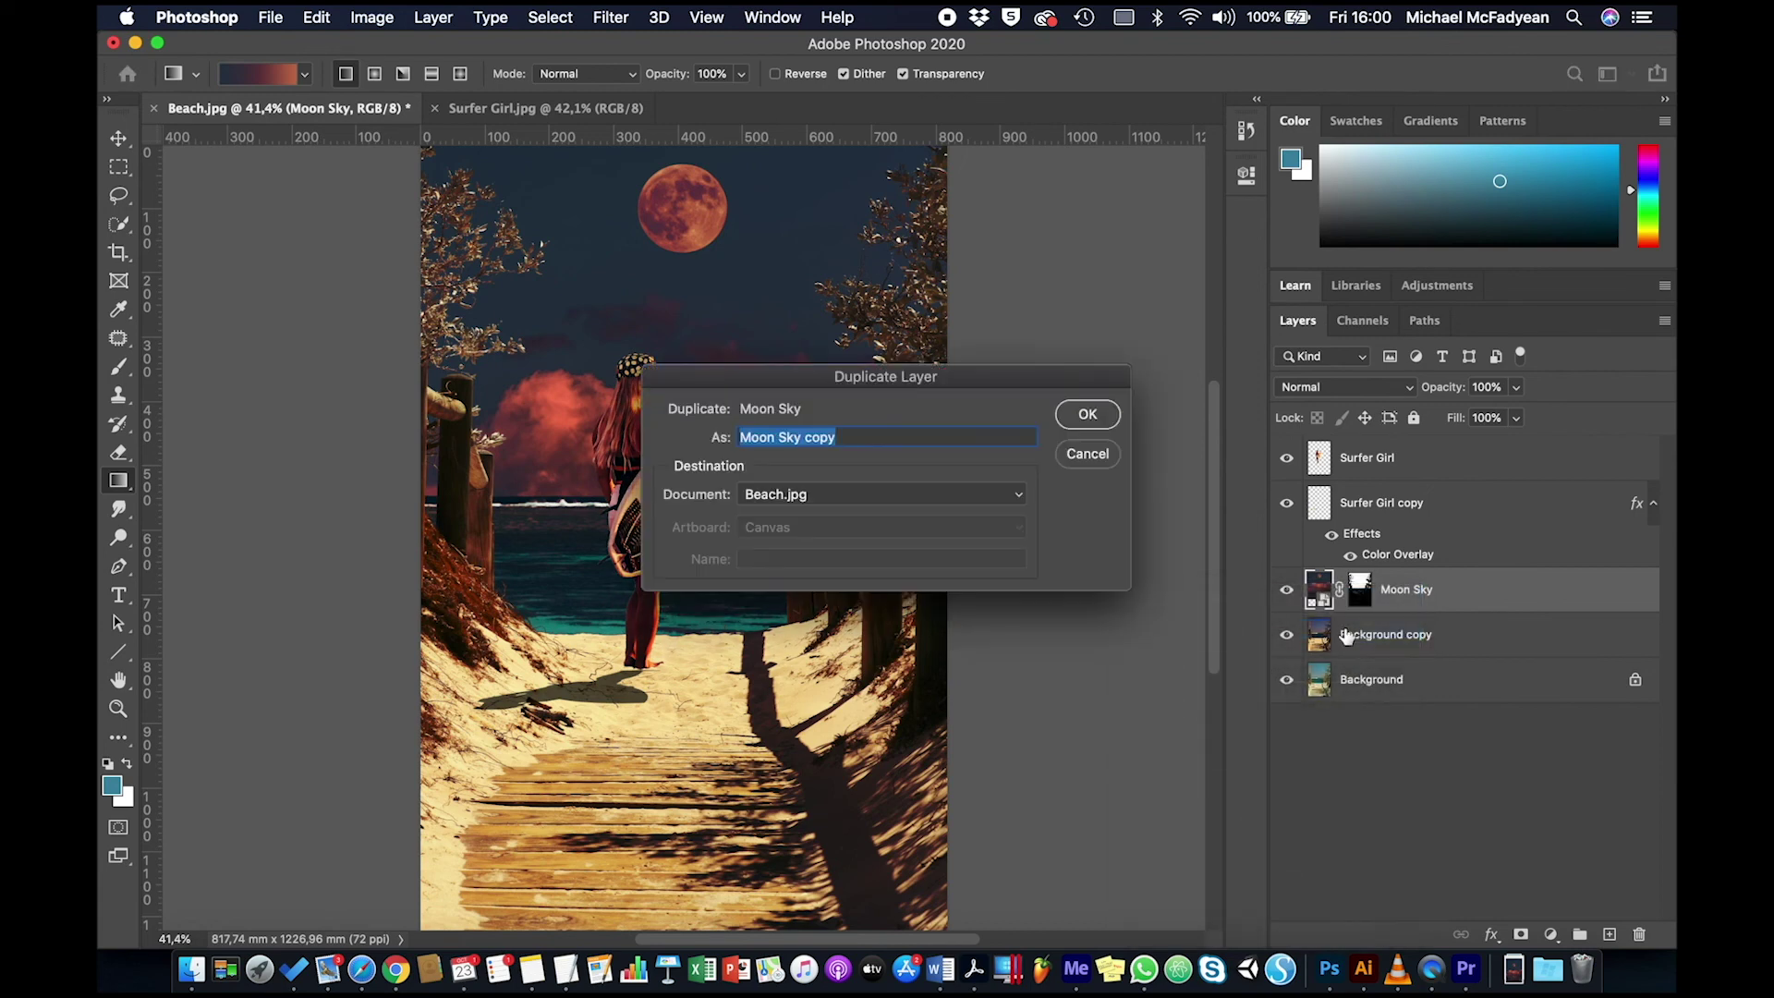
left_click(1077, 416)
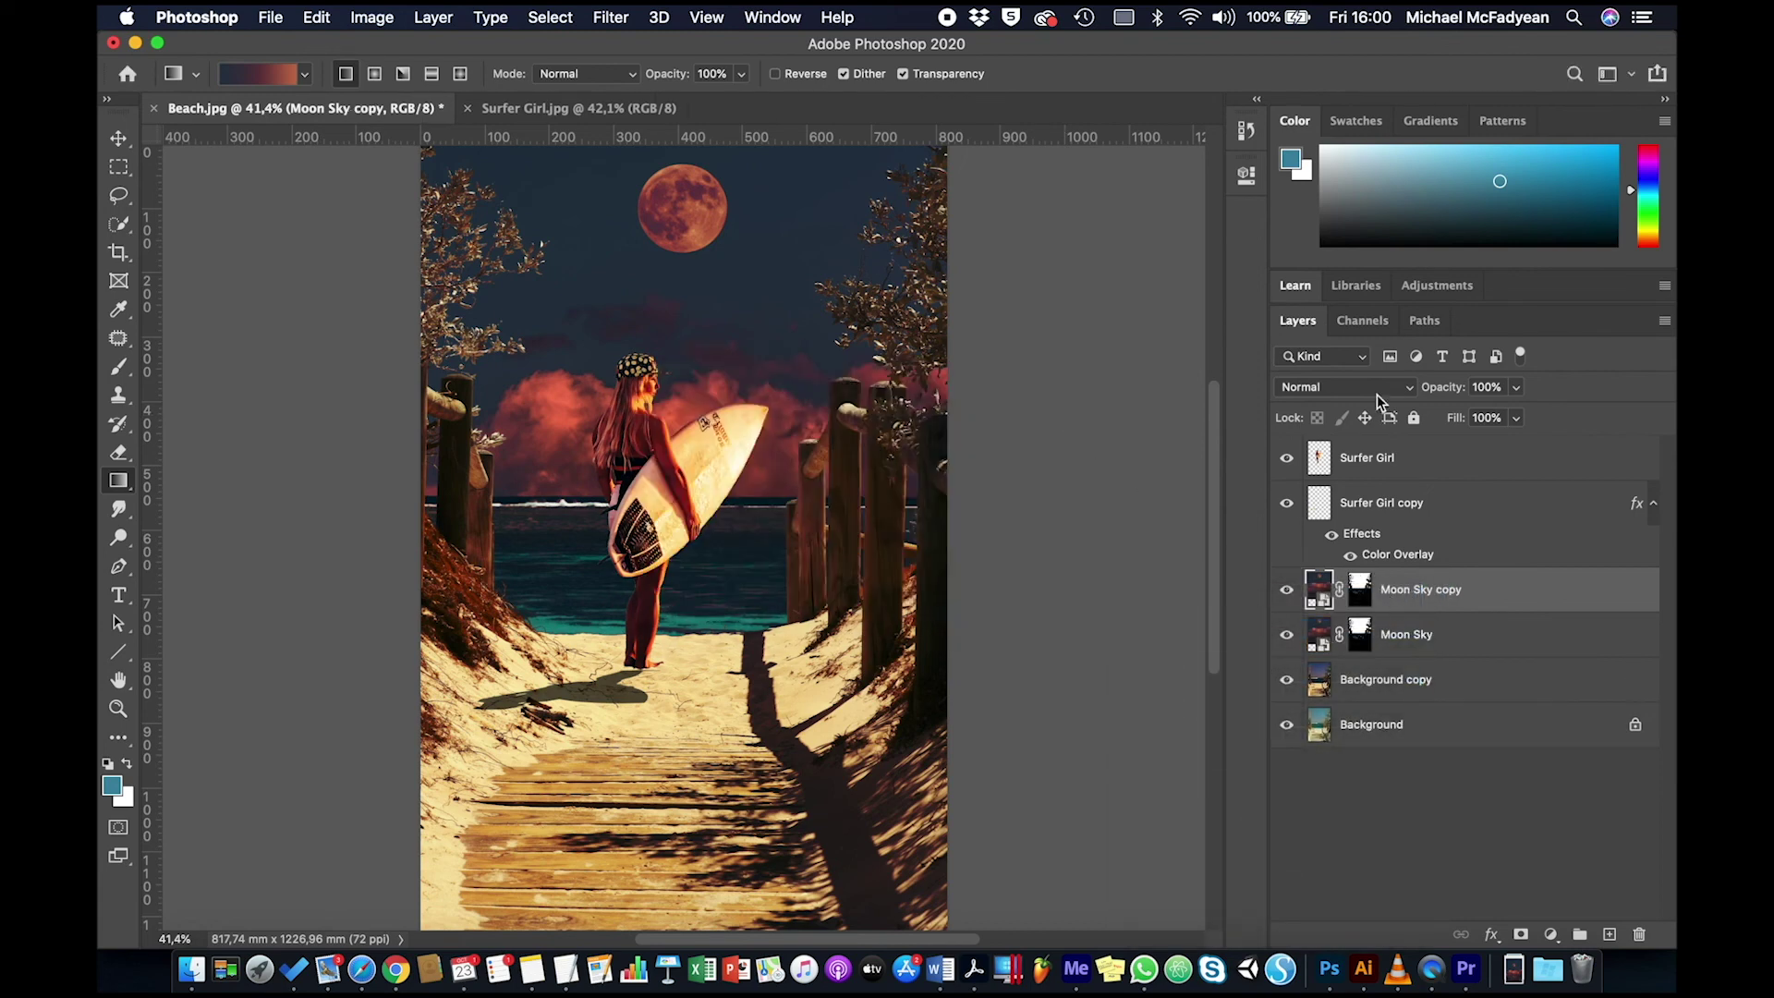
left_click(1410, 388)
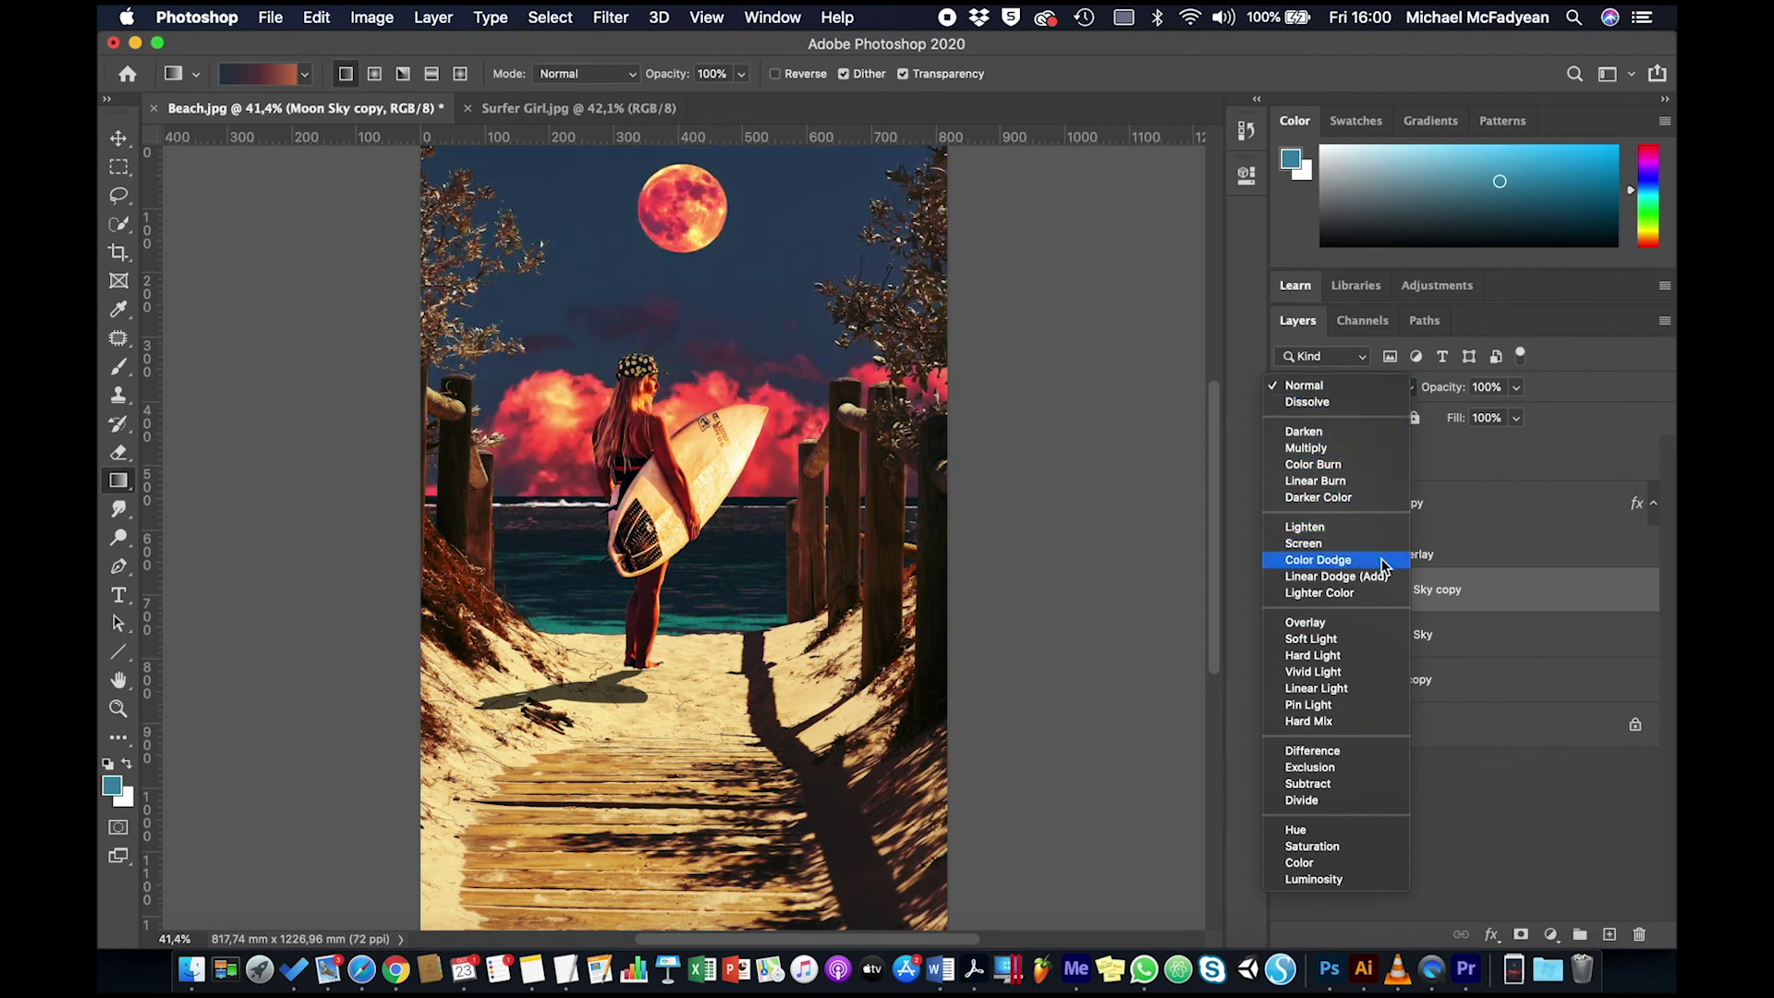
left_click(1384, 561)
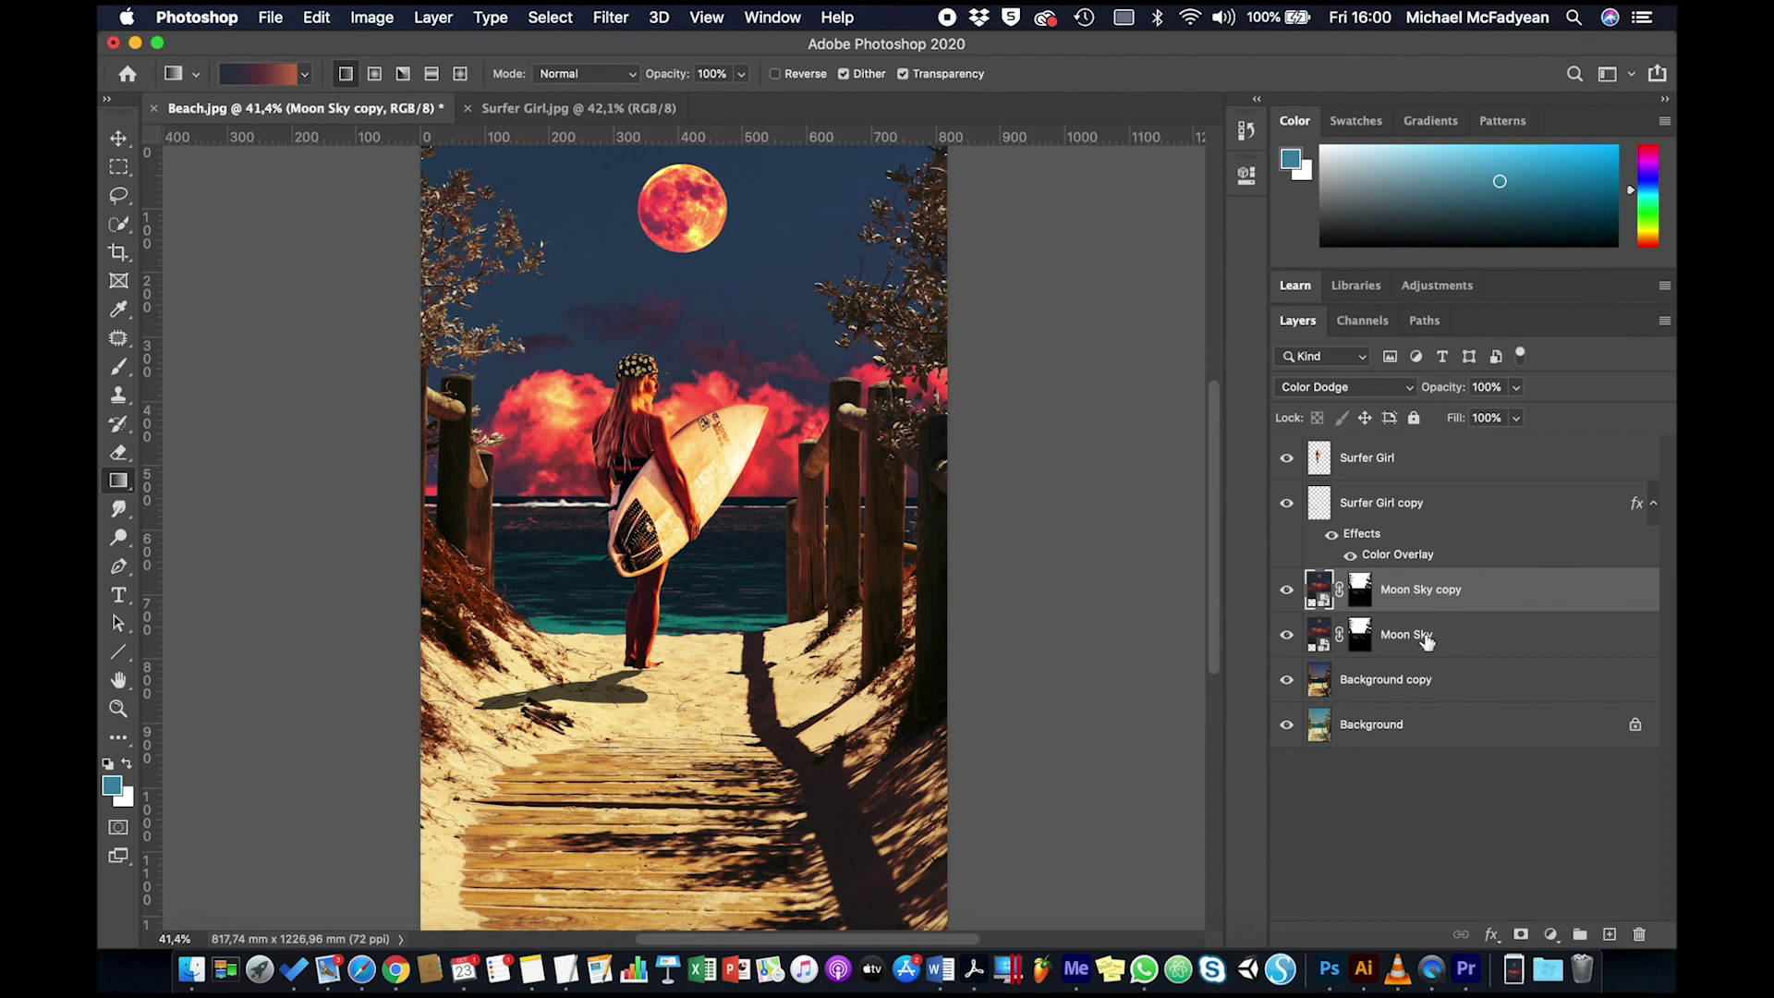
Group all layers above Background under the name Poster, and hide and reshow the group to compare with the original photo.
left_click(1432, 682)
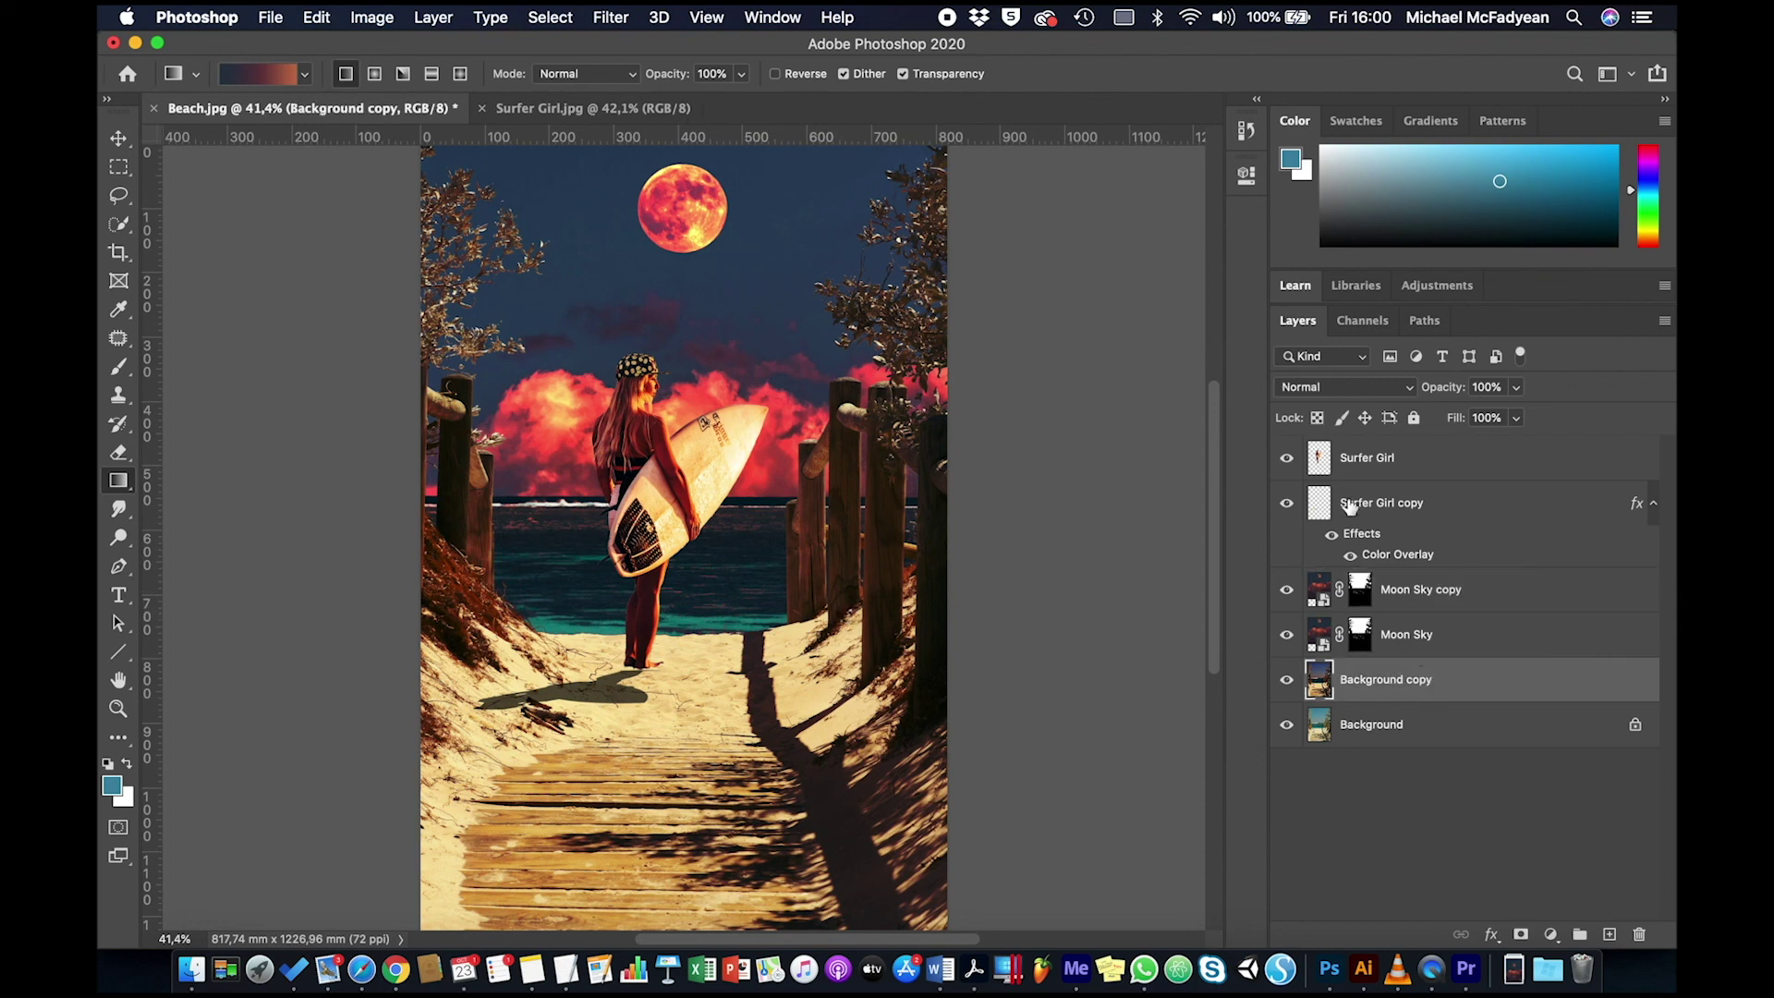
left_click(1386, 467, "shift")
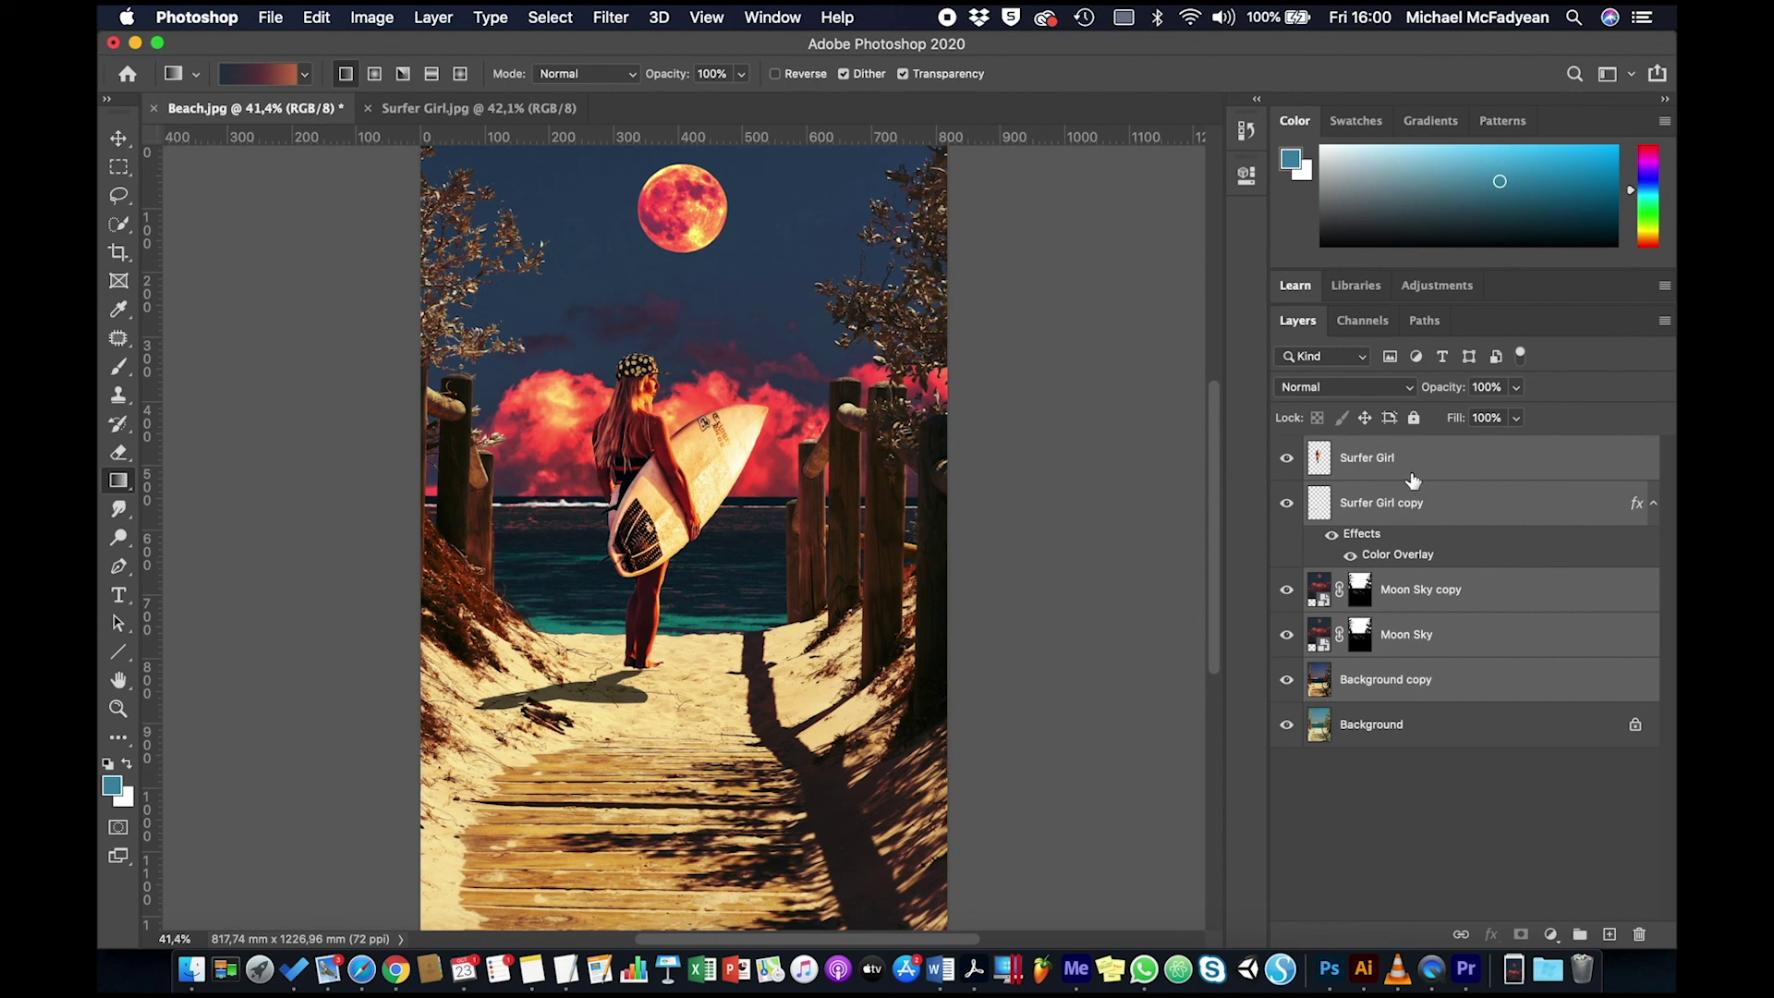
key("super+g")
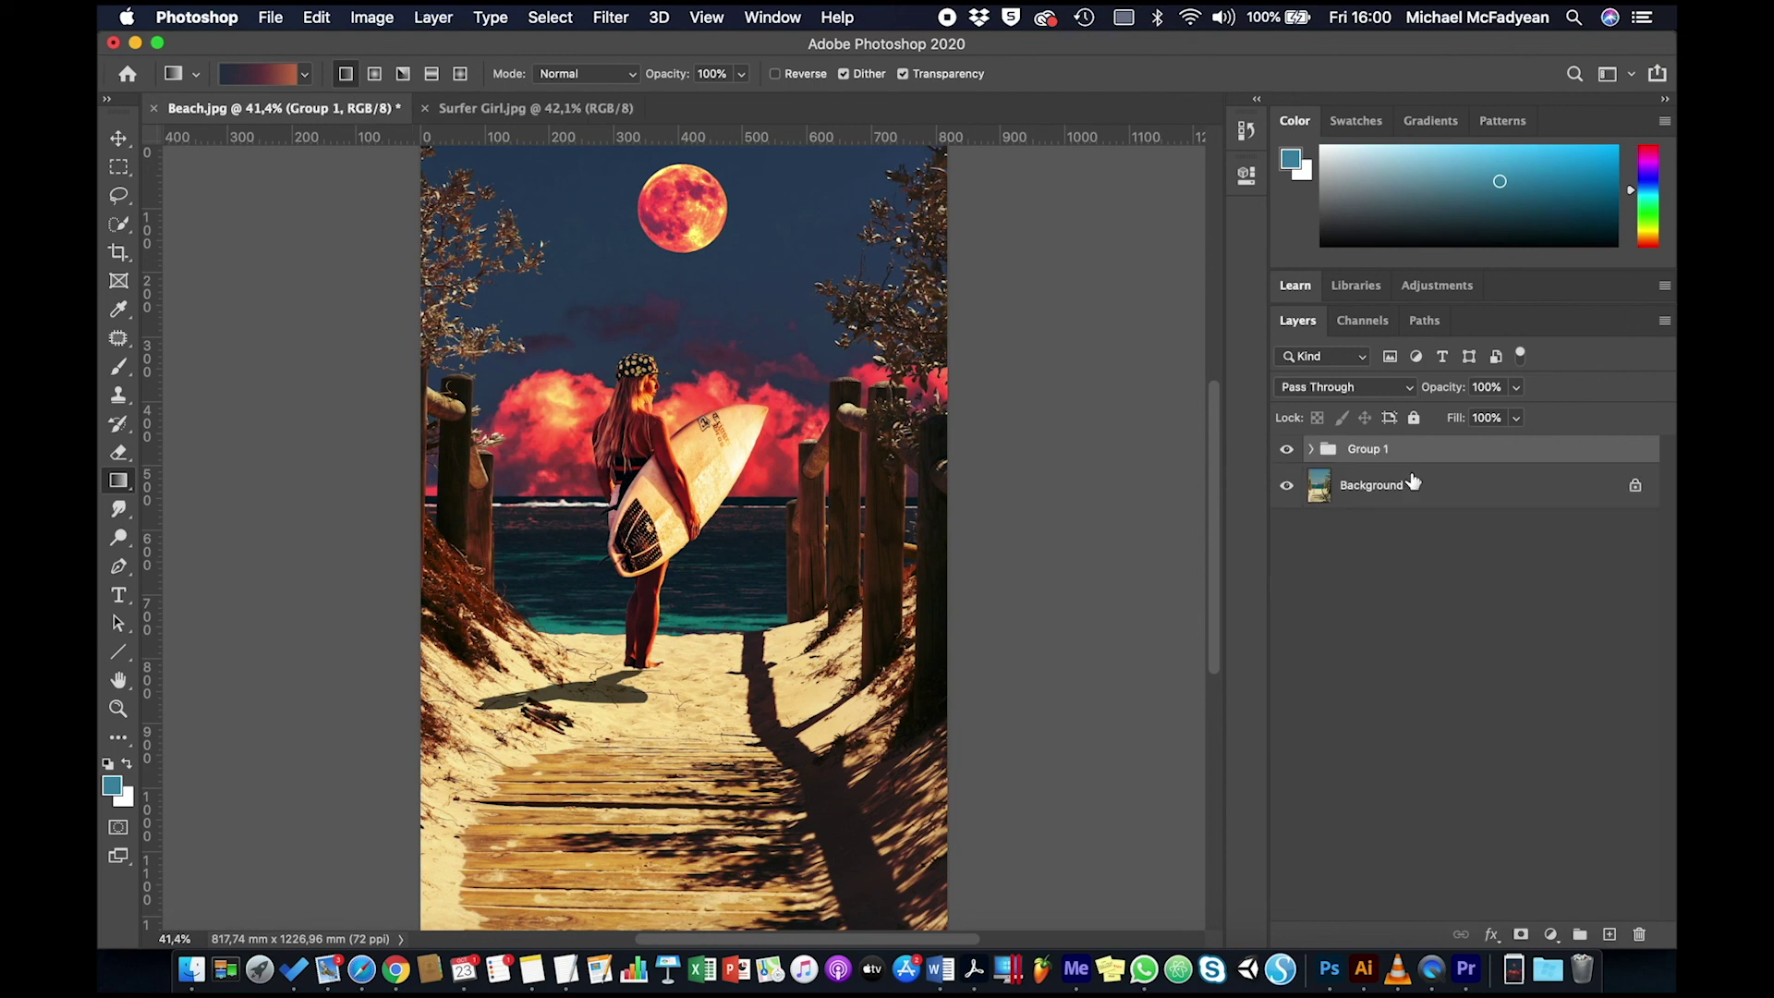
double_click(1367, 451)
type("Poster")
key("Return")
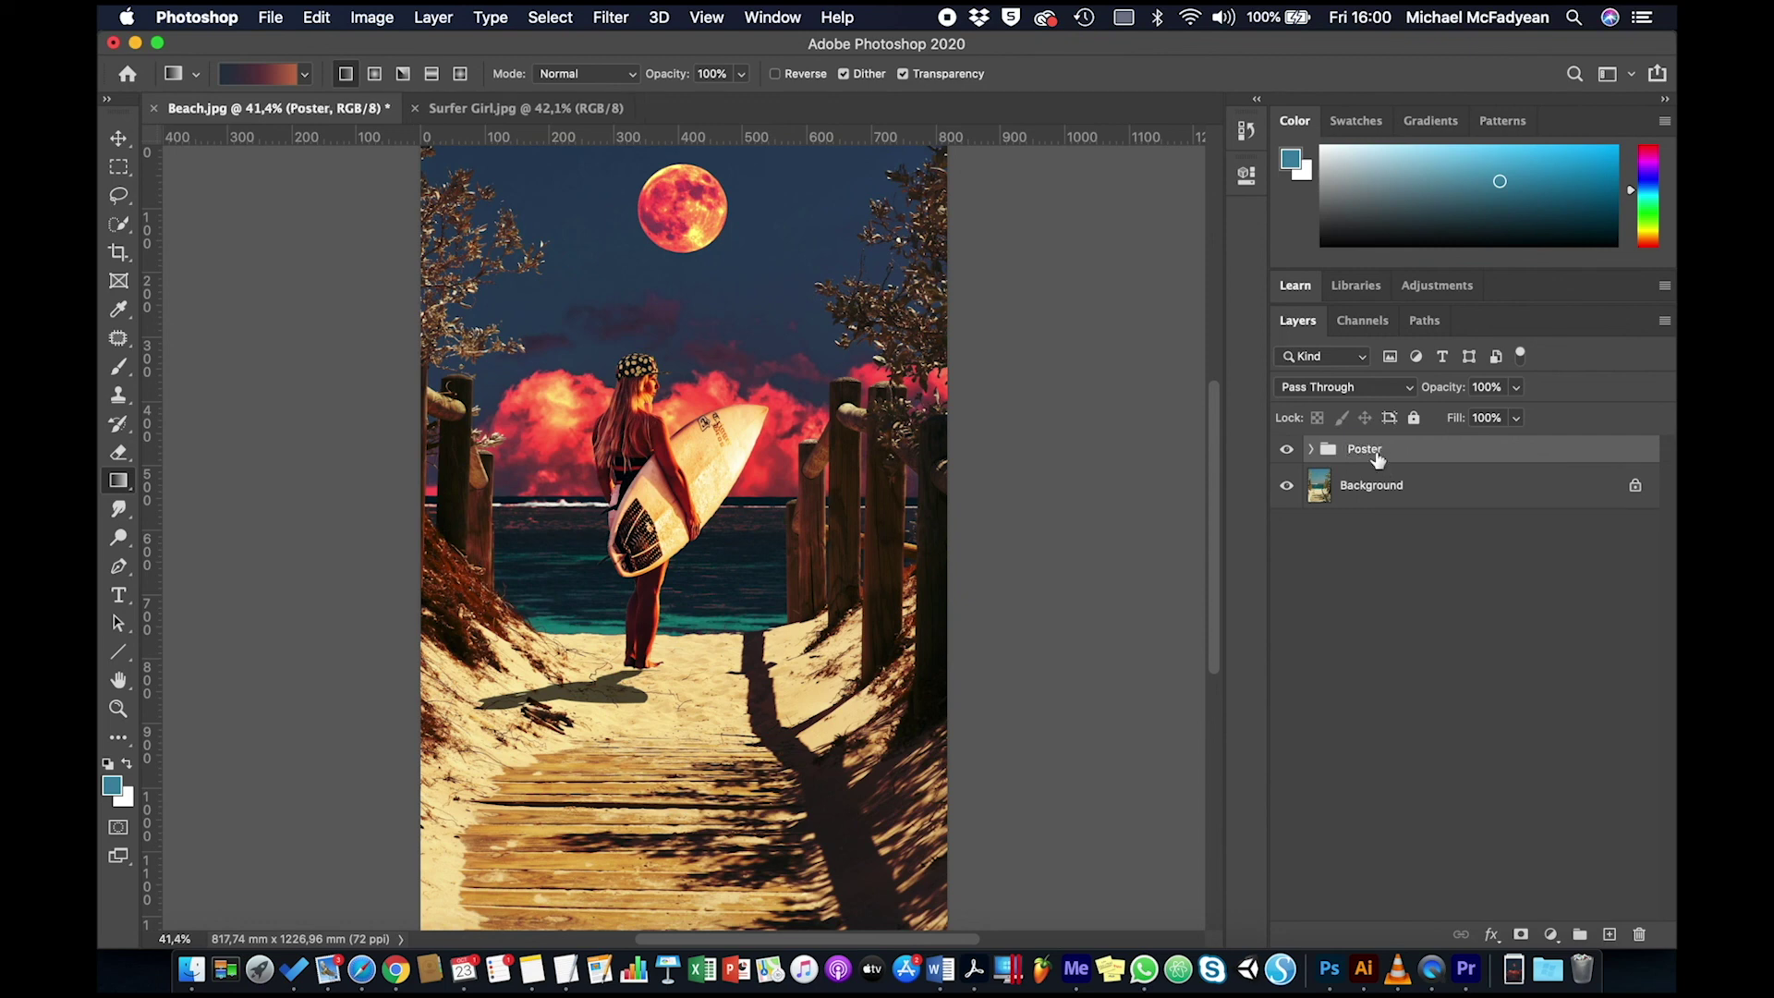
left_click(1286, 451)
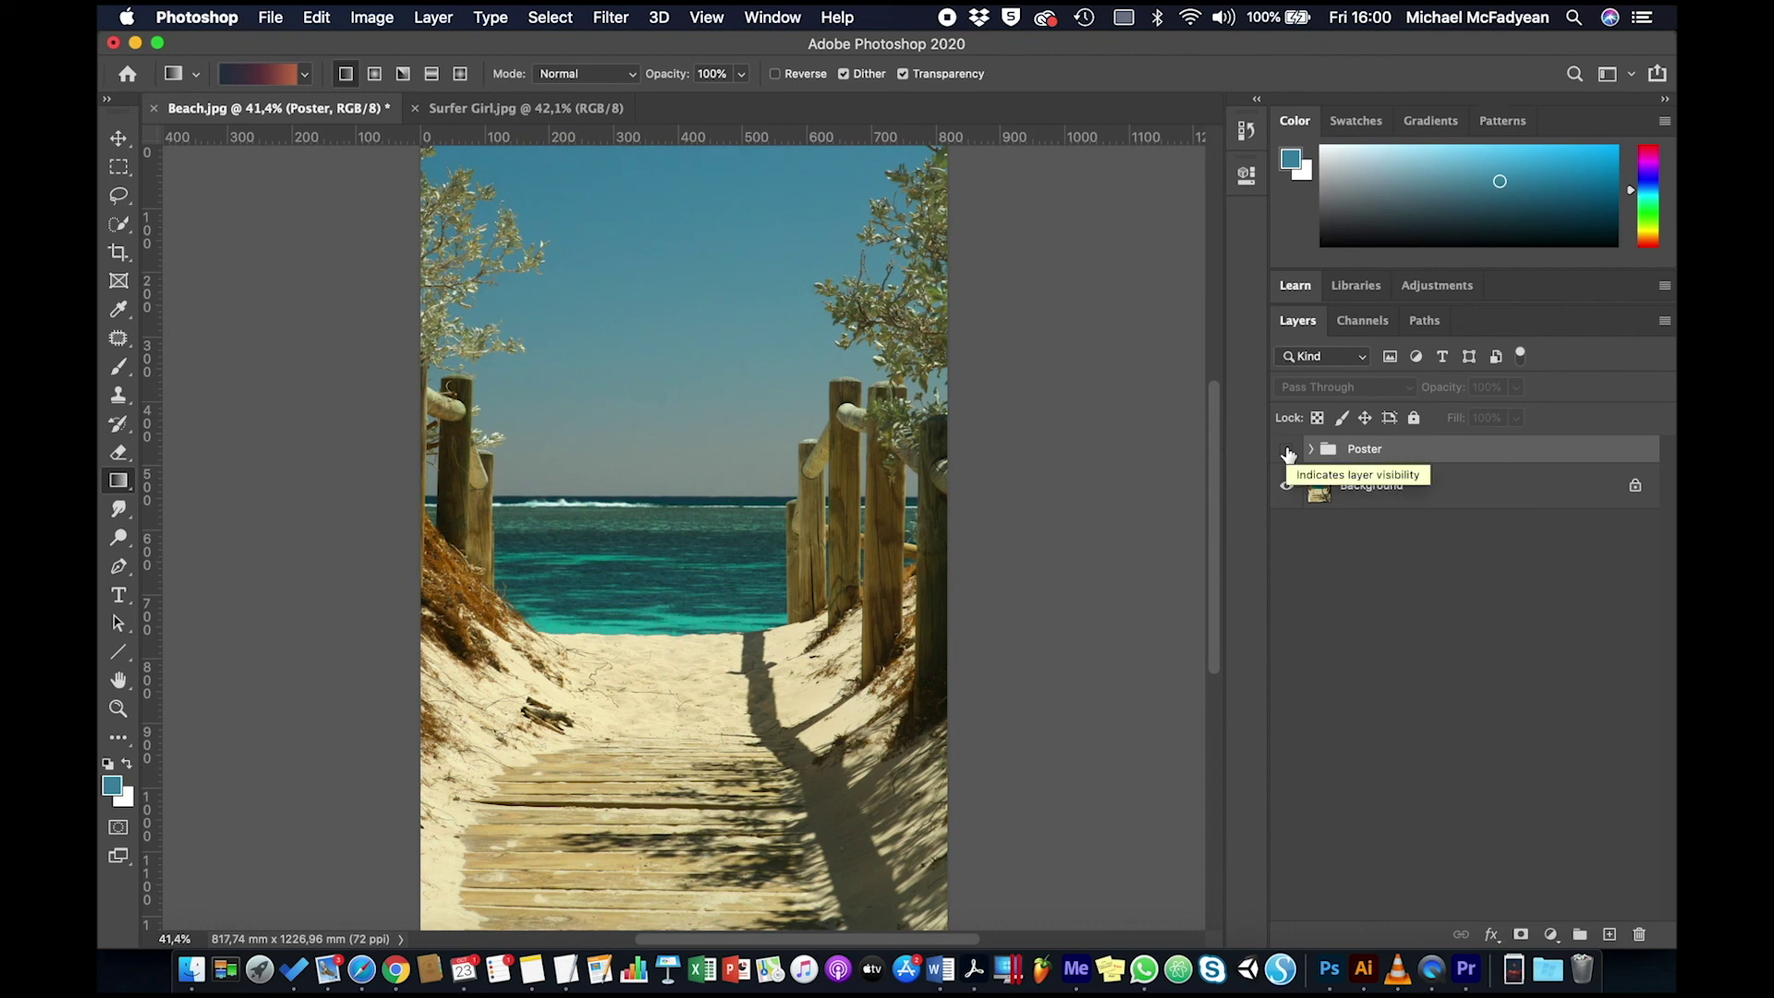
left_click(1287, 452)
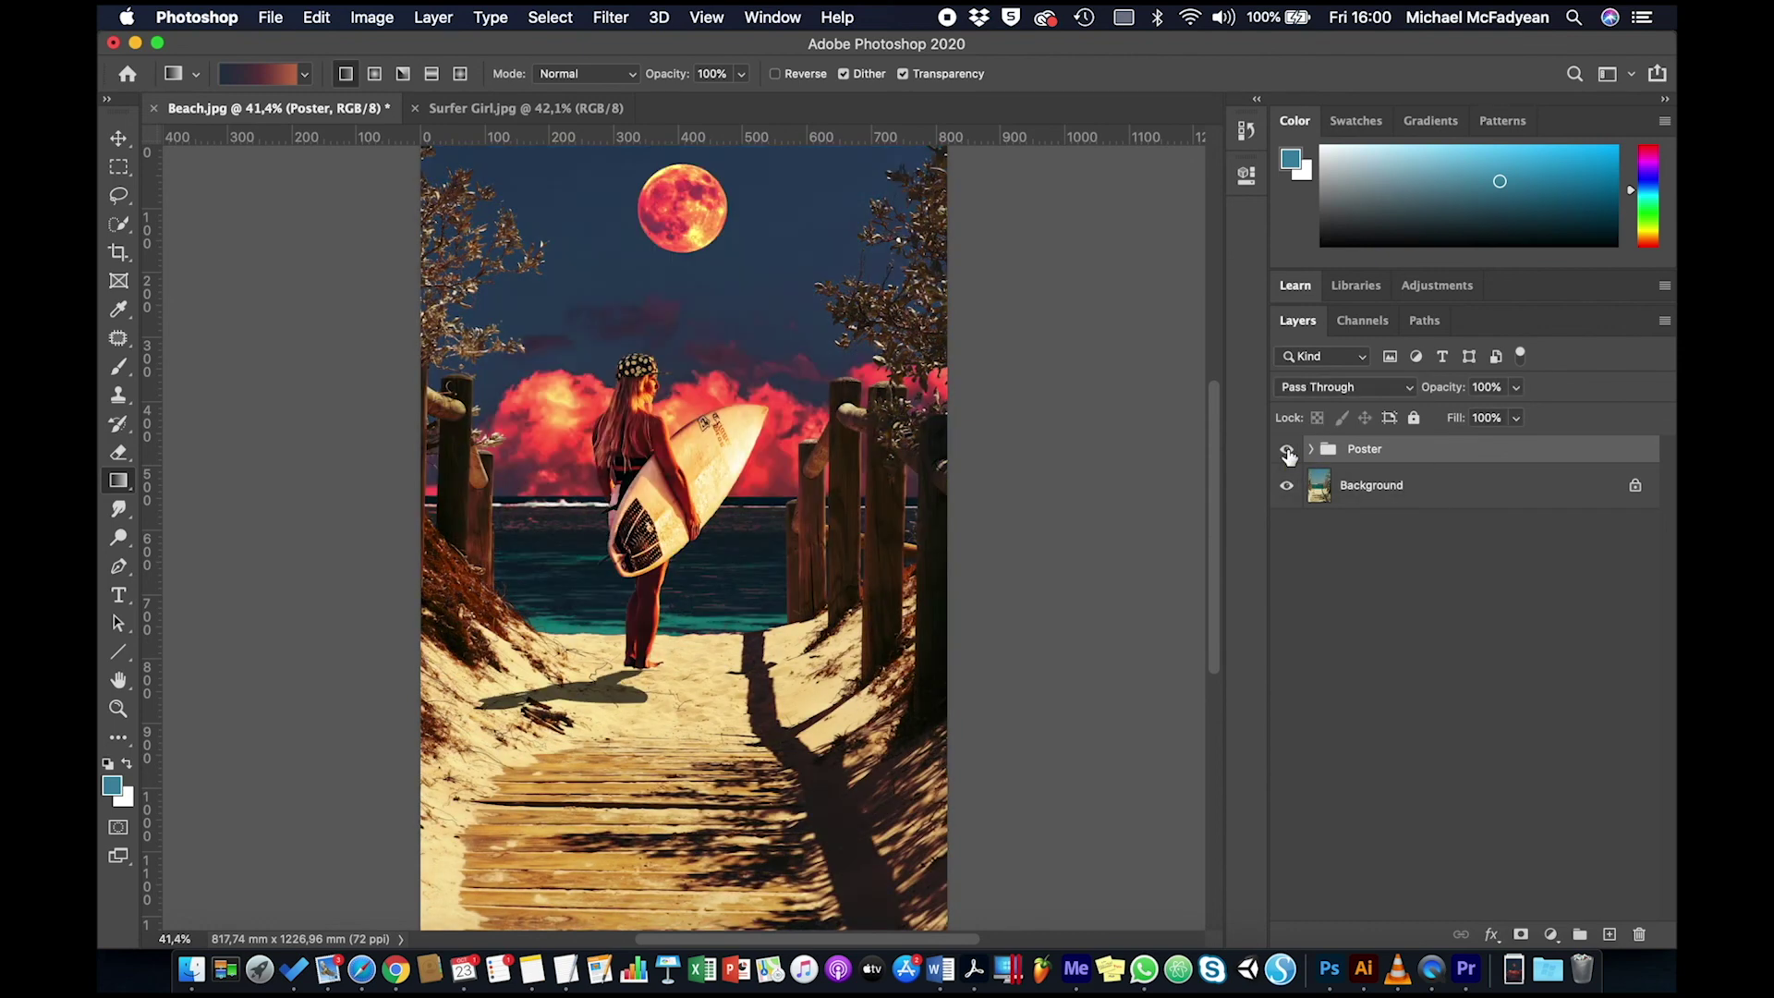